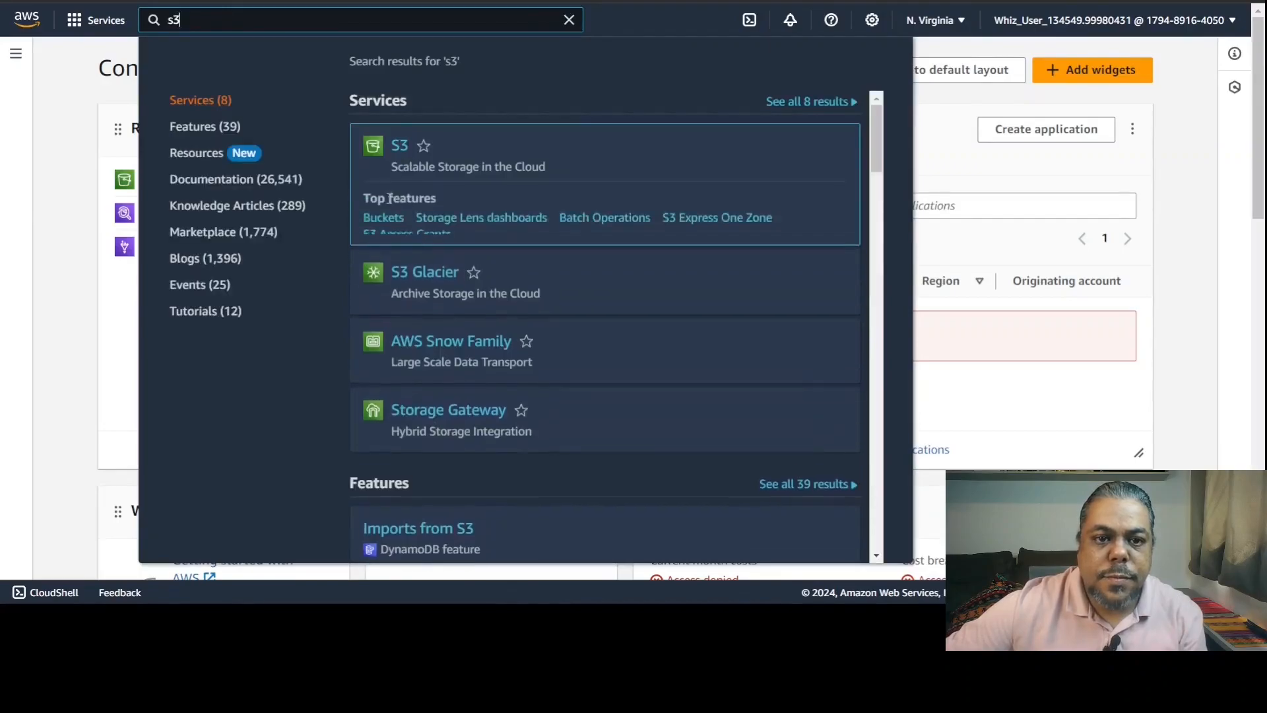
Open the existing whizlabs bucket in S3 and create a folder named sor_system_of_record in it.
left_click(399, 146)
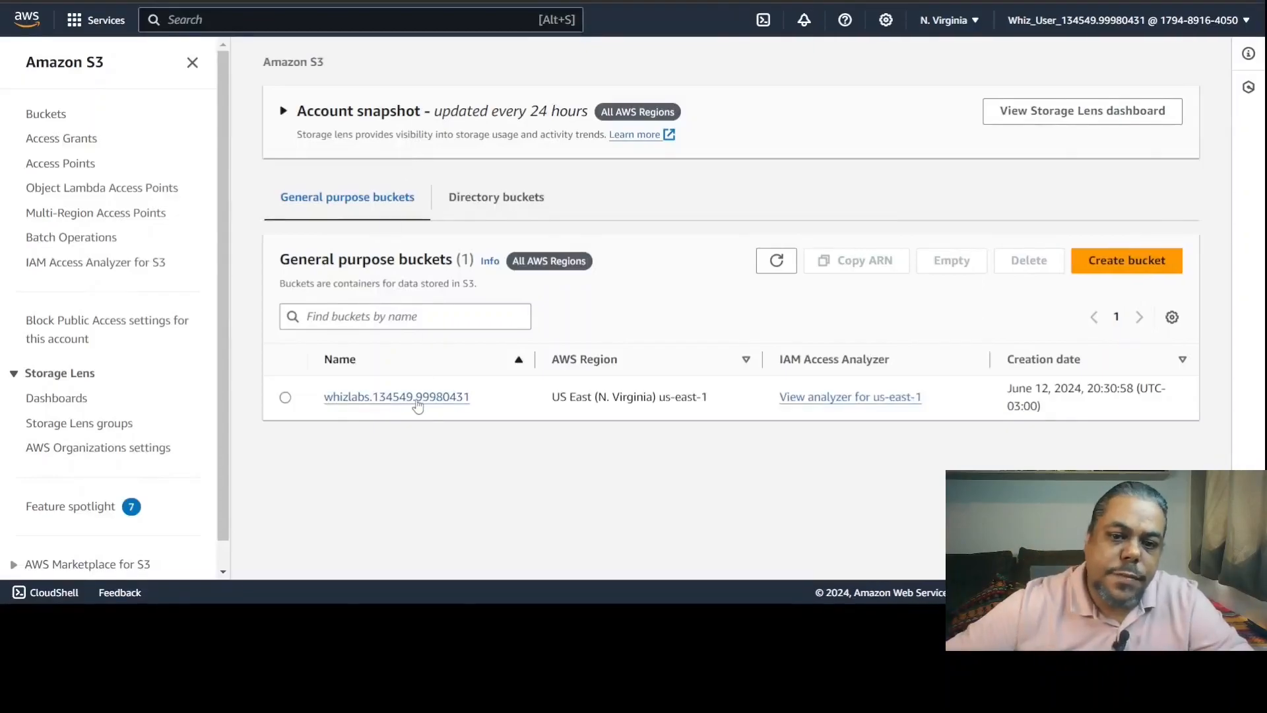
left_click(417, 406)
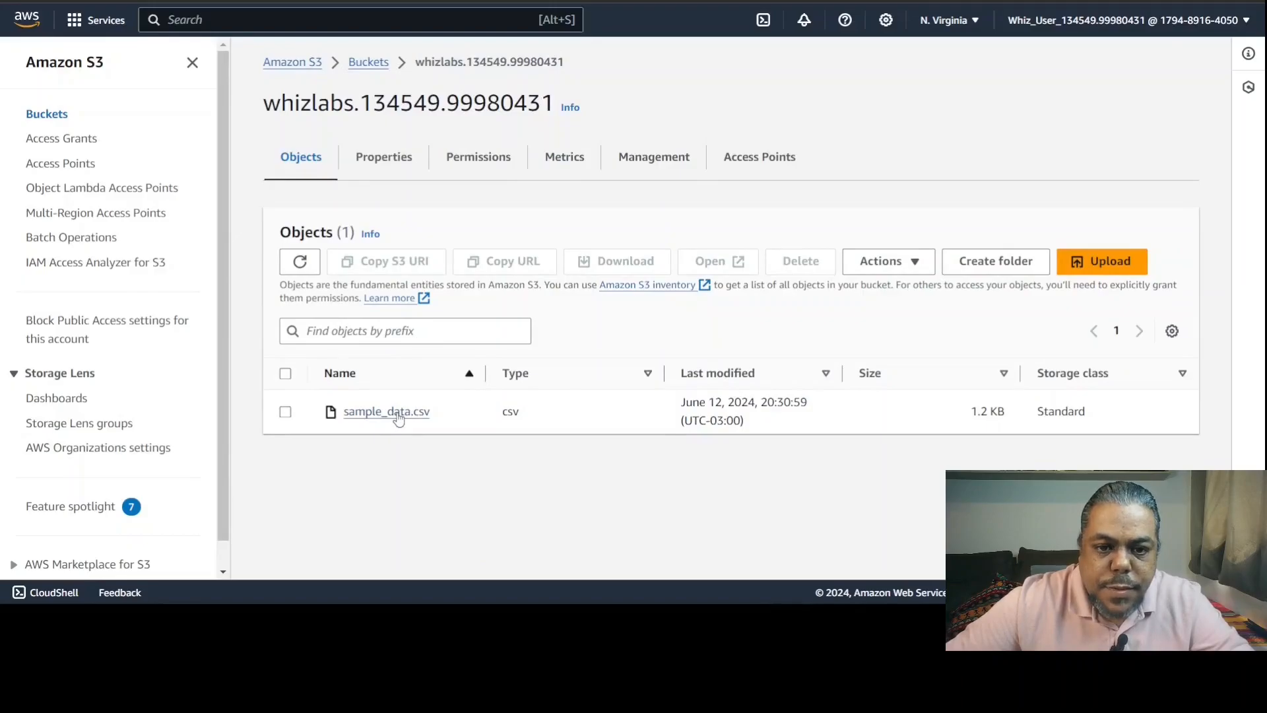
left_click(993, 262)
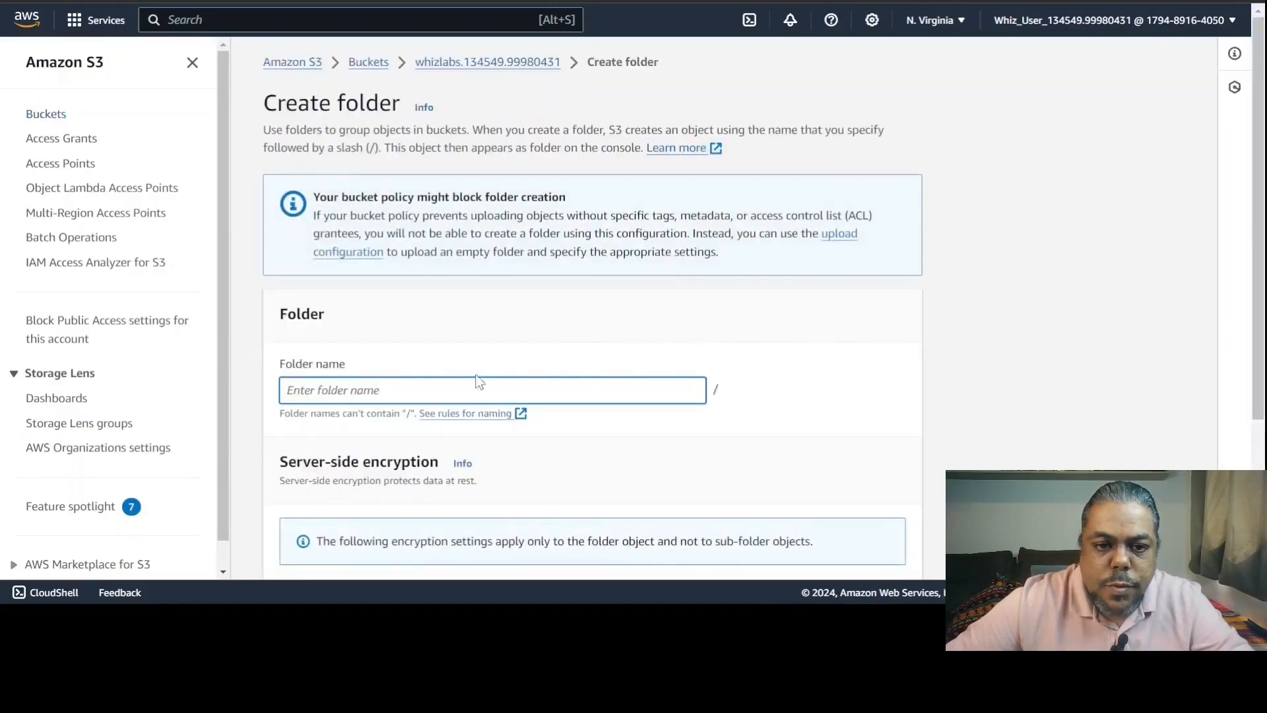
type("sor_system_of_record")
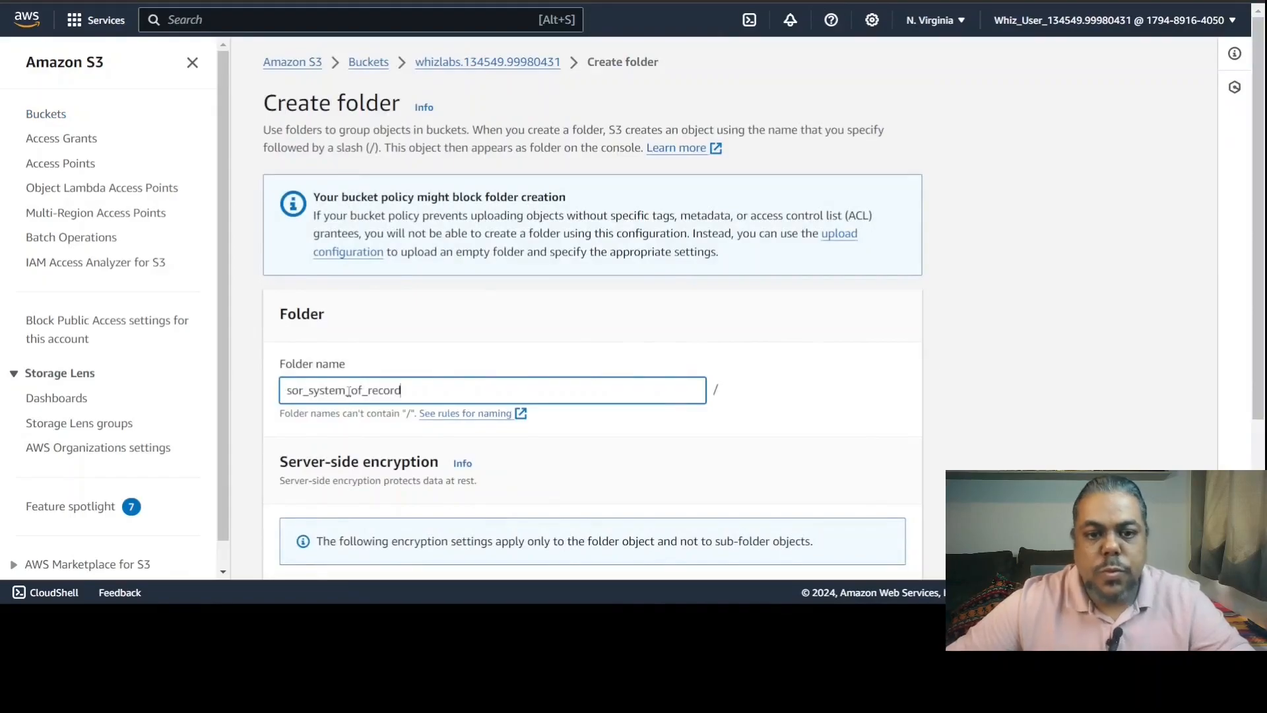
scroll(418, 541, "down", 3)
scroll(419, 377, "down", 2)
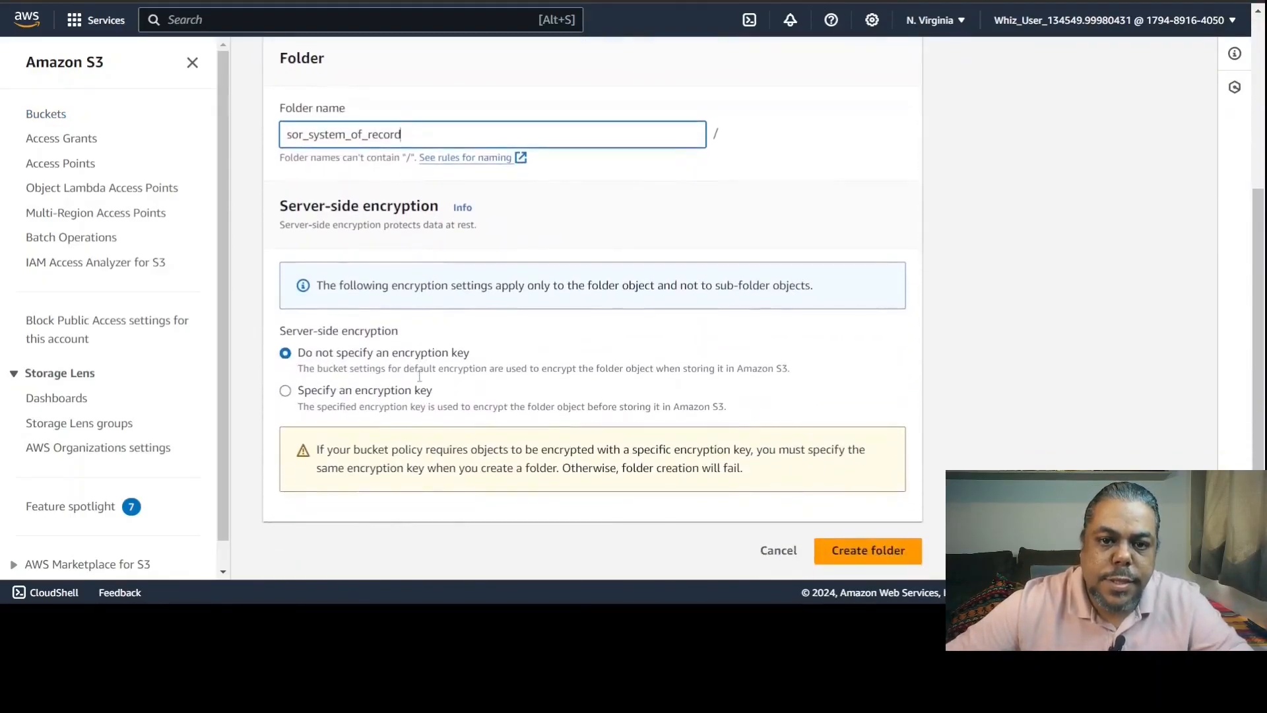
left_click(899, 553)
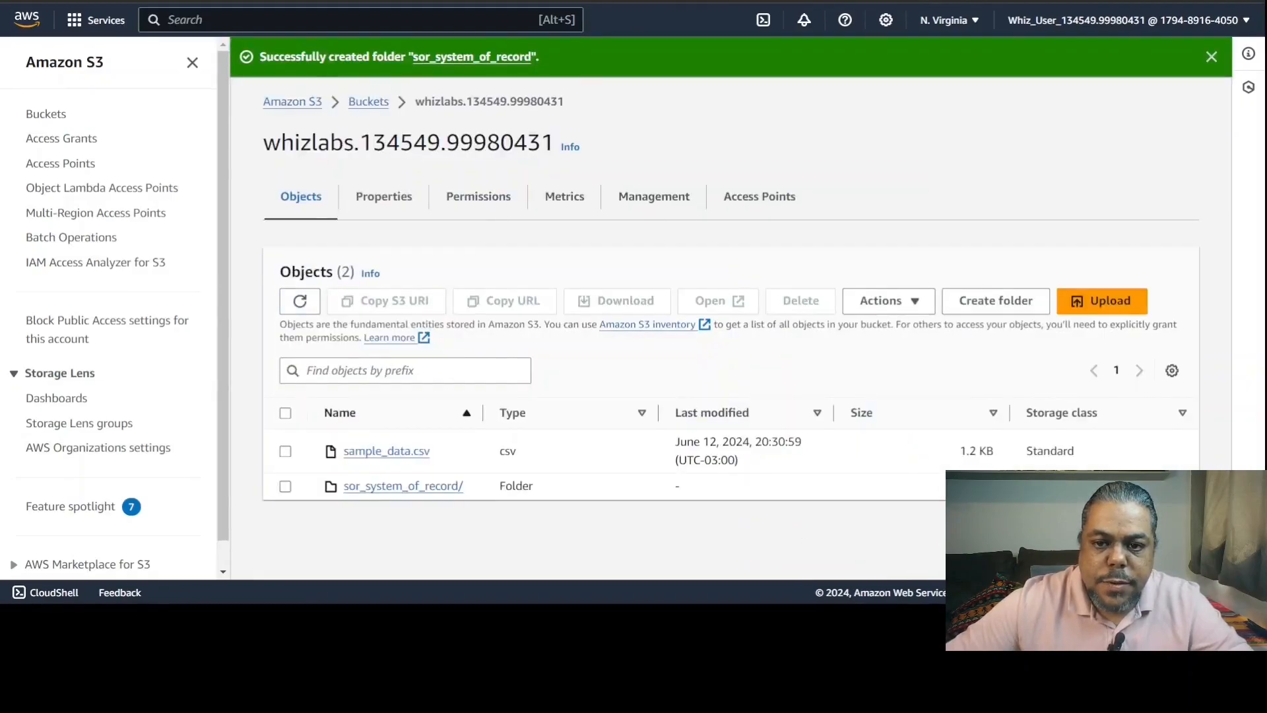
Create a second folder named amazon_athena_query_result_mvaugusto01 at the root of the whizlabs bucket.
left_click(947, 310)
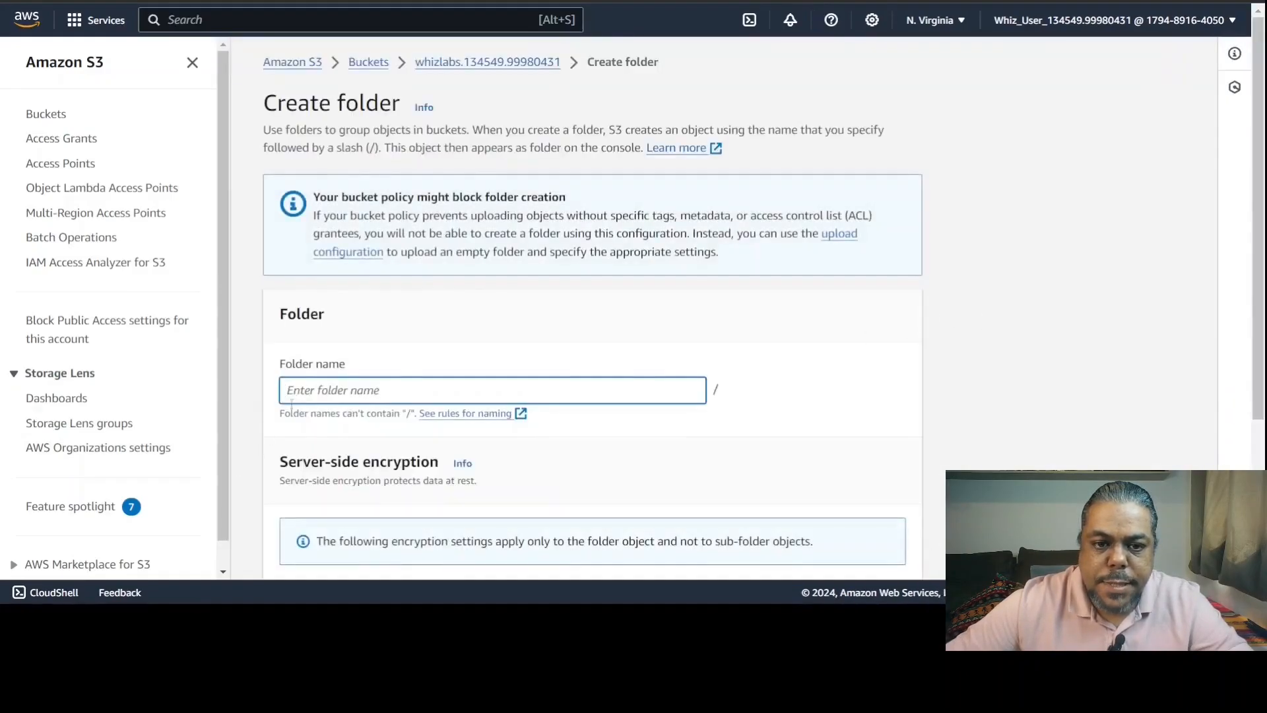
type("amazon_athena_query_result_mvaugusto01")
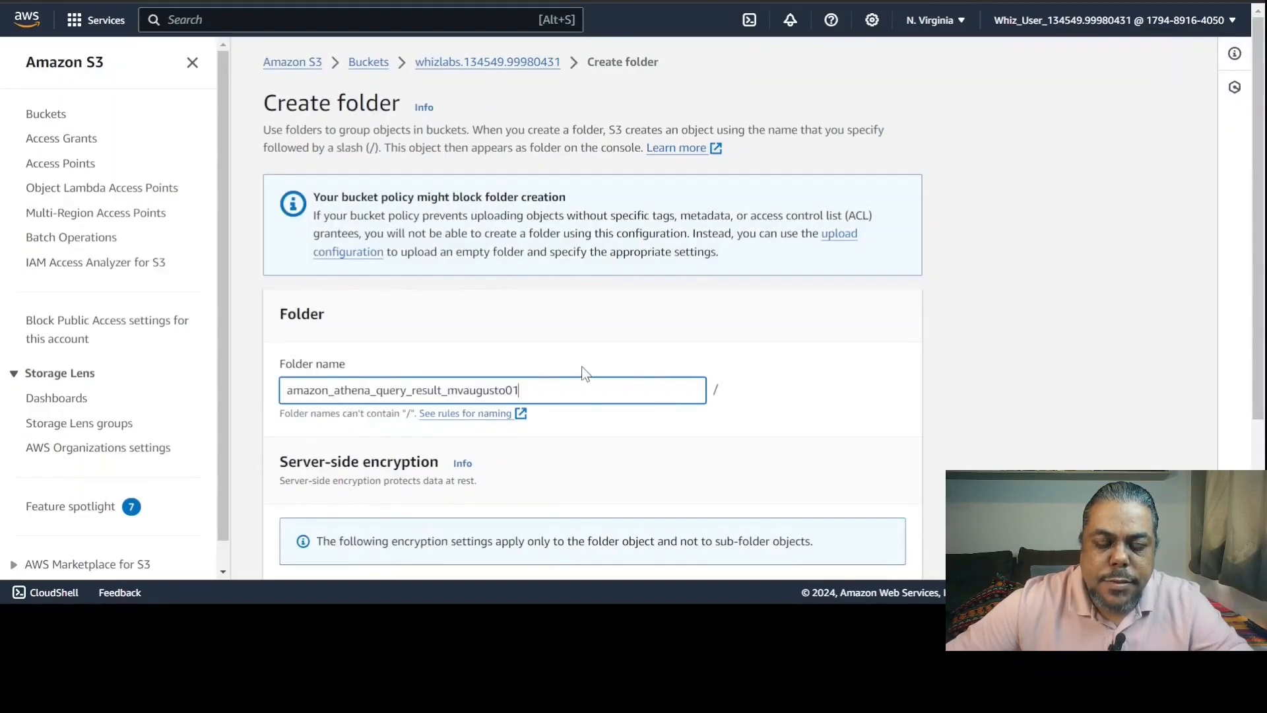
left_click_drag(522, 390, 285, 393)
scroll(569, 357, "down", 4)
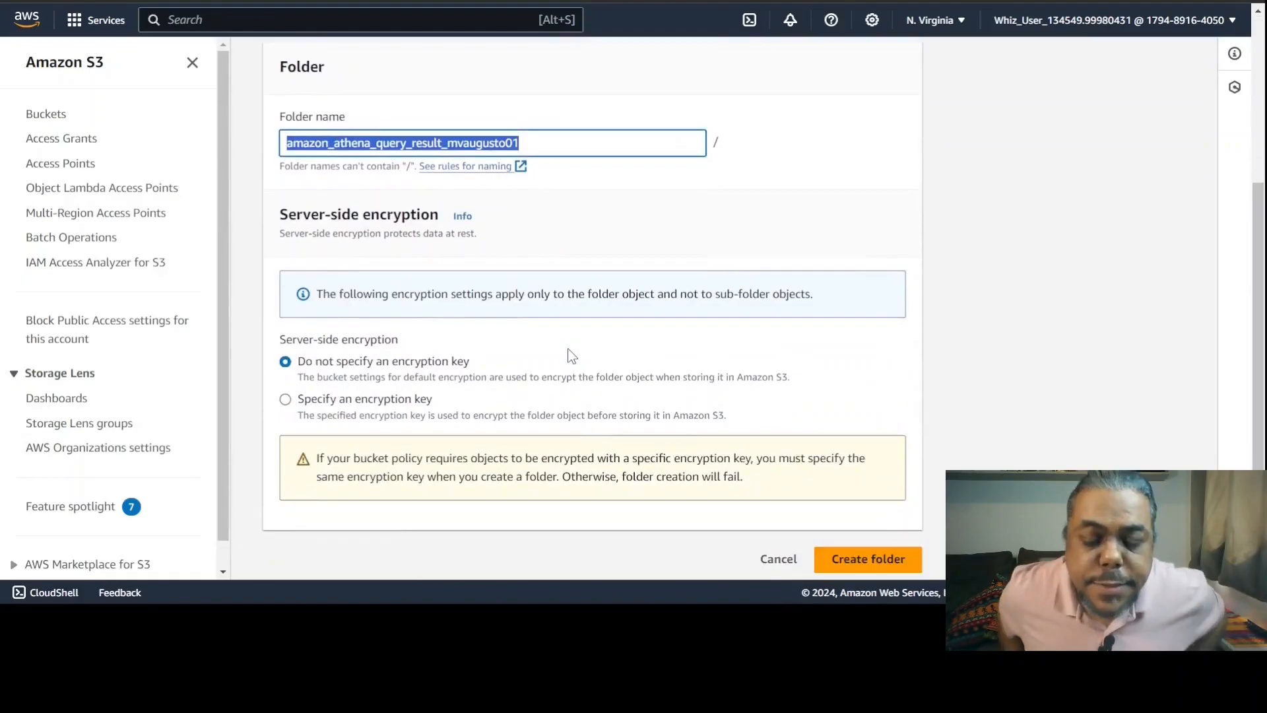
left_click(843, 551)
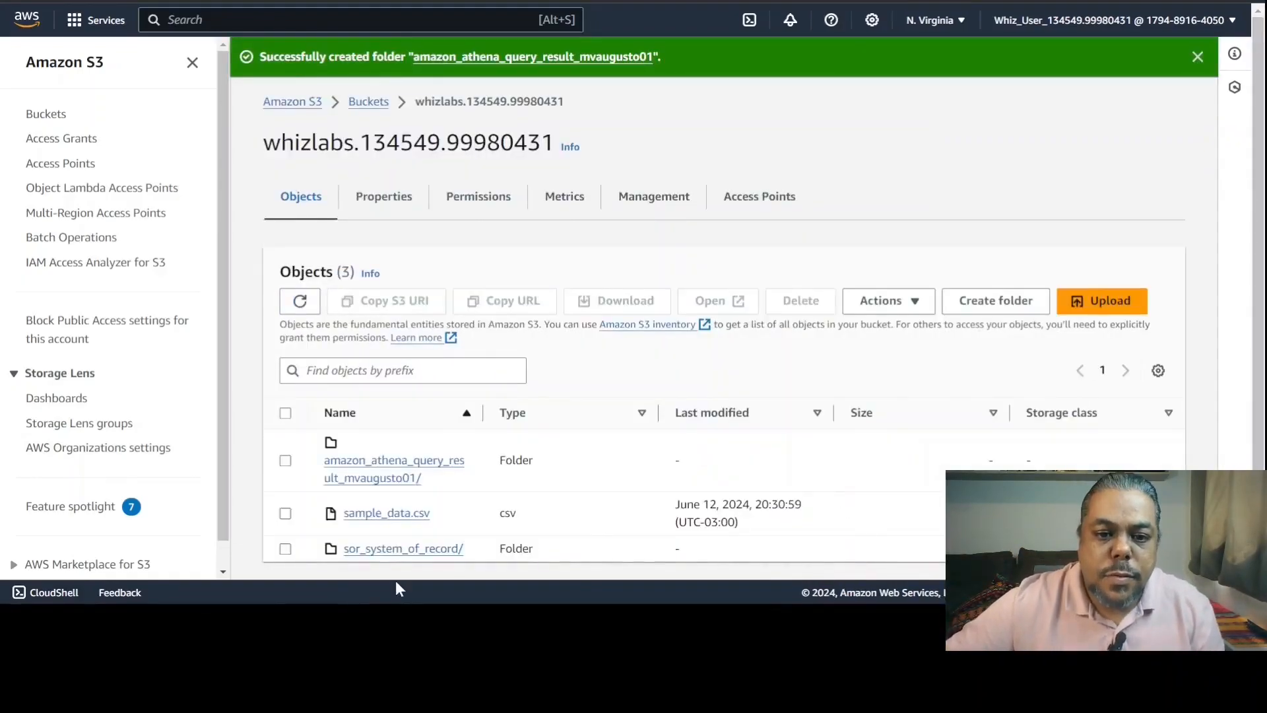
Upload the local file sample_data_csv_comma_header_1.csv into the sor_system_of_record folder.
scroll(426, 552, "down", 1)
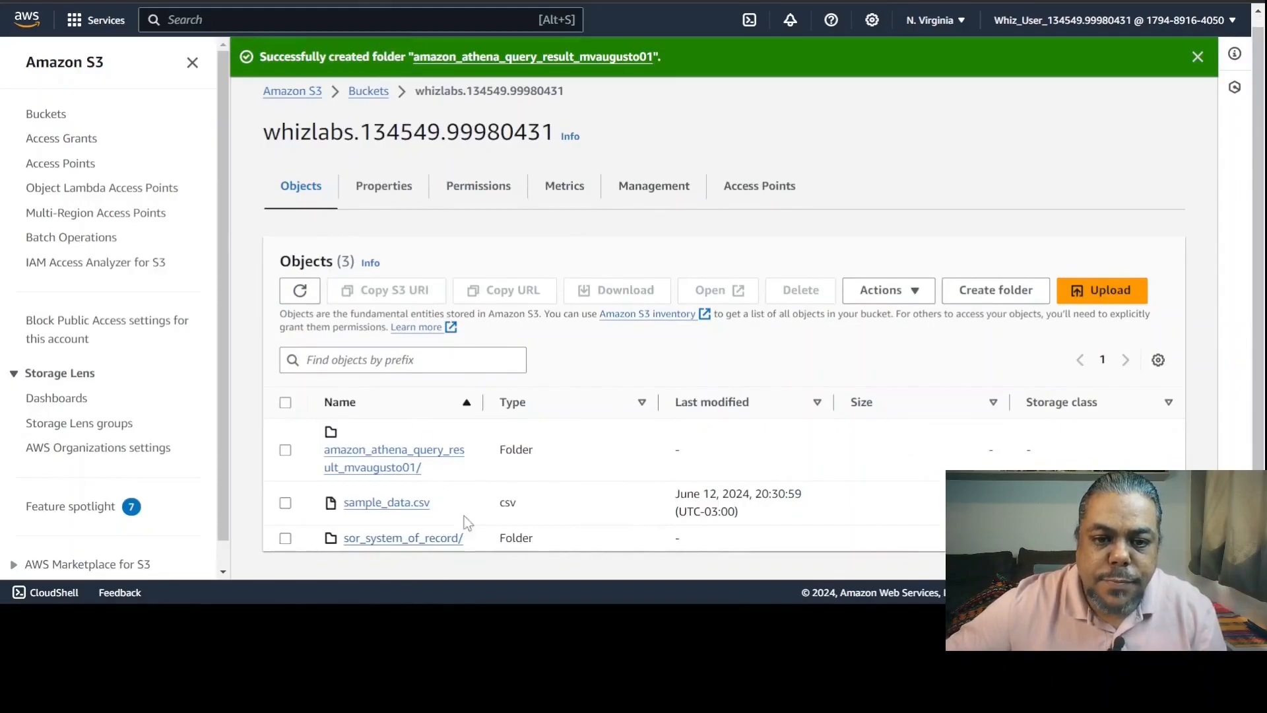
left_click(436, 540)
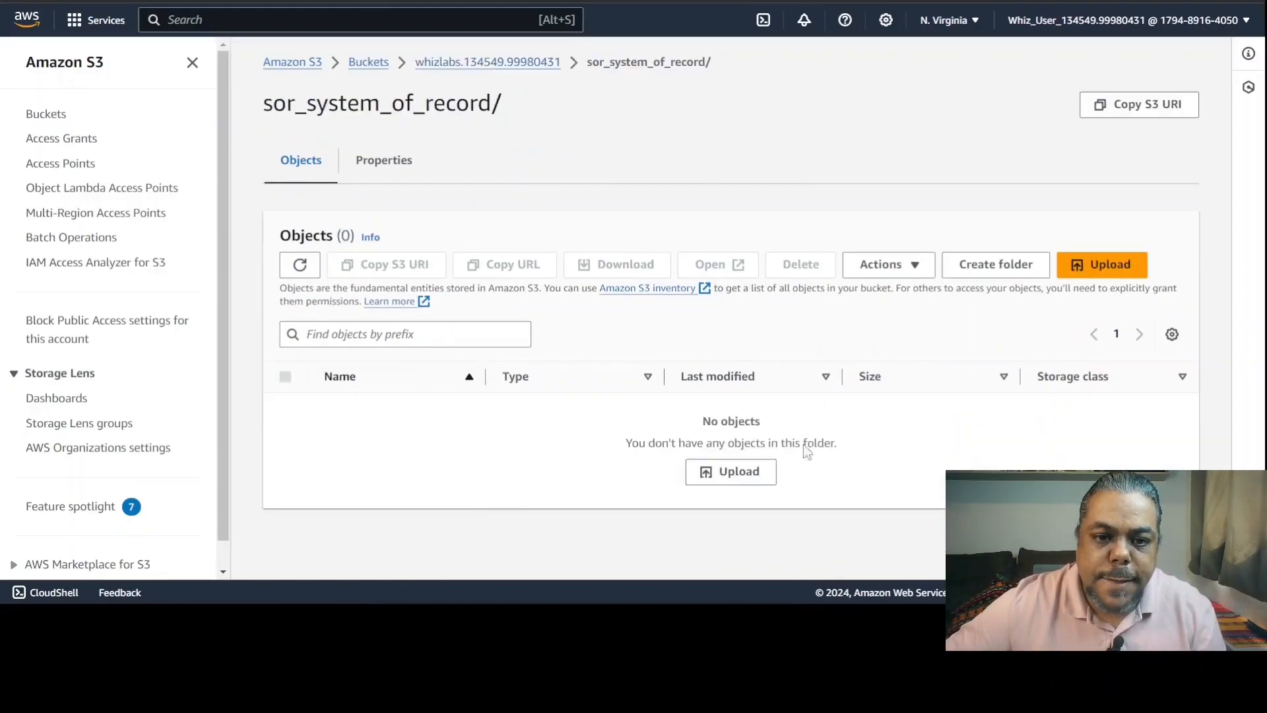
left_click(730, 481)
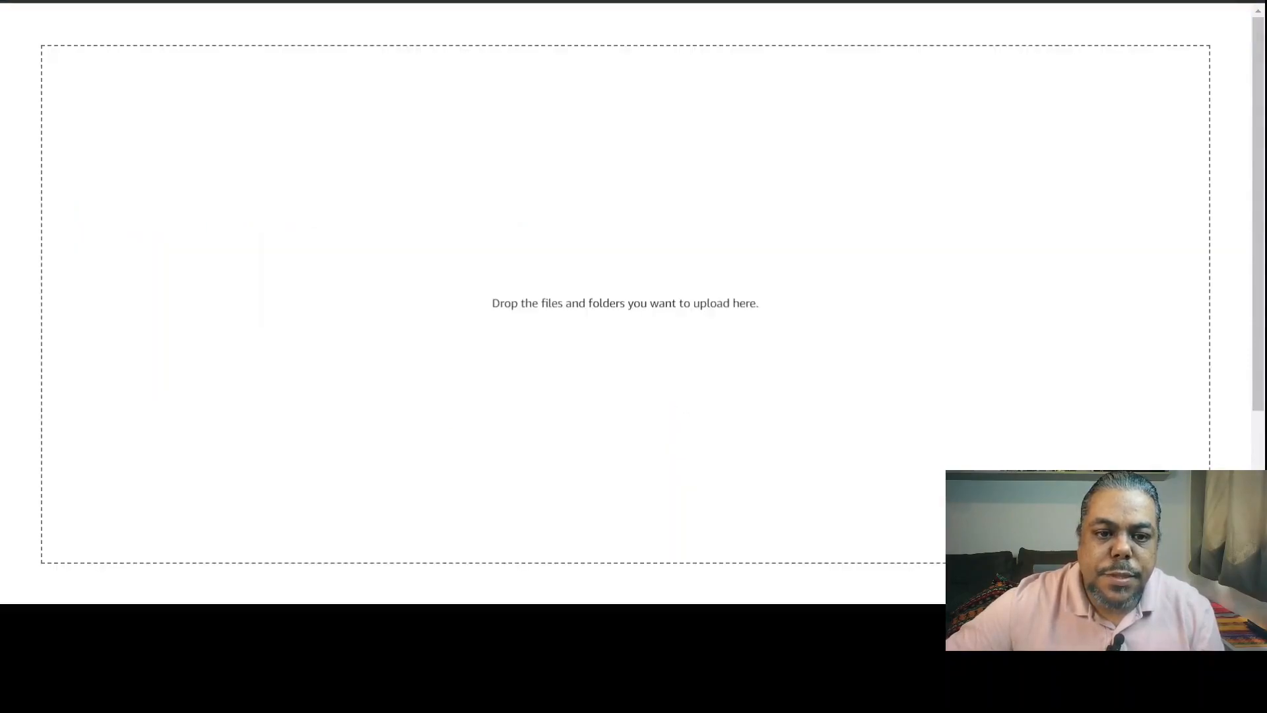
left_click_drag(594, 310, 410, 430)
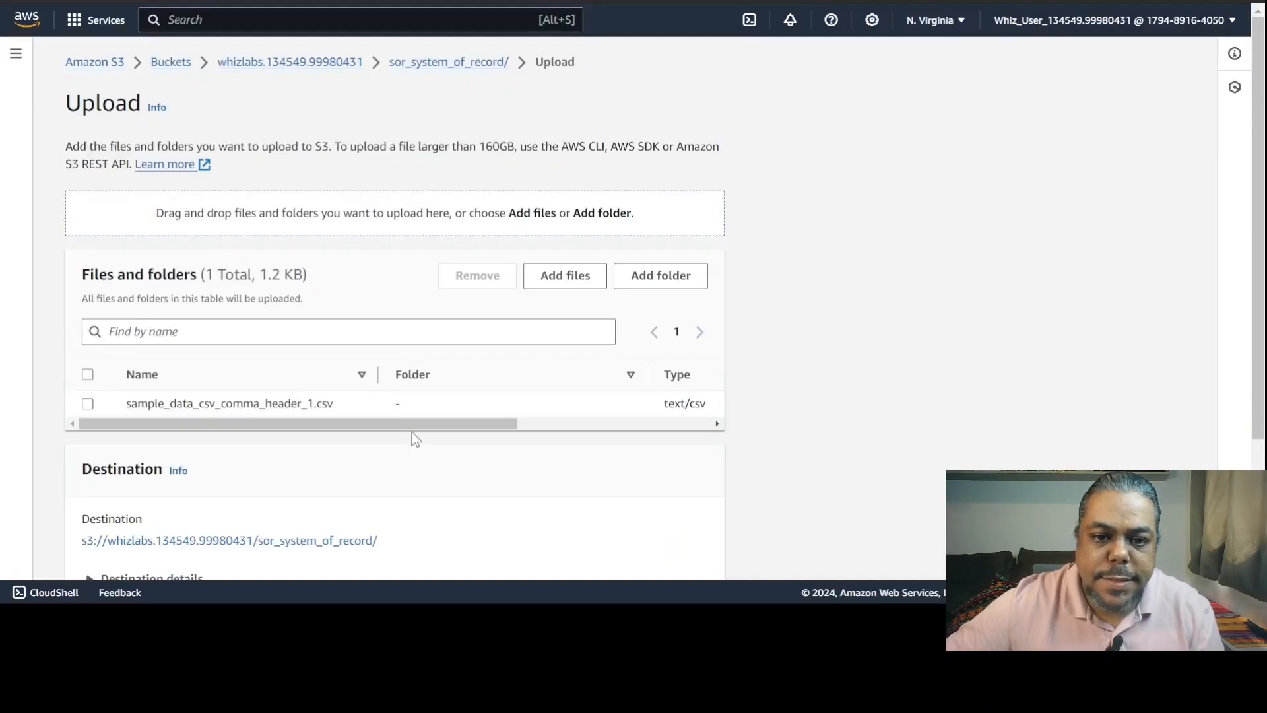
scroll(396, 422, "down", 2)
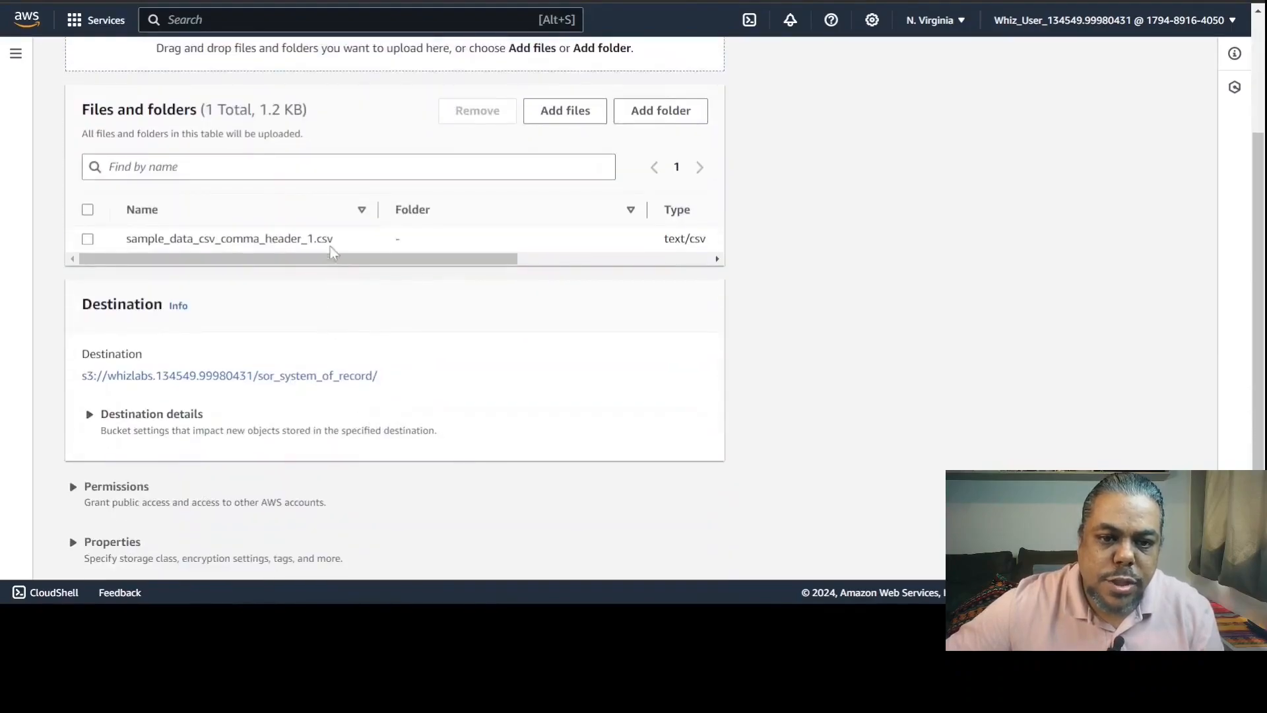
left_click_drag(334, 242, 123, 249)
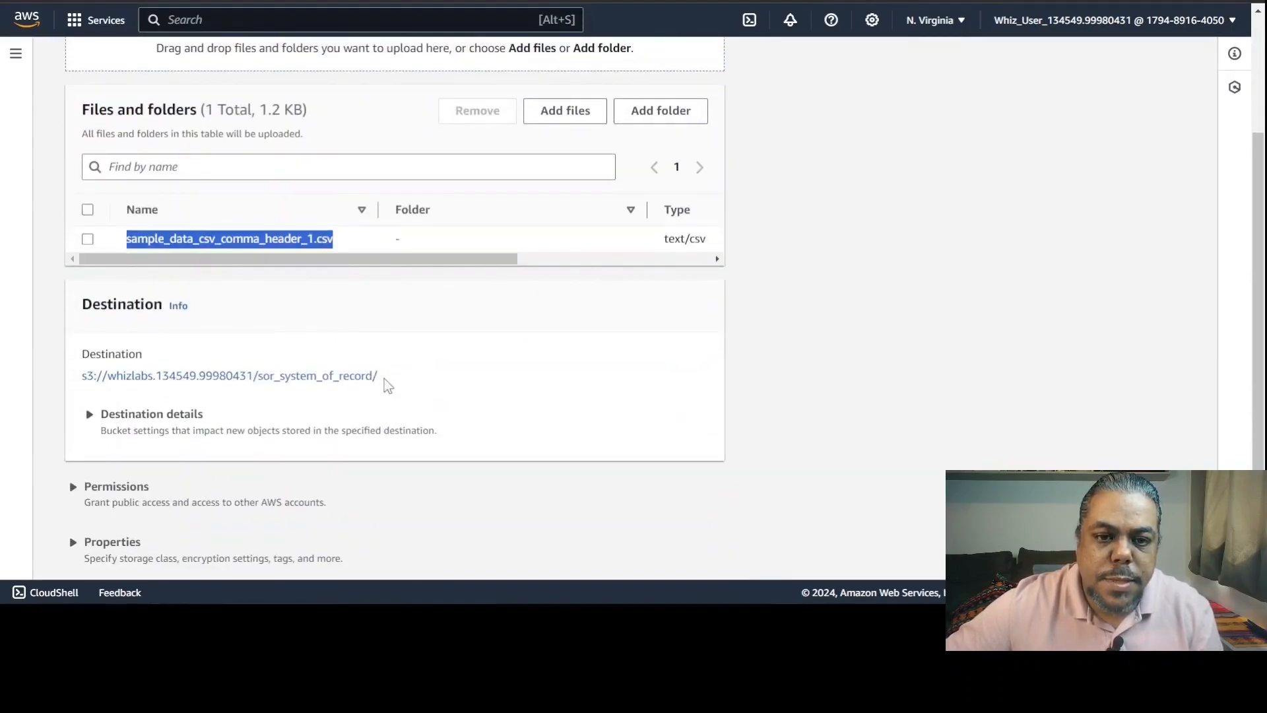
scroll(362, 385, "down", 1)
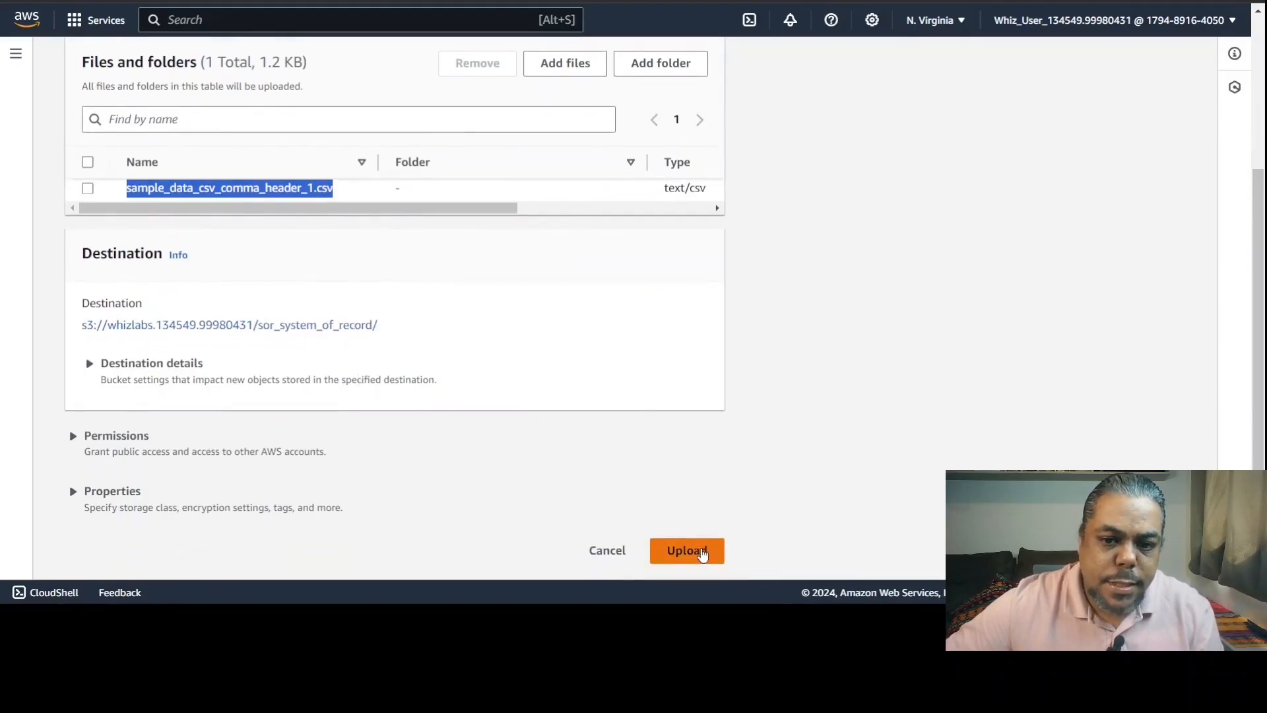
left_click(700, 551)
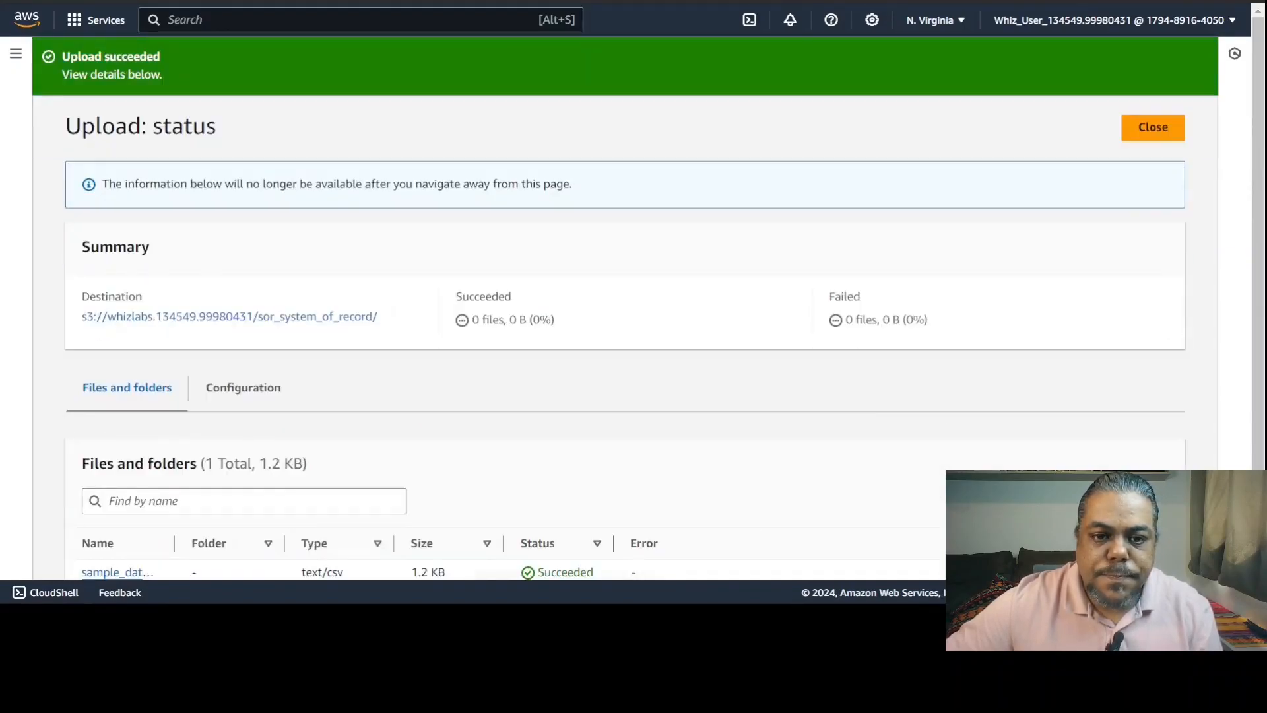
Review the upload summary and open its destination folder to check the uploaded file.
scroll(707, 361, "down", 1)
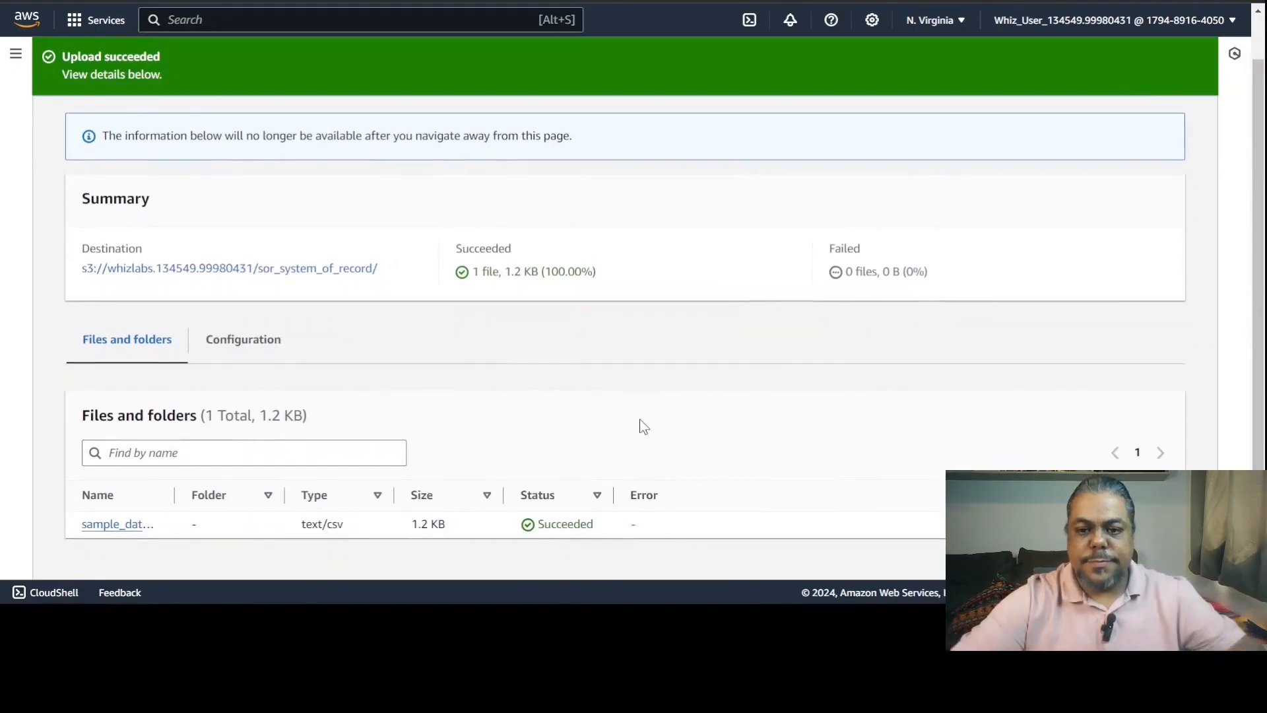
left_click(336, 271)
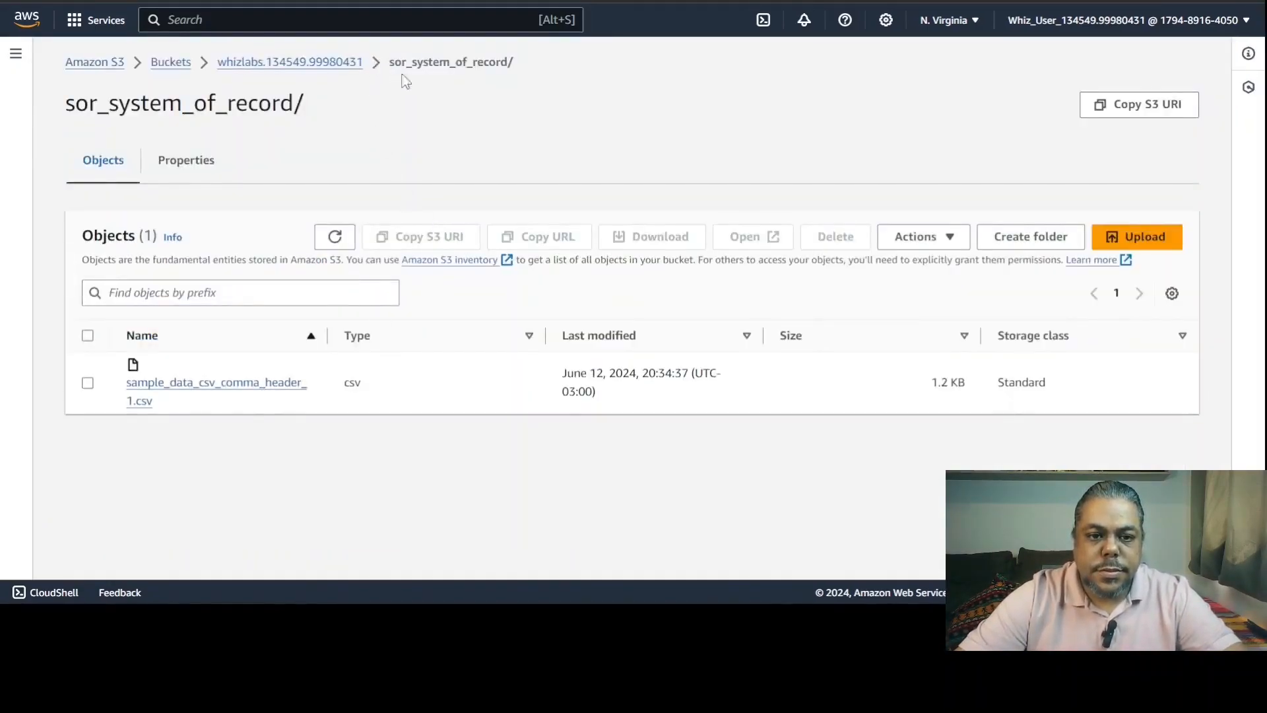
left_click_drag(509, 64, 378, 72)
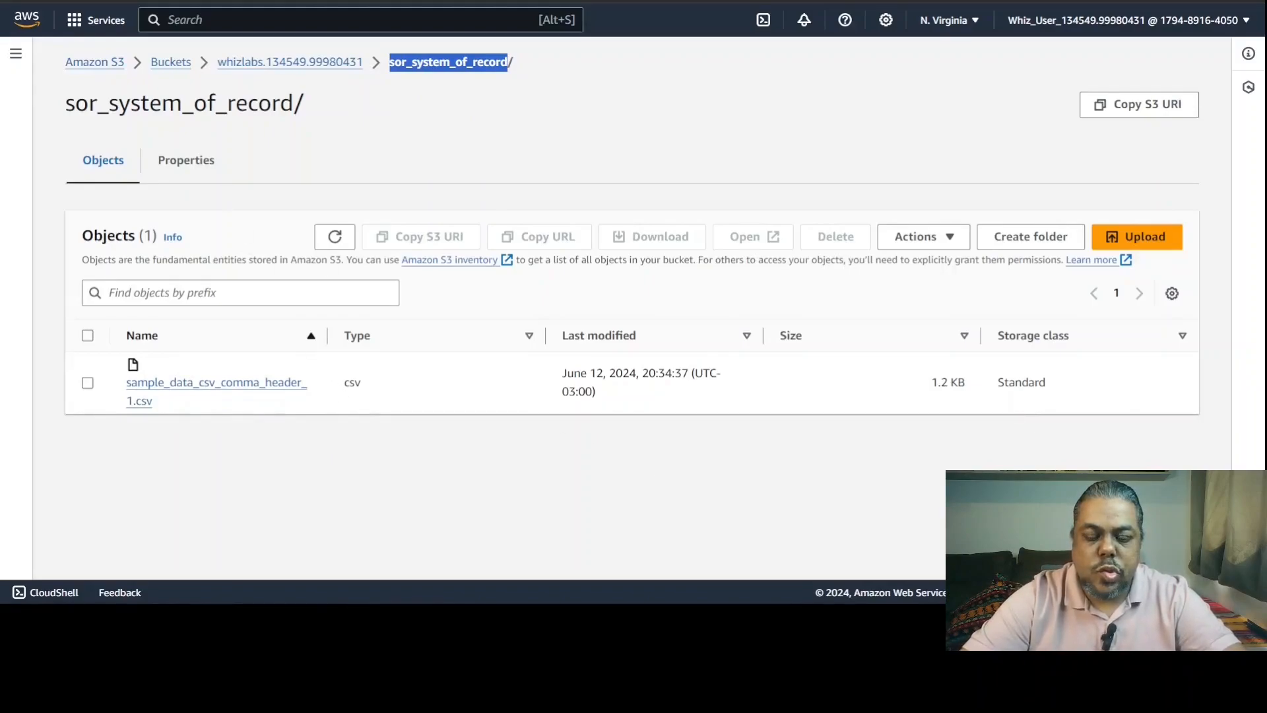
Return to the console home, search for glue, and open the Data Catalog databases in AWS Glue.
left_click(21, 24)
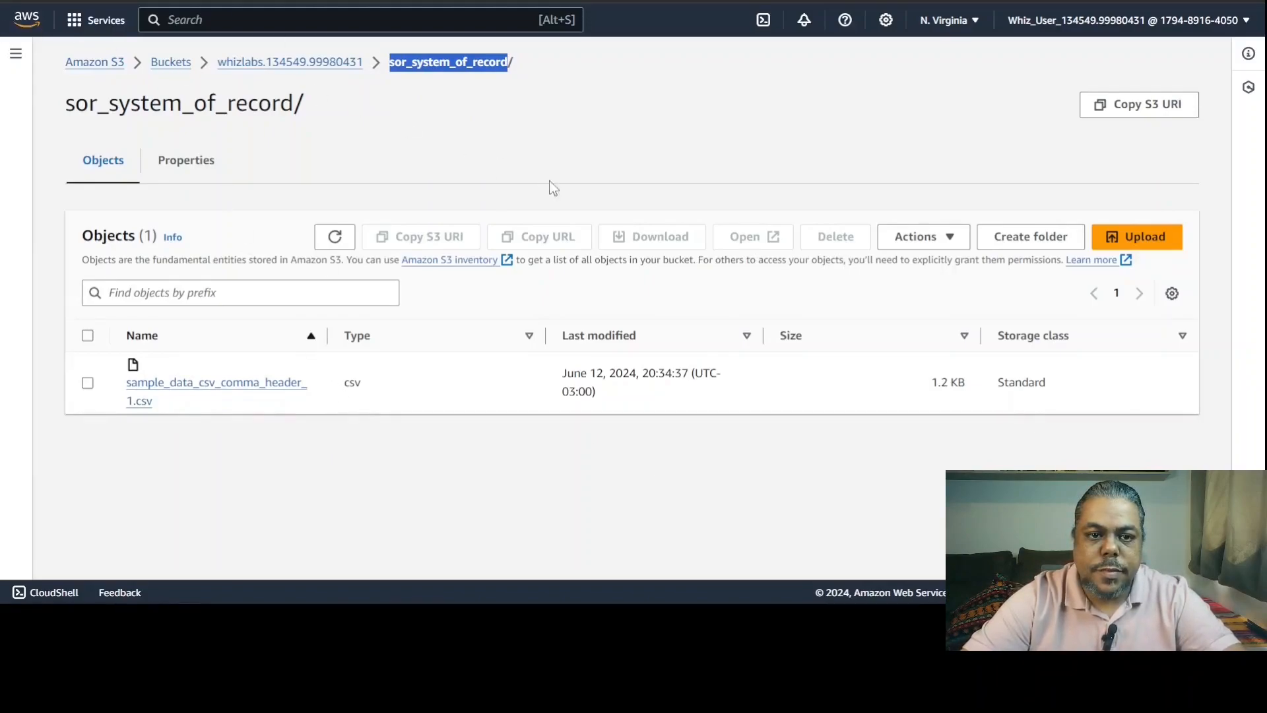
scroll(644, 260, "down", 6)
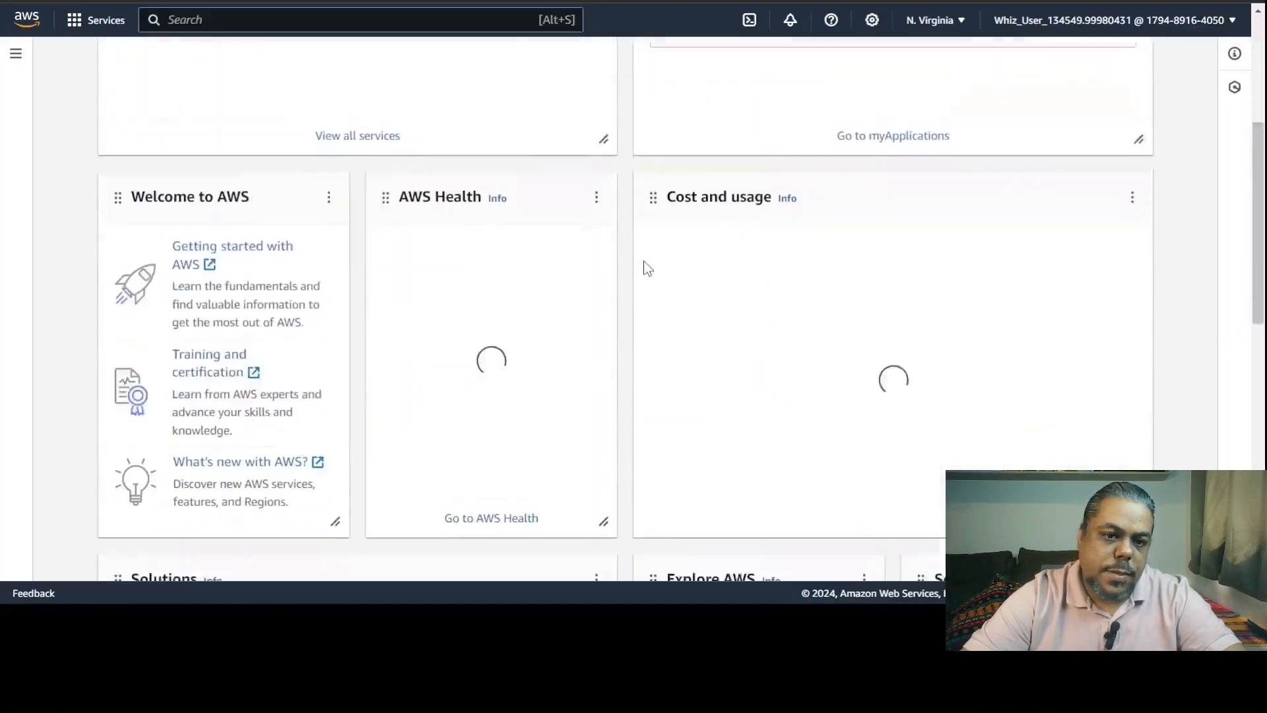
scroll(643, 260, "up", 6)
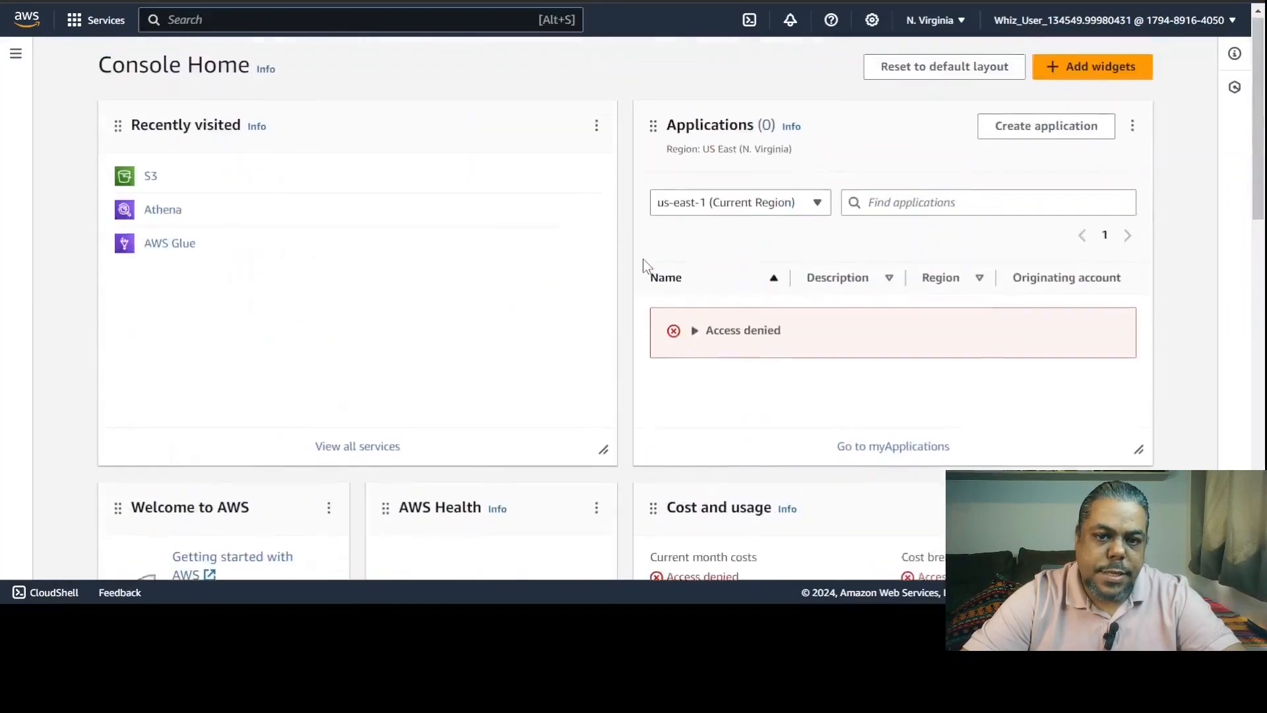
left_click(188, 23)
type("glue")
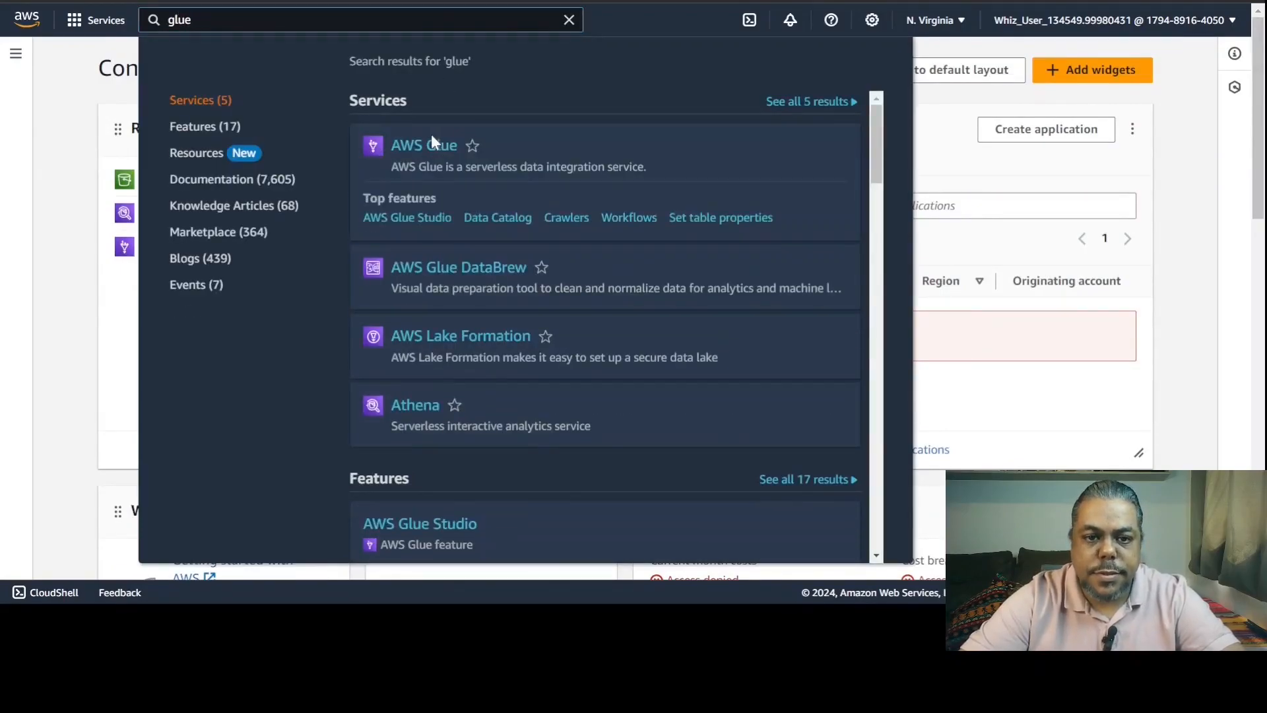
left_click(431, 140)
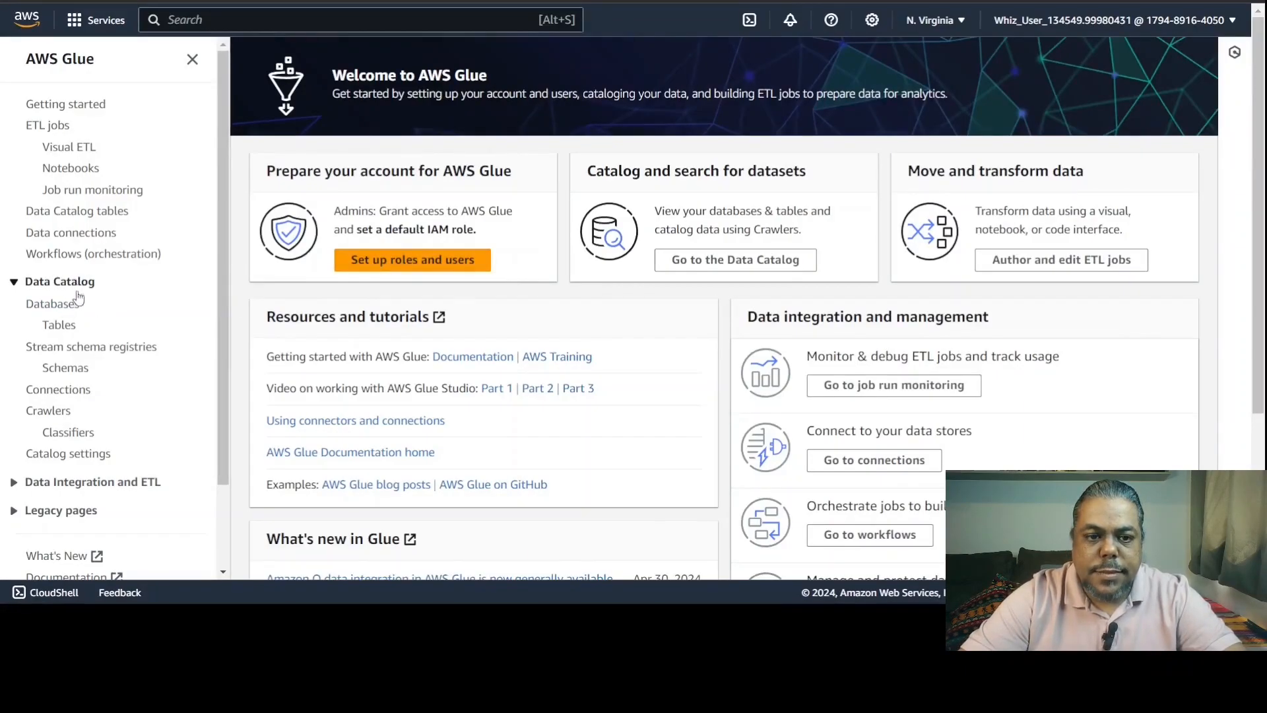
left_click(71, 309)
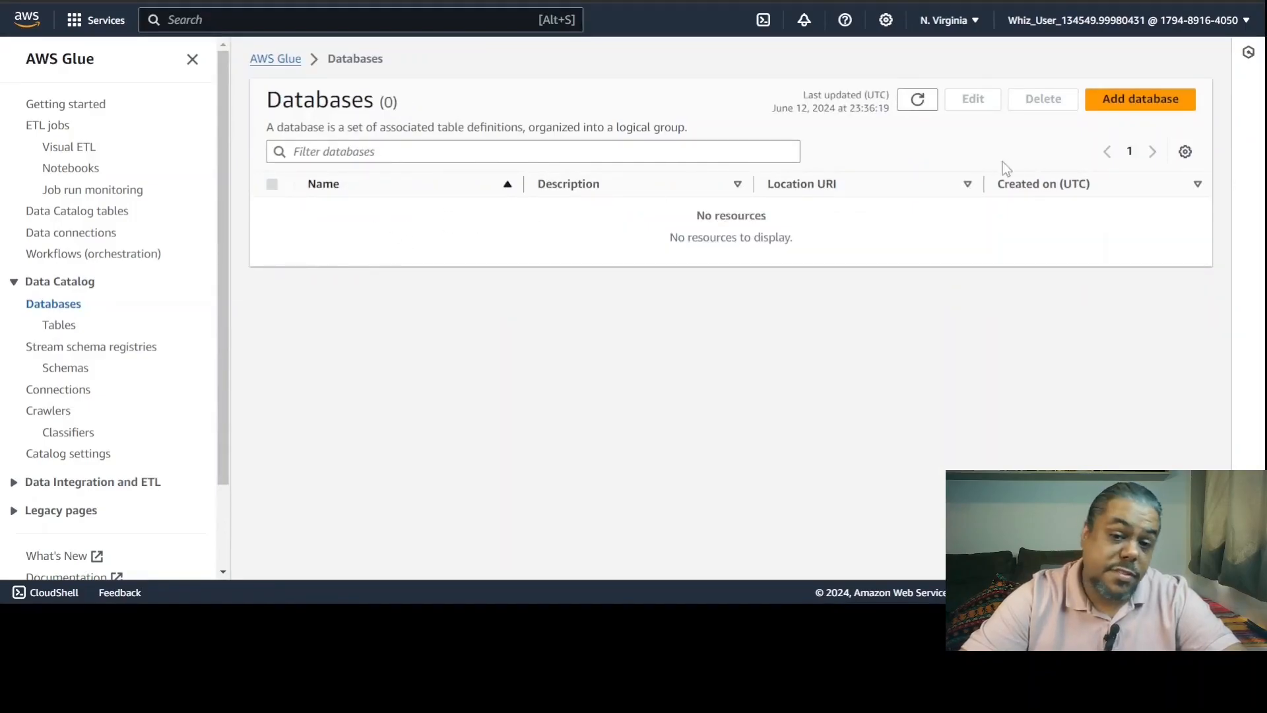
Create a Data Catalog database named database_mvaugusto01, using database_mvaugusto01 as its description too.
left_click(1116, 109)
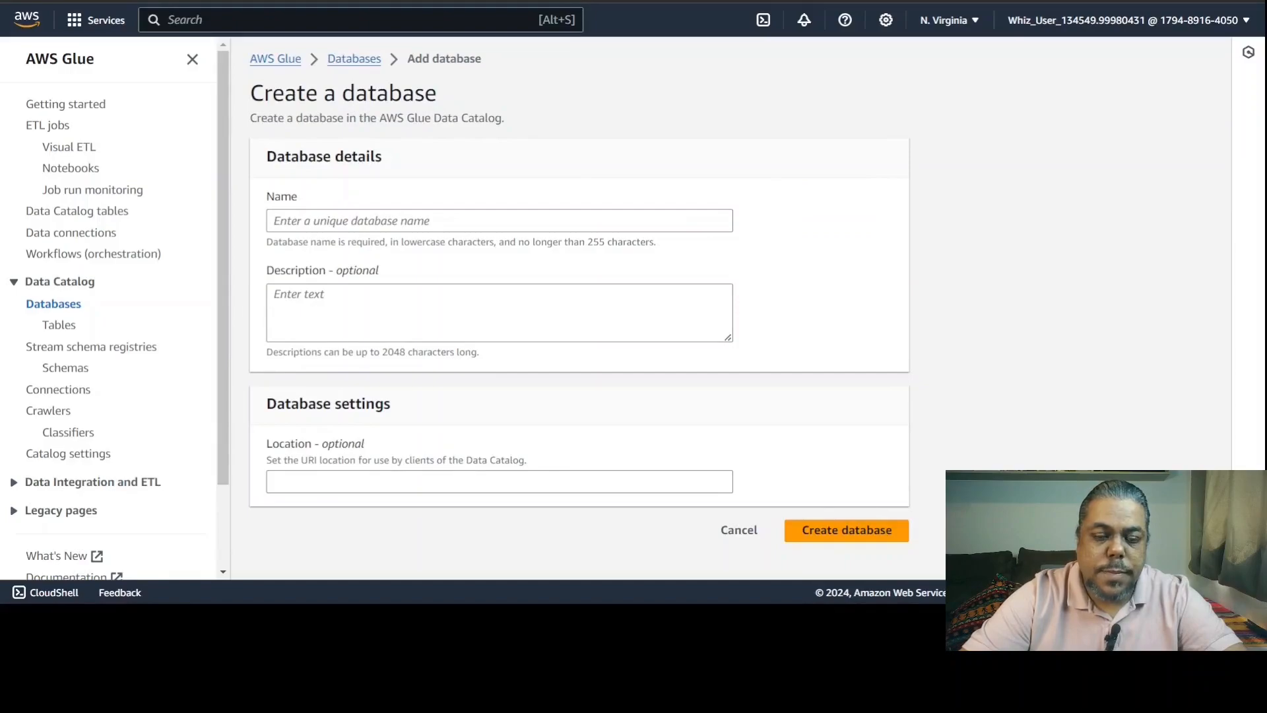
left_click(366, 221)
type("database_mvaugusto01")
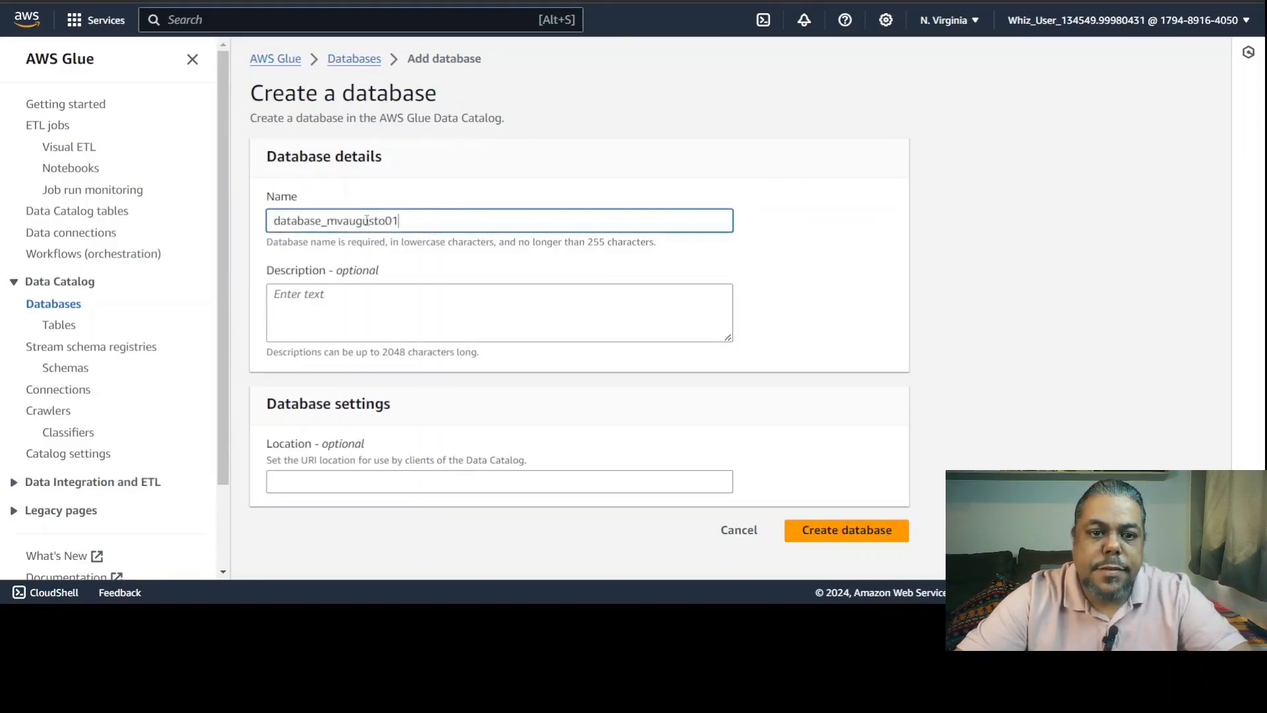
left_click(396, 298)
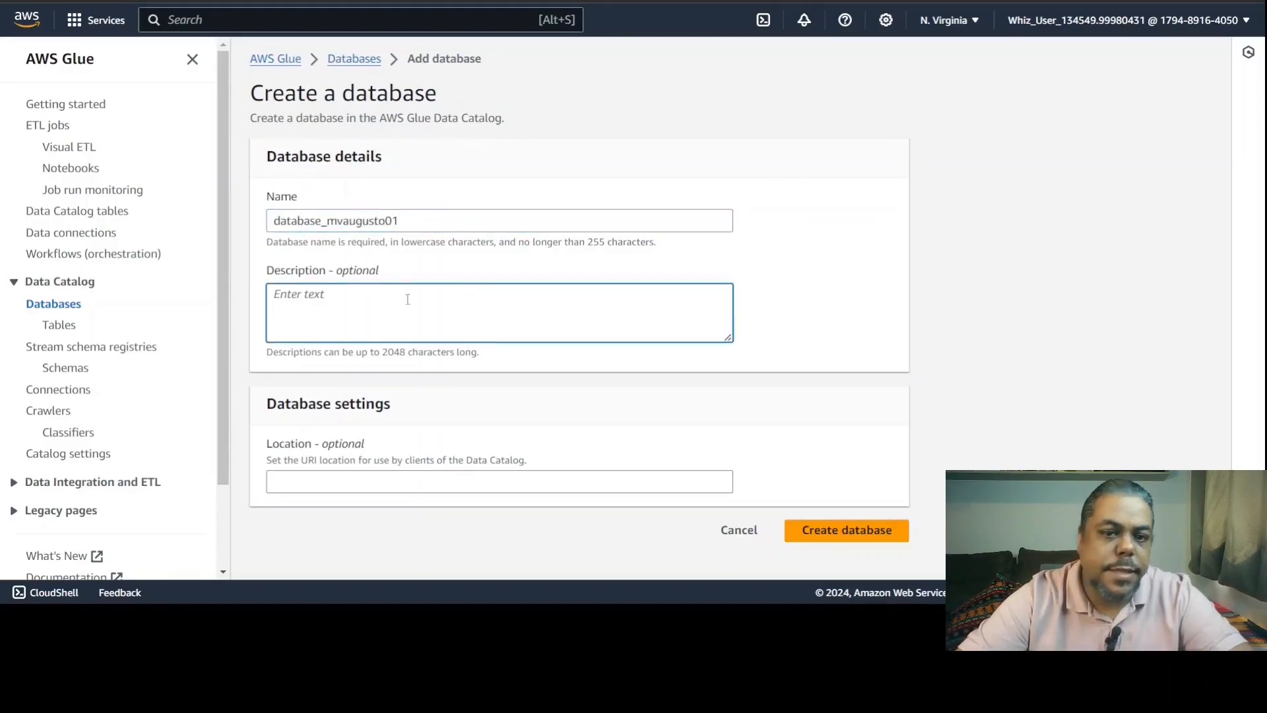
type("database_mvaugusto01")
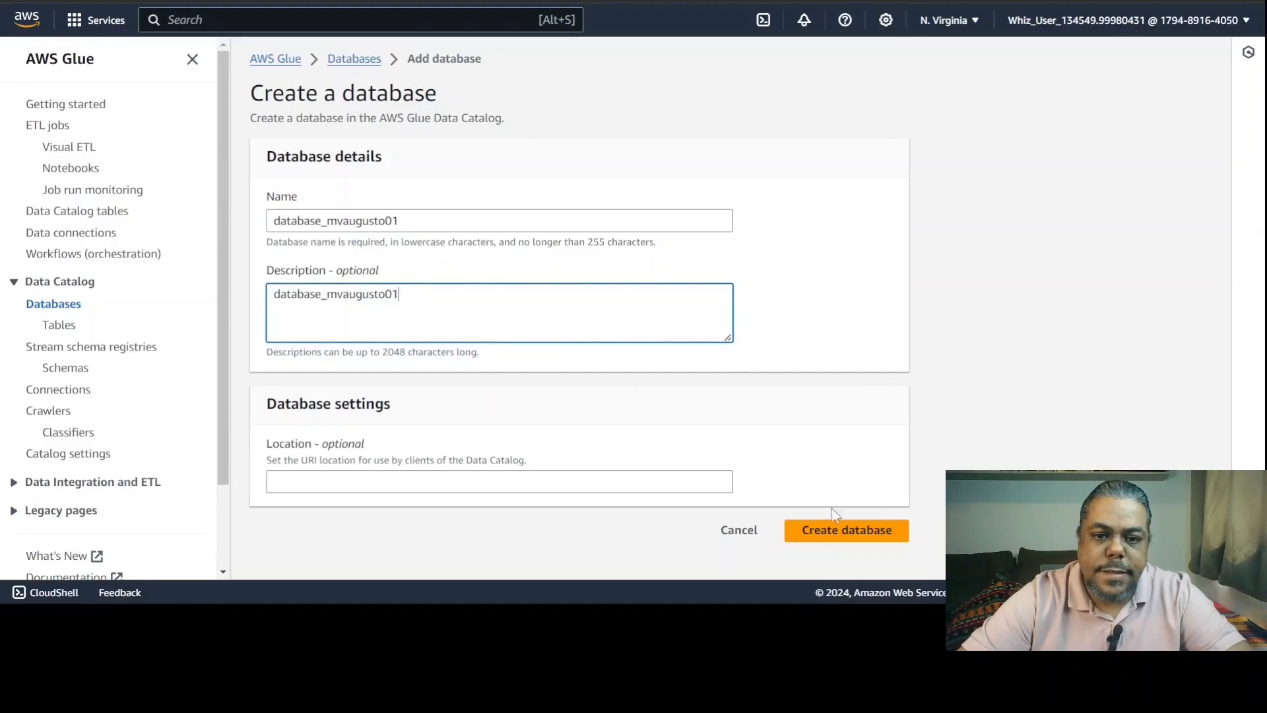
left_click(843, 529)
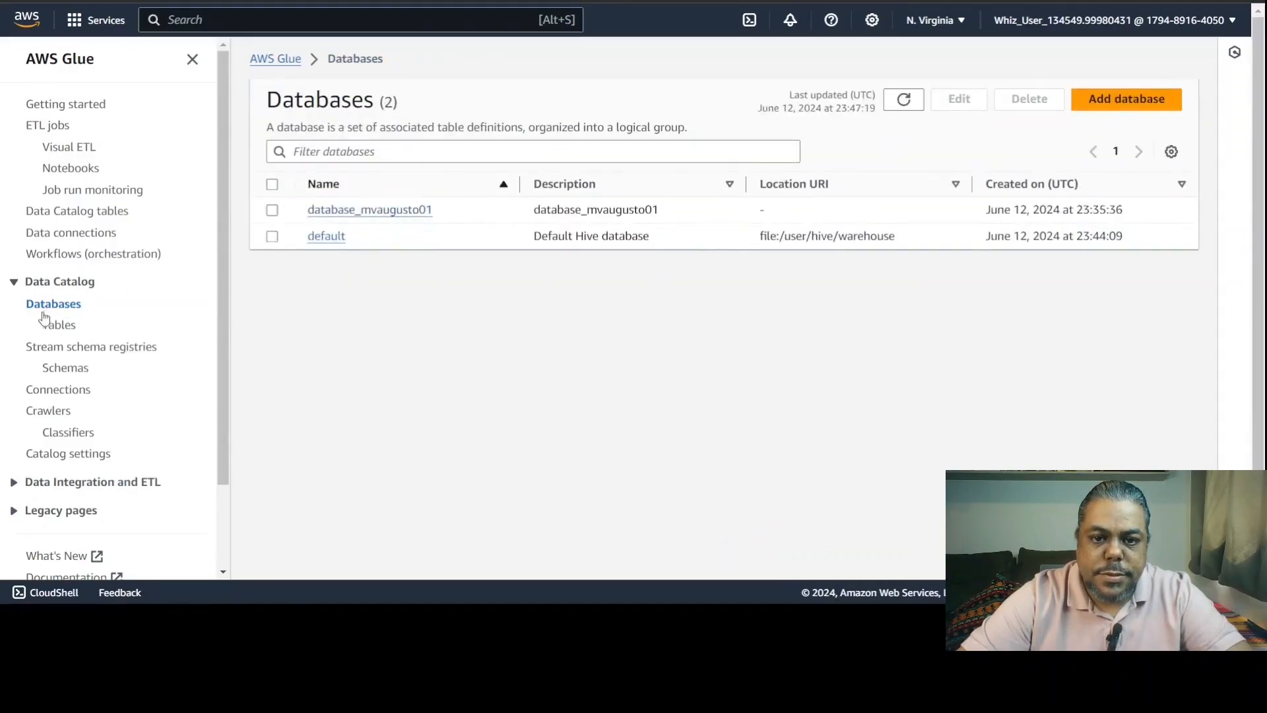
Start adding a table to database_mvaugusto01, naming it tabela_mvaugusto01 and selecting database_mvaugusto01 as its database.
left_click(350, 212)
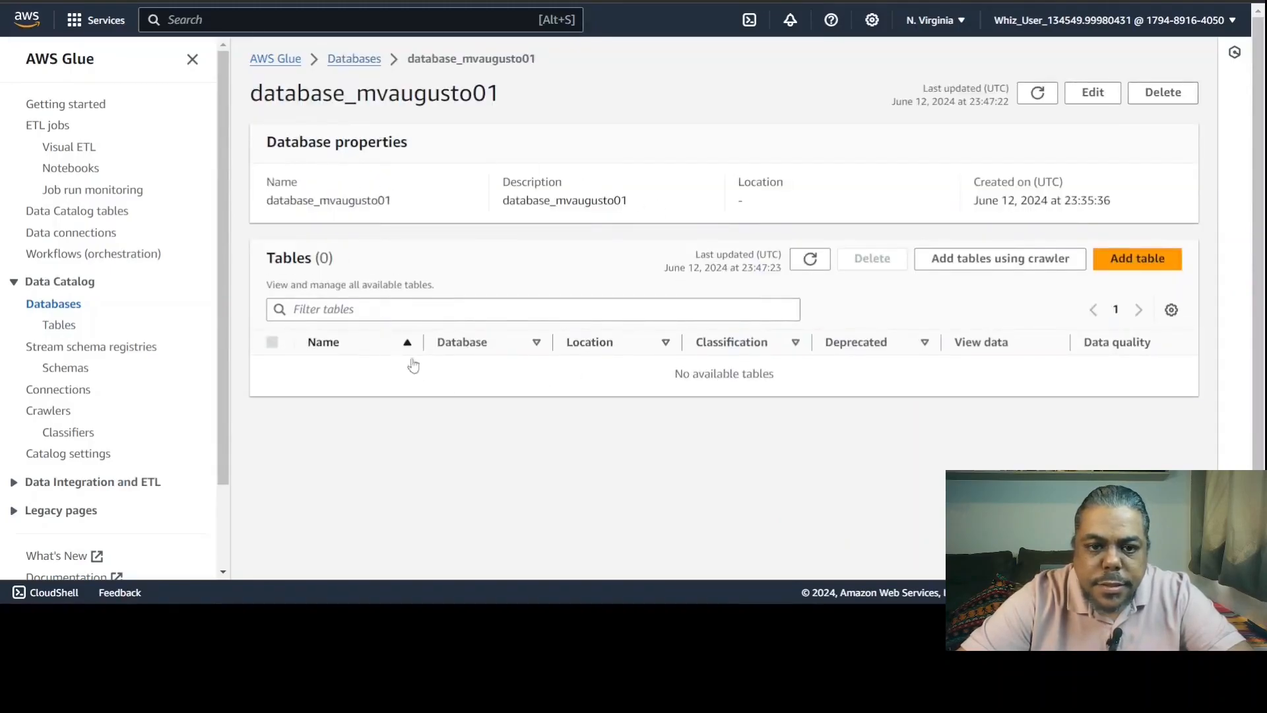
left_click(1131, 267)
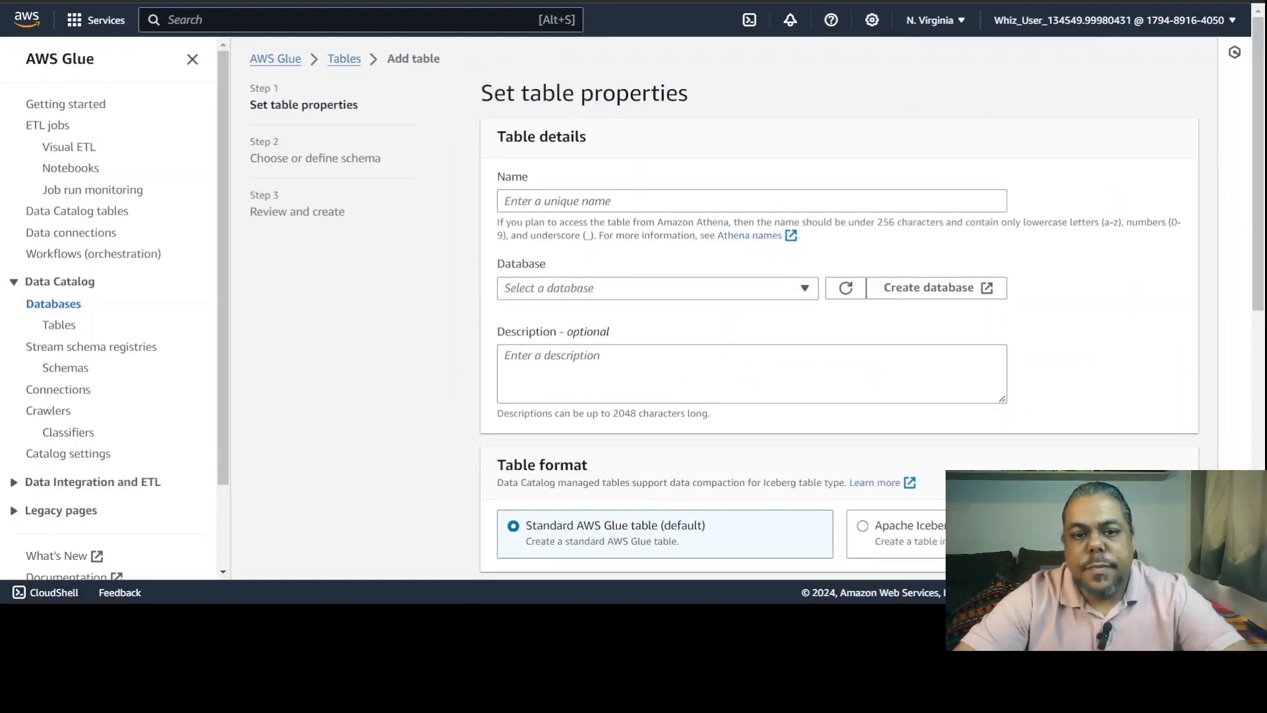
left_click(752, 201)
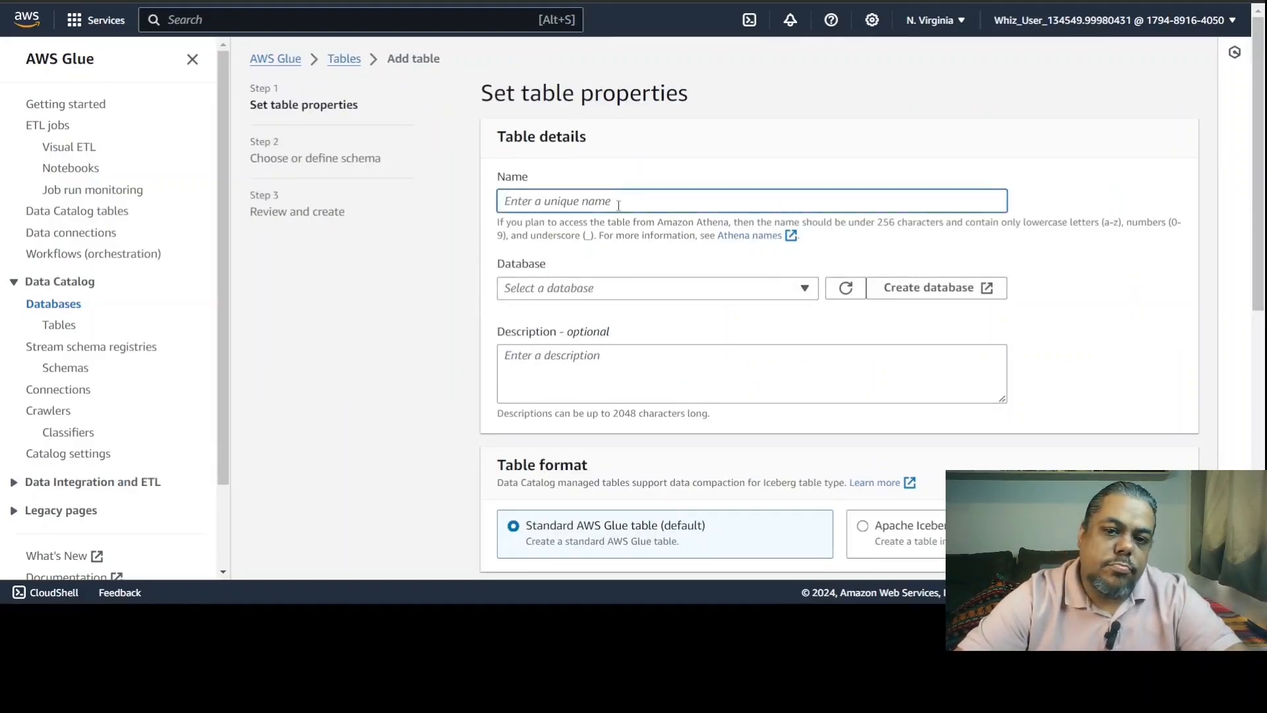
type("tabela_mvaugusto01")
left_click(805, 288)
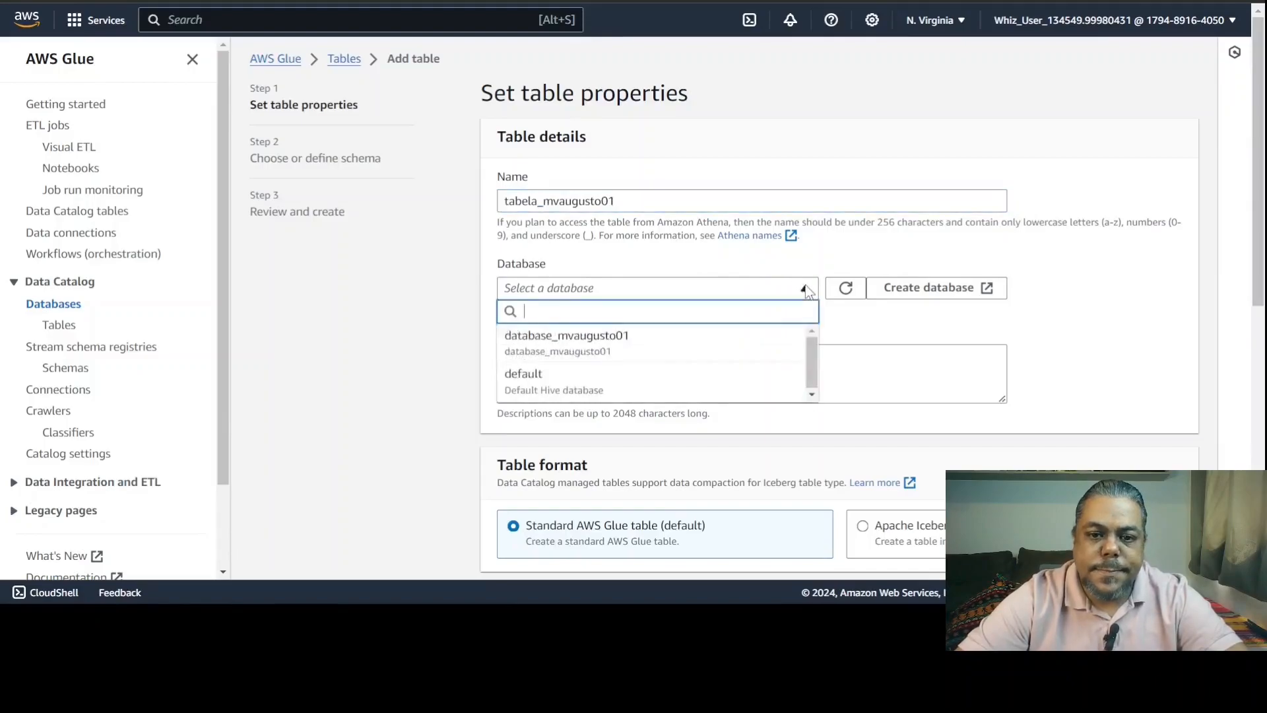
left_click(845, 289)
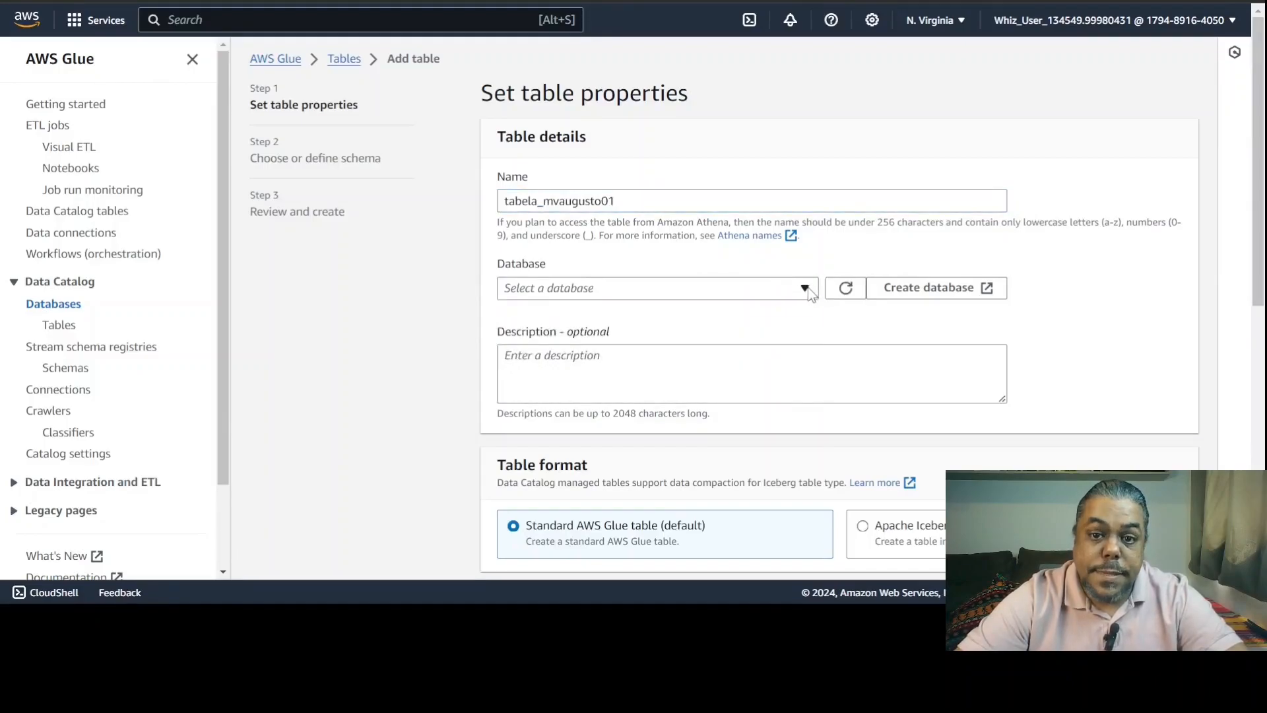
left_click(808, 288)
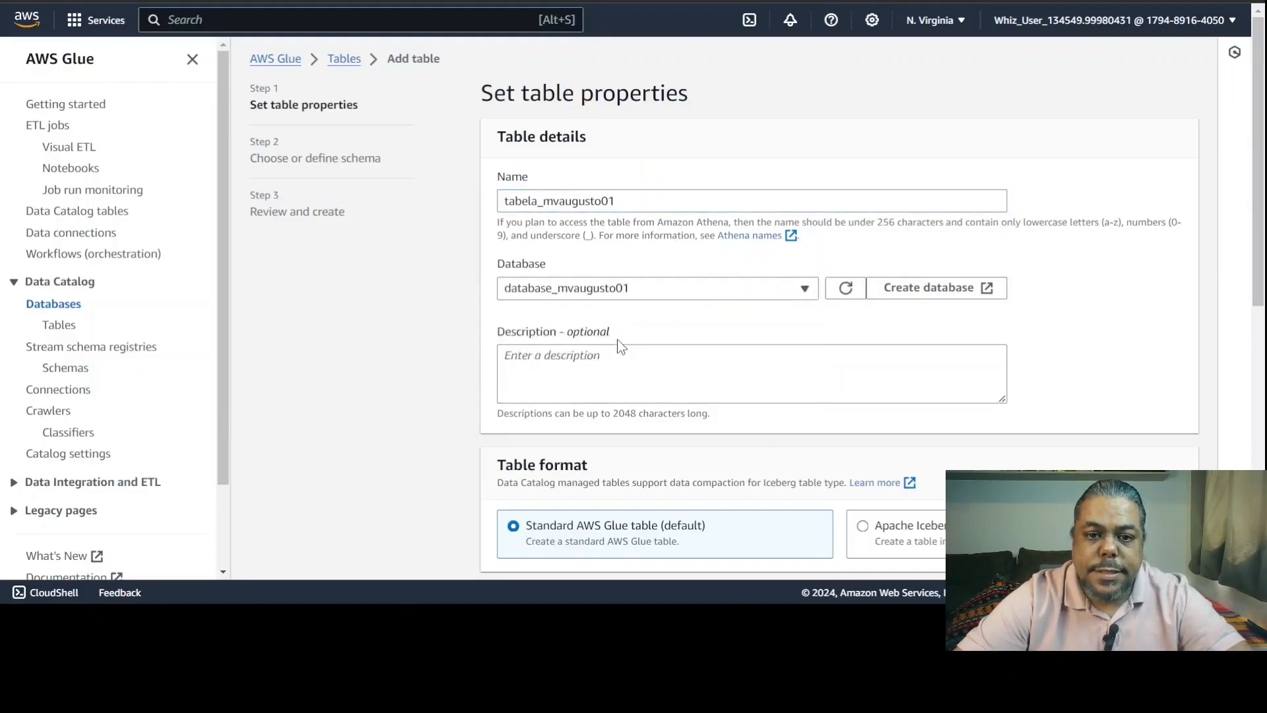
left_click(619, 346)
left_click(691, 384)
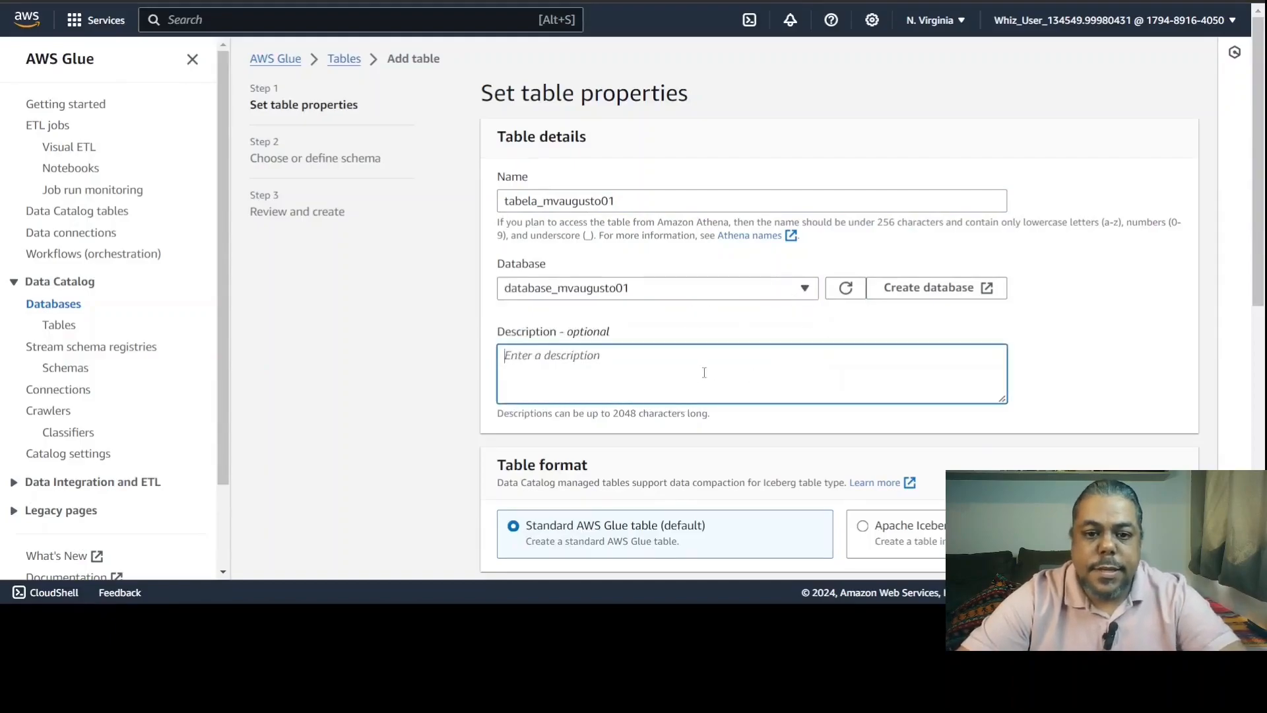
Set the table's S3 include path to the sor_system_of_record/ folder in the whizlabs bucket.
scroll(705, 371, "down", 5)
scroll(703, 432, "down", 2)
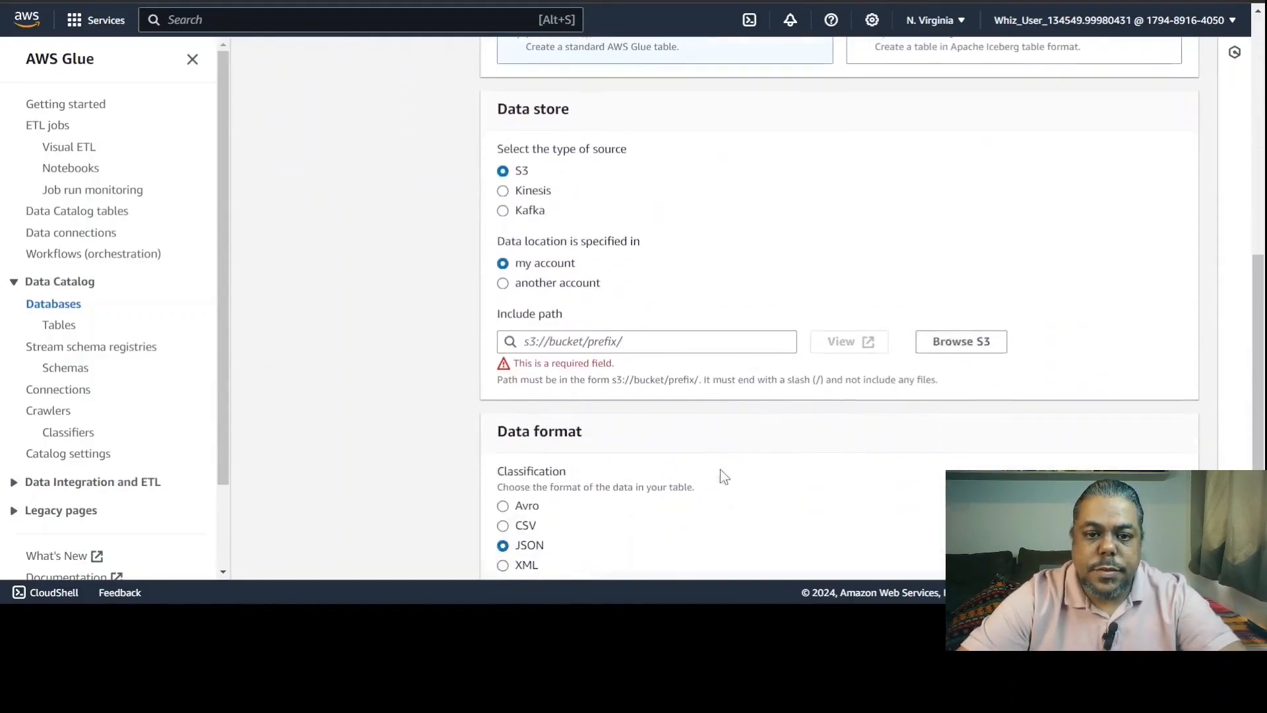
left_click(964, 342)
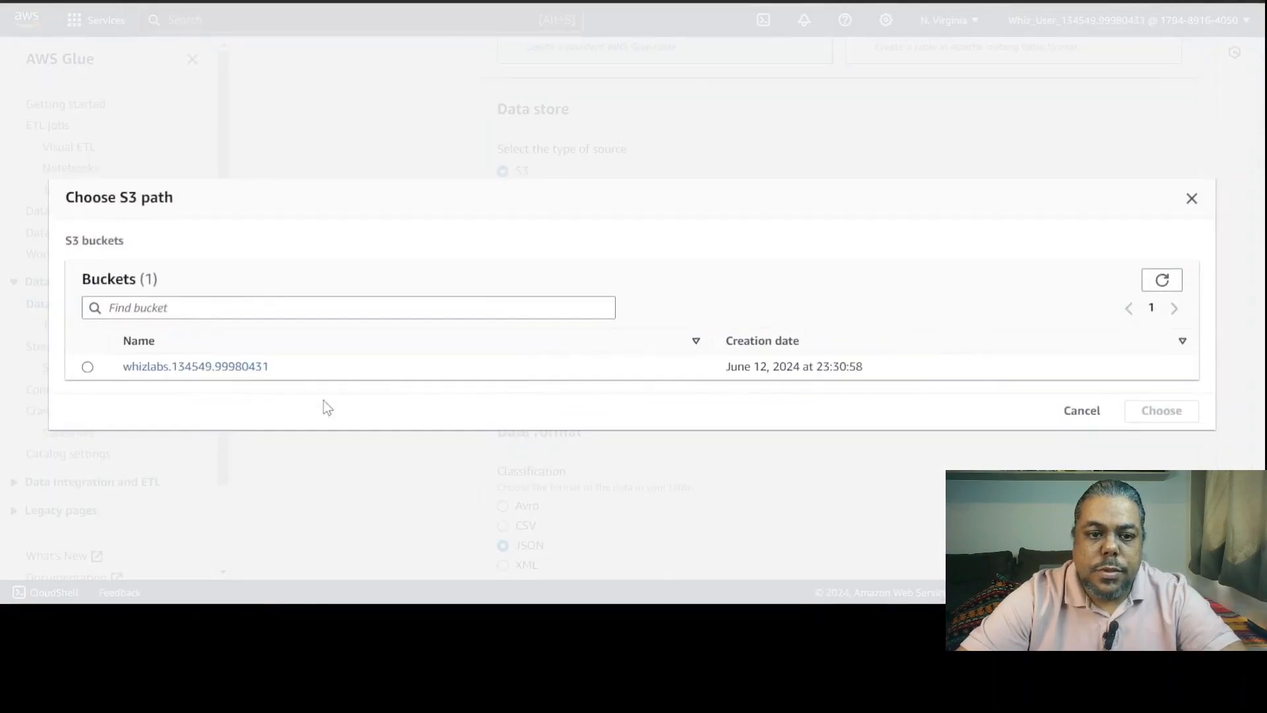
left_click(223, 367)
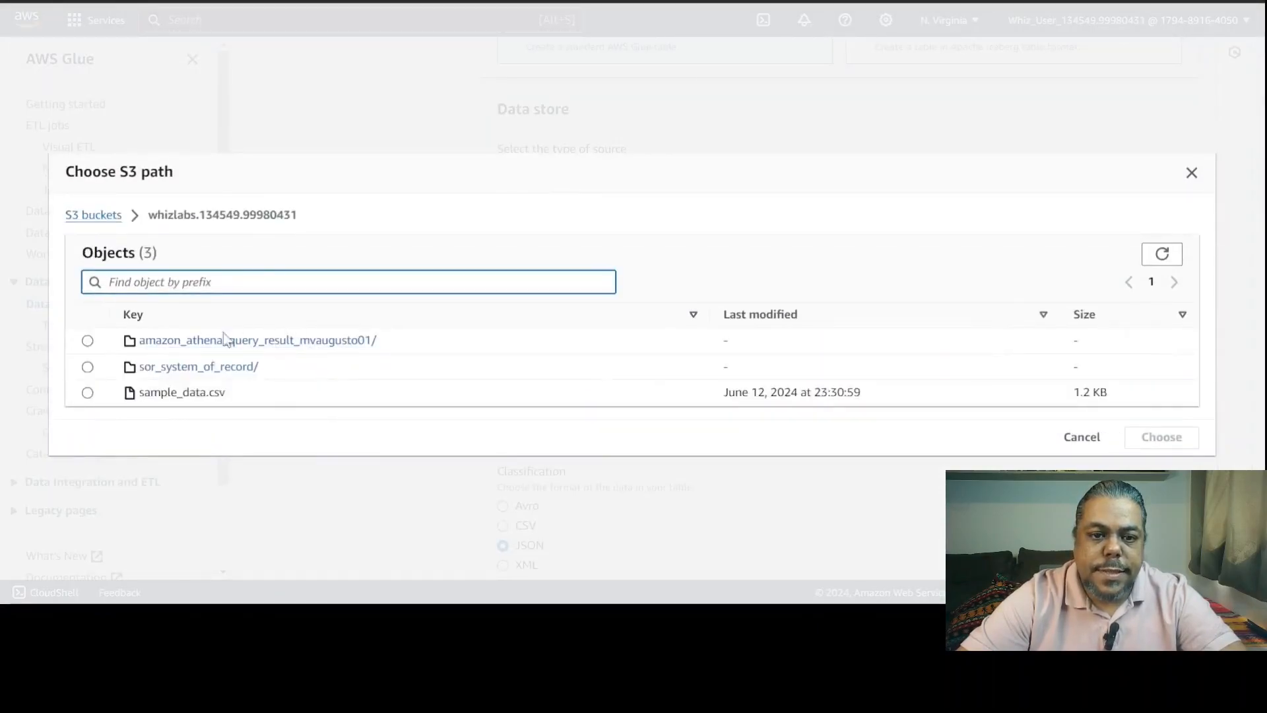
left_click(218, 368)
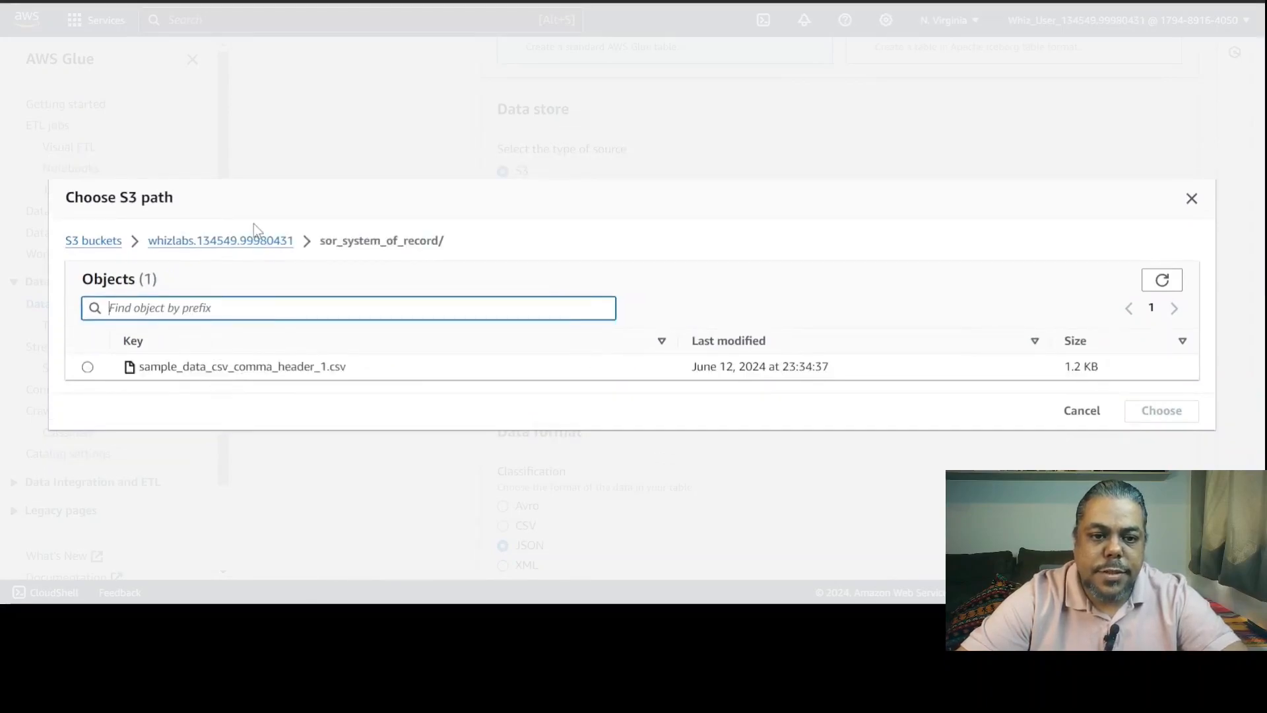
left_click(257, 241)
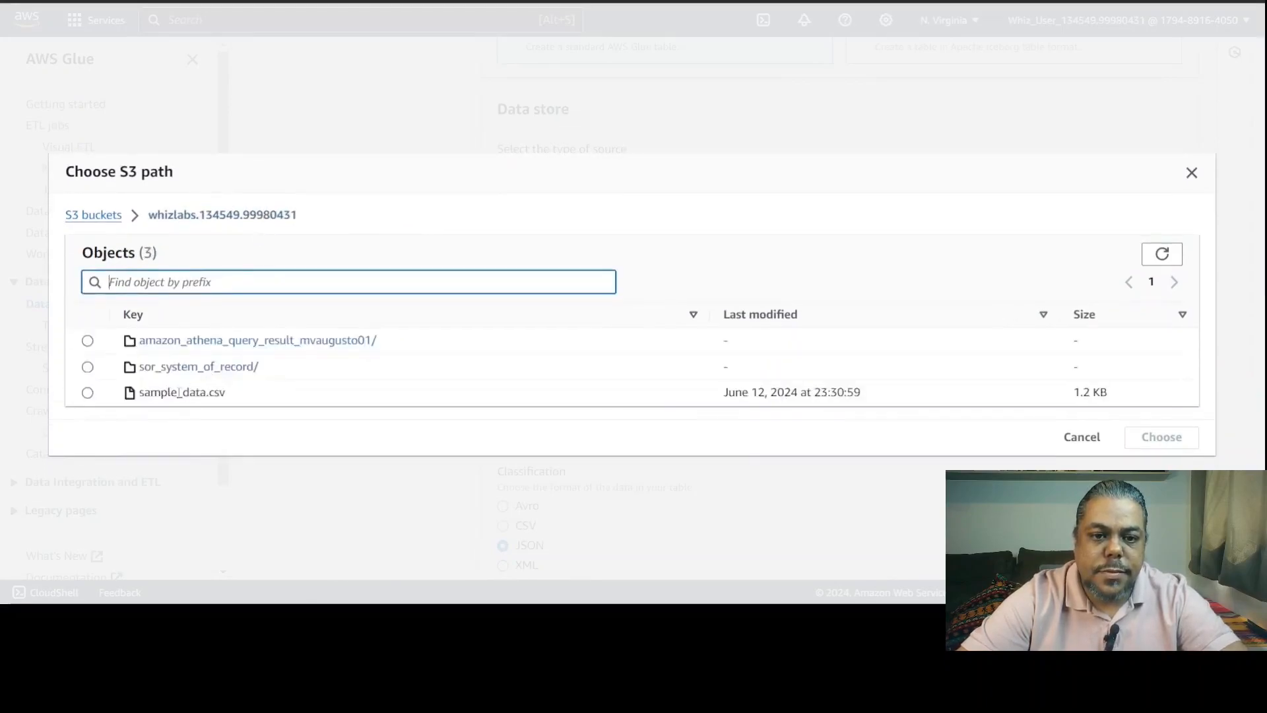
left_click(88, 367)
left_click(1161, 436)
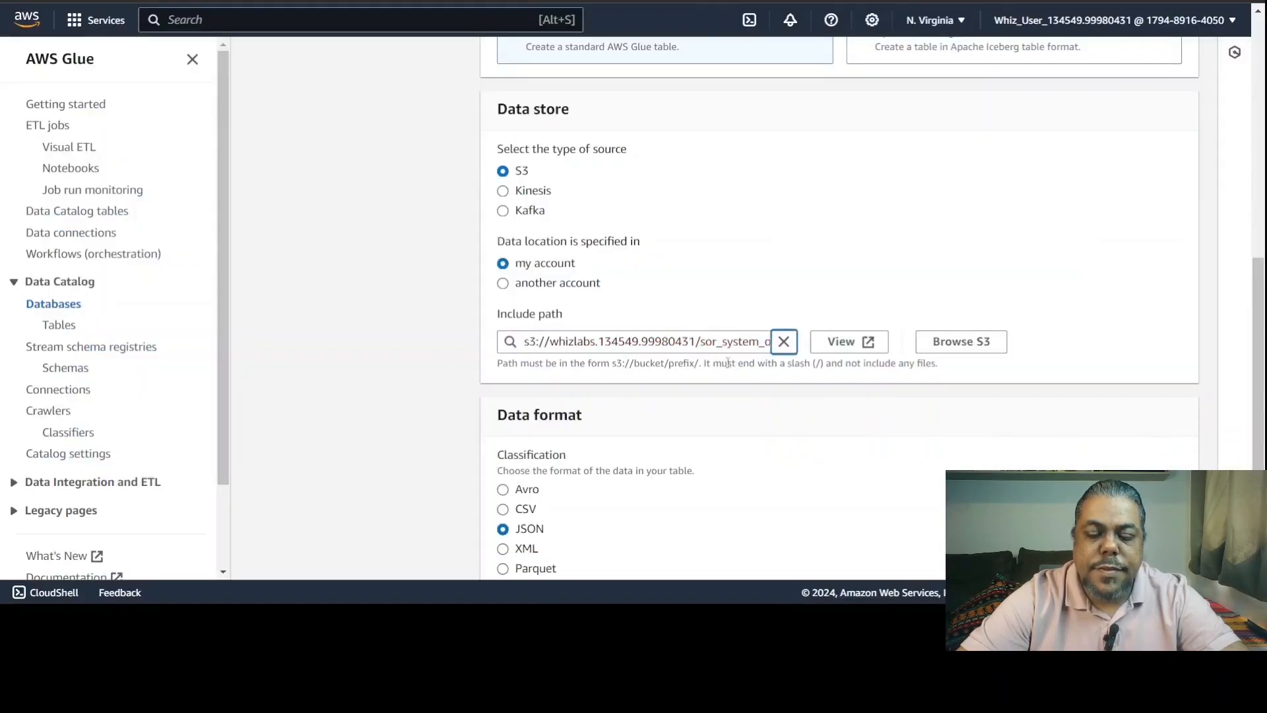
Set the table's data classification to CSV and continue to the schema definition.
scroll(742, 369, "down", 1)
left_click(504, 431)
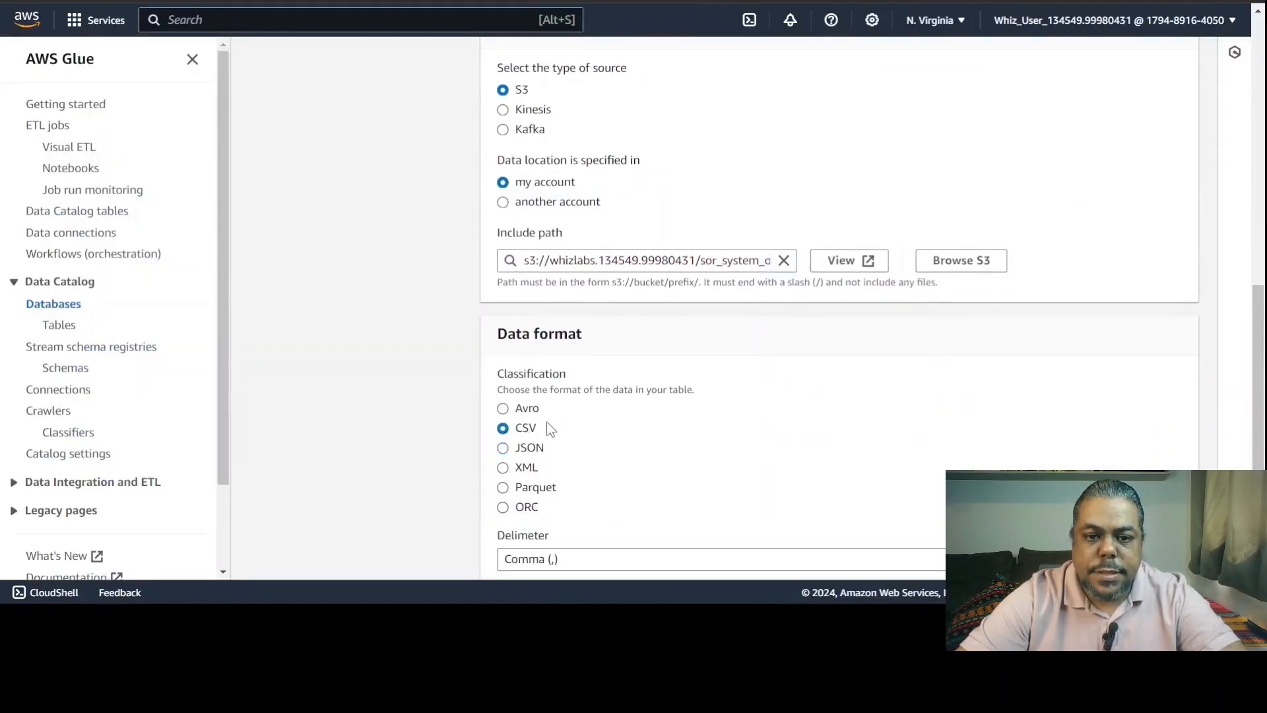
scroll(561, 449, "down", 1)
left_click(1172, 555)
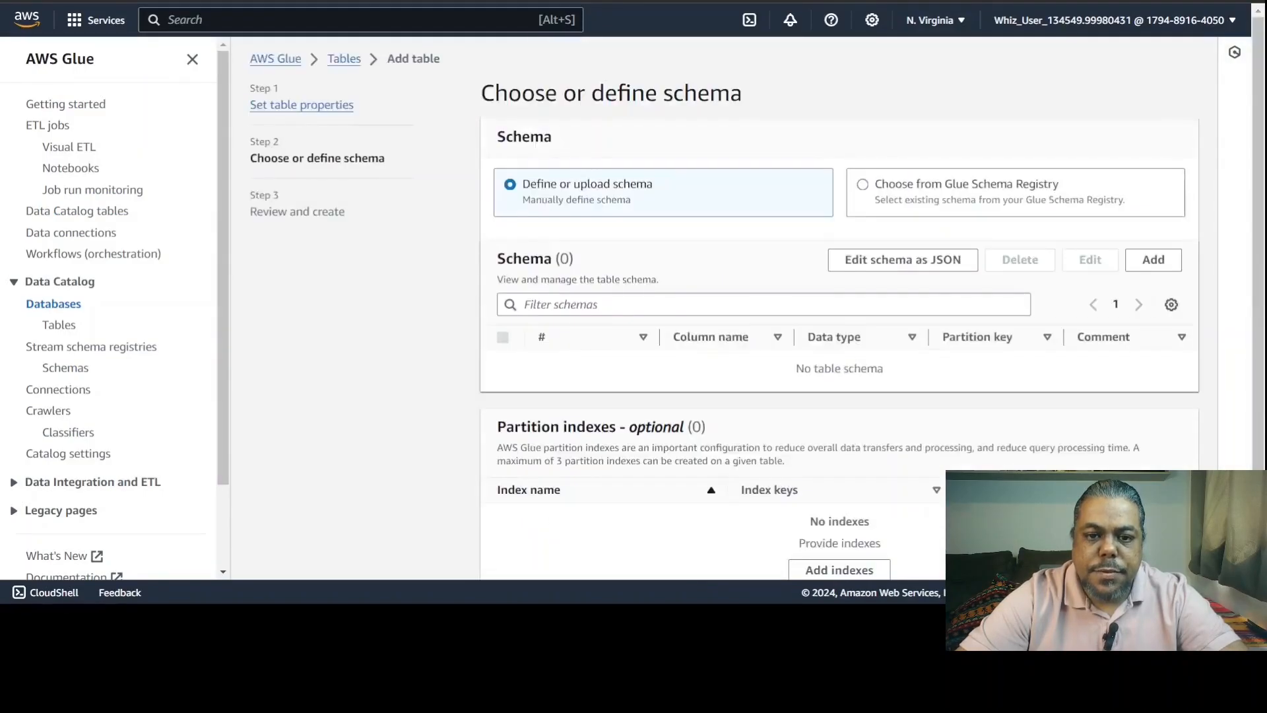
Add a first schema column named Expense_Type with the string data type.
scroll(944, 428, "down", 1)
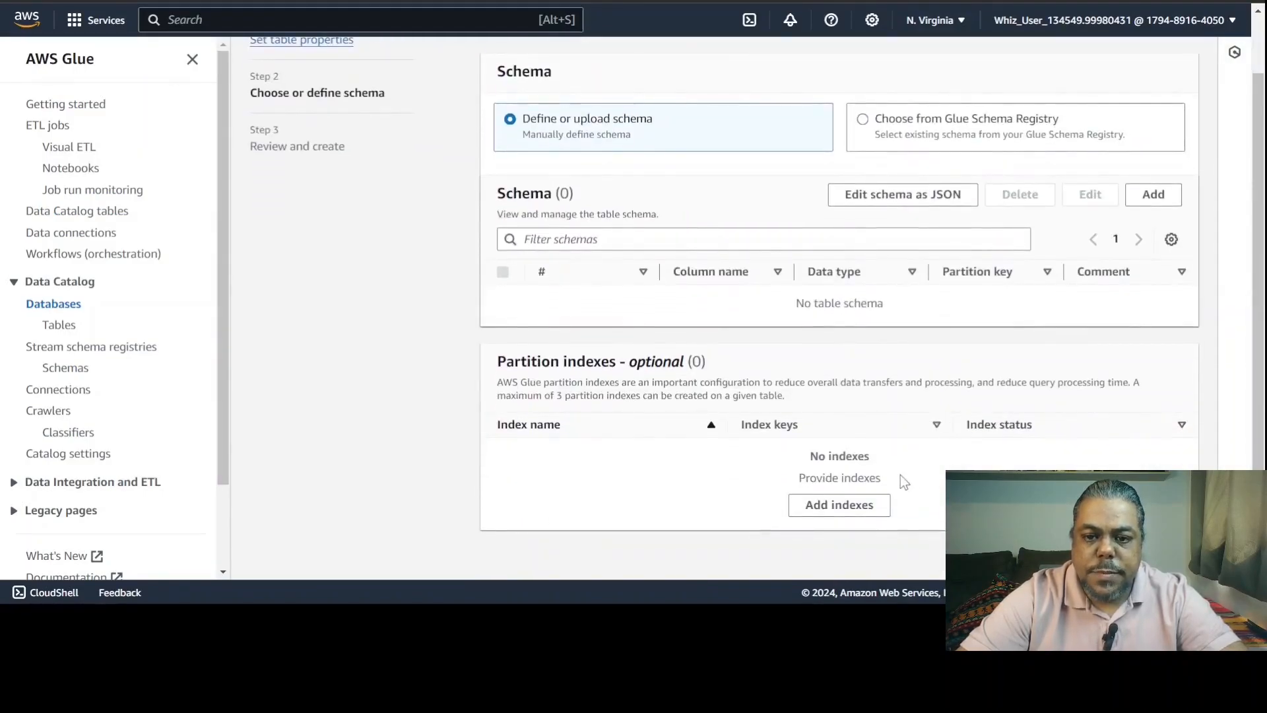
scroll(1130, 210, "up", 1)
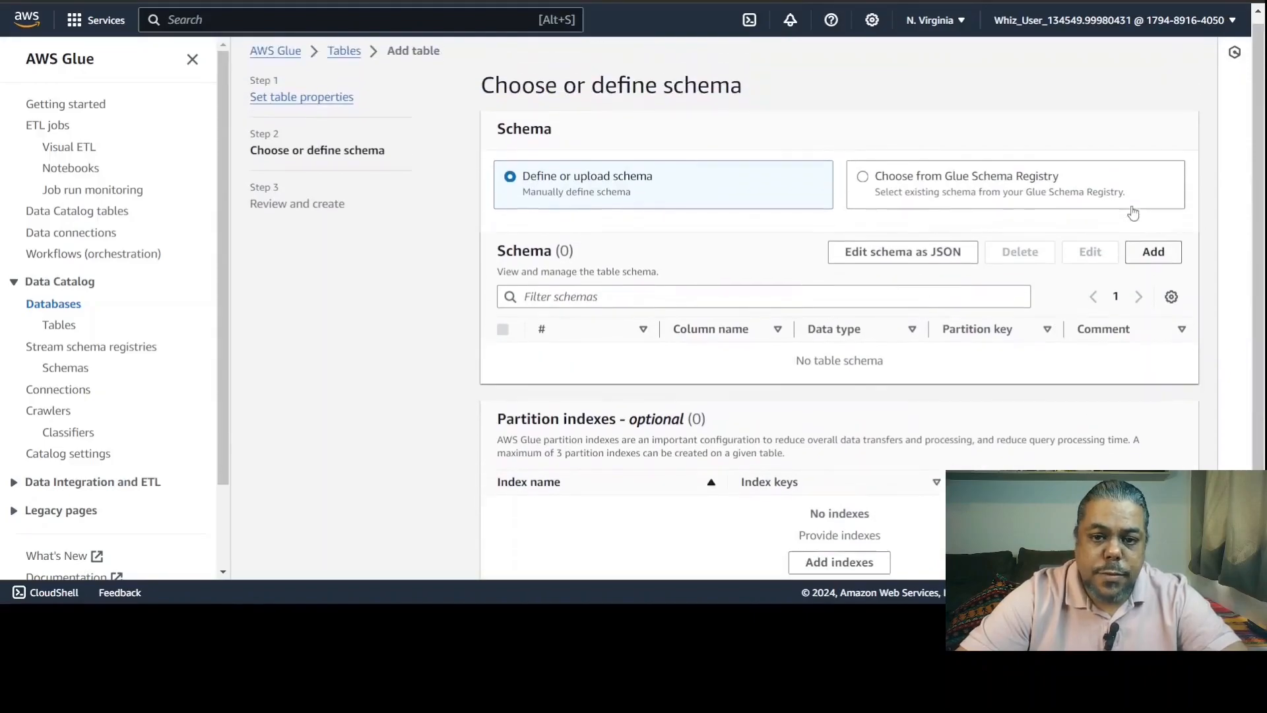
scroll(1133, 213, "down", 1)
left_click(1147, 198)
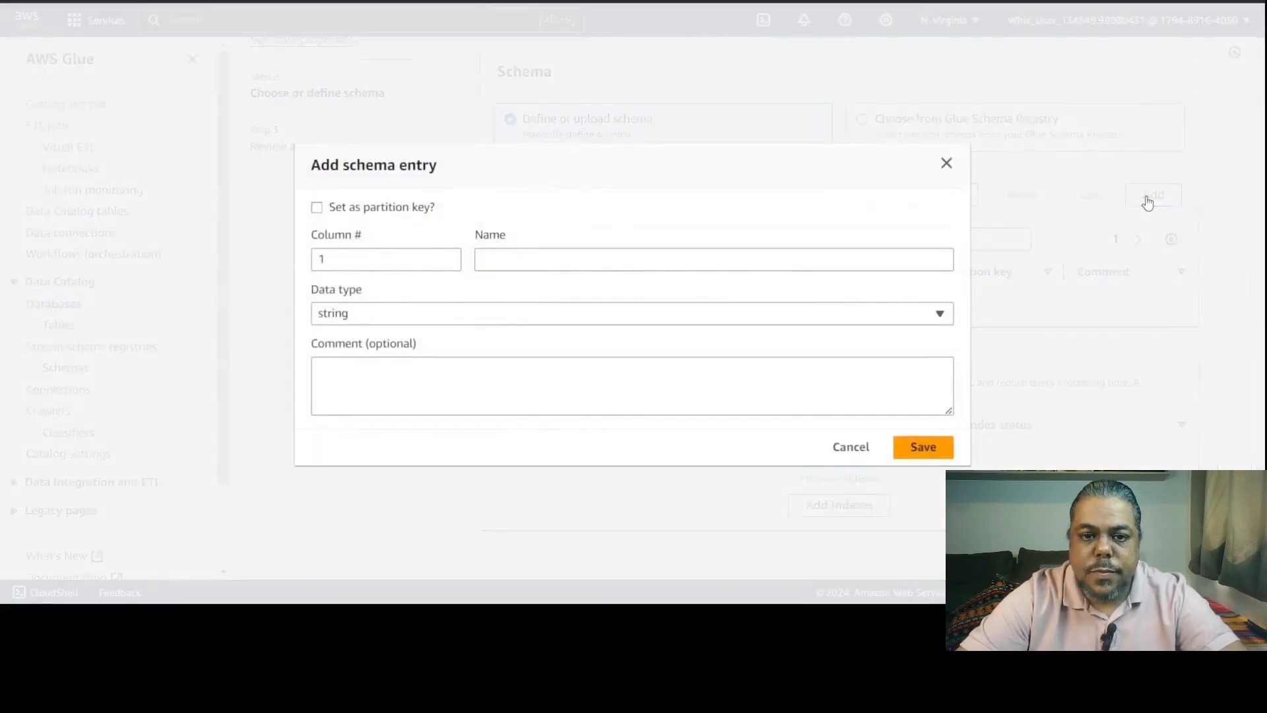
left_click(791, 254)
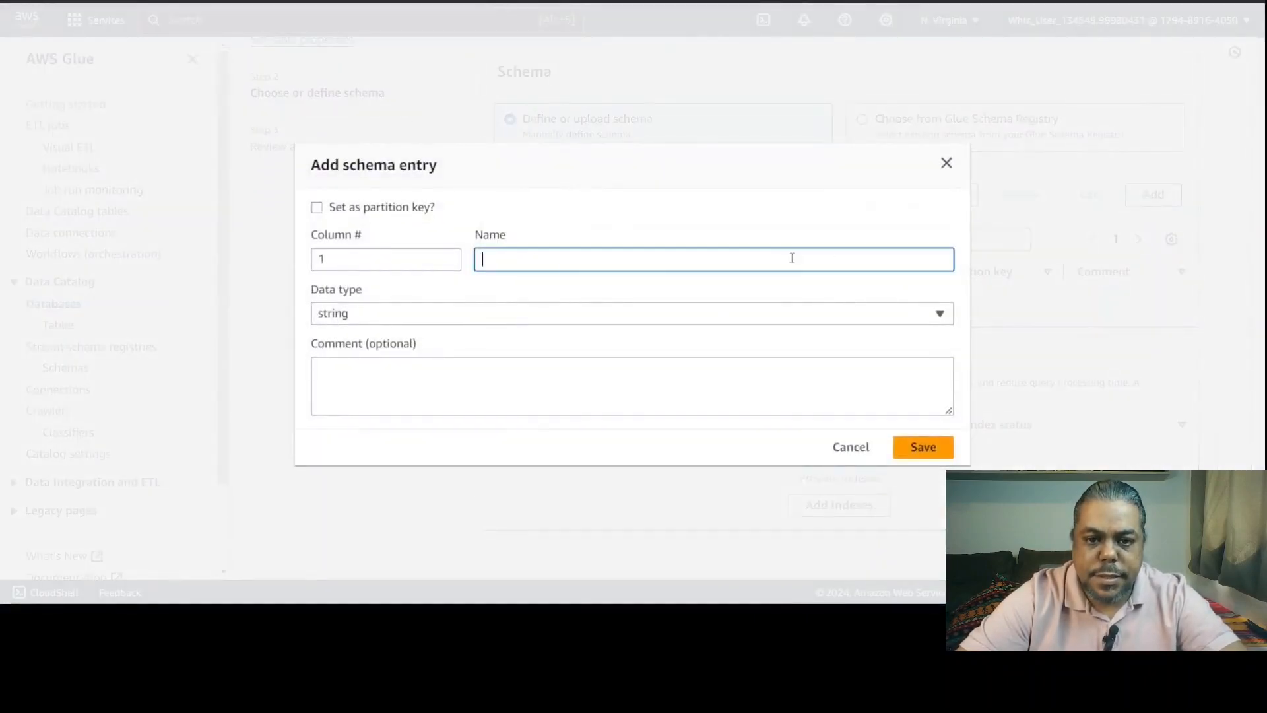
type("Expense_Type")
left_click(931, 446)
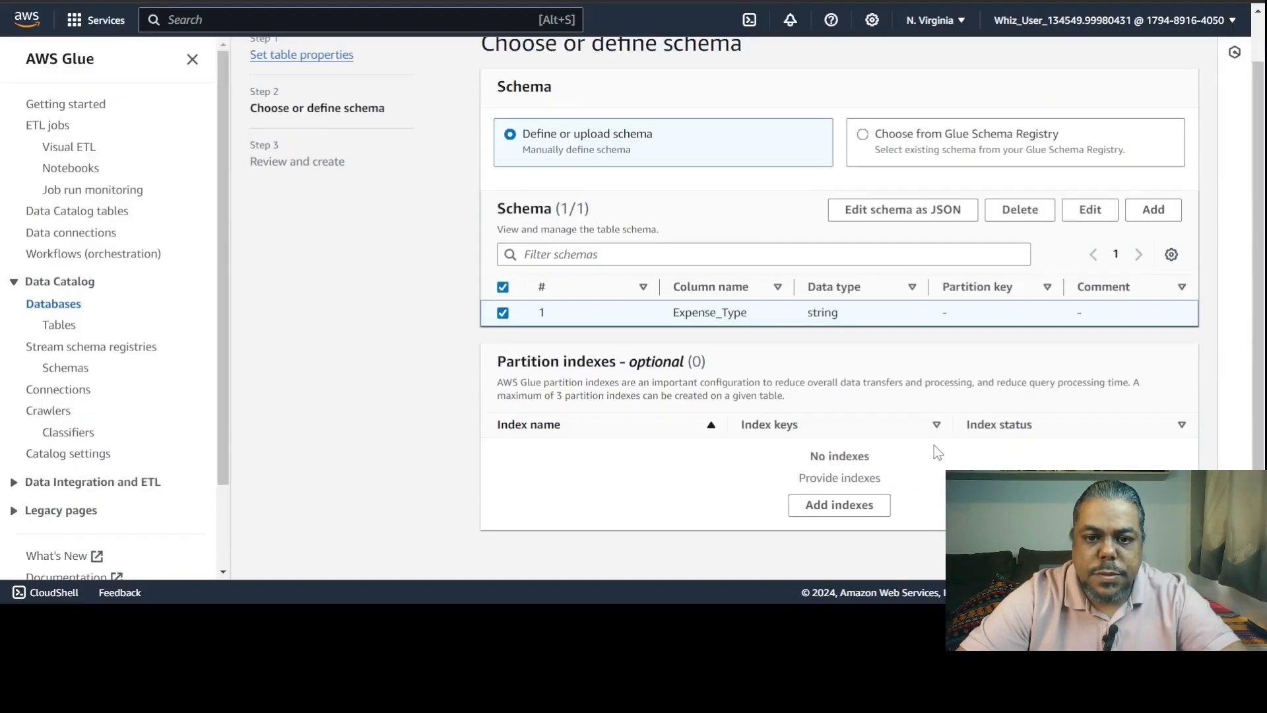
Add a second string column named Expense_Category to the schema and continue to the review.
left_click(1157, 212)
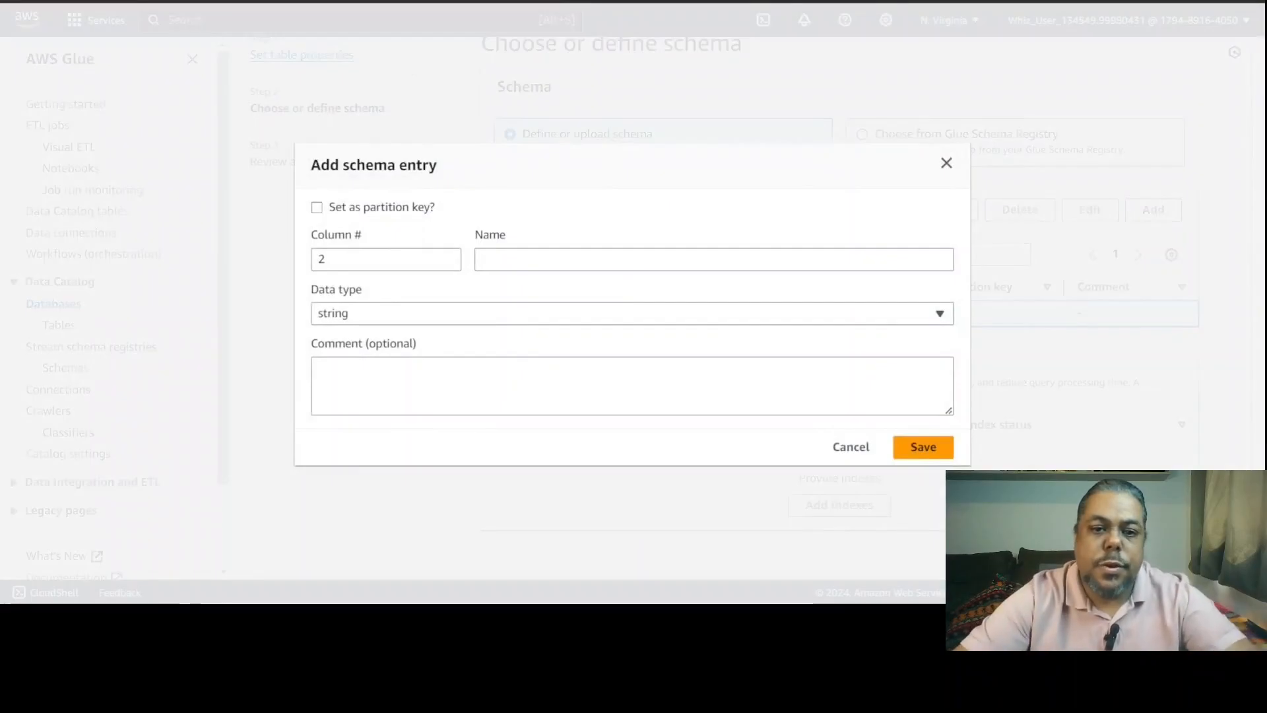
left_click(585, 263)
type("Expense_Category")
left_click(919, 449)
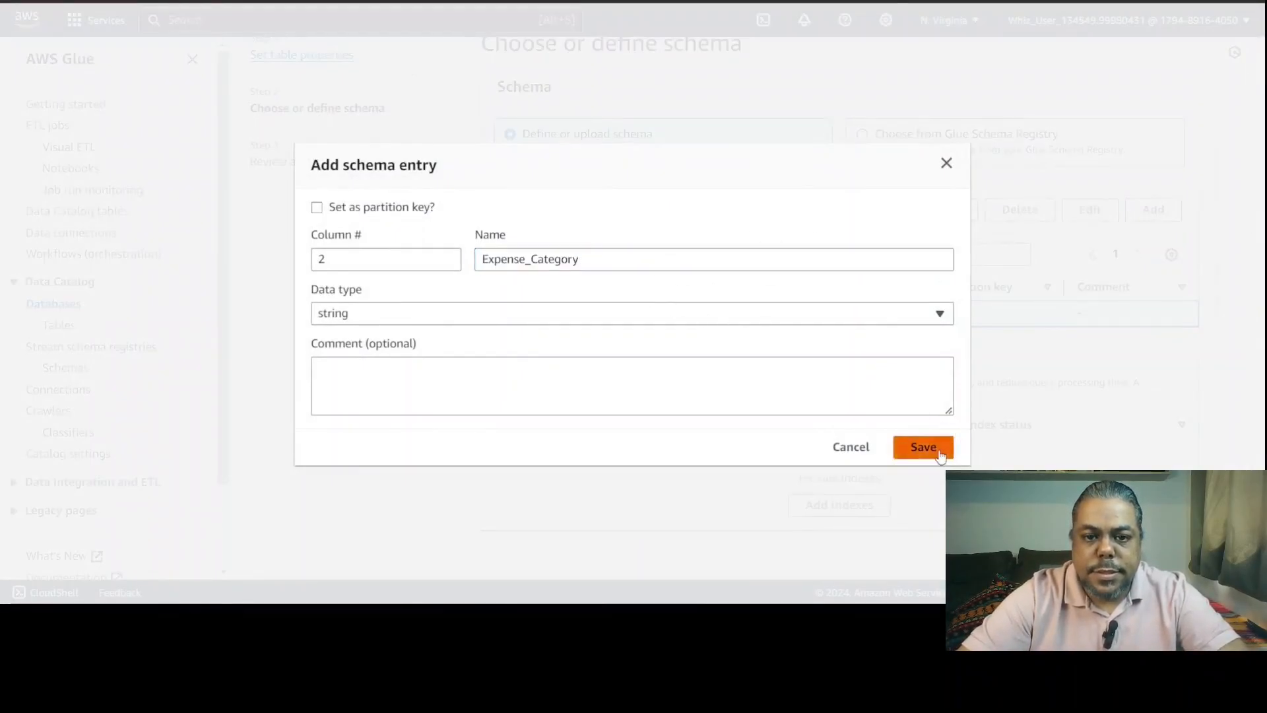
scroll(1140, 455, "down", 1)
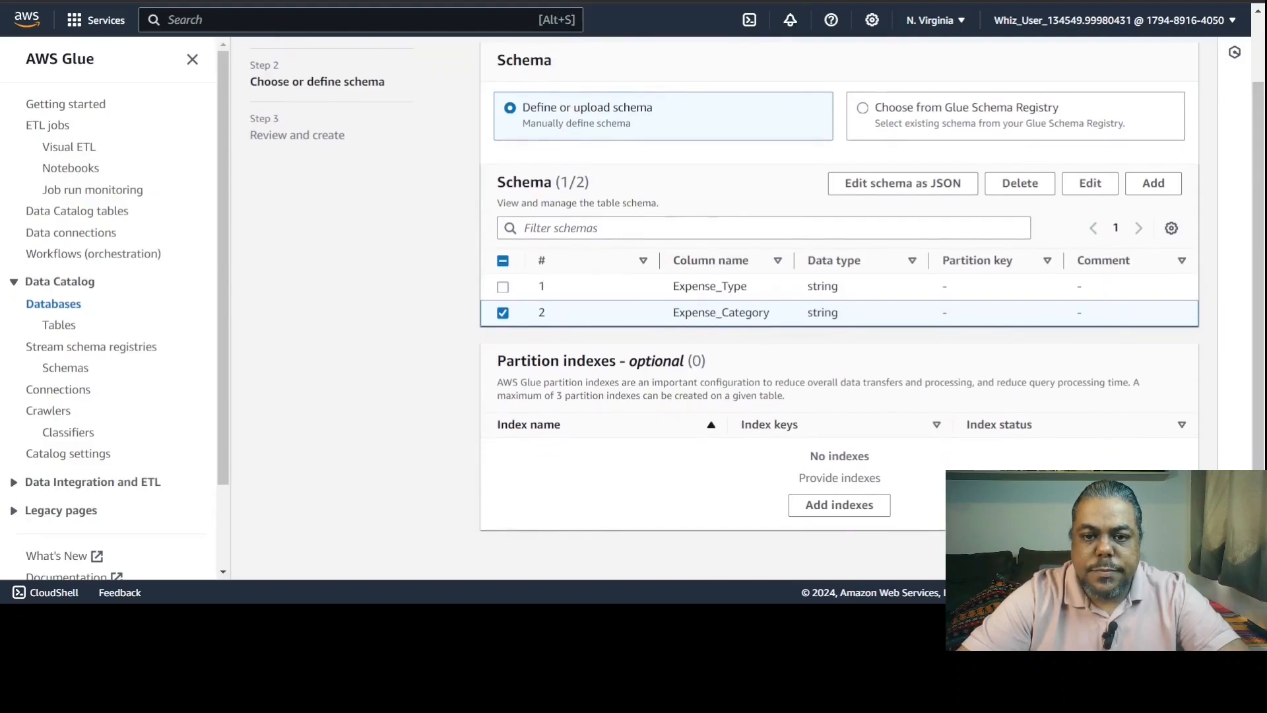
left_click(1170, 560)
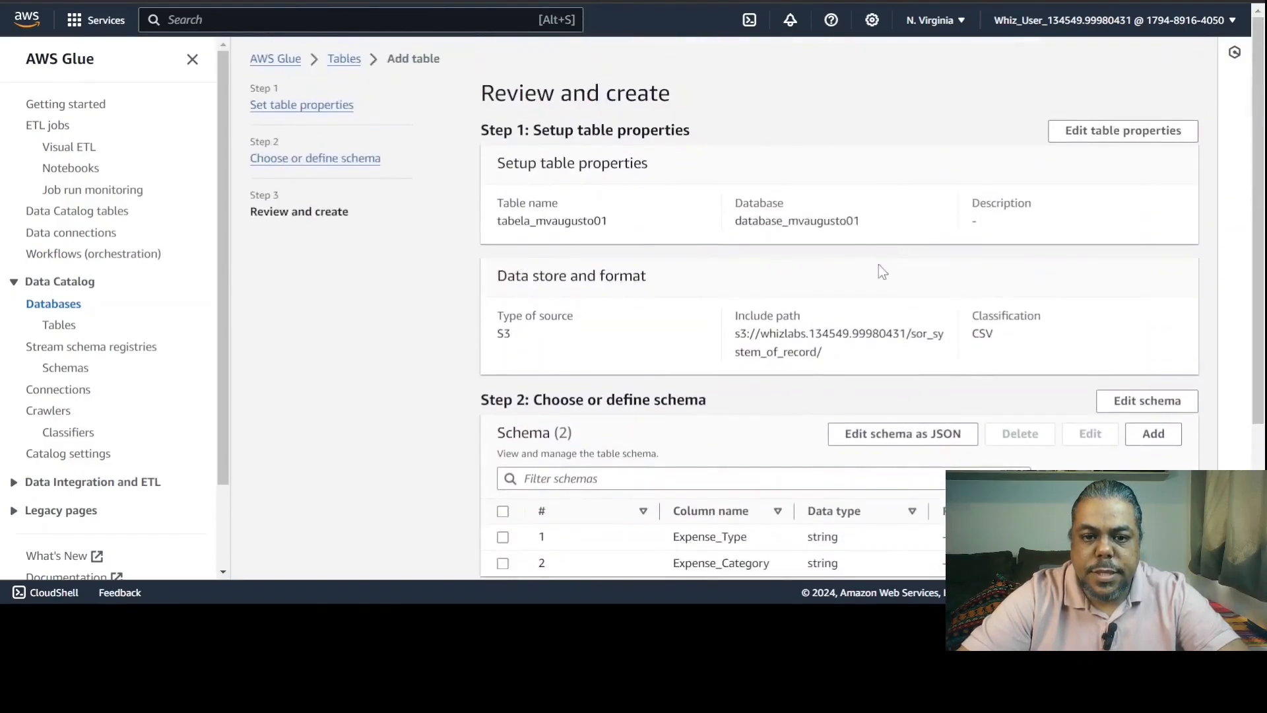
Review the table's name, database, S3 path, classification and schema columns, and create the table.
scroll(878, 267, "down", 4)
scroll(864, 251, "up", 4)
left_click_drag(873, 220, 733, 201)
left_click(621, 222)
left_click_drag(621, 221, 487, 196)
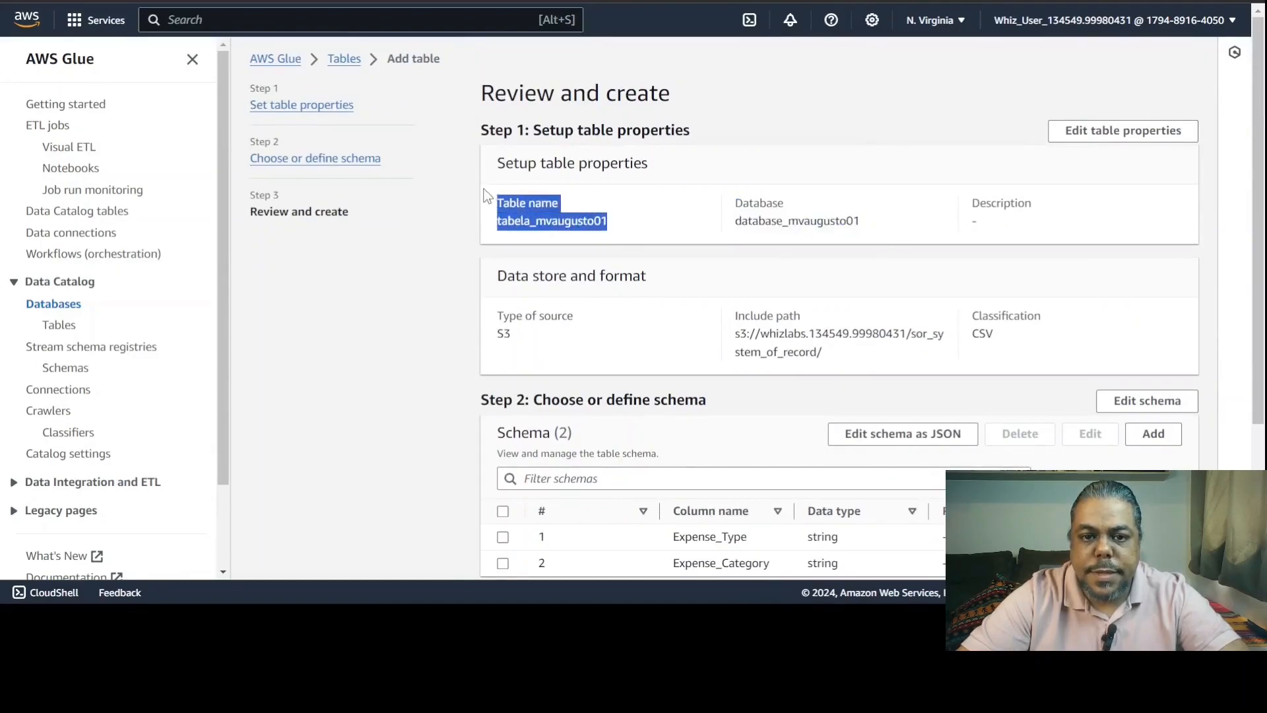
left_click_drag(825, 358, 734, 311)
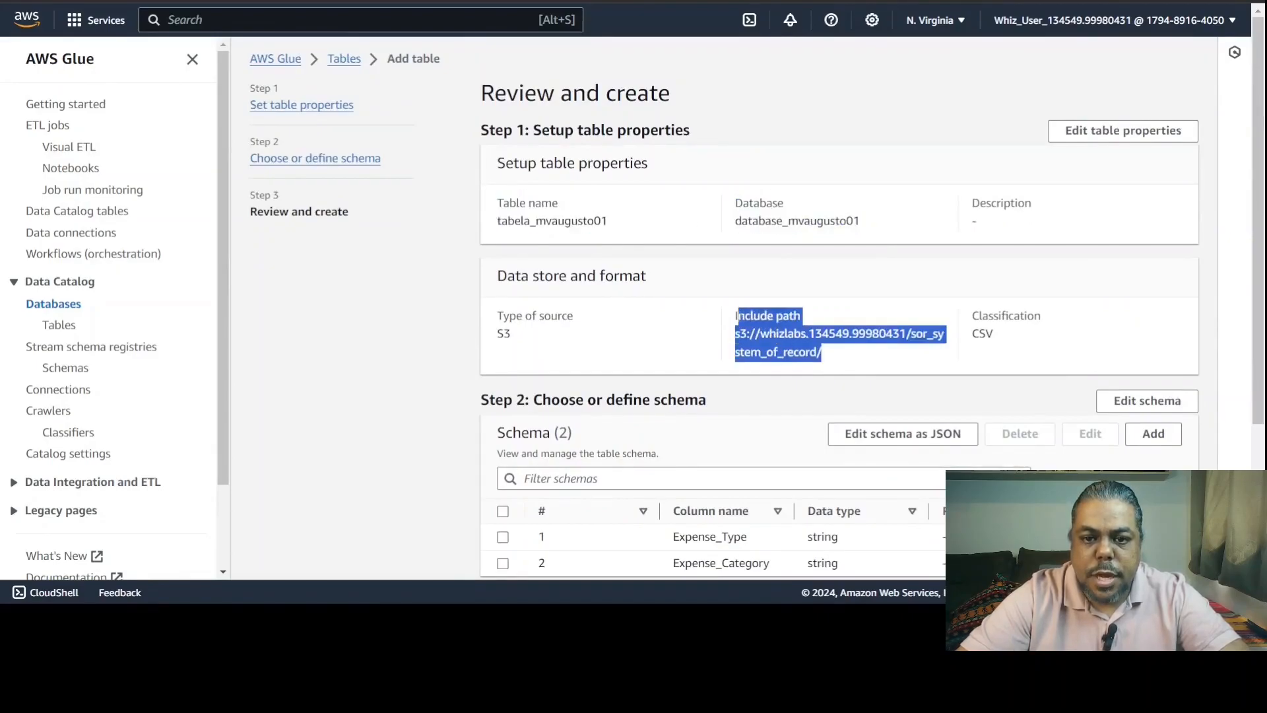
left_click_drag(1020, 336, 956, 310)
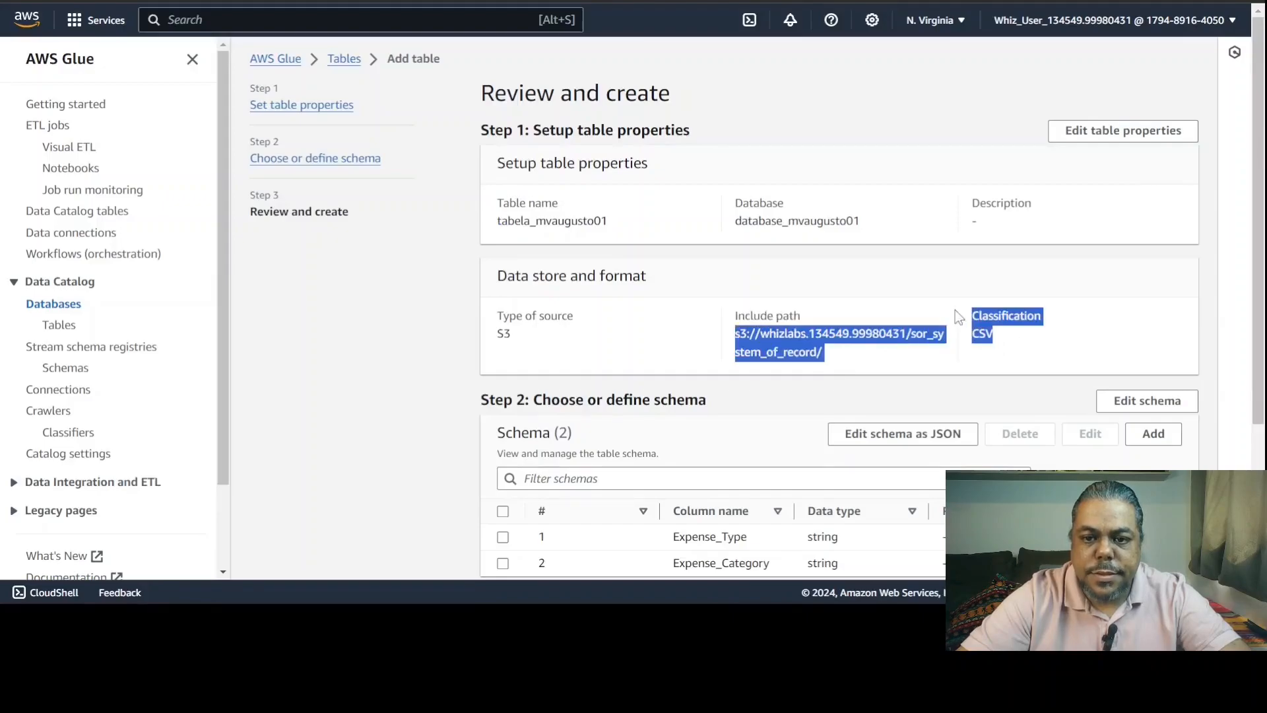
scroll(897, 320, "down", 1)
scroll(896, 318, "down", 3)
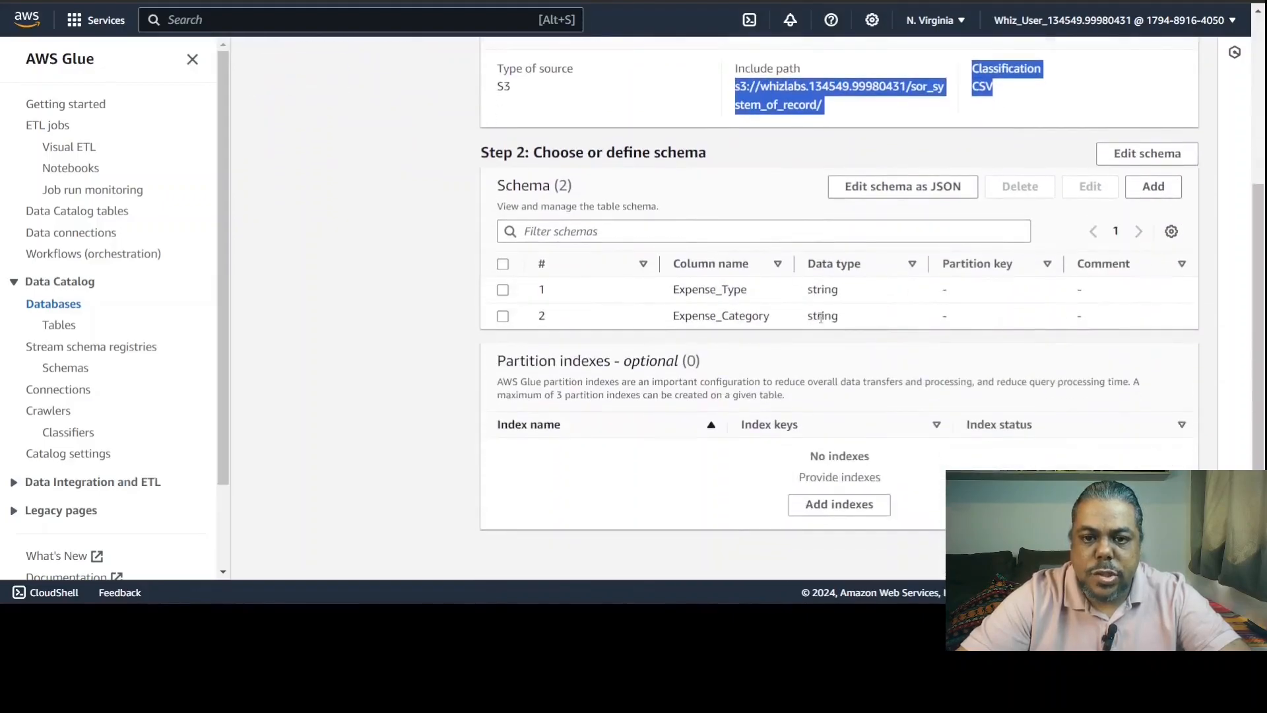
scroll(795, 298, "up", 4)
left_click_drag(549, 352, 501, 320)
scroll(762, 361, "down", 4)
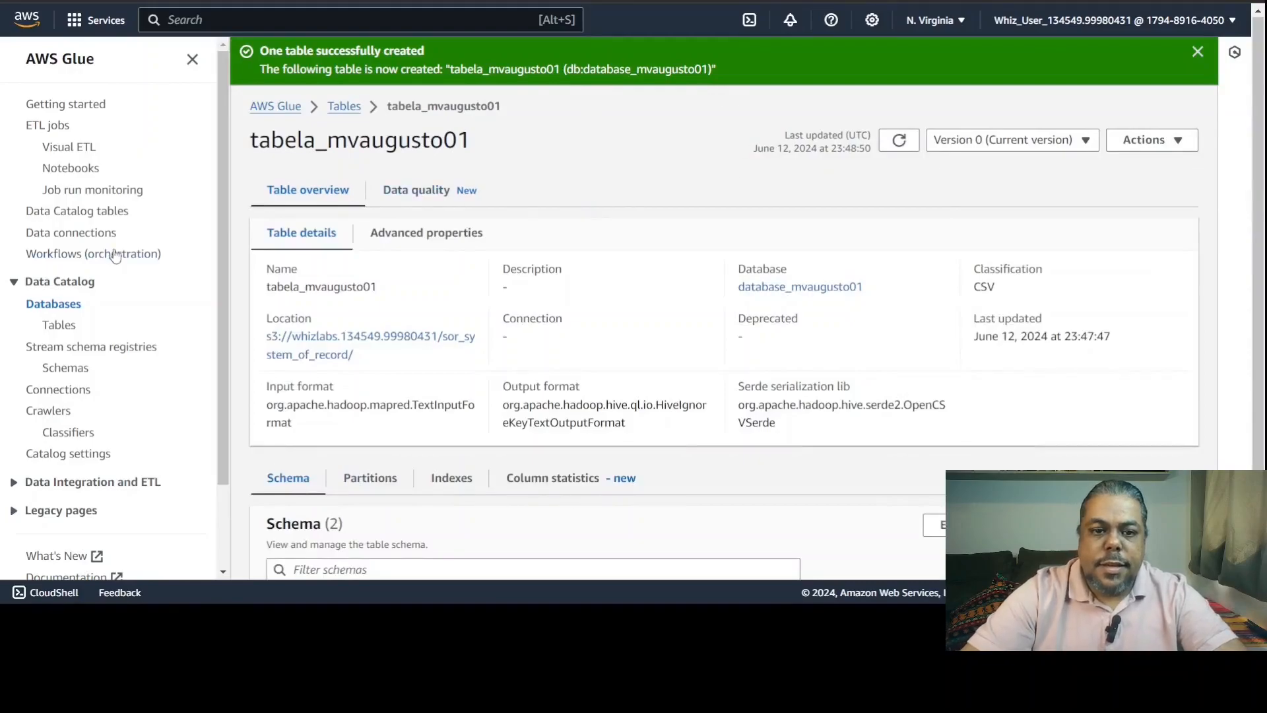
Return to the Data Catalog databases and open database_mvaugusto01 to check its tables.
left_click(64, 305)
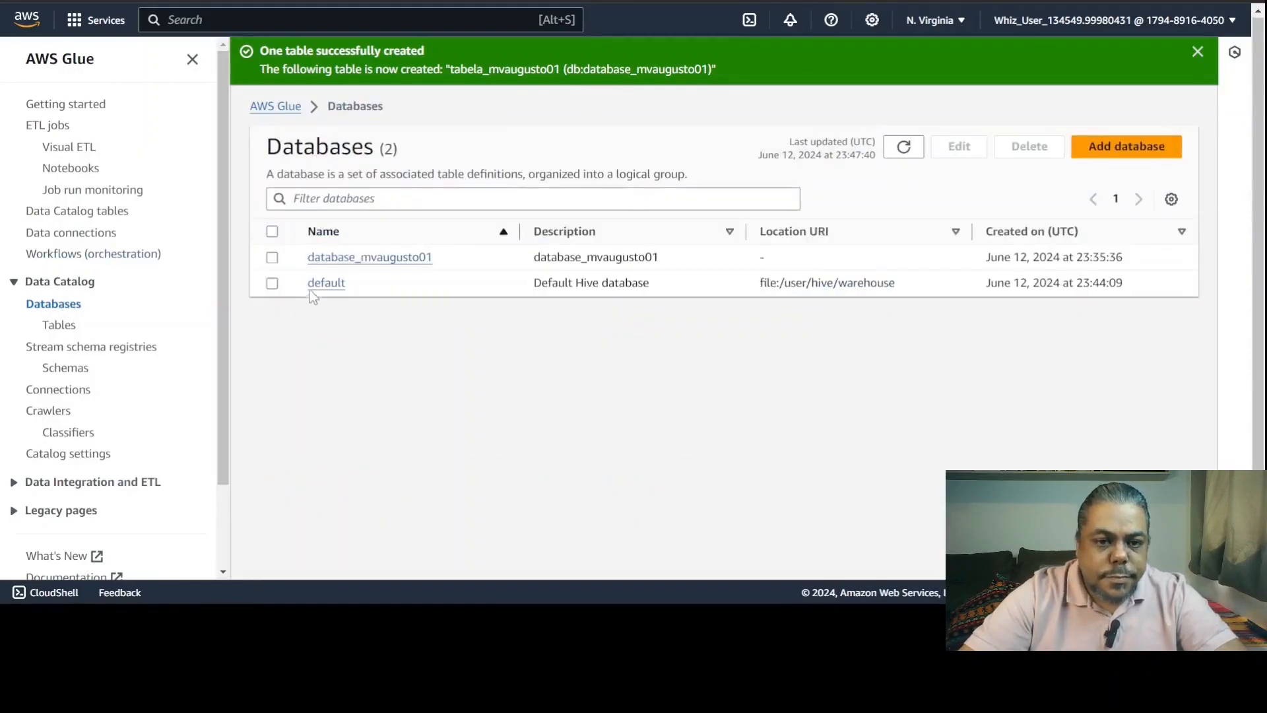
left_click(351, 256)
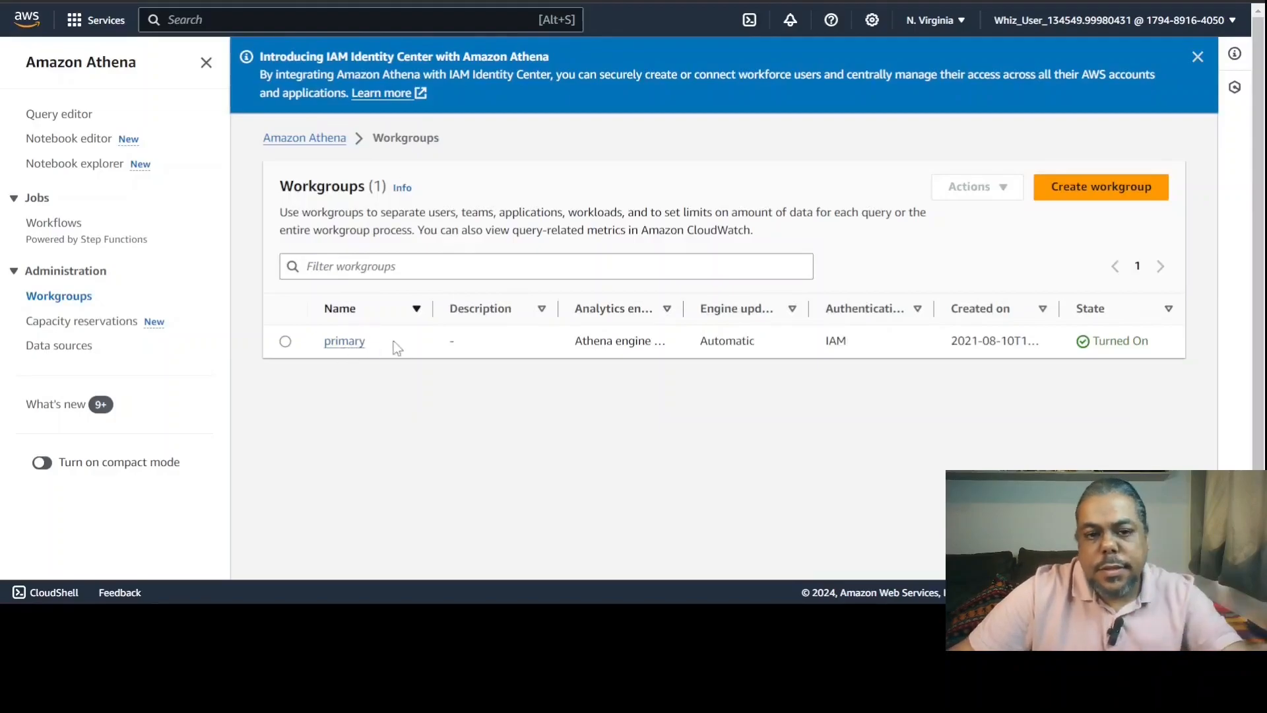
Start a new Athena workgroup named amazon_athena_workgroup_mvaugusto01, keeping the Athena SQL engine, automatic upgrades and IAM authentication.
left_click(1094, 188)
left_click(338, 250)
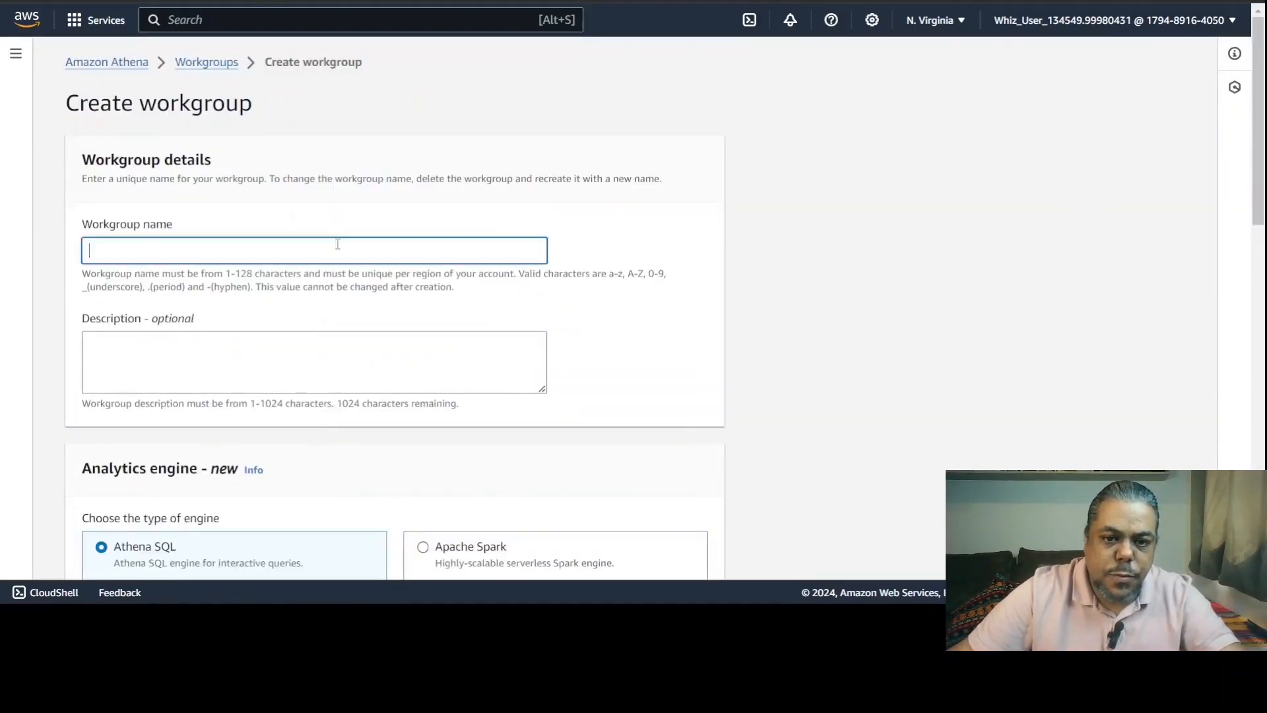
type("amazon_athena_workgroup_mvaugusto01")
left_click(310, 363)
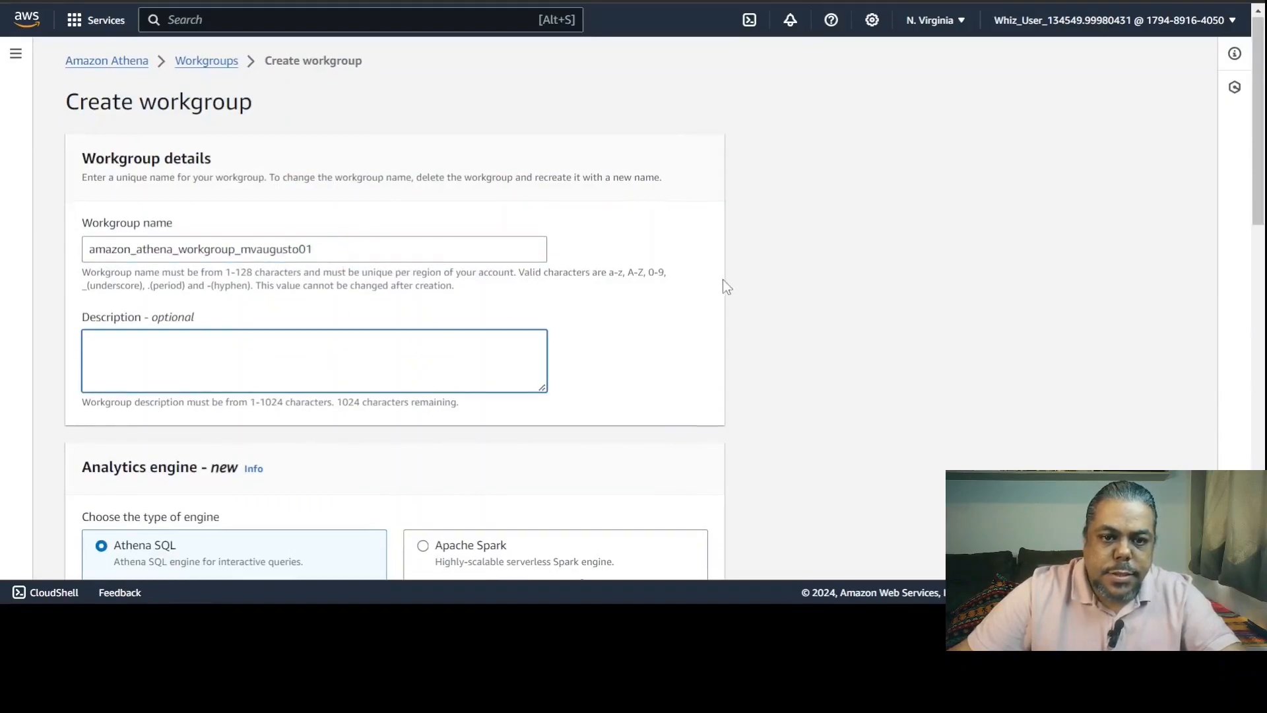
scroll(723, 279, "down", 5)
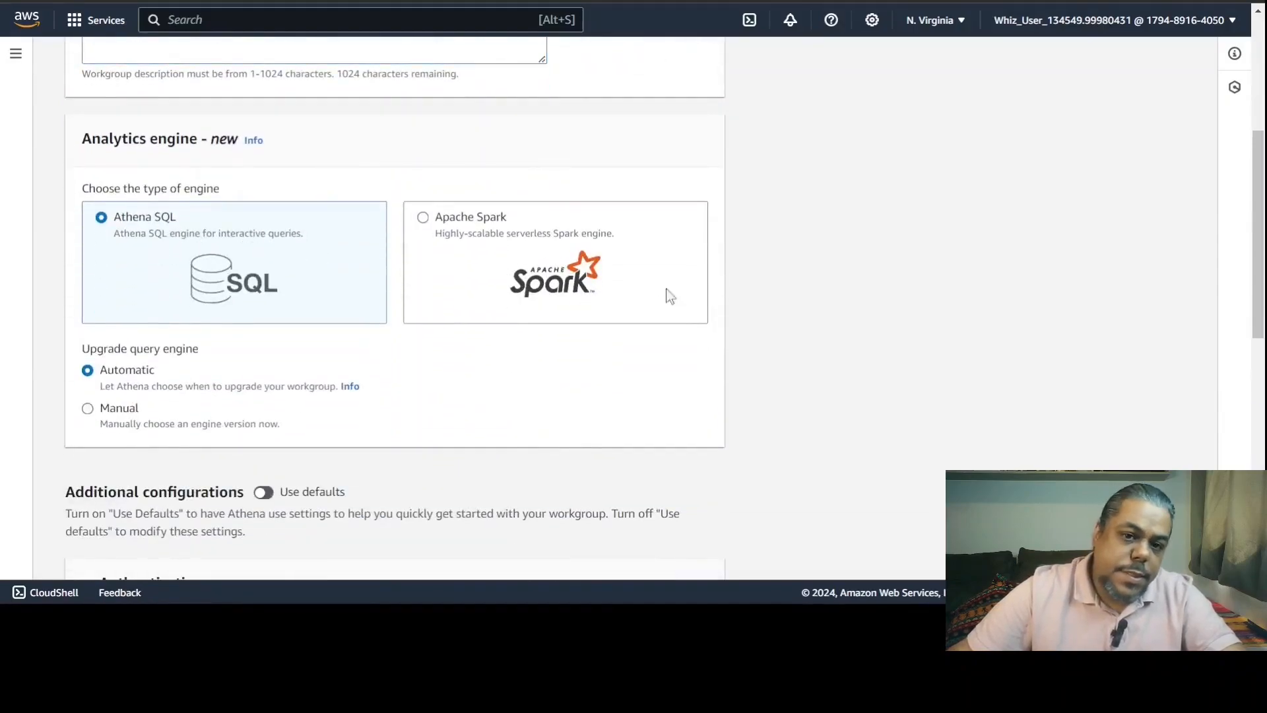
scroll(815, 267, "down", 5)
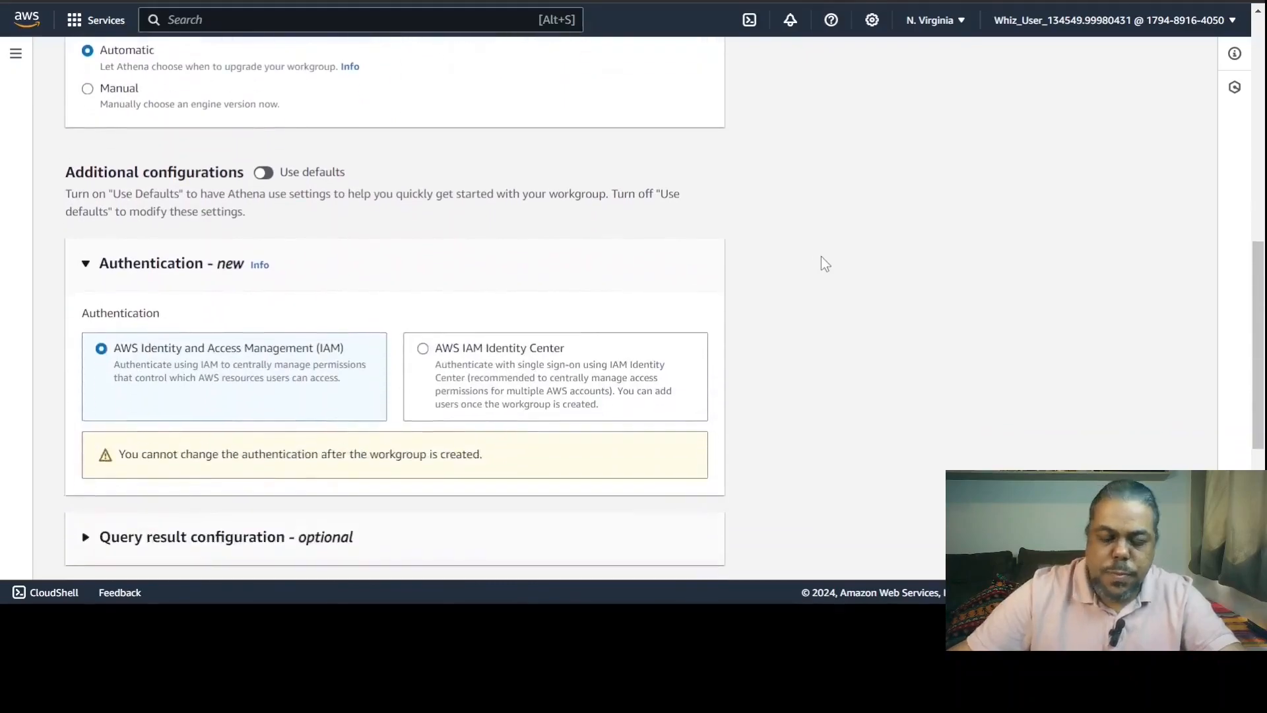
scroll(821, 256, "down", 6)
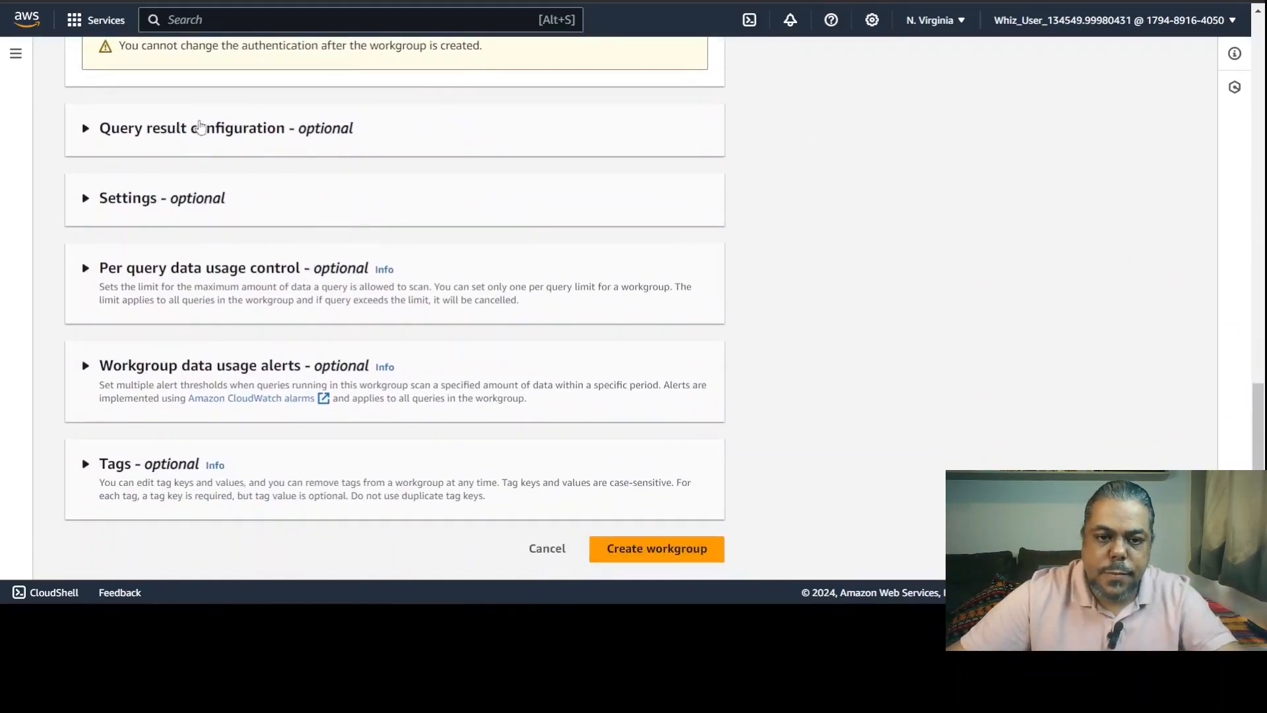
Set the query result location to the amazon_athena_query_result_mvaugusto01 folder in the whizlabs S3 bucket and create the workgroup.
left_click(84, 130)
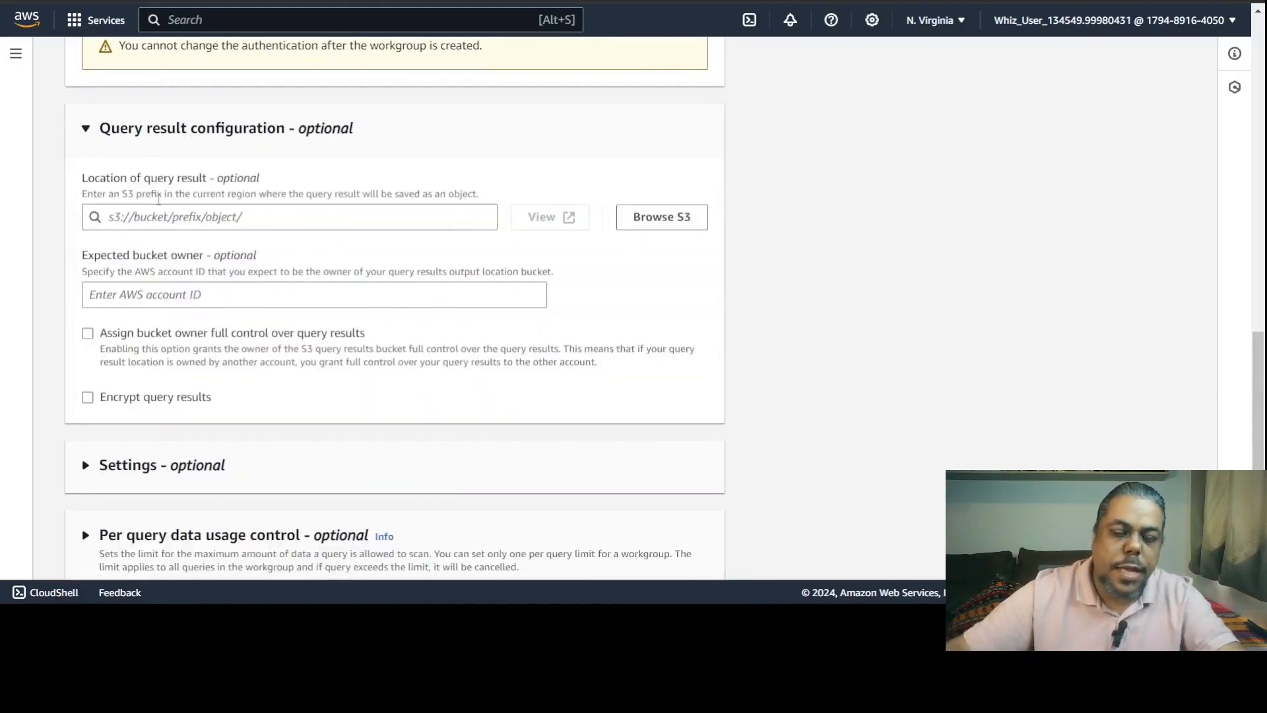
left_click(674, 221)
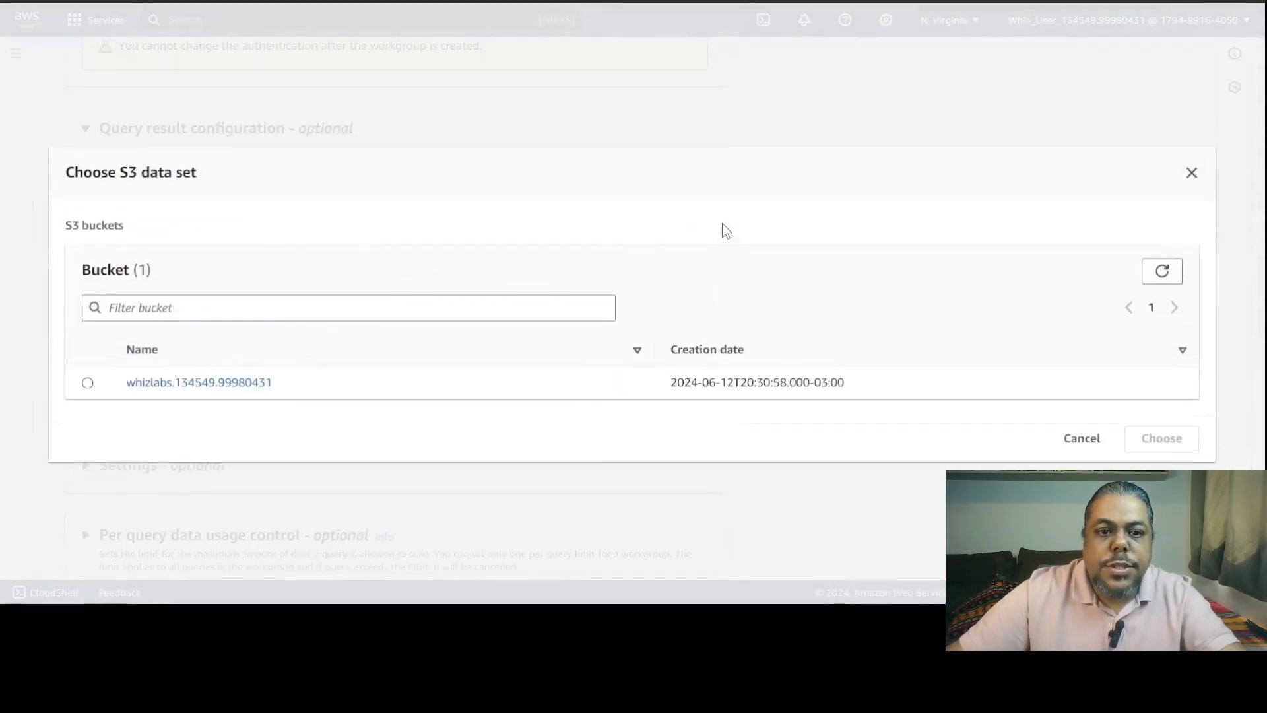
left_click(261, 382)
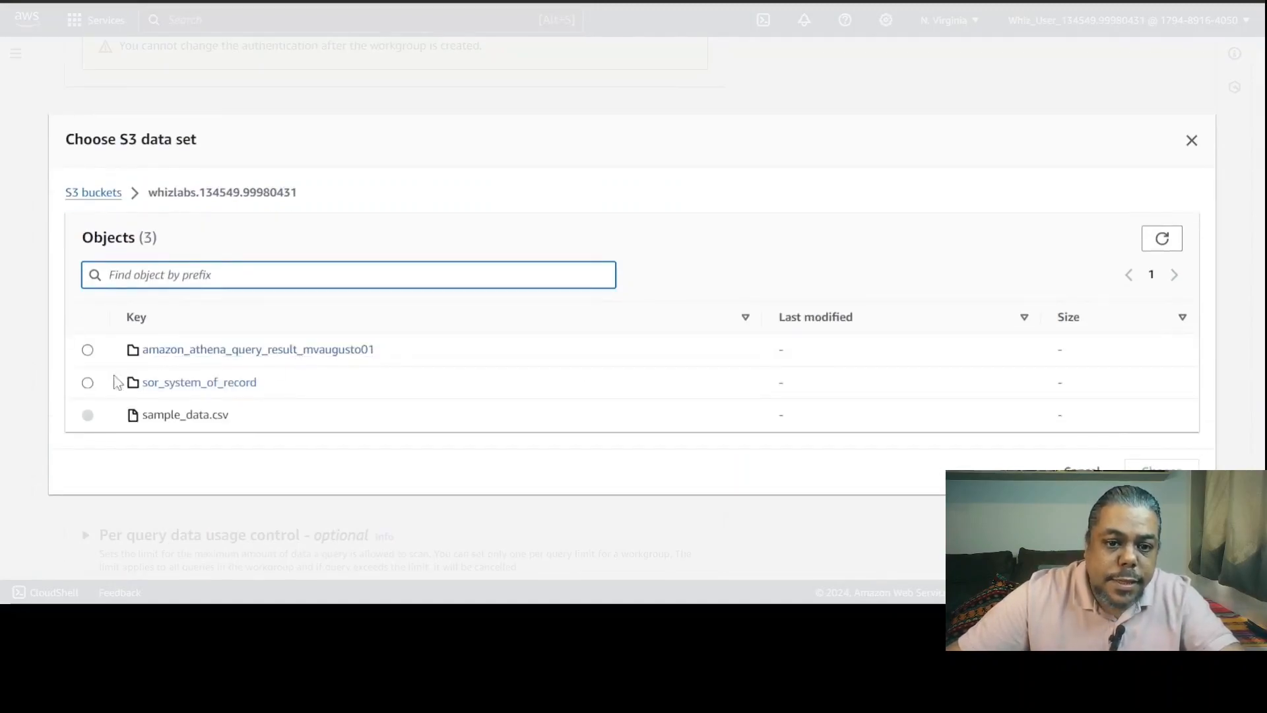
left_click(89, 351)
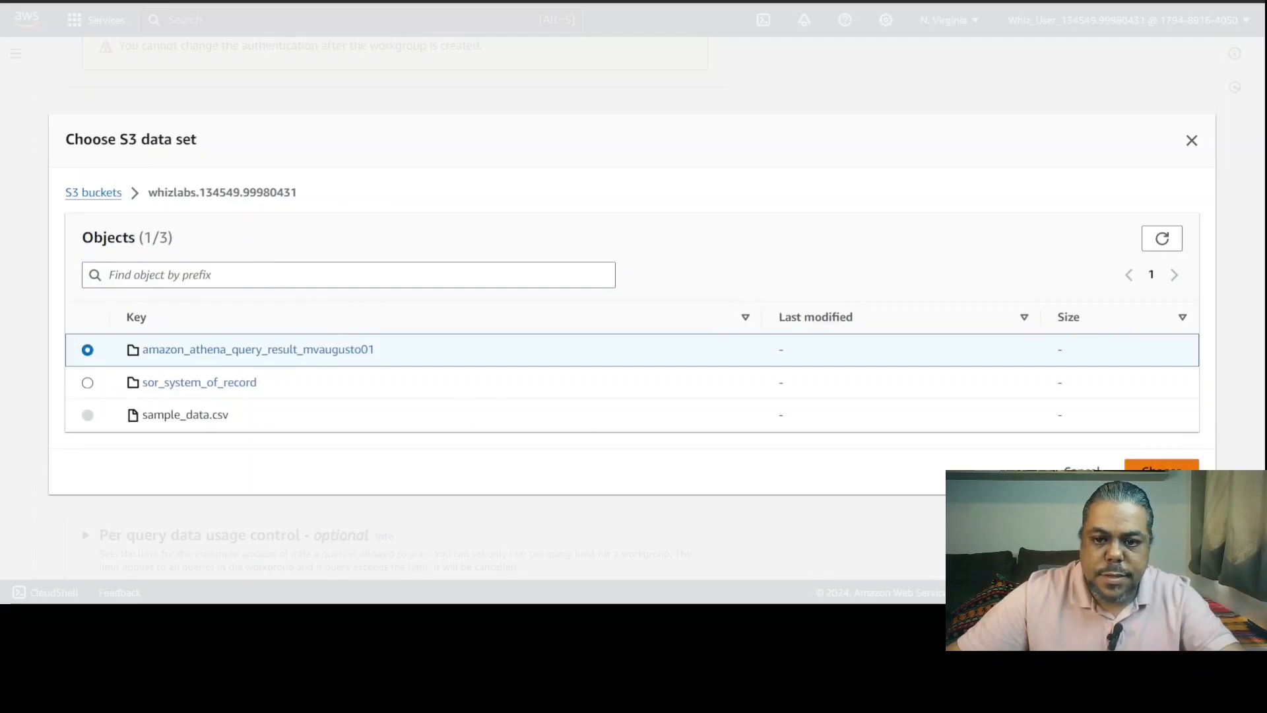
left_click(1161, 470)
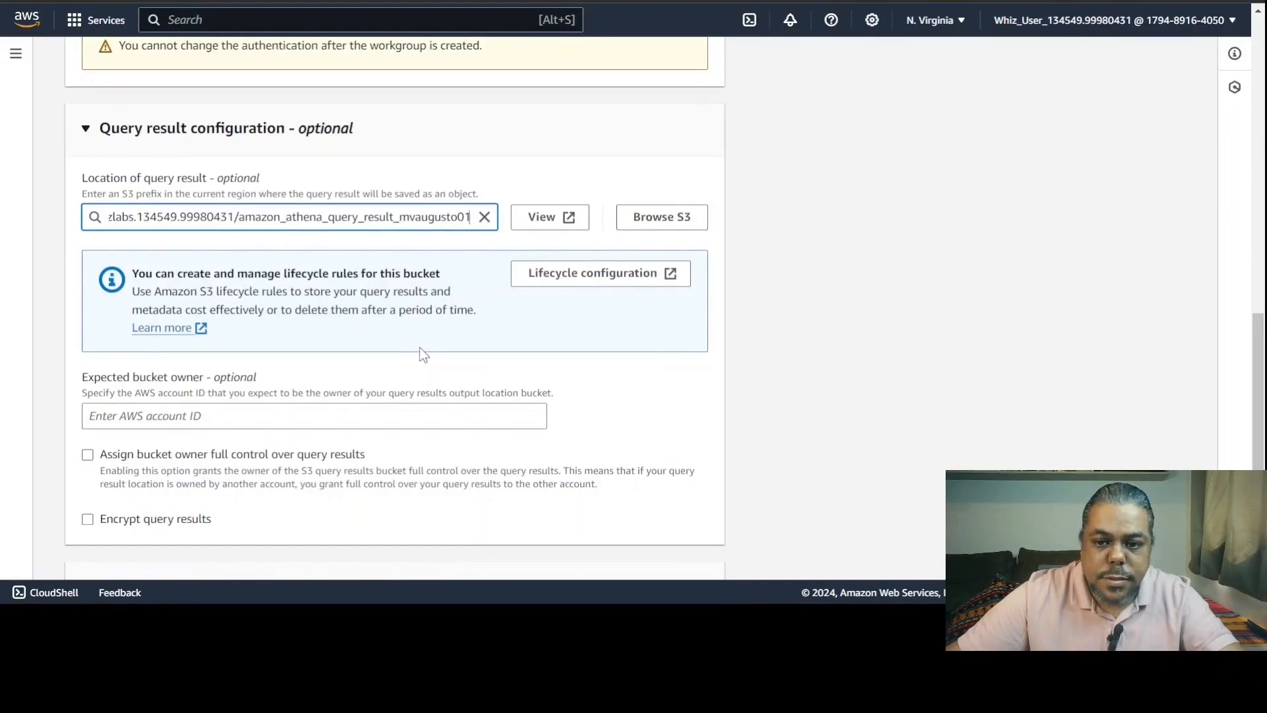
scroll(332, 348, "down", 2)
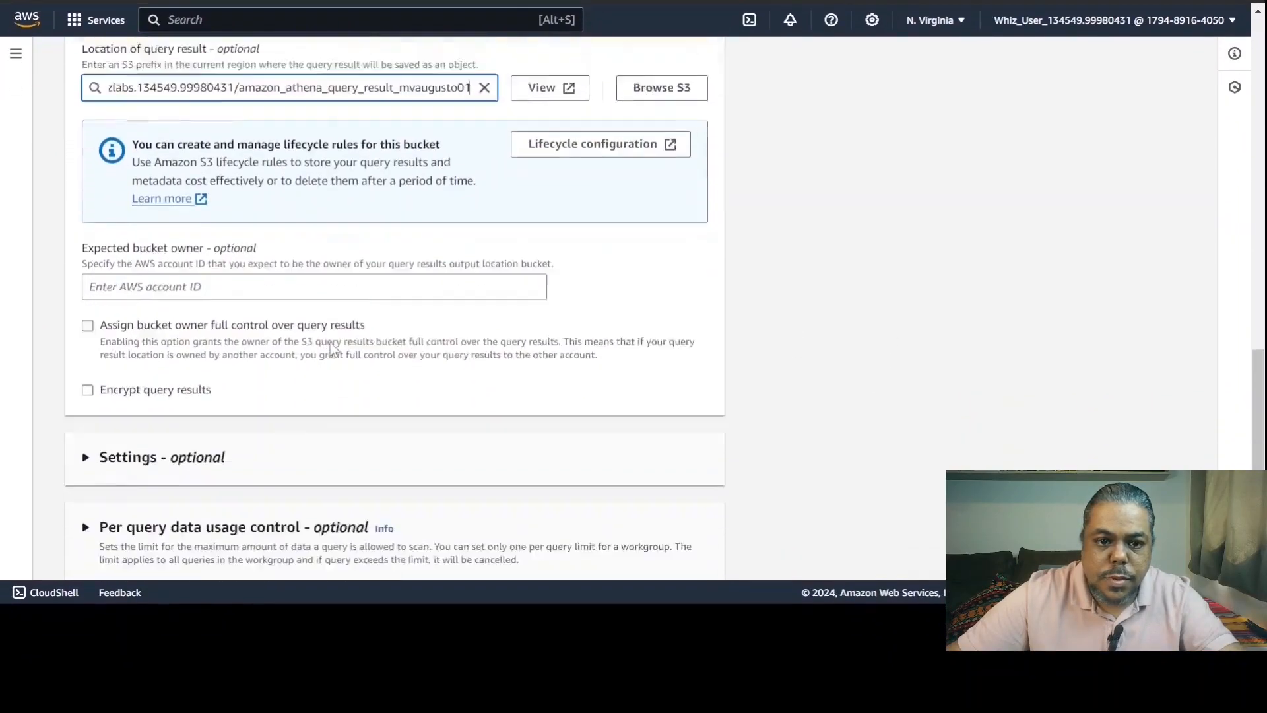
scroll(330, 342, "down", 4)
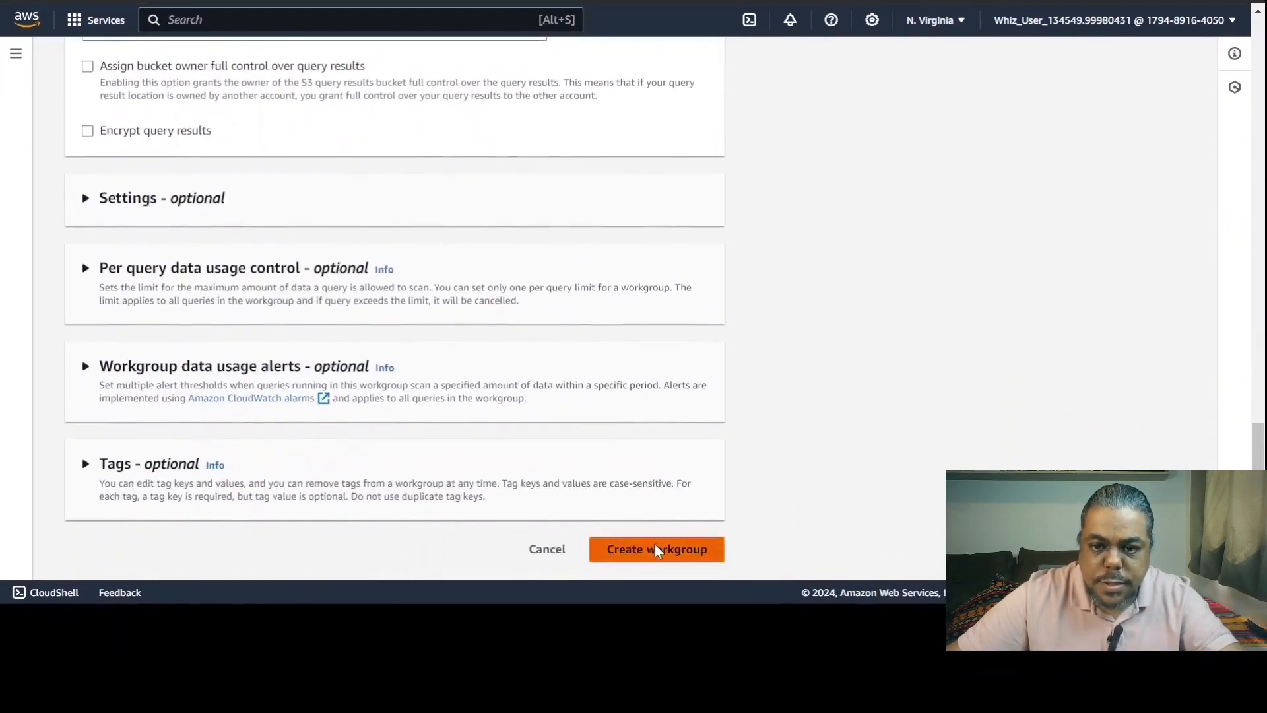
left_click(655, 546)
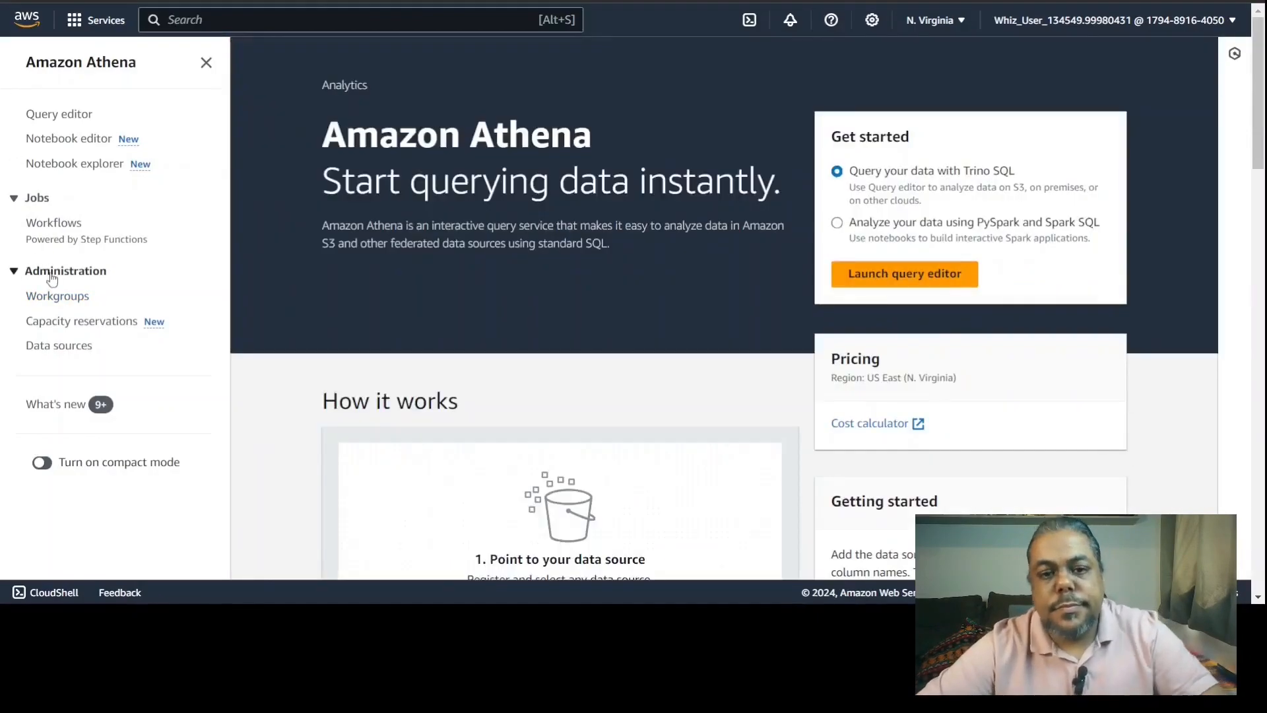
Open the Athena query editor, switch its workgroup to amazon_athena_workgroup_mvaugusto01 and dismiss the notices.
left_click(84, 124)
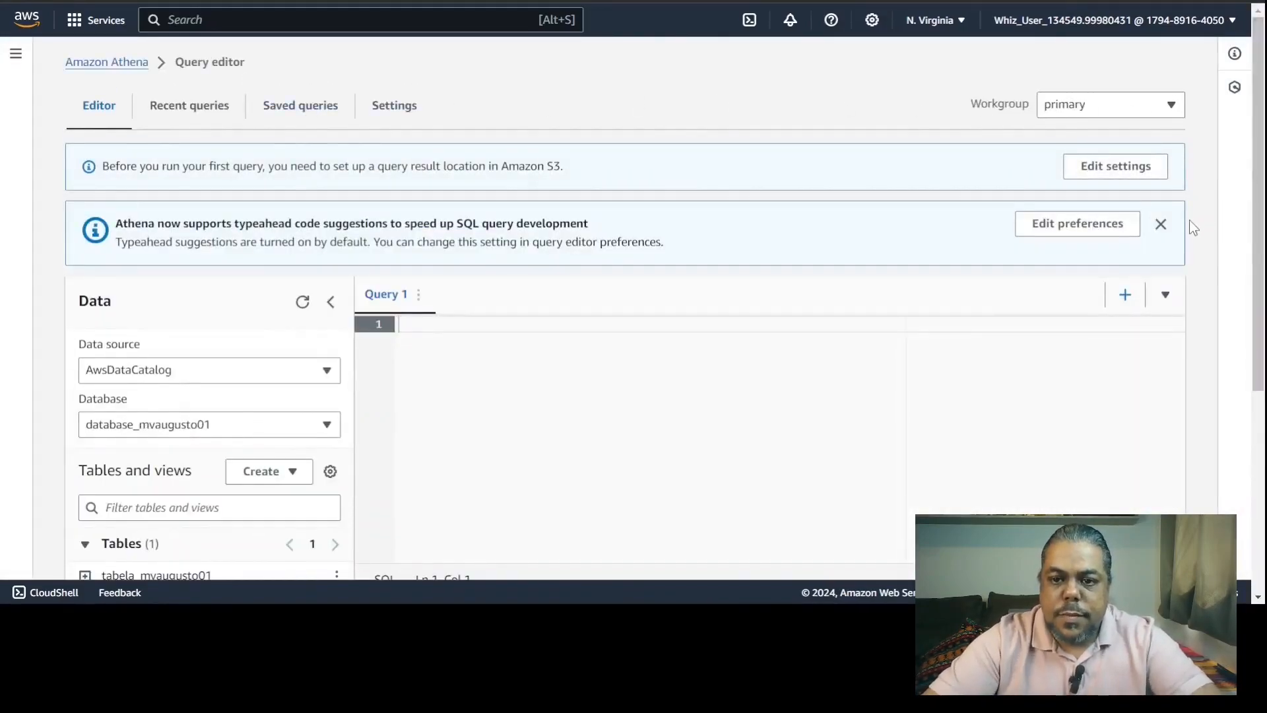
left_click(1172, 105)
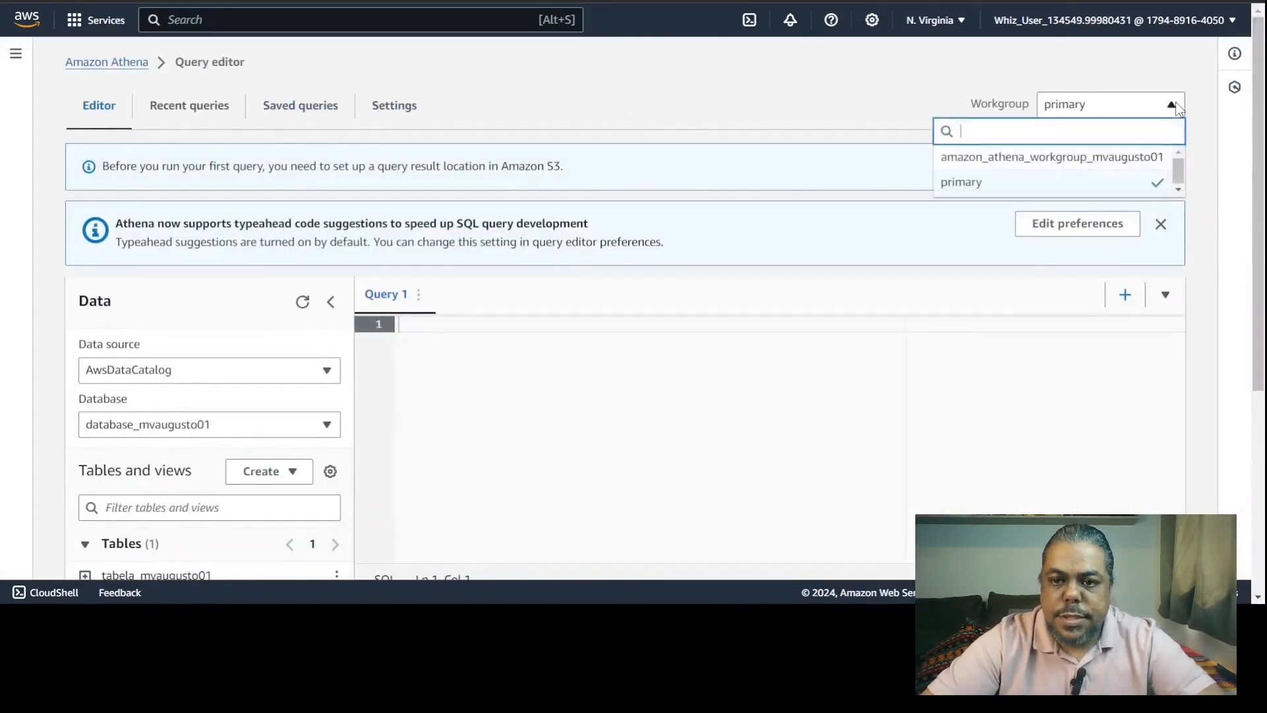
left_click(1139, 171)
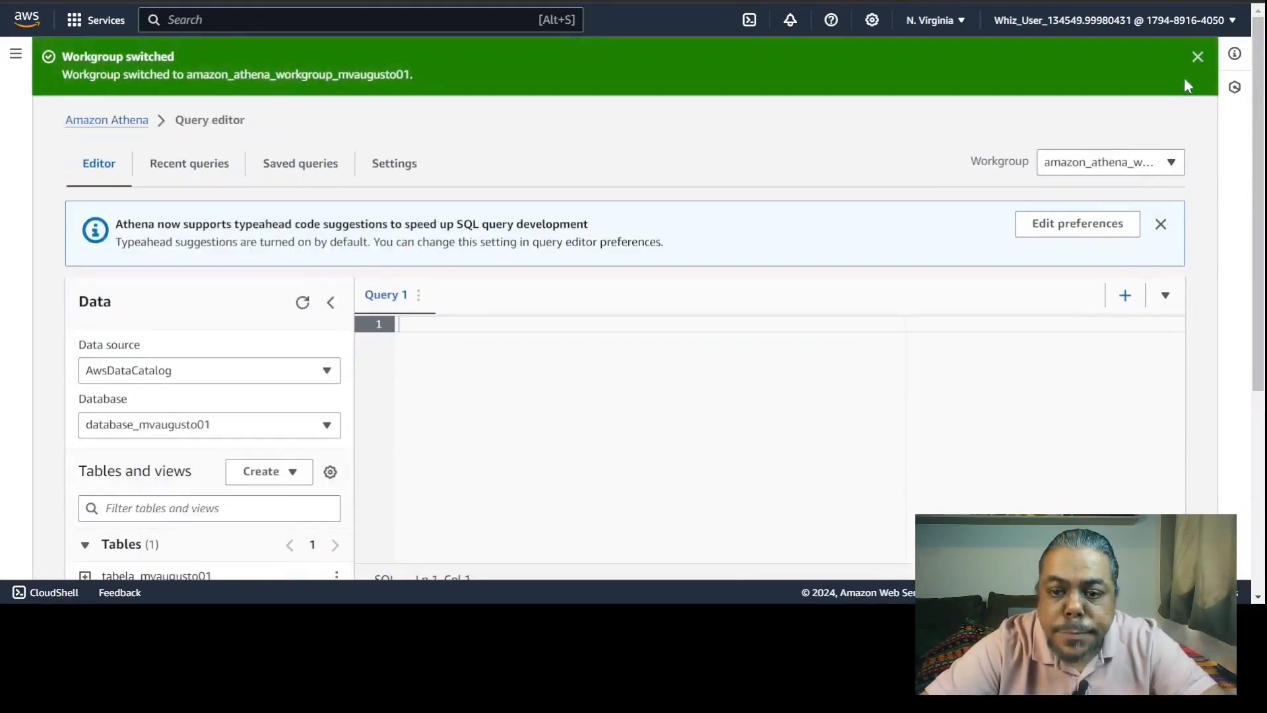
left_click(1198, 55)
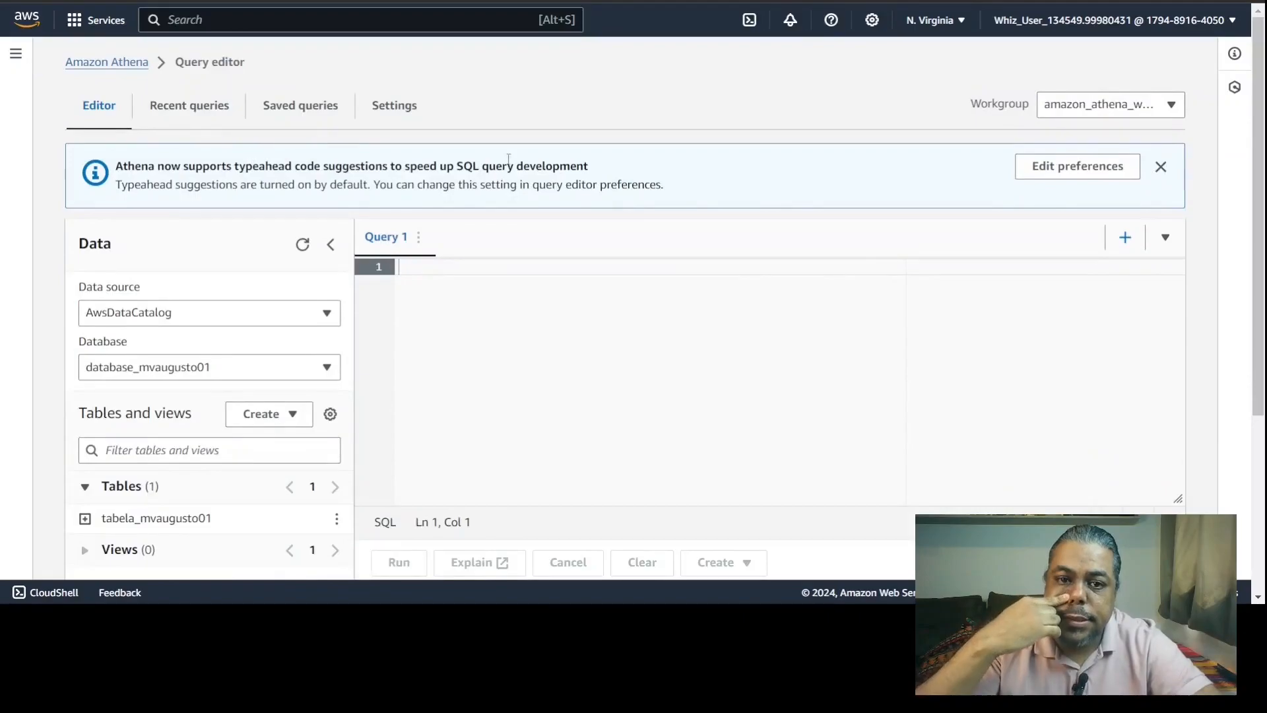
left_click(1161, 166)
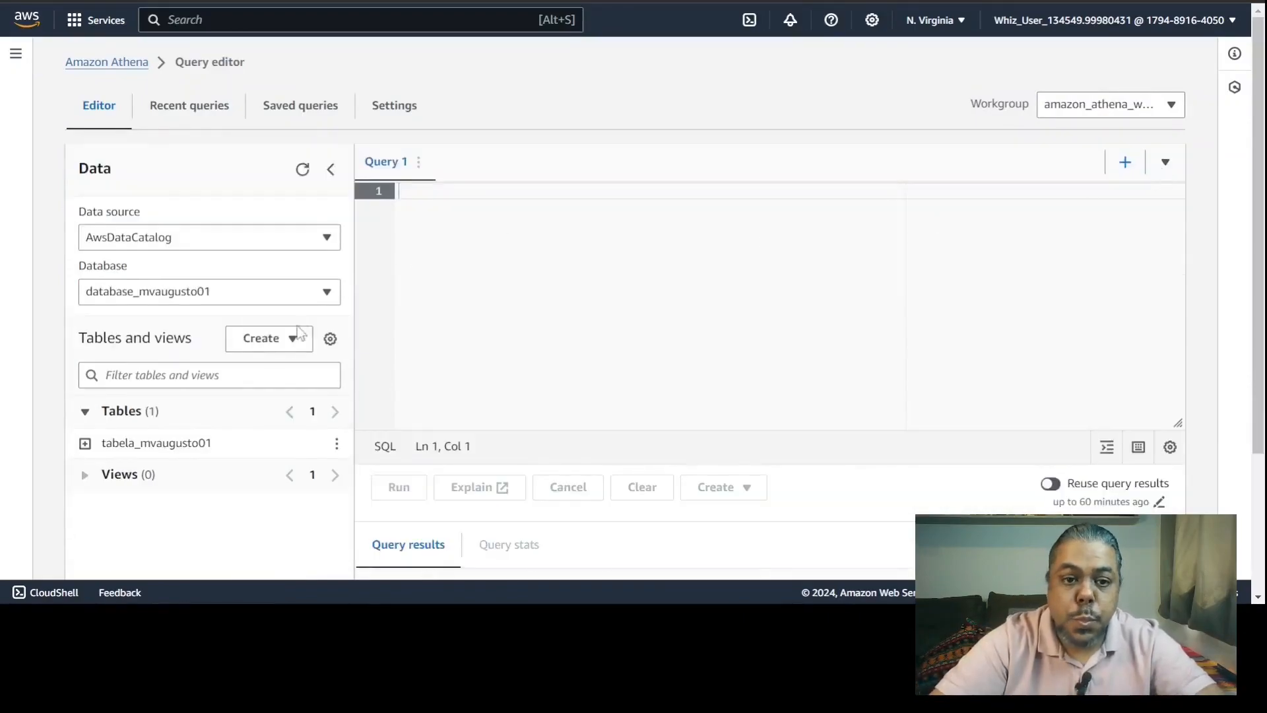
Run SELECT * FROM "database_mvaugusto01"."tabela_mvaugusto01" limit 10; and compare the first result row with the column headers.
left_click(85, 444)
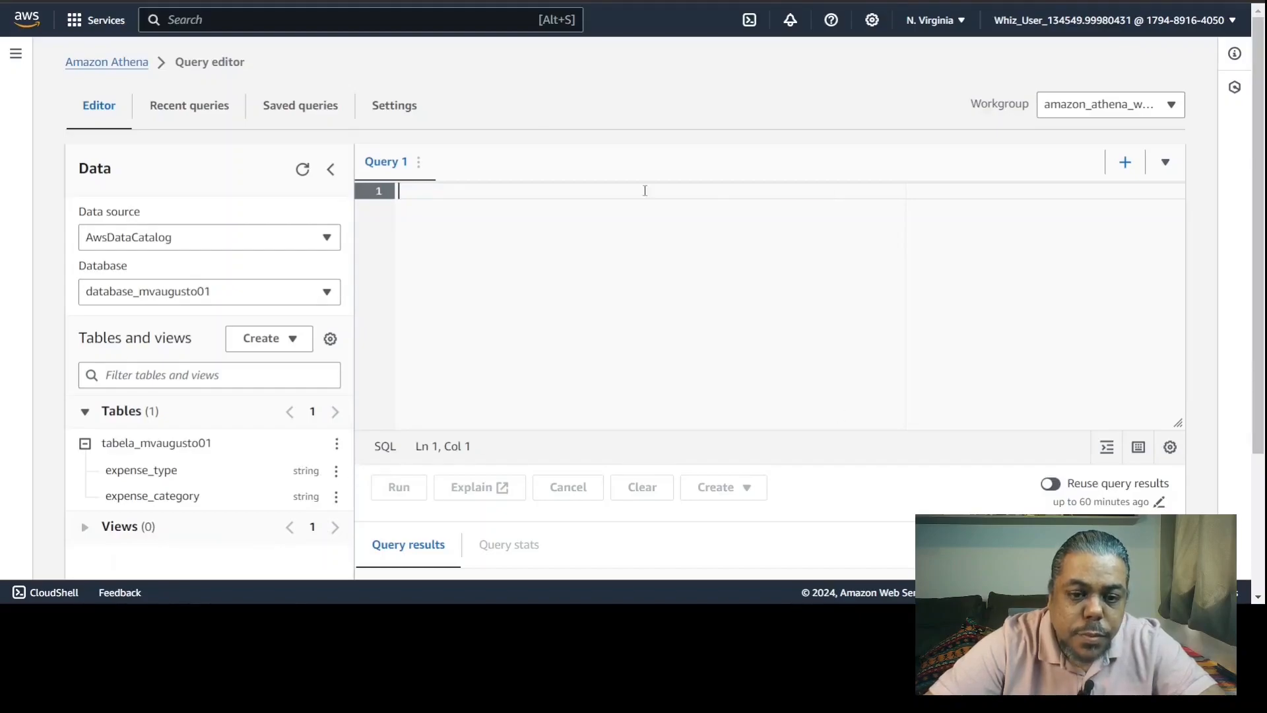
type("SELECT * FROM \"database_mvaugusto01\".\"tabela_mvaugusto01\" limit 10;")
left_click(399, 487)
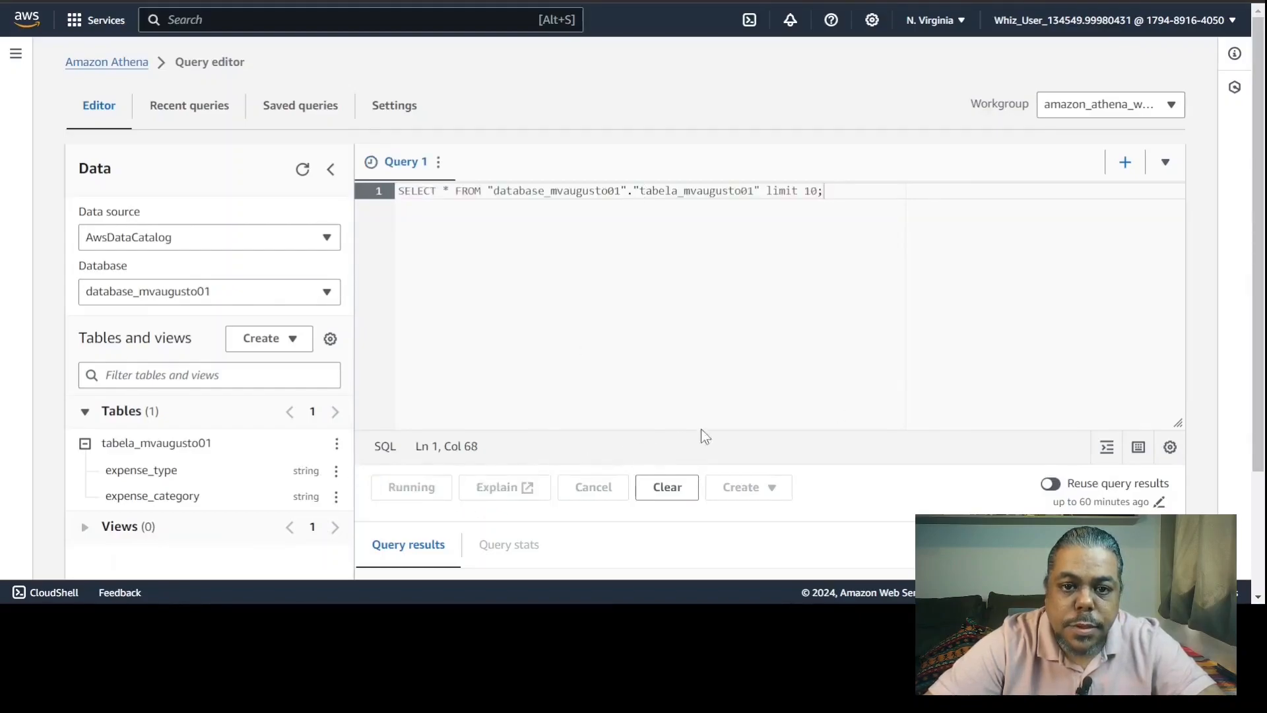
scroll(813, 408, "down", 3)
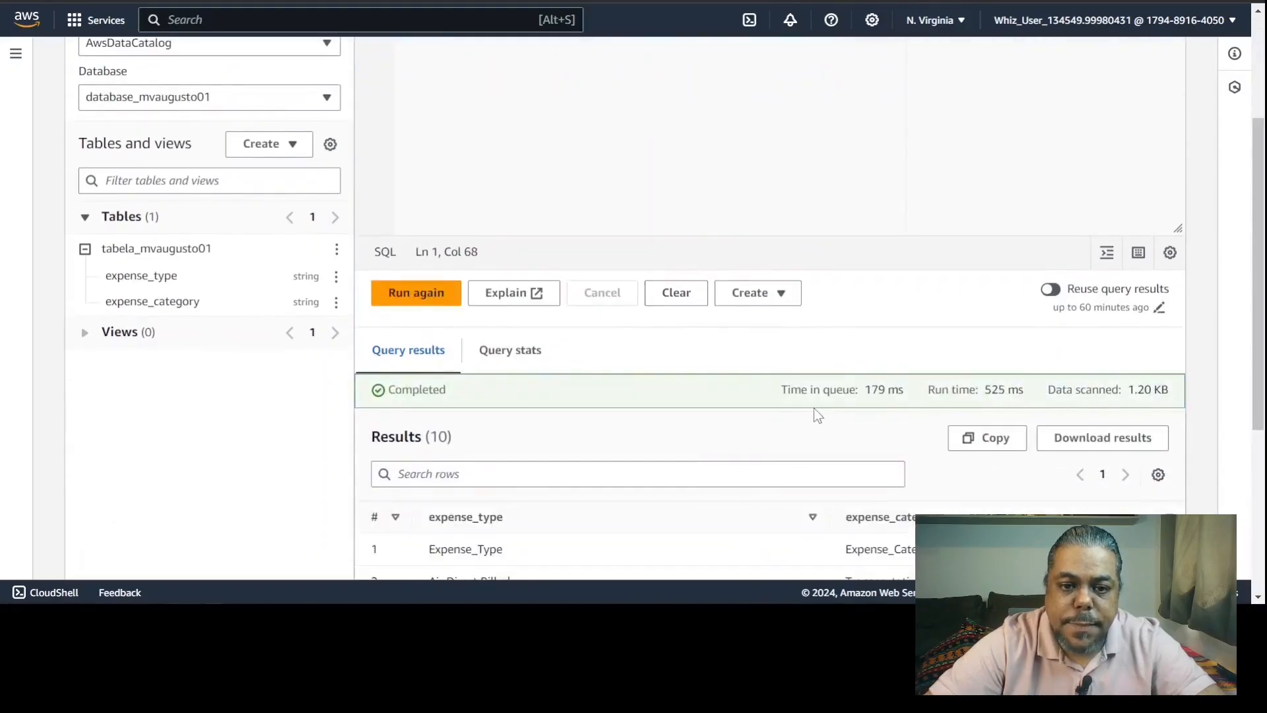
scroll(813, 408, "down", 3)
scroll(816, 410, "up", 4)
scroll(817, 414, "down", 5)
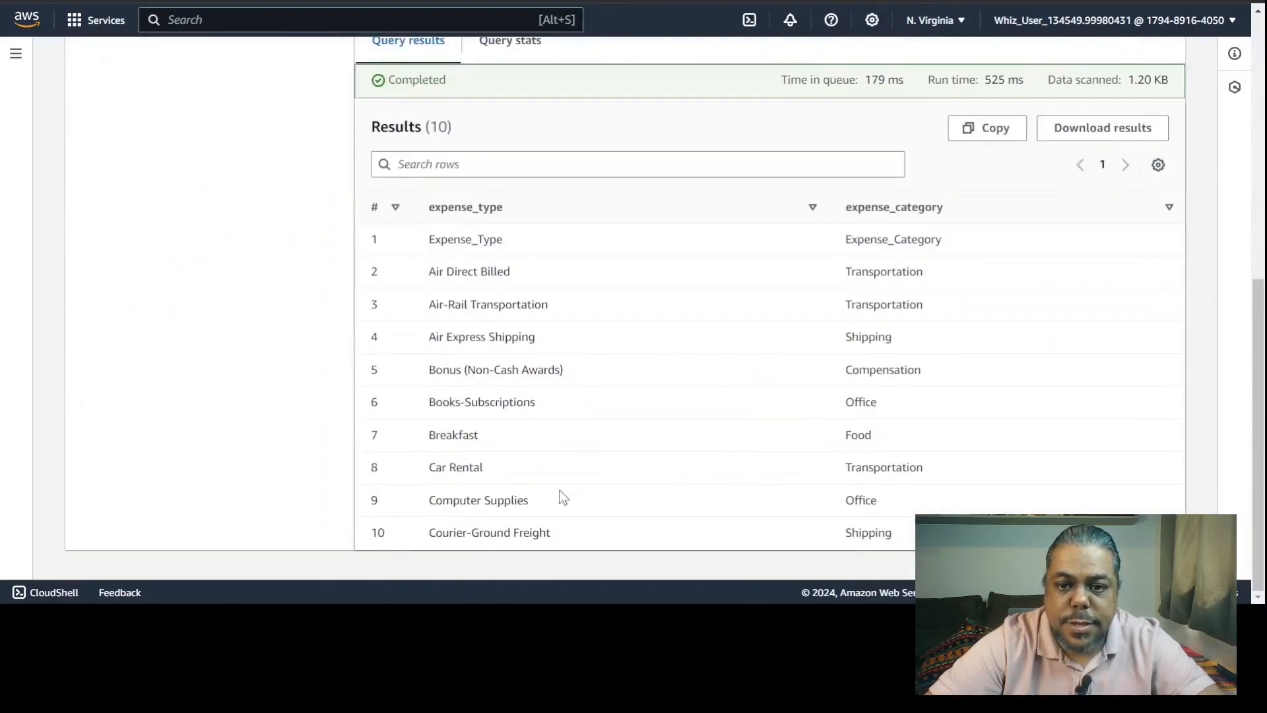
left_click_drag(982, 239, 429, 217)
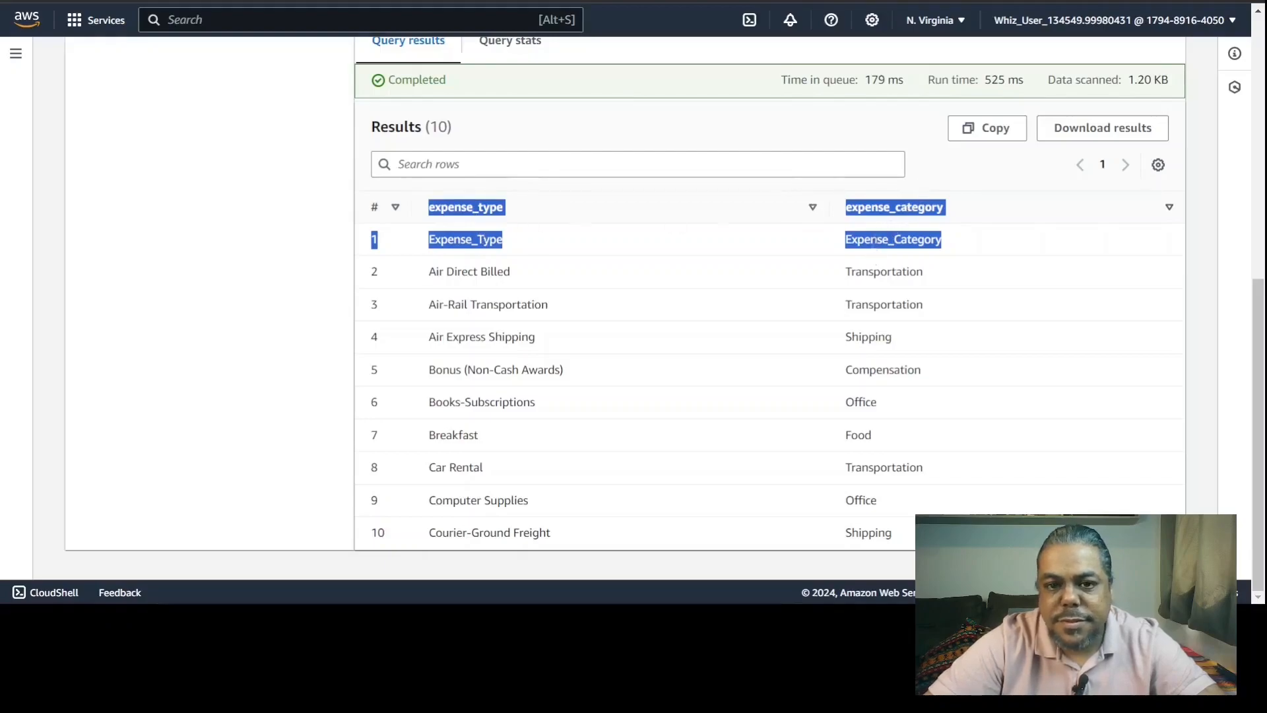
scroll(534, 244, "up", 8)
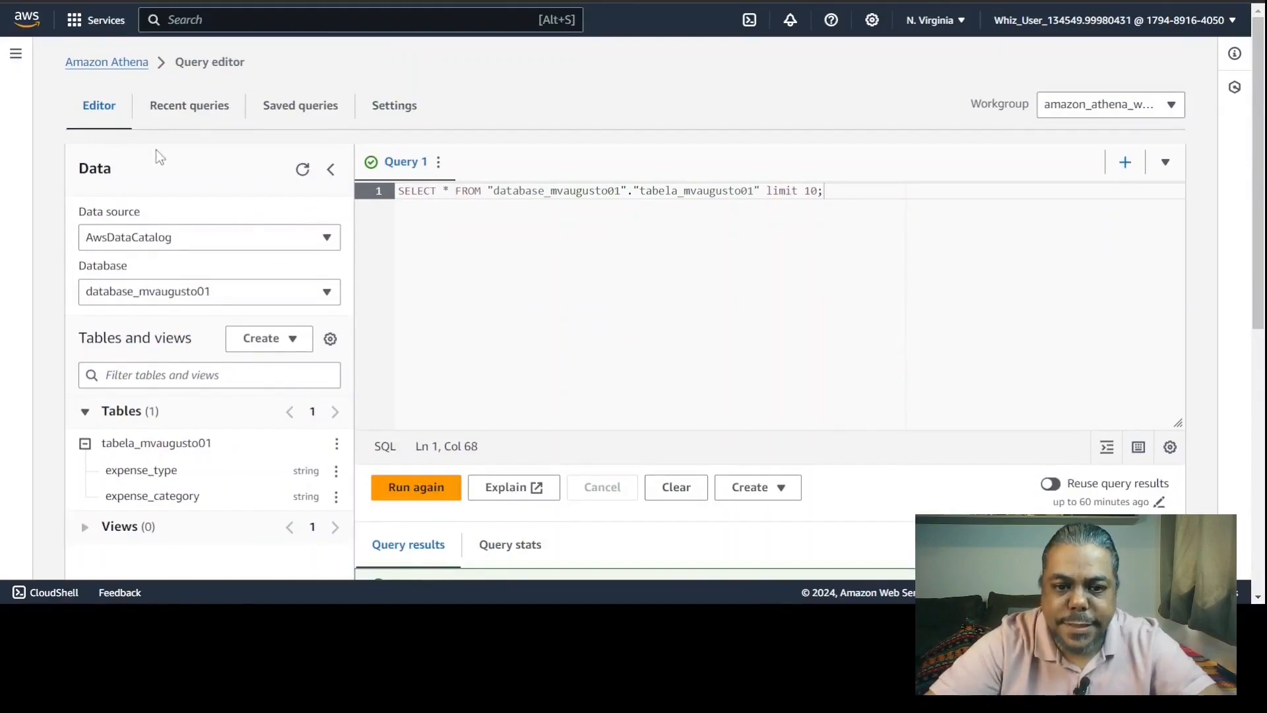
Switch to AWS Glue and open tabela_mvaugusto01 from the Data Catalog tables.
left_click(284, 21)
type("glue")
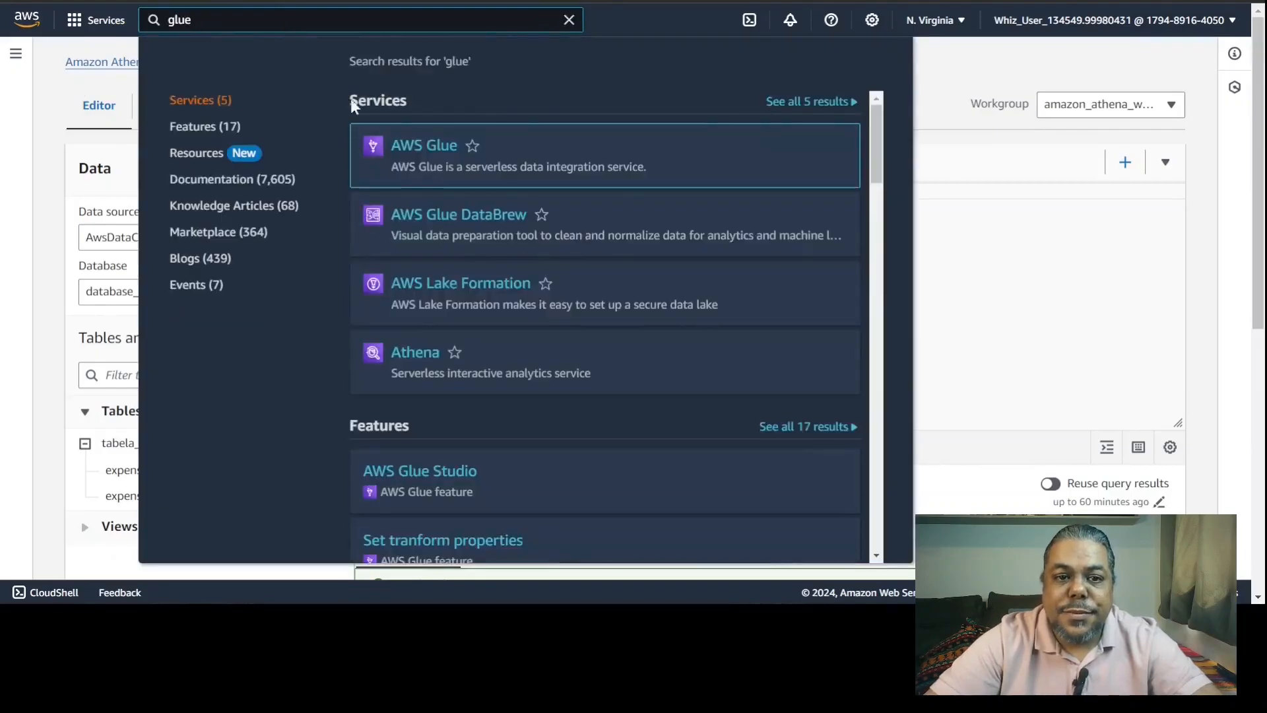
mouse_move(412, 147)
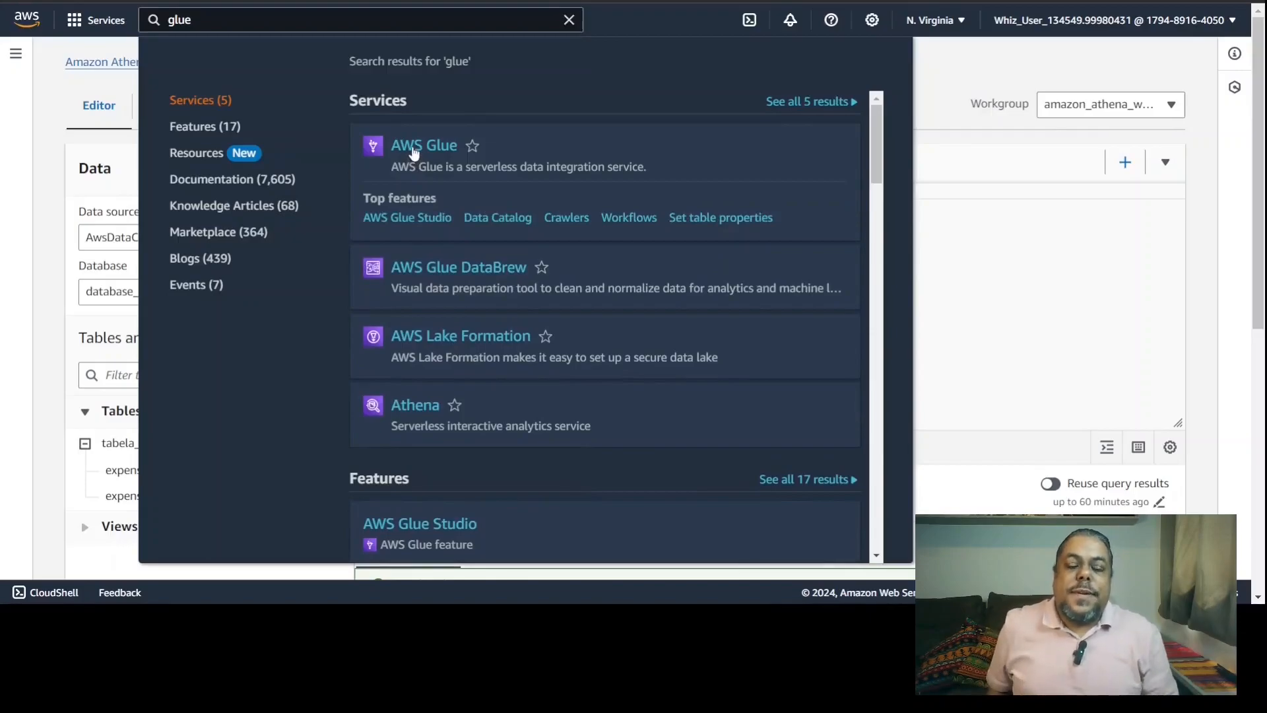
left_click(414, 148)
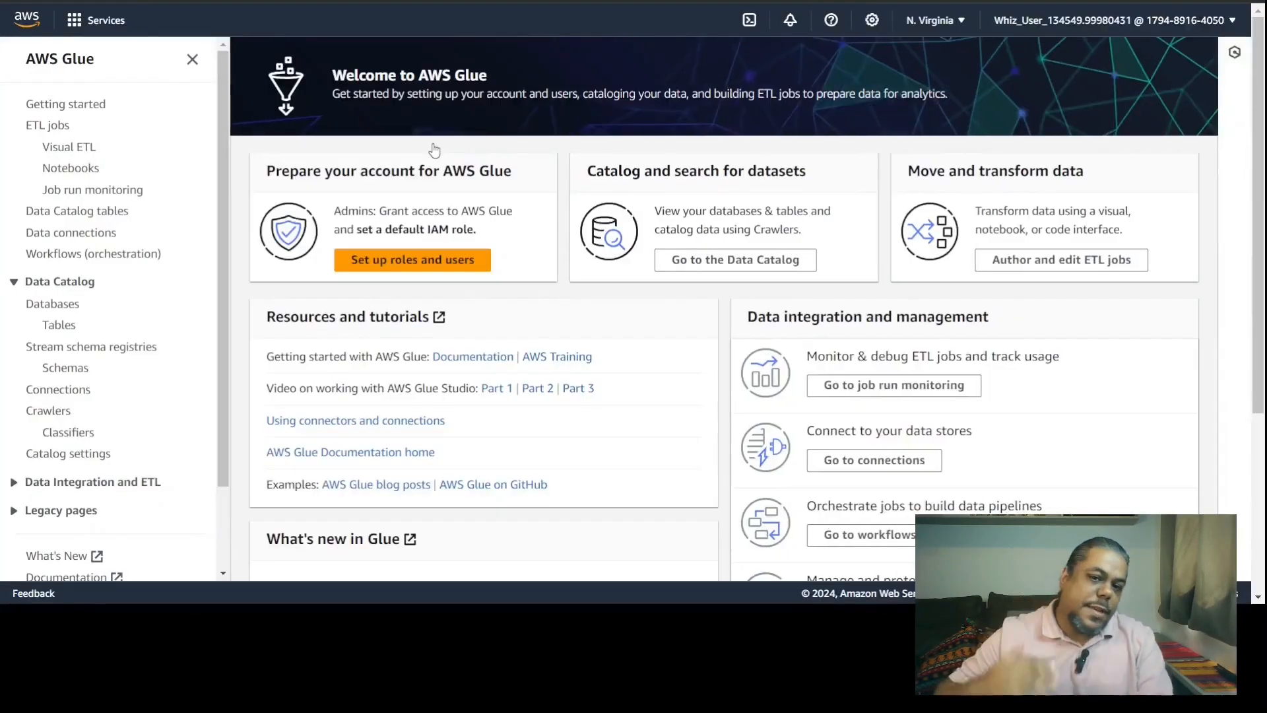
left_click(60, 327)
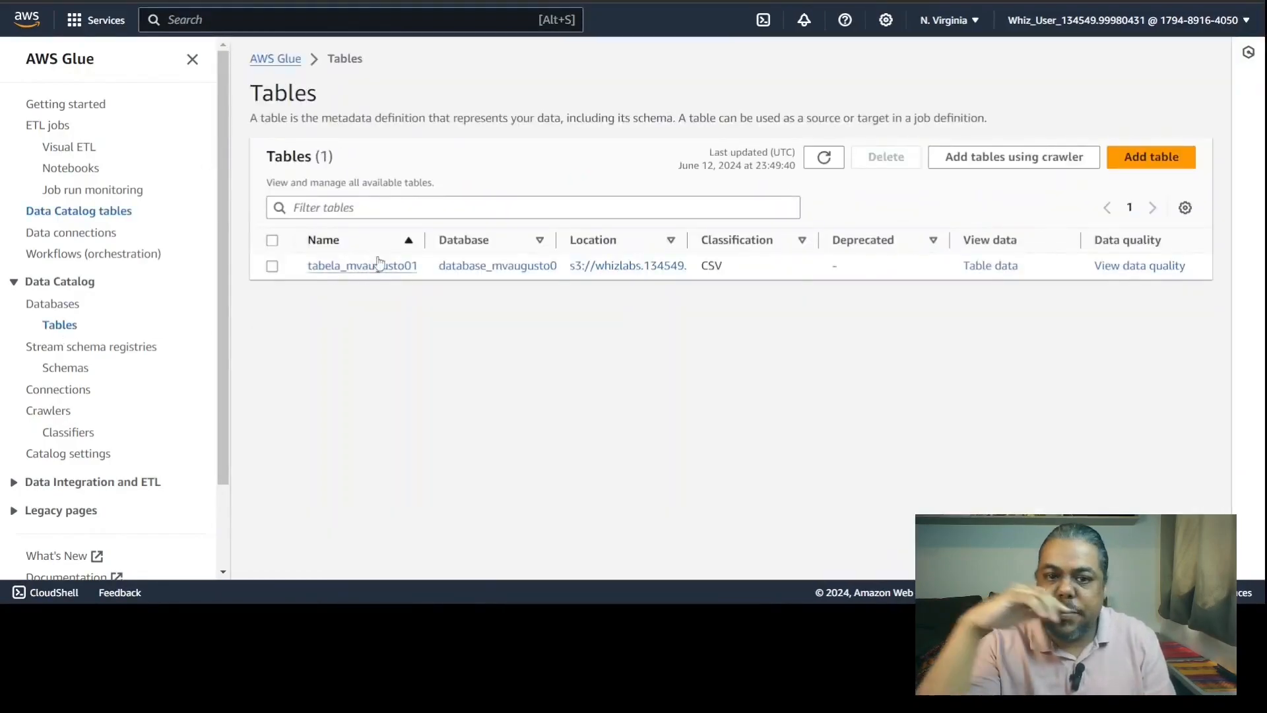
left_click(398, 271)
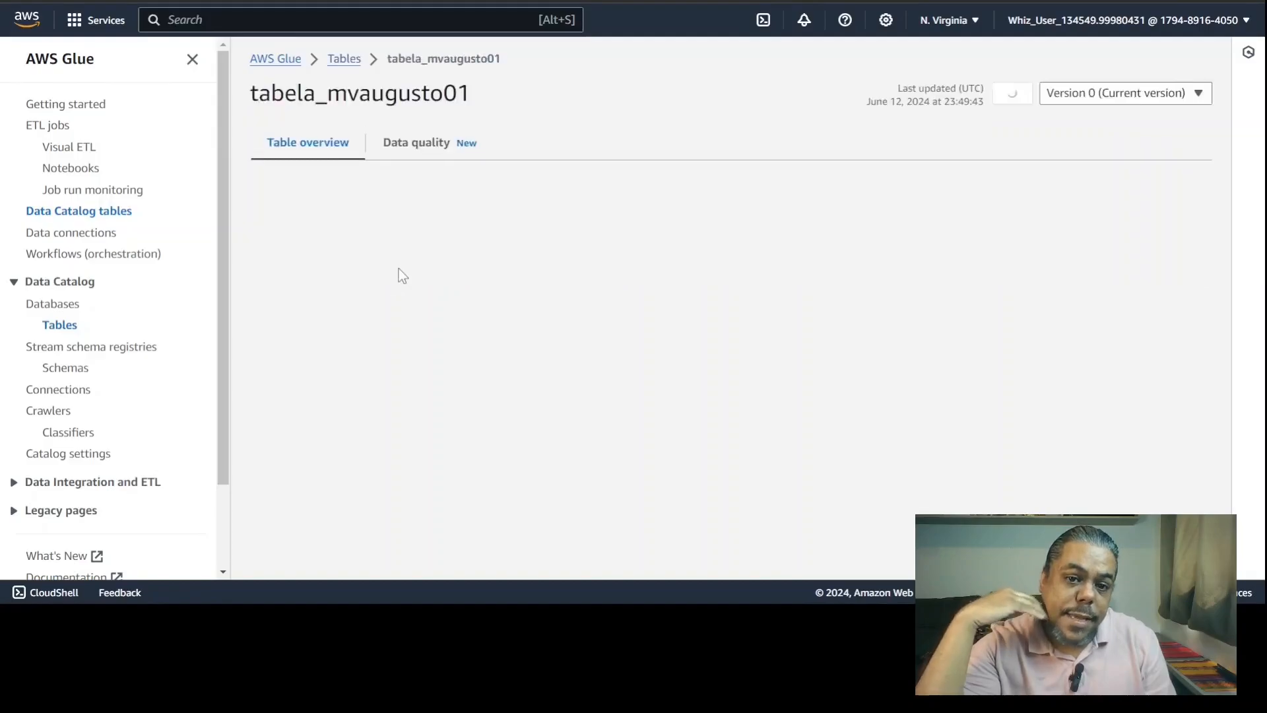
Examine the schema of tabela_mvaugusto01 and its advanced properties, including the serde parameters and table properties.
scroll(674, 316, "down", 2)
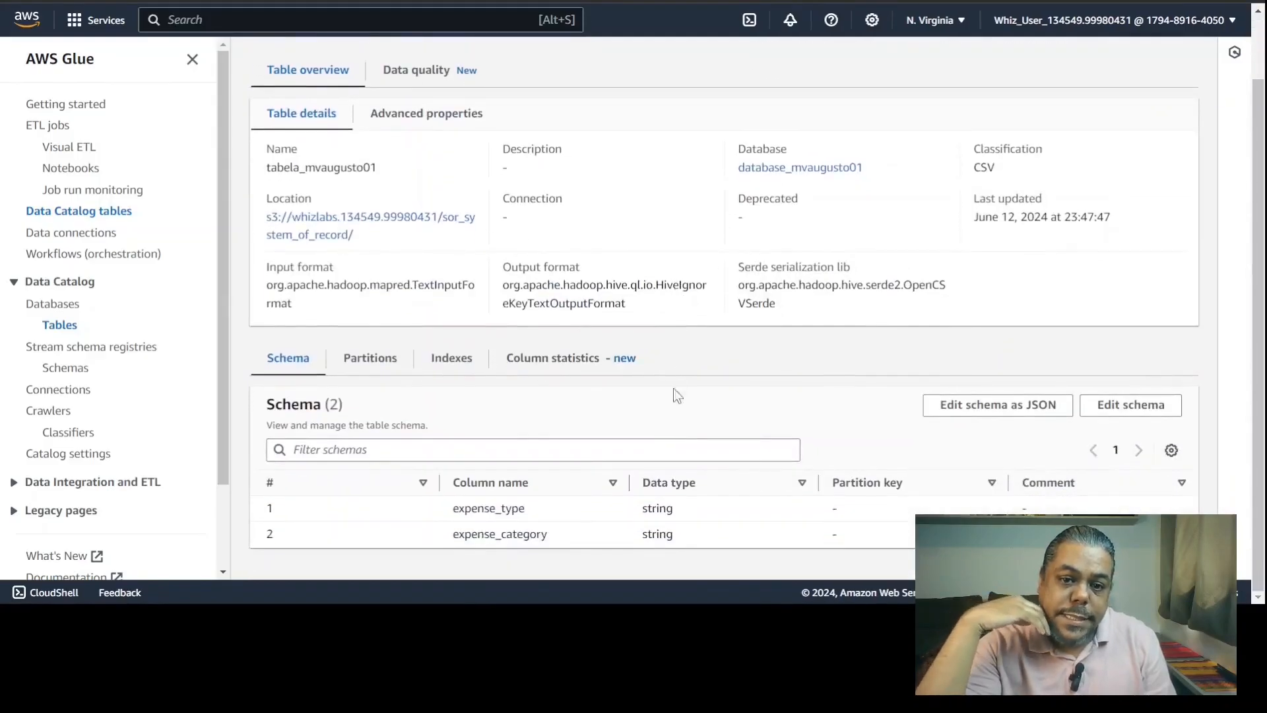
left_click(428, 118)
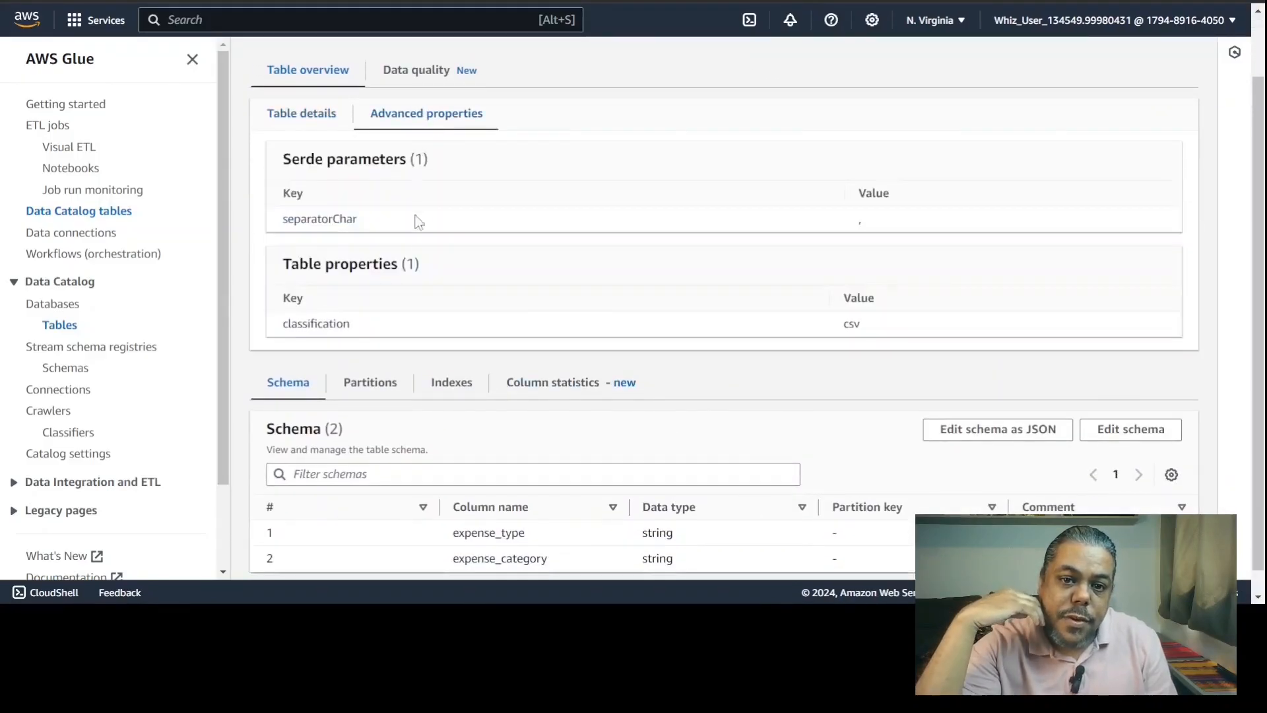
left_click_drag(363, 330, 291, 324)
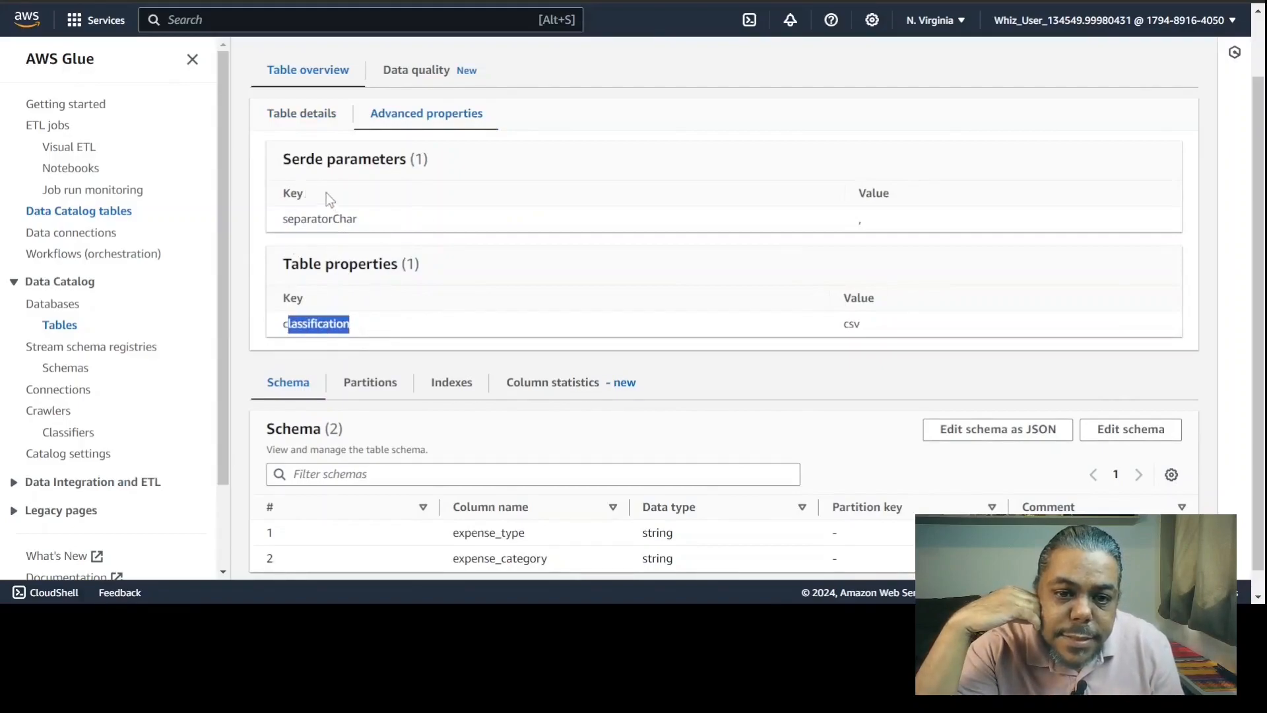
scroll(382, 294, "down", 1)
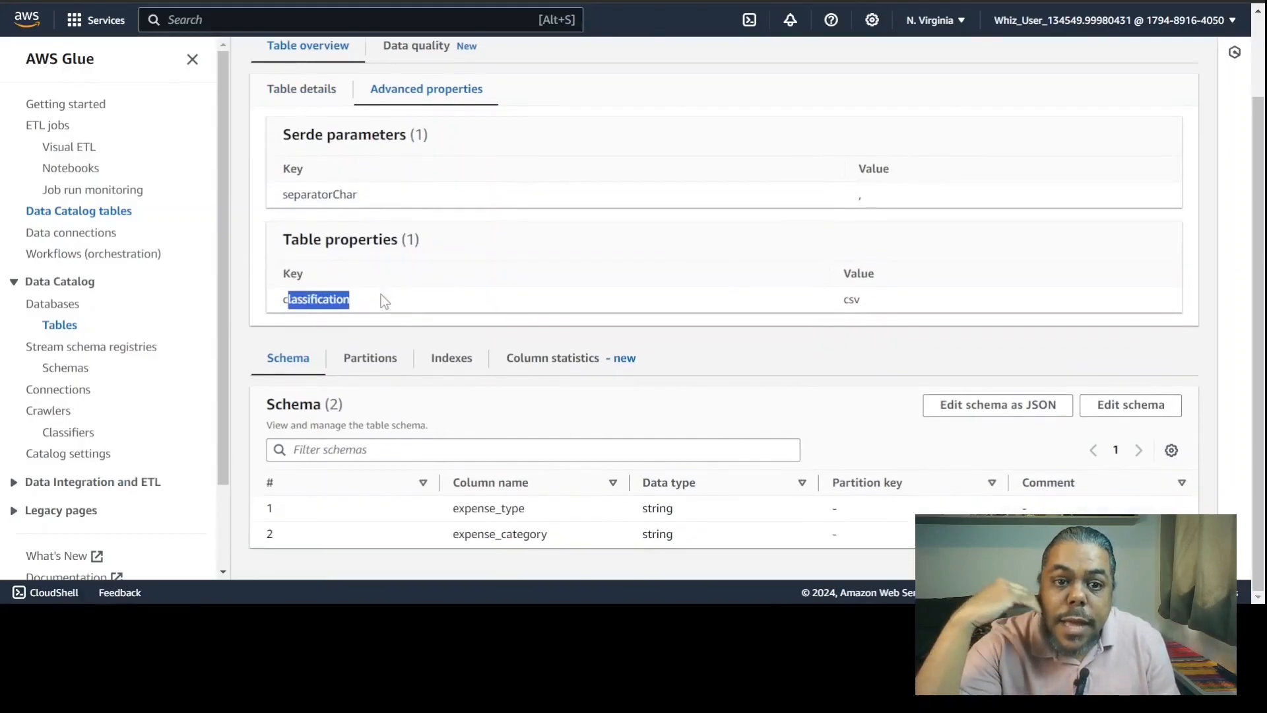
scroll(554, 264, "up", 2)
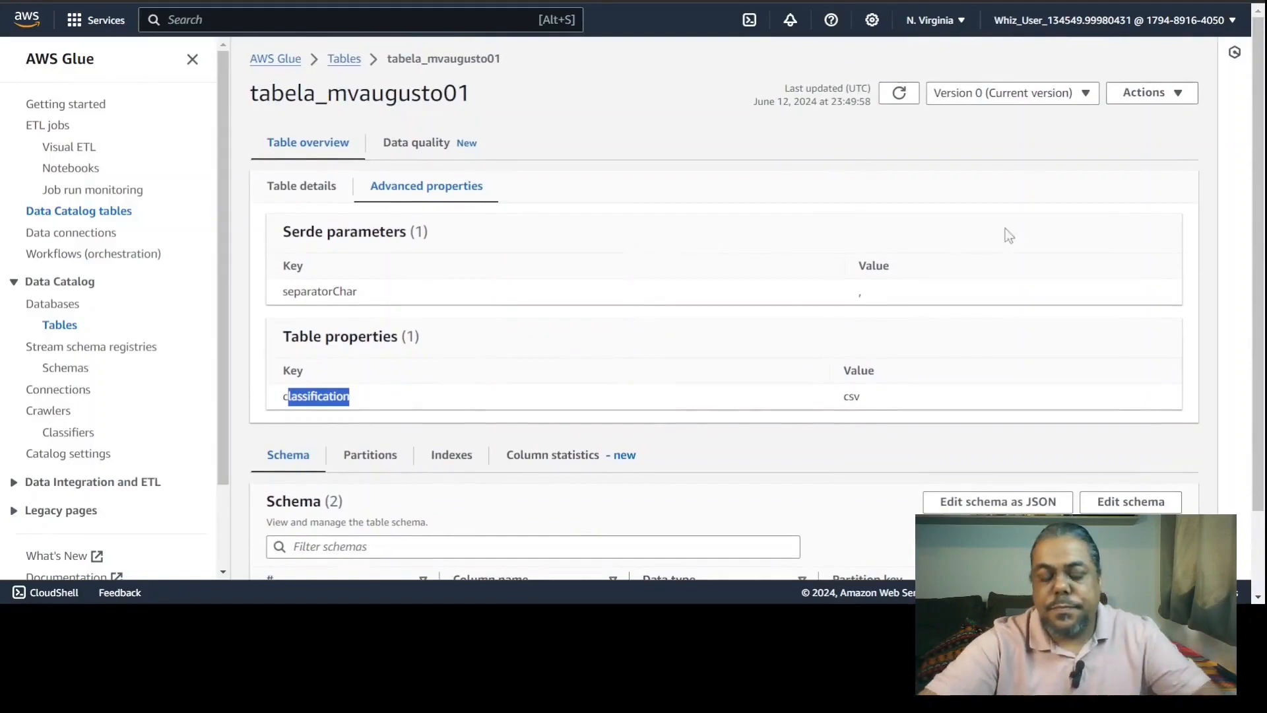
Open tabela_mvaugusto01 for editing and add a table property with key skip.header.line.count and value 1.
left_click(1190, 95)
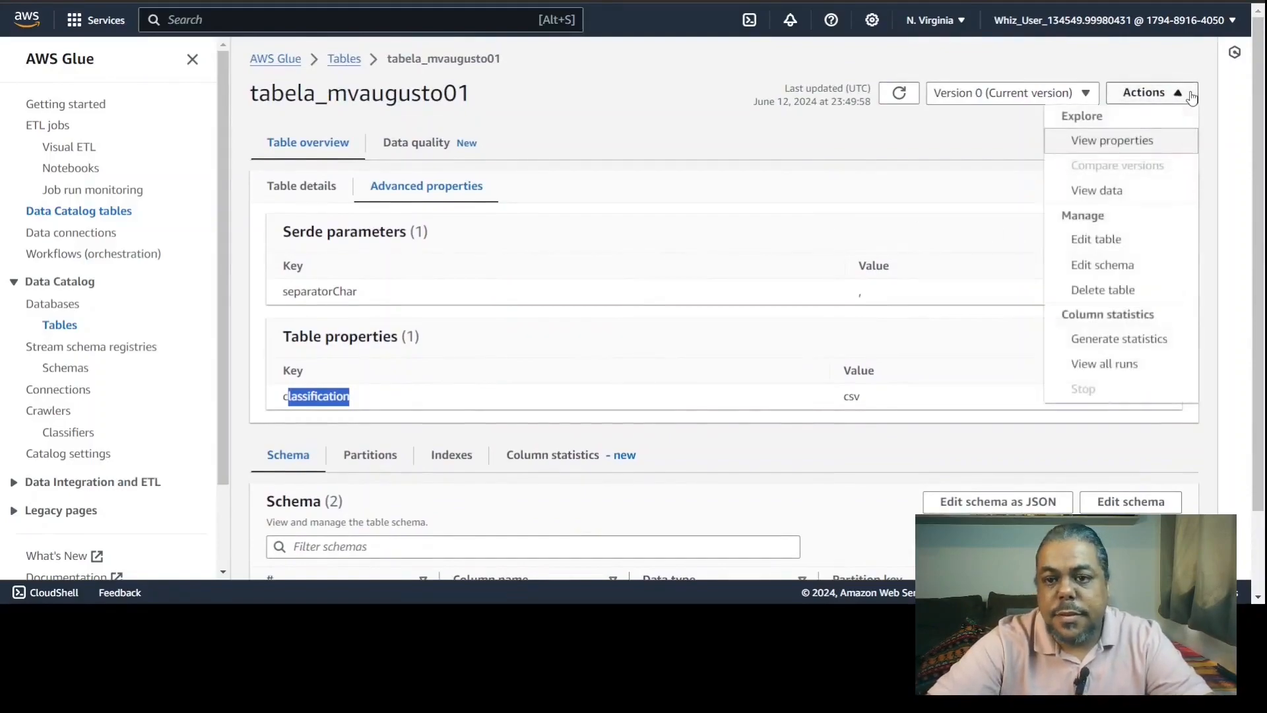
scroll(1190, 93, "down", 1)
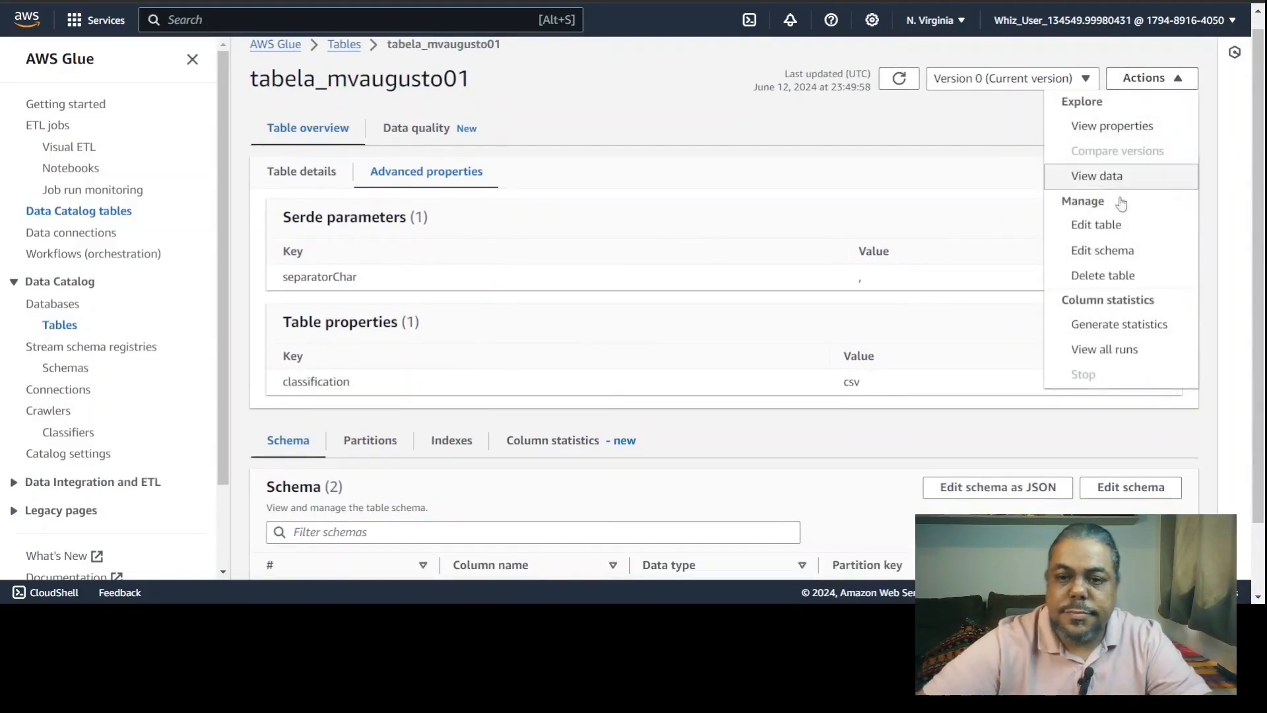
left_click(1101, 227)
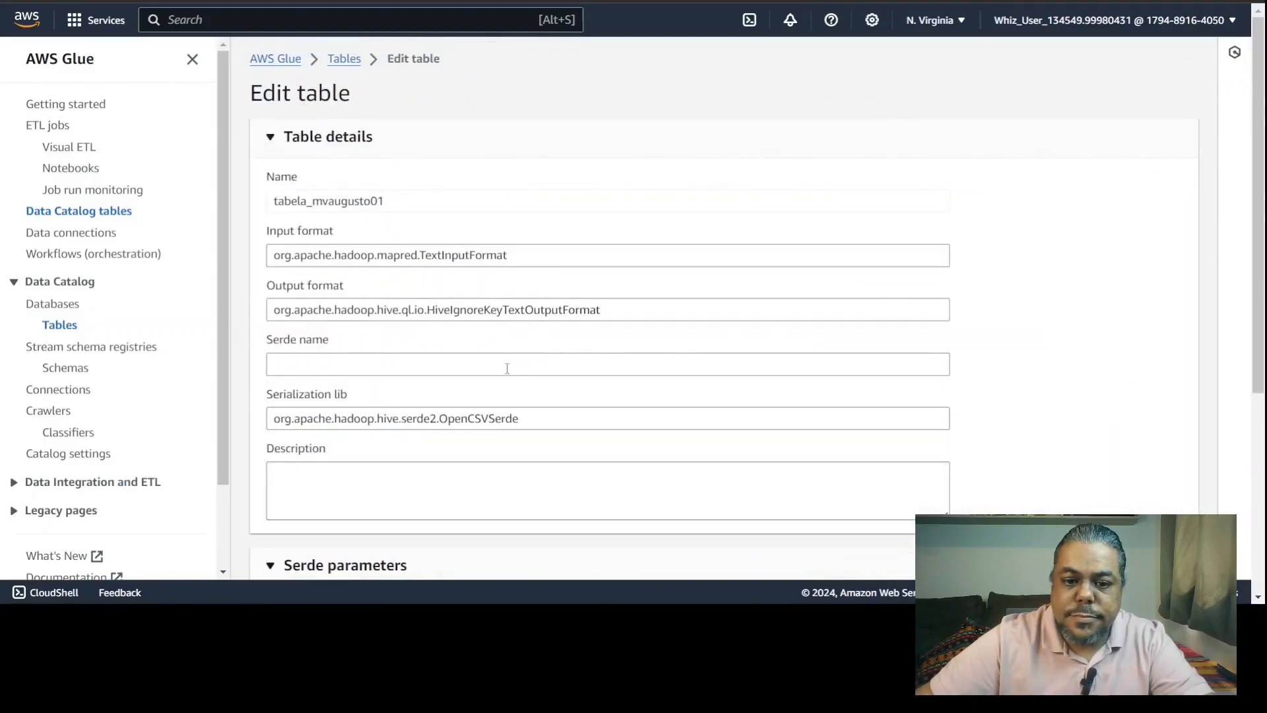
scroll(507, 368, "down", 3)
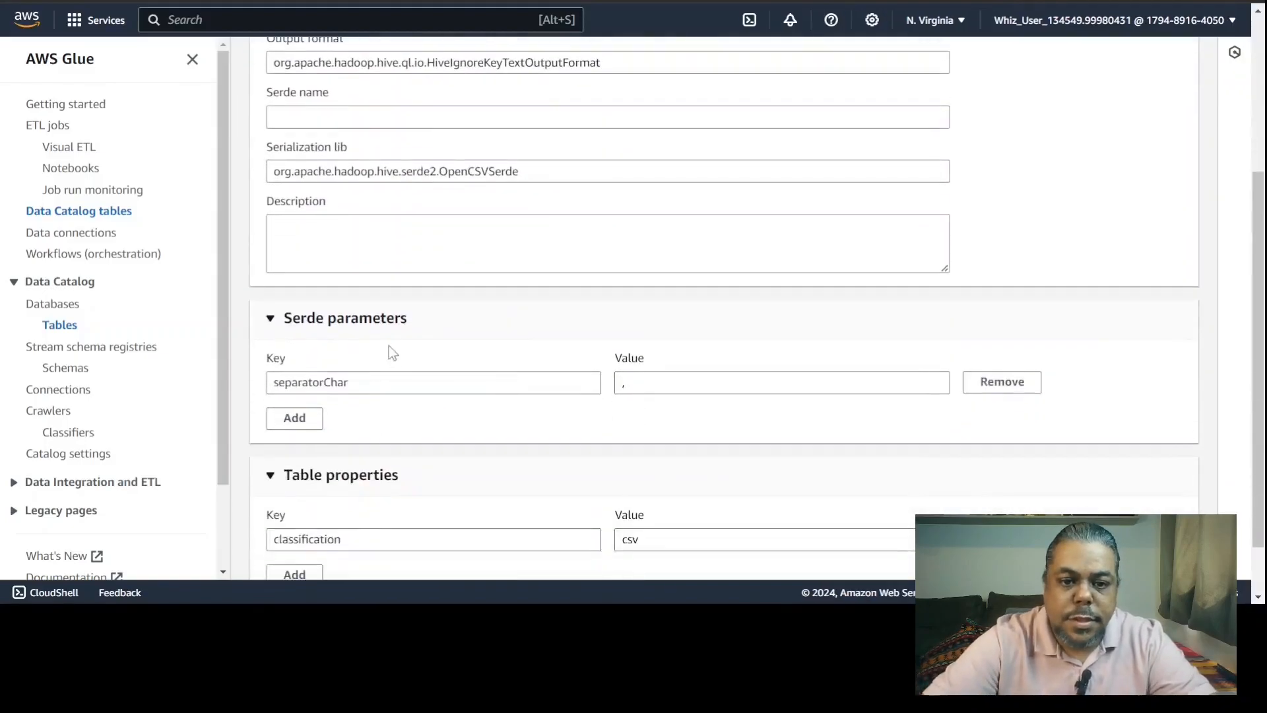
scroll(390, 360, "down", 1)
left_click(315, 512)
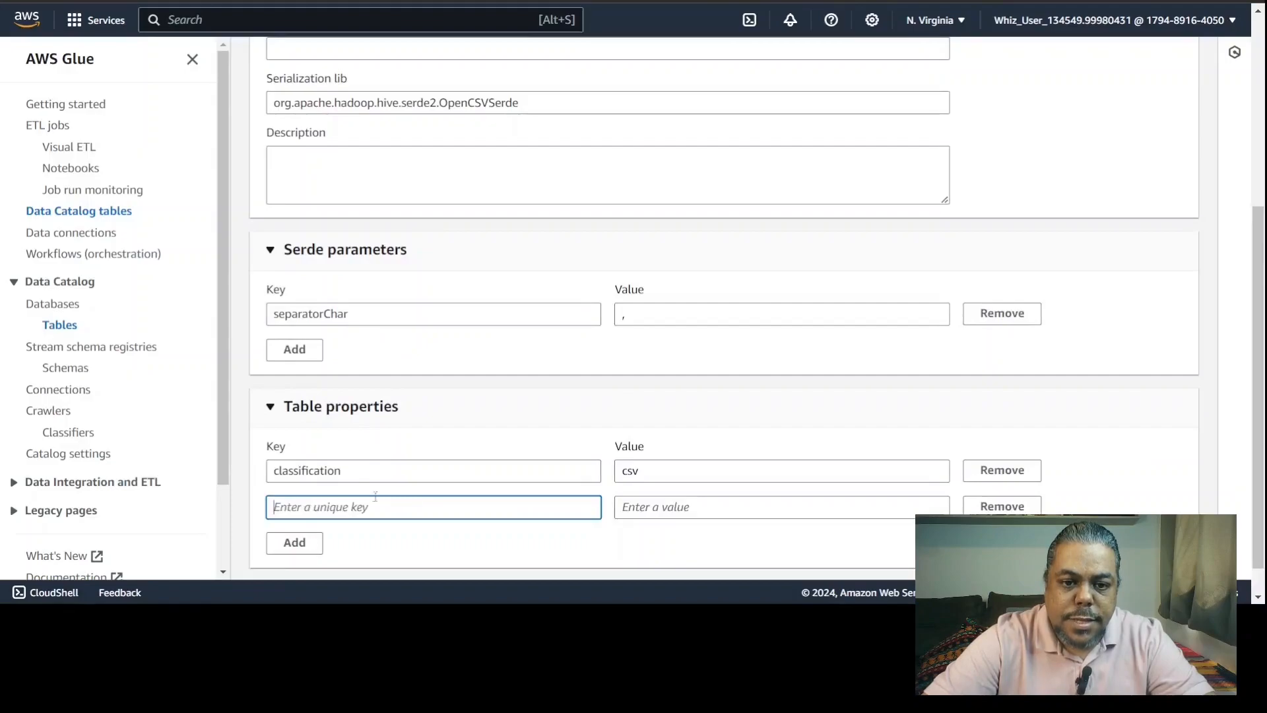
key("alt+Tab")
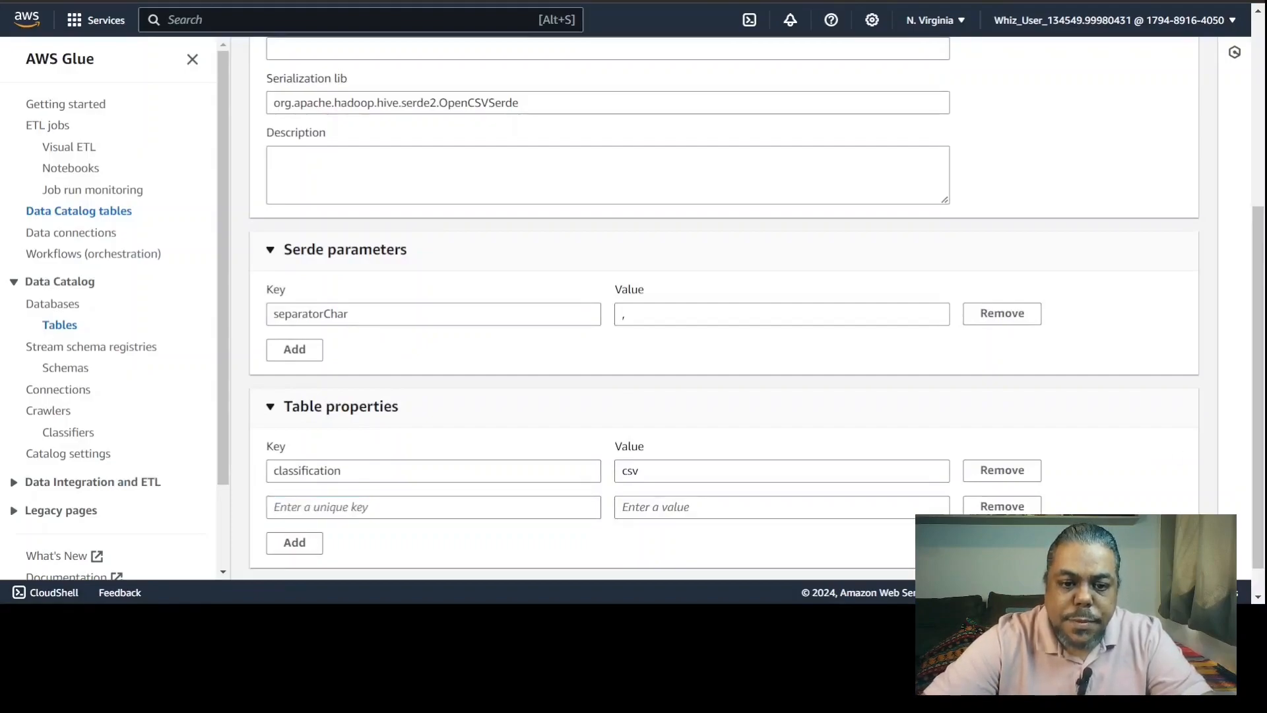
key("alt+Tab")
key("ctrl+v")
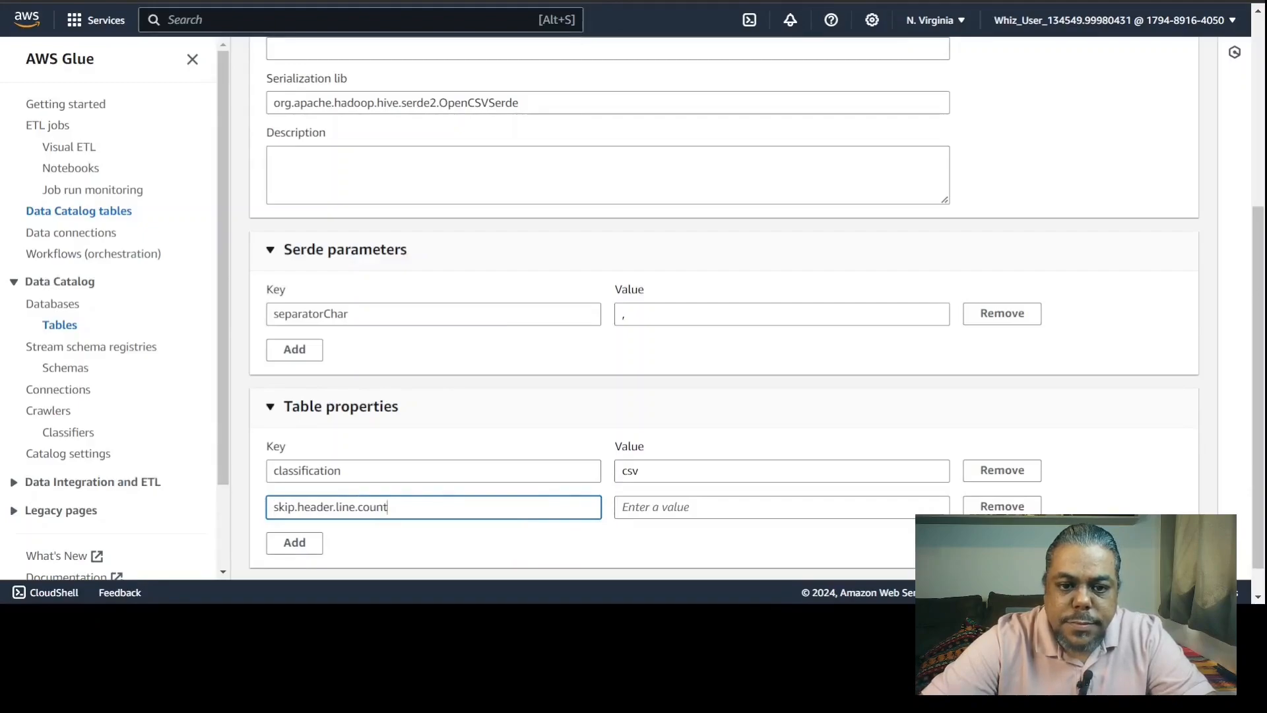
left_click(656, 509)
type("1")
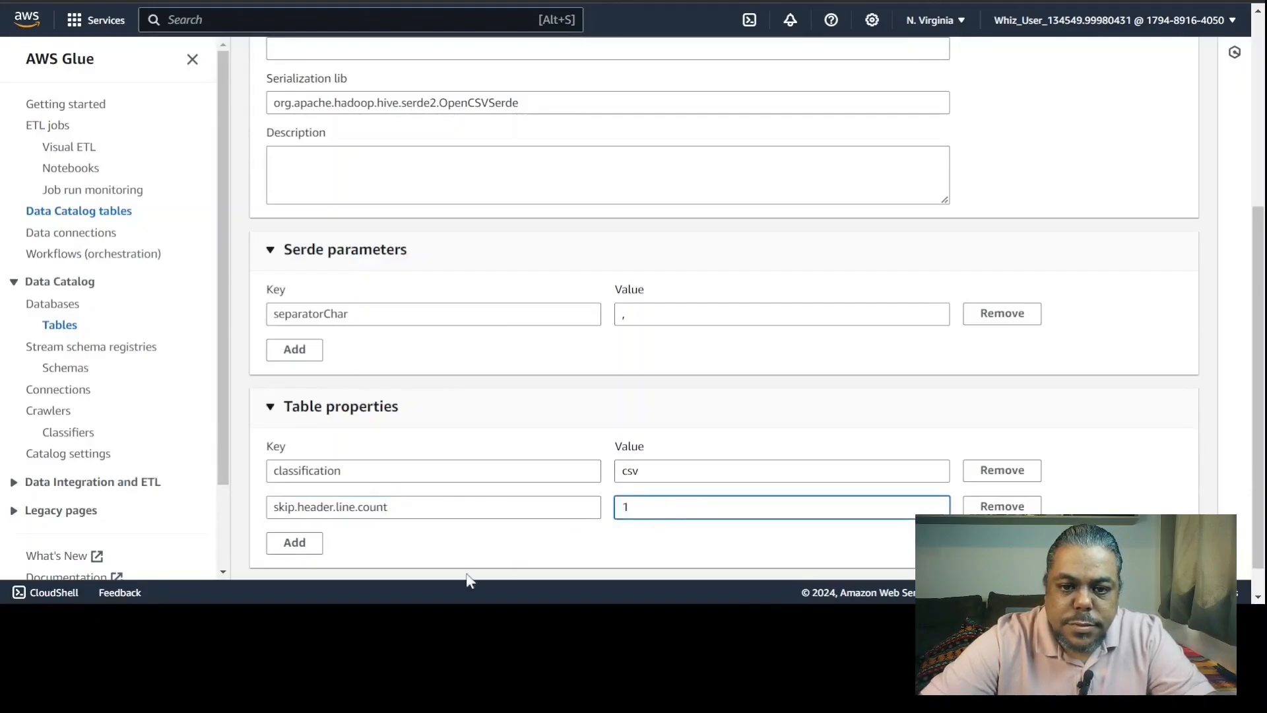
Save the edited table and review its updated table properties and schema.
left_click(295, 541)
scroll(861, 446, "down", 1)
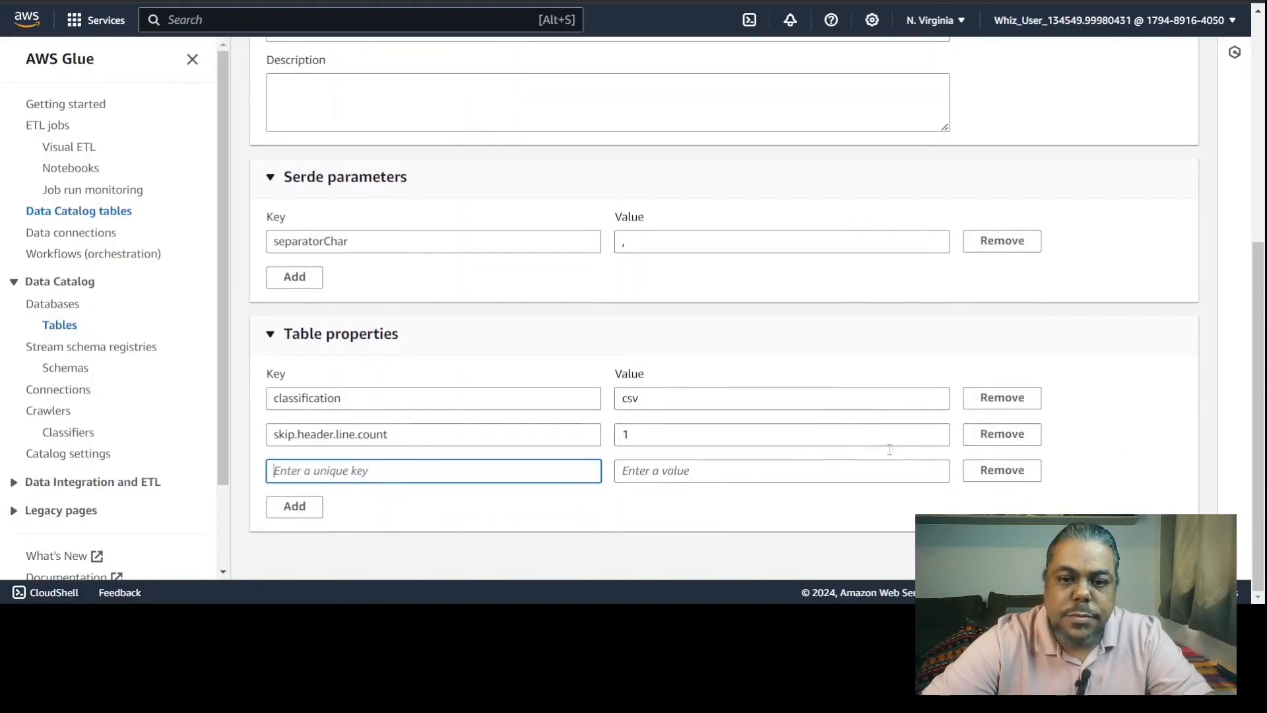
left_click(1174, 555)
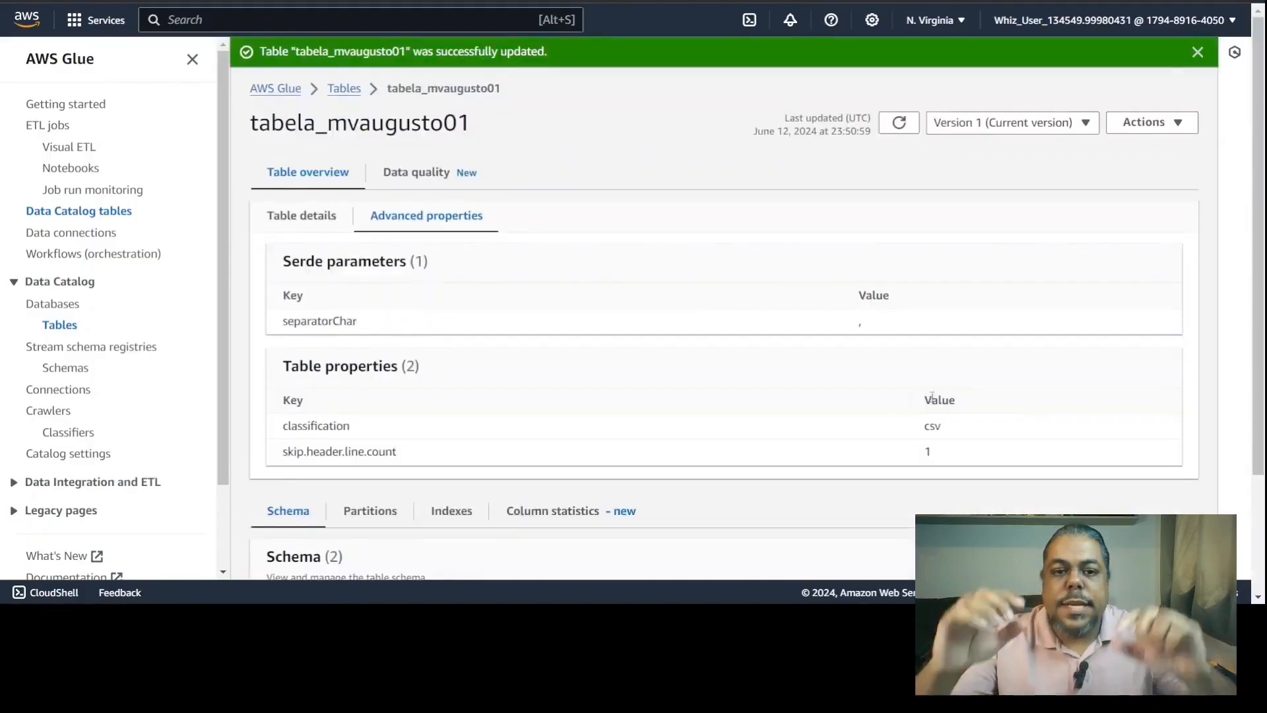
scroll(872, 442, "down", 2)
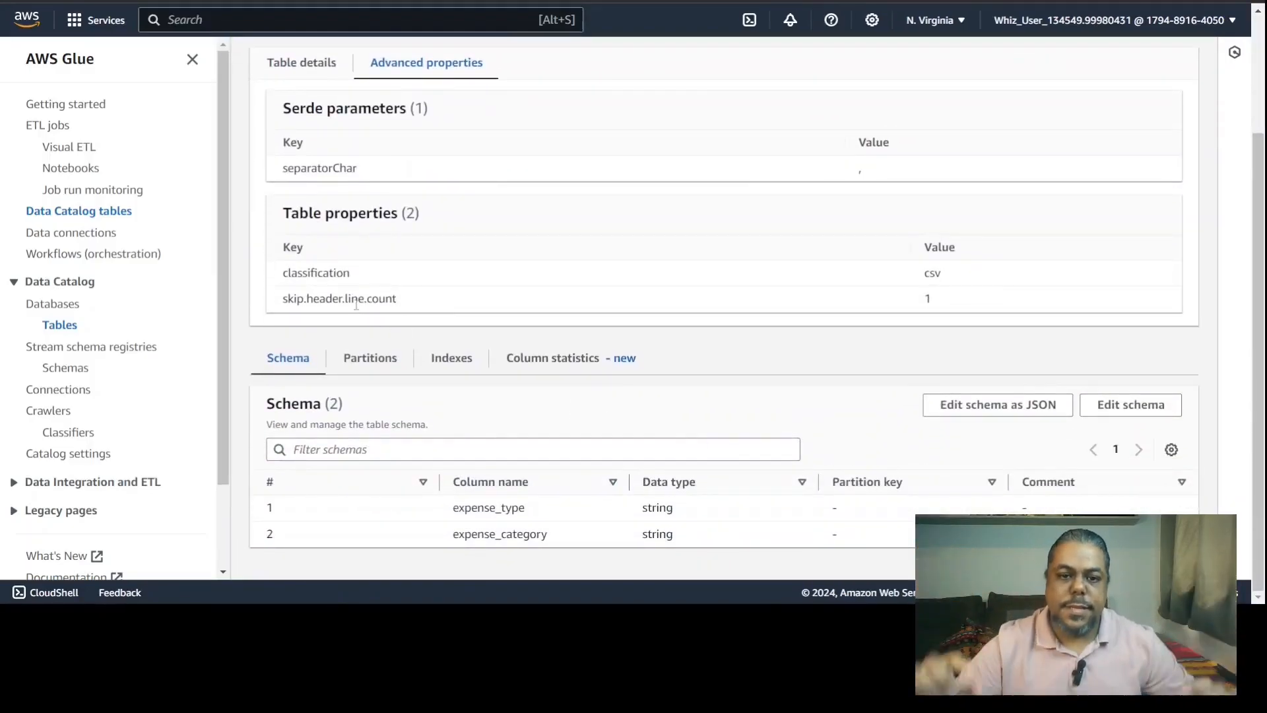
scroll(462, 297, "up", 3)
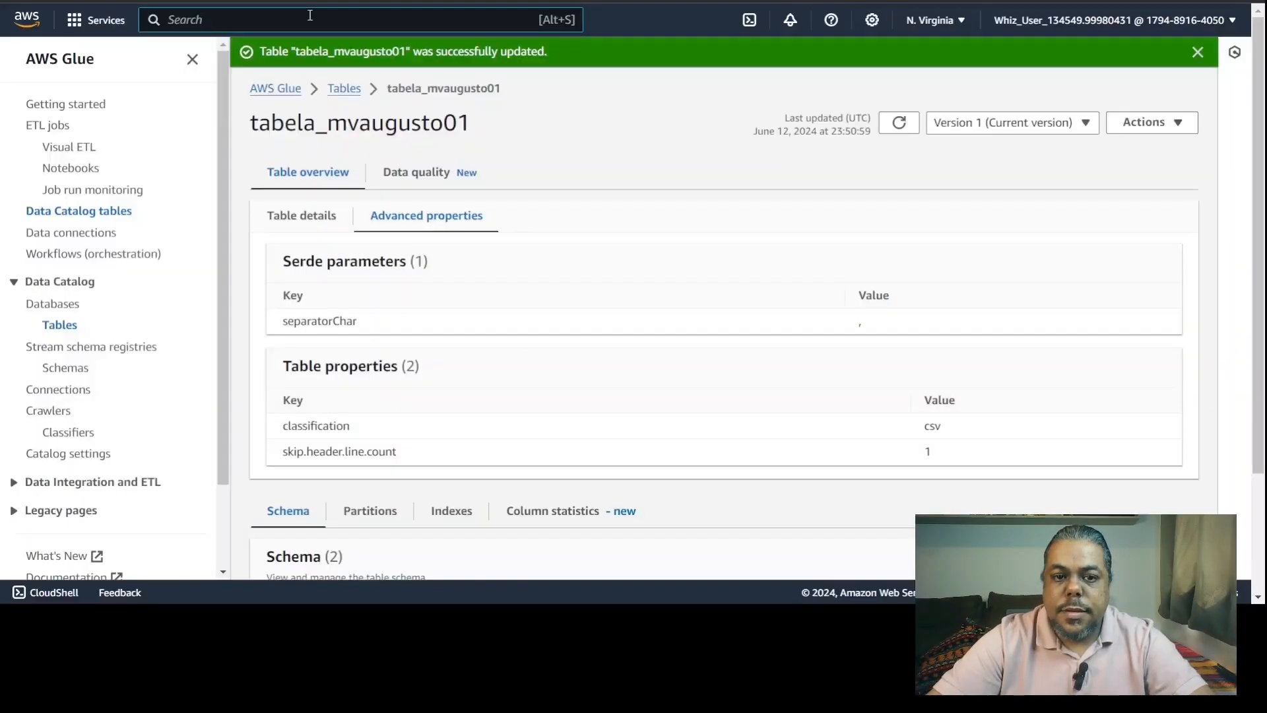
Switch to the Athena query editor and review the first row of the previous query results.
left_click(310, 14)
type("athena")
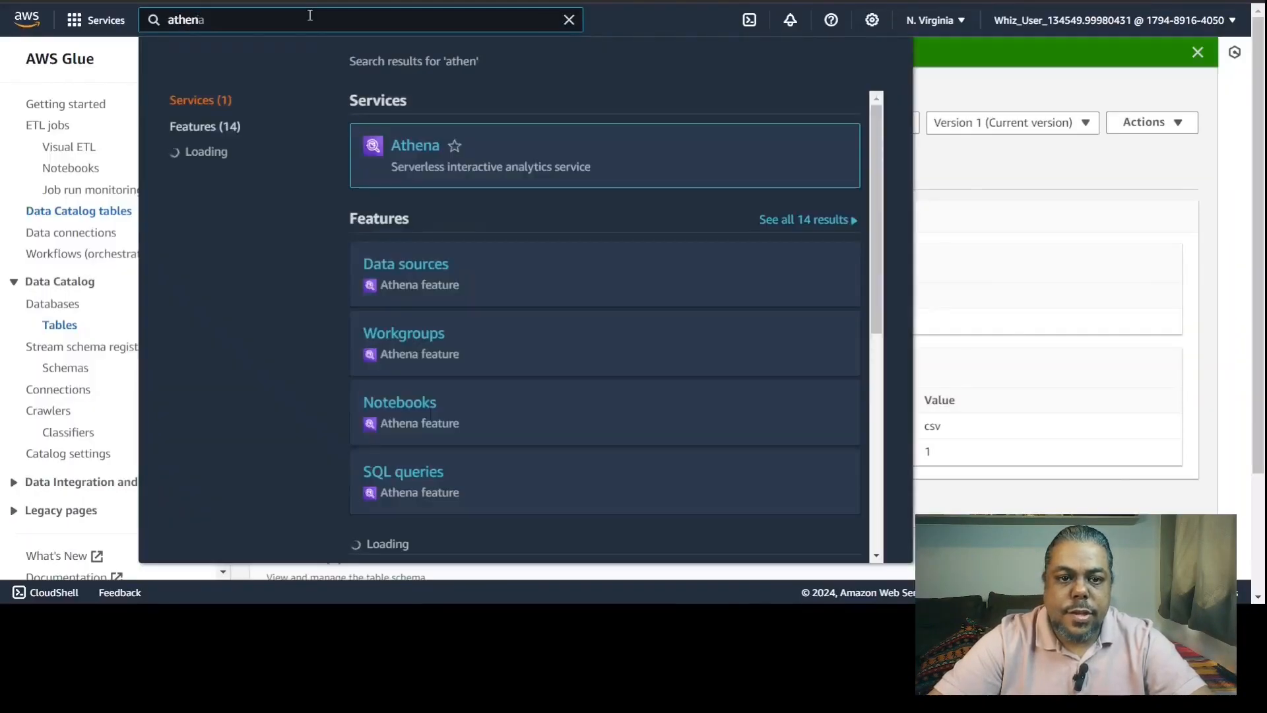
left_click(401, 143)
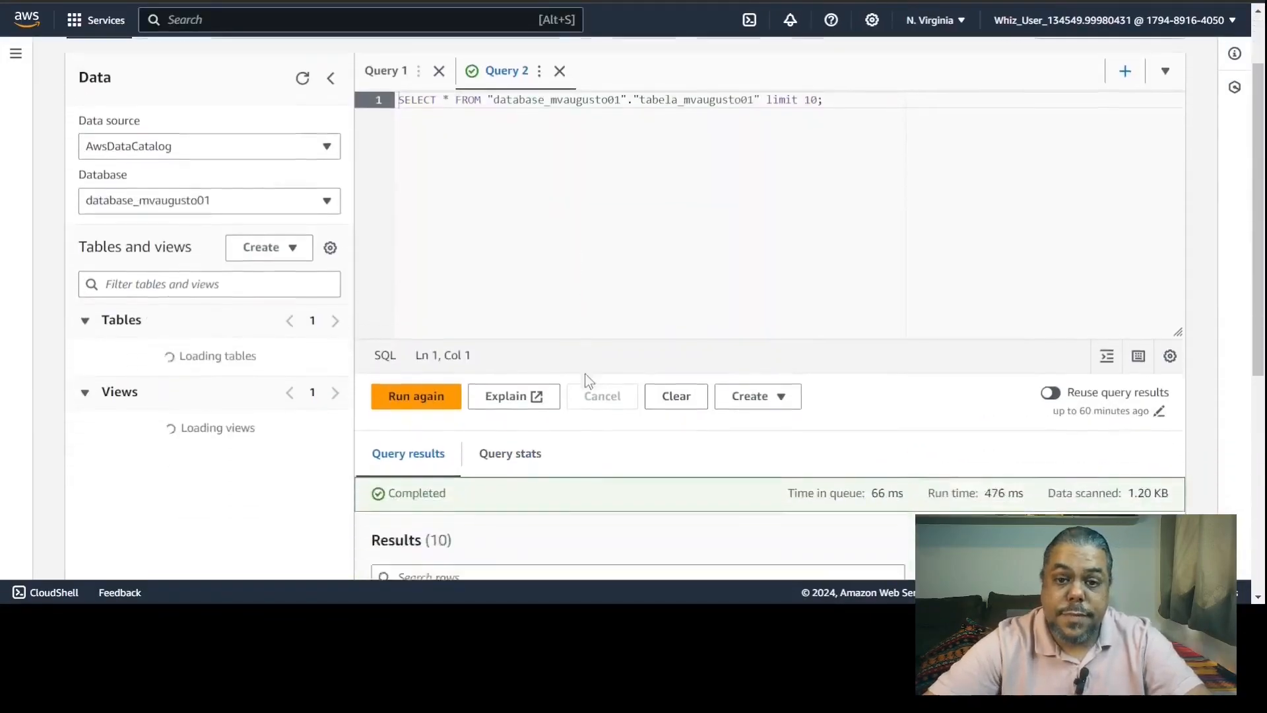
scroll(584, 373, "down", 3)
left_click_drag(917, 426, 423, 394)
scroll(568, 308, "up", 4)
Rerun the SELECT query limited to 10 rows and compare the first result row with the column headers.
left_click_drag(861, 197, 558, 183)
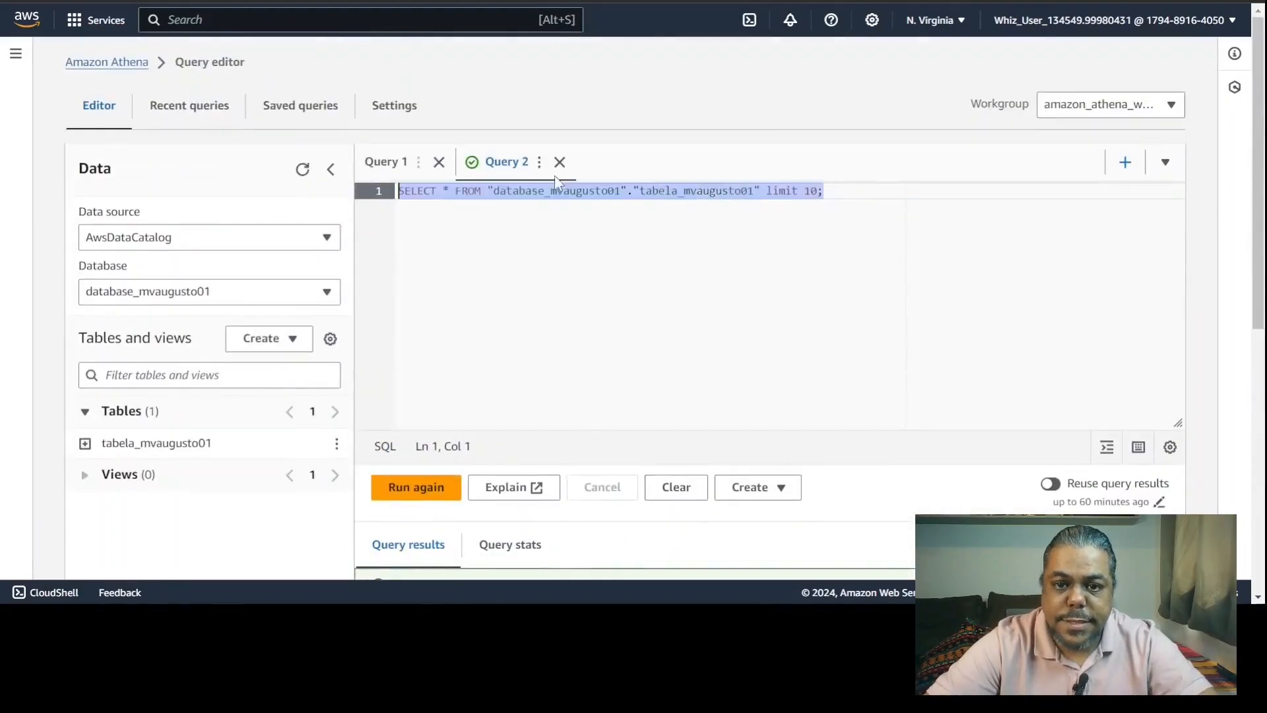
left_click(416, 480)
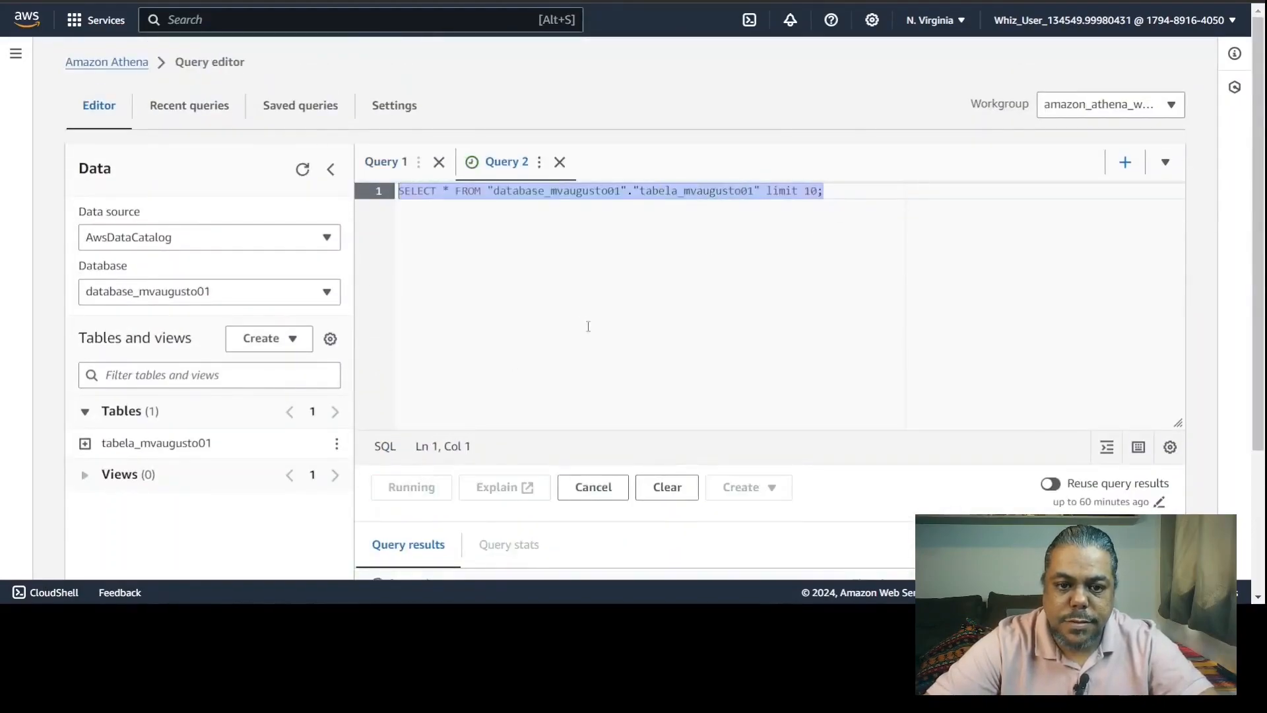
scroll(592, 391, "down", 3)
scroll(755, 431, "down", 2)
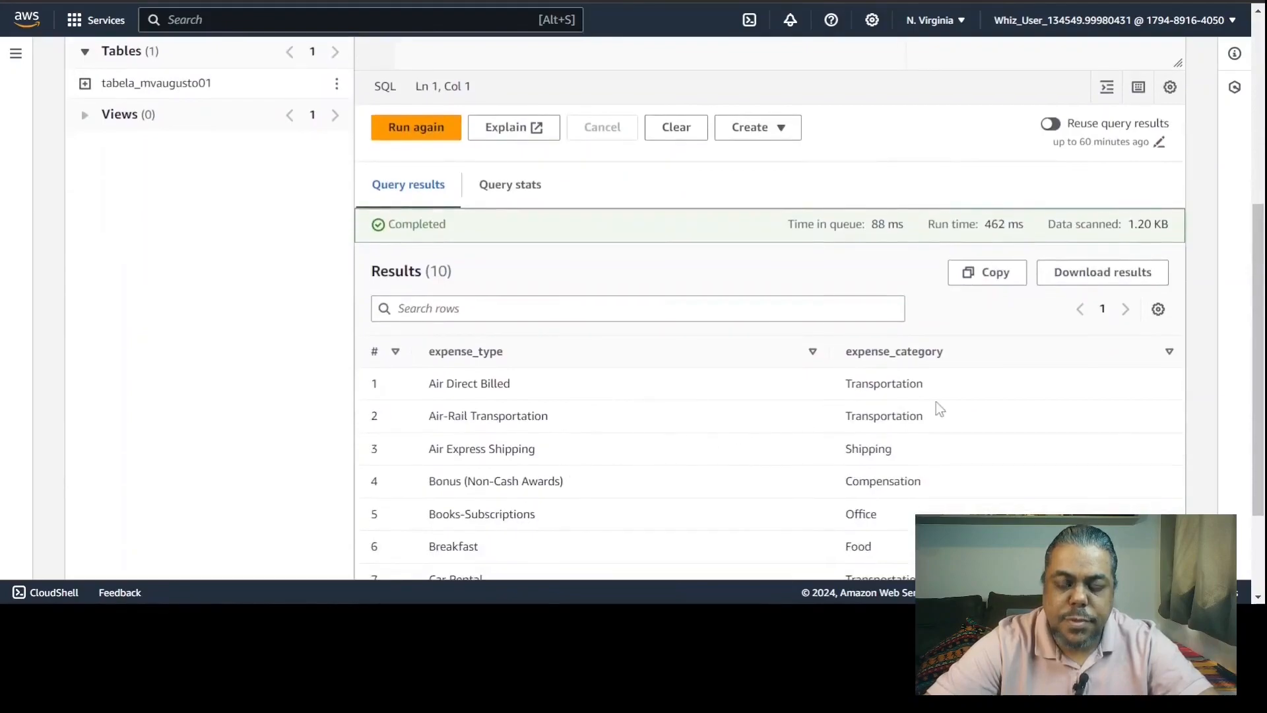
left_click_drag(934, 387, 419, 363)
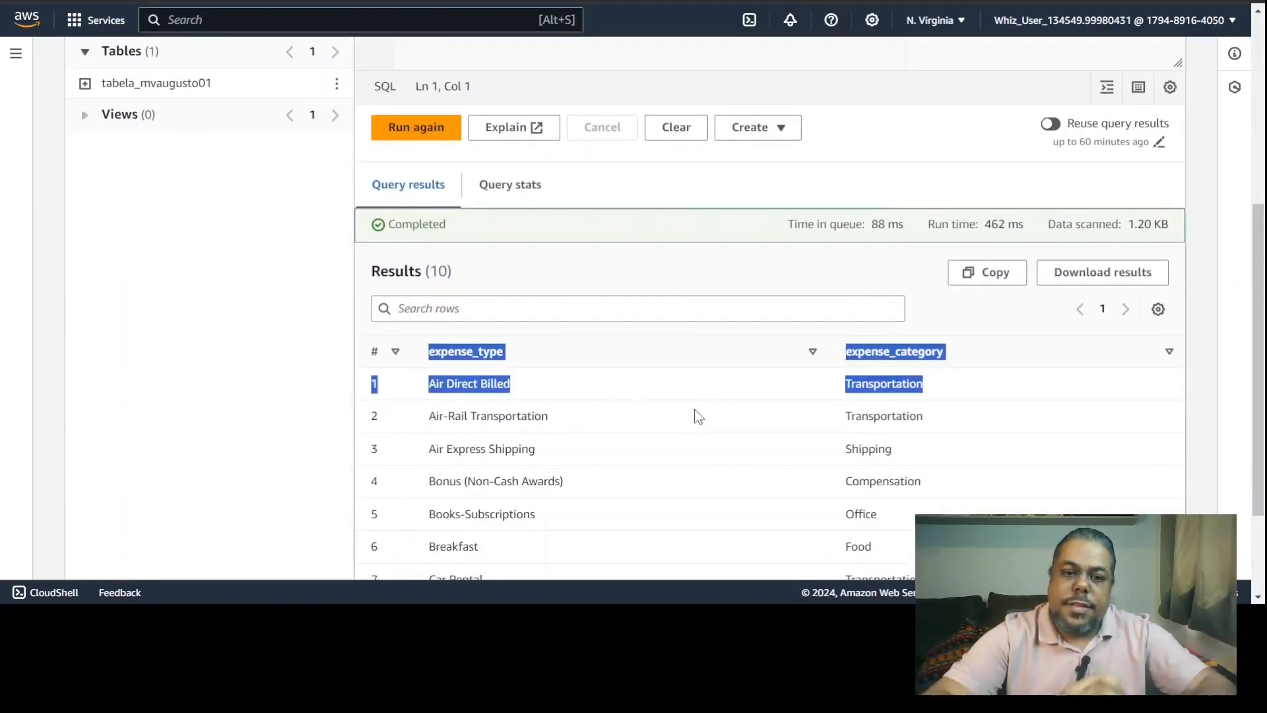
Replace the query's limit 10; clause with a where keyword two lines below the SELECT statement.
scroll(747, 380, "up", 5)
left_click(624, 238)
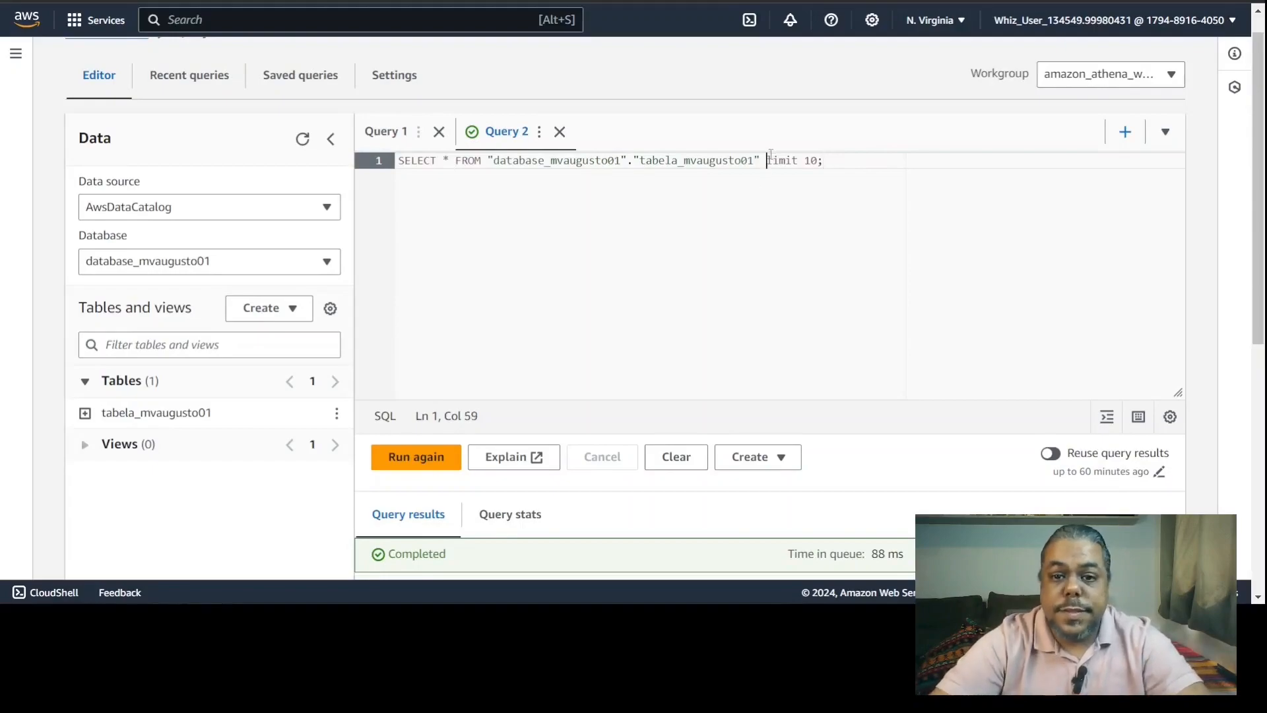
key("Return")
key("Return")
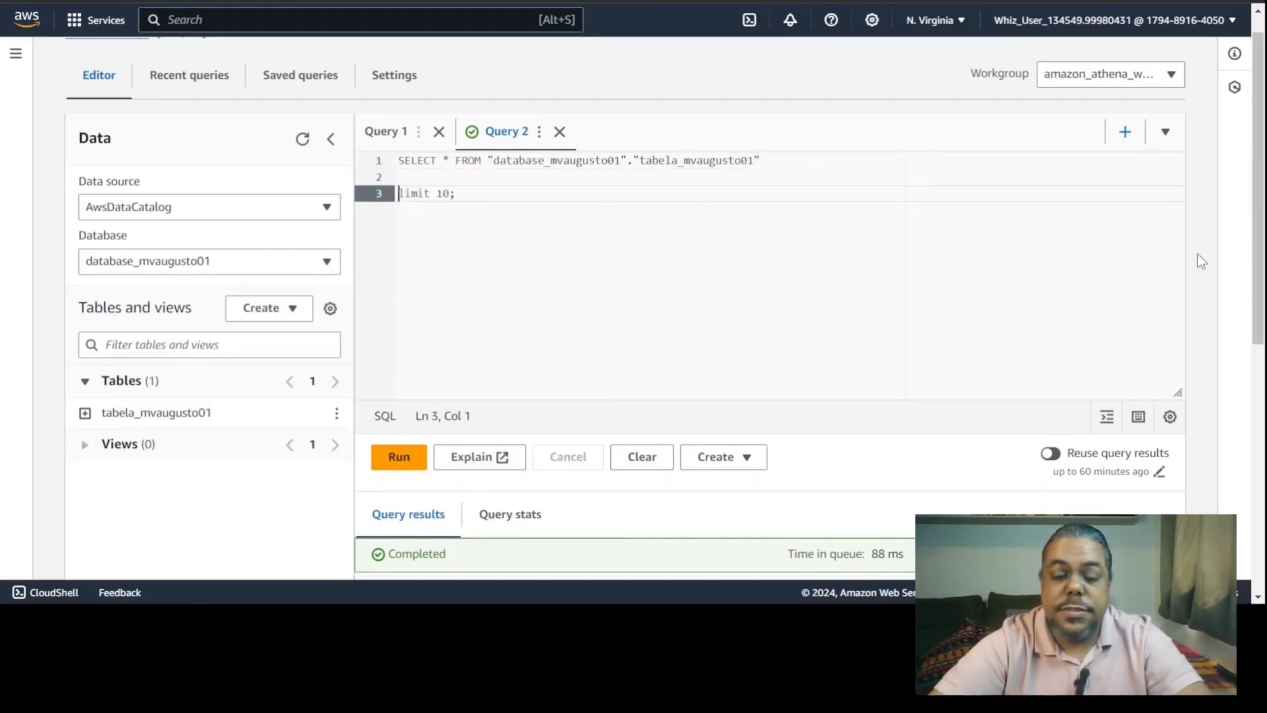
type("where")
key("shift+End")
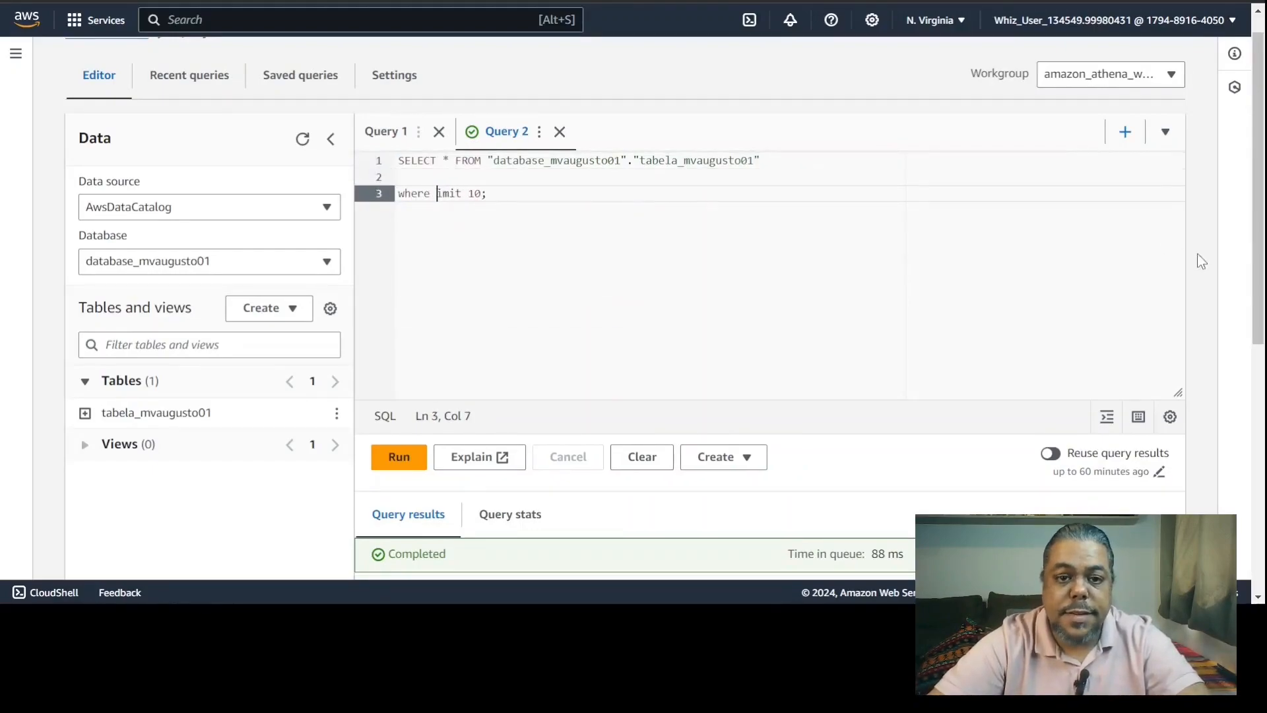
key("Delete")
scroll(1198, 254, "up", 1)
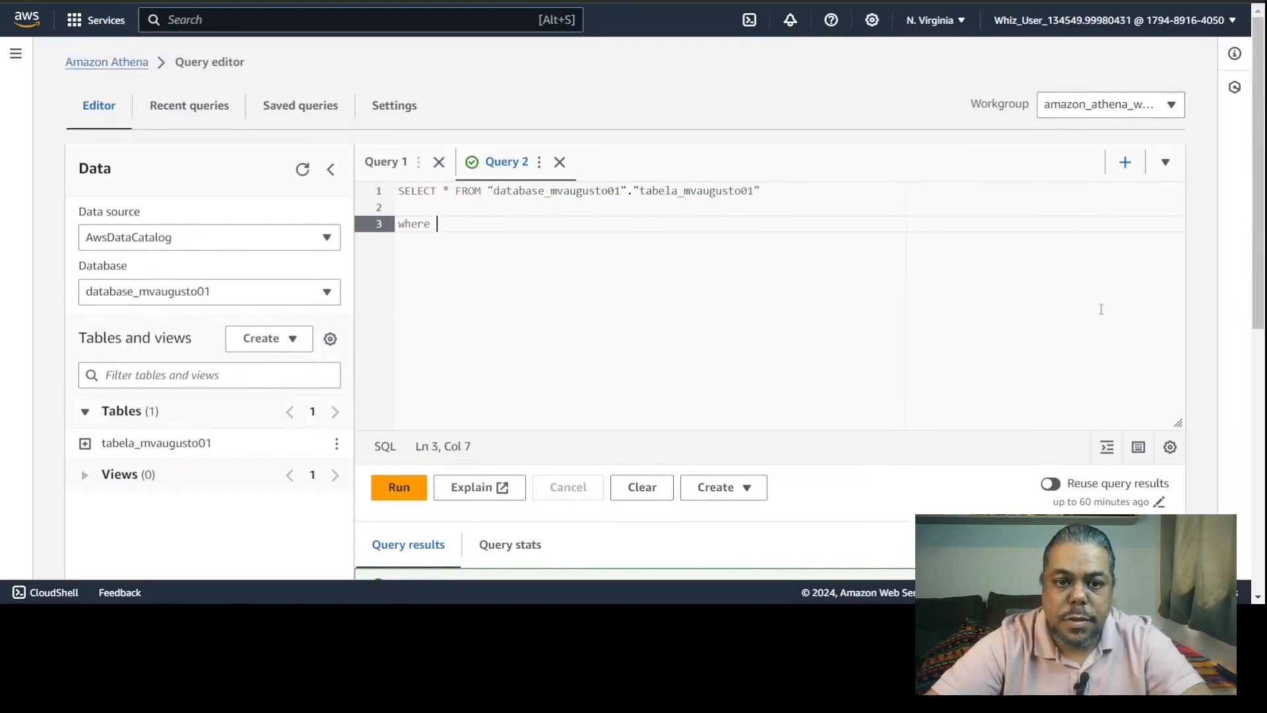
Copy the expense_type column name from the results into the where clause and follow it with an equals sign.
scroll(767, 374, "down", 5)
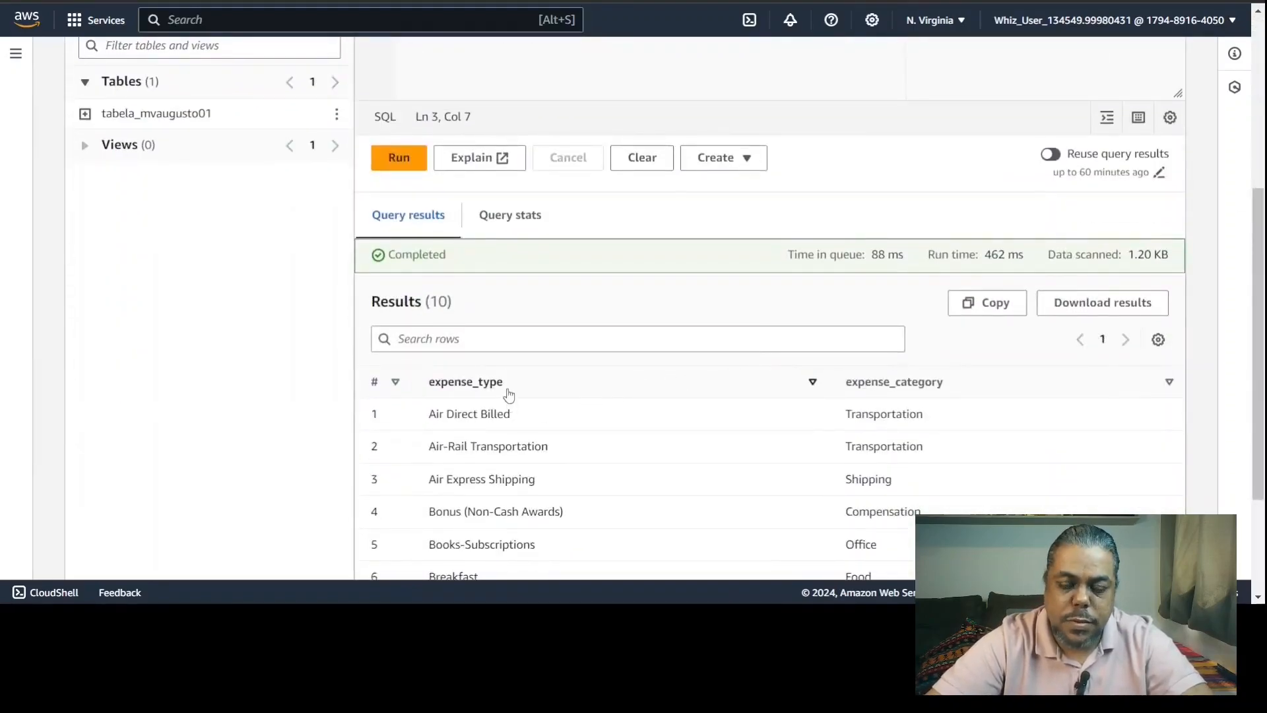
left_click_drag(506, 388, 443, 399)
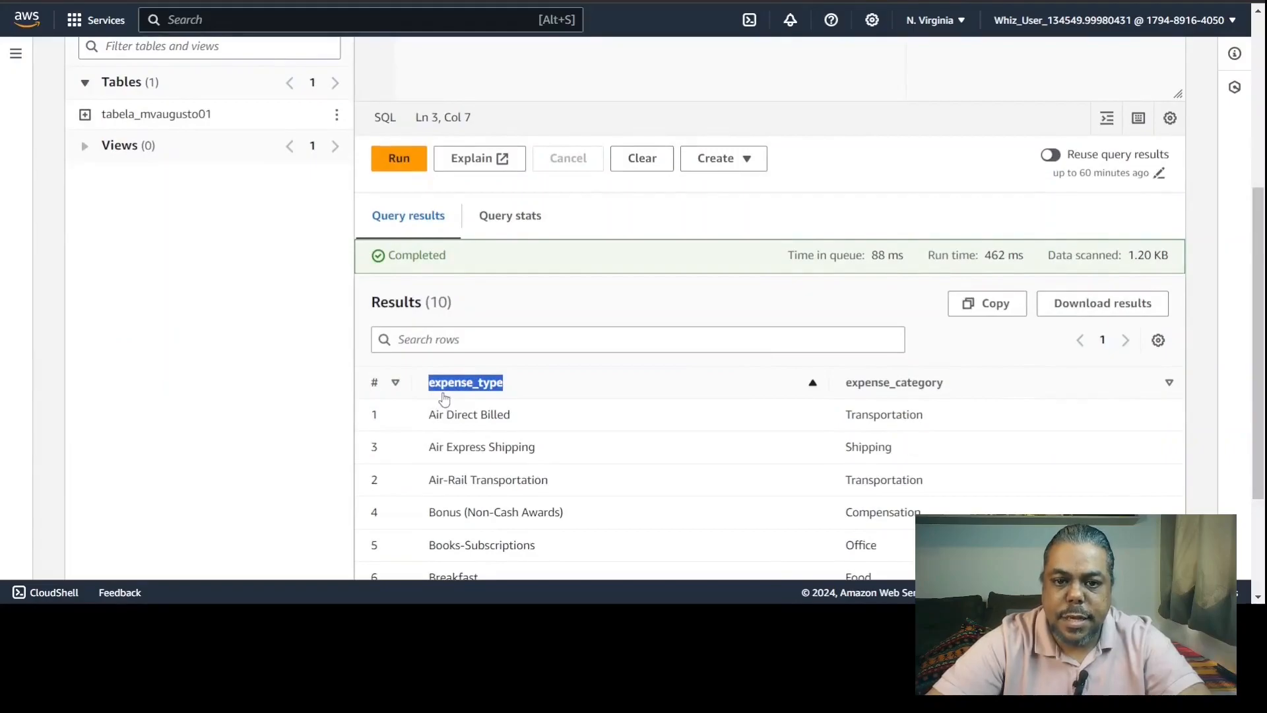
key("ctrl+c")
scroll(444, 399, "up", 5)
left_click(461, 228)
key("ctrl+v")
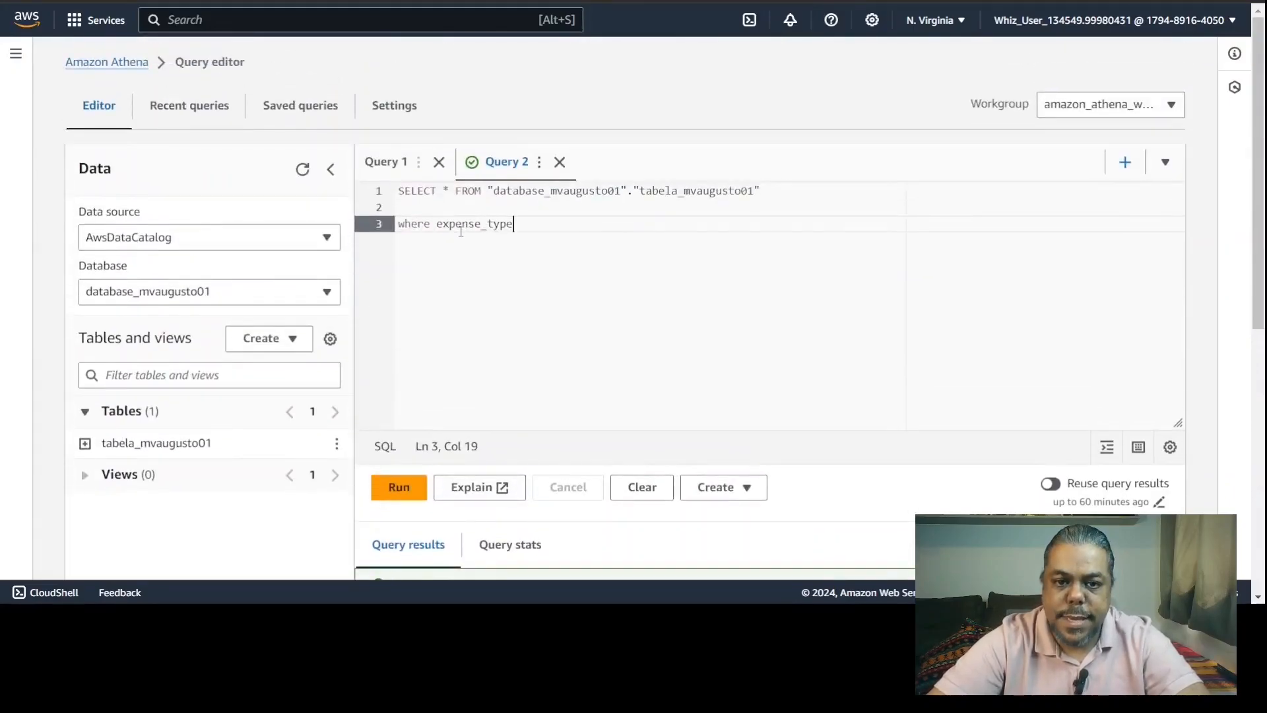
type("=")
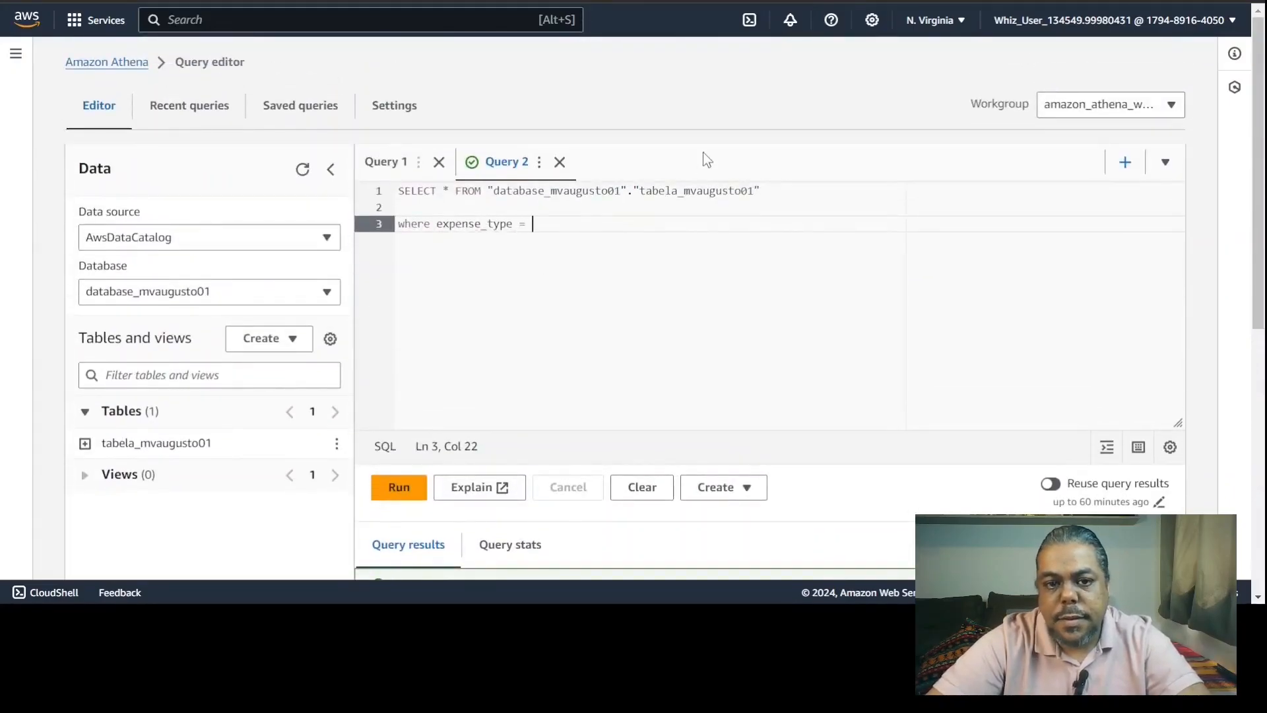
Complete the where condition with the value 'Air-Rail Transportation' from the results and select the whole query.
scroll(635, 286, "down", 4)
scroll(535, 479, "down", 2)
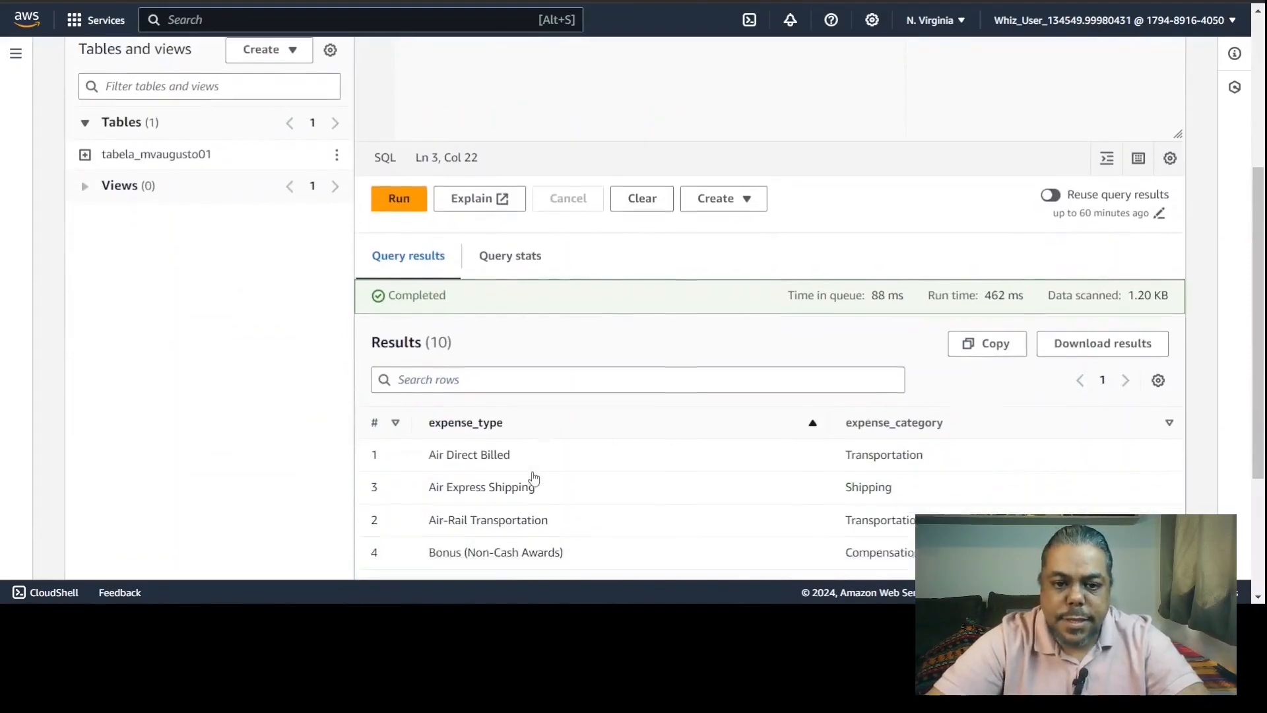
left_click_drag(559, 489, 423, 500)
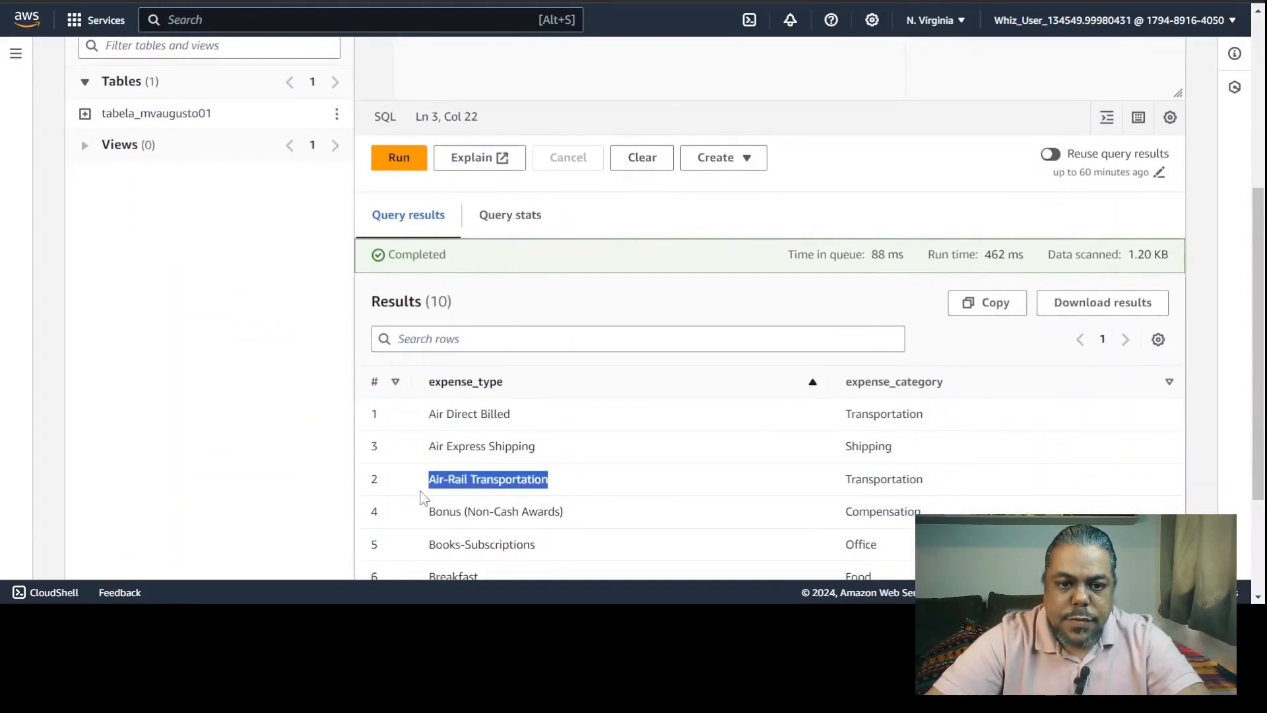
scroll(581, 358, "up", 5)
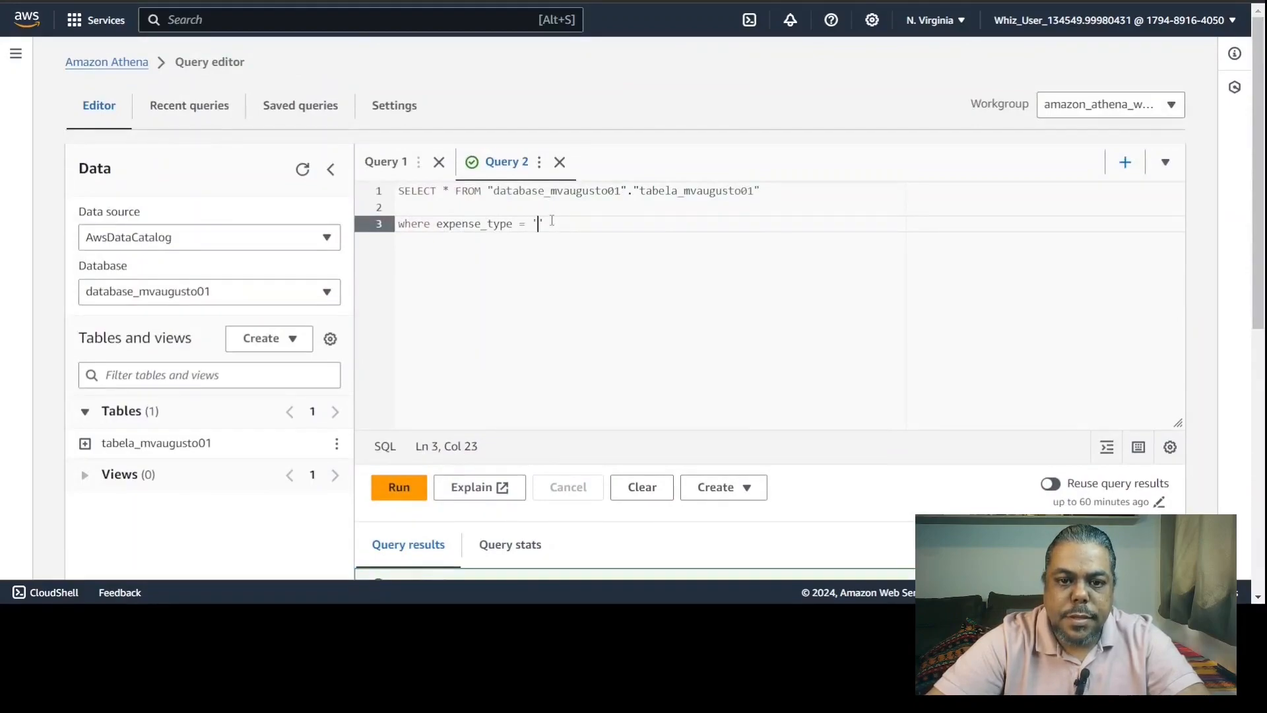
key("ctrl+v")
left_click_drag(719, 254, 380, 195)
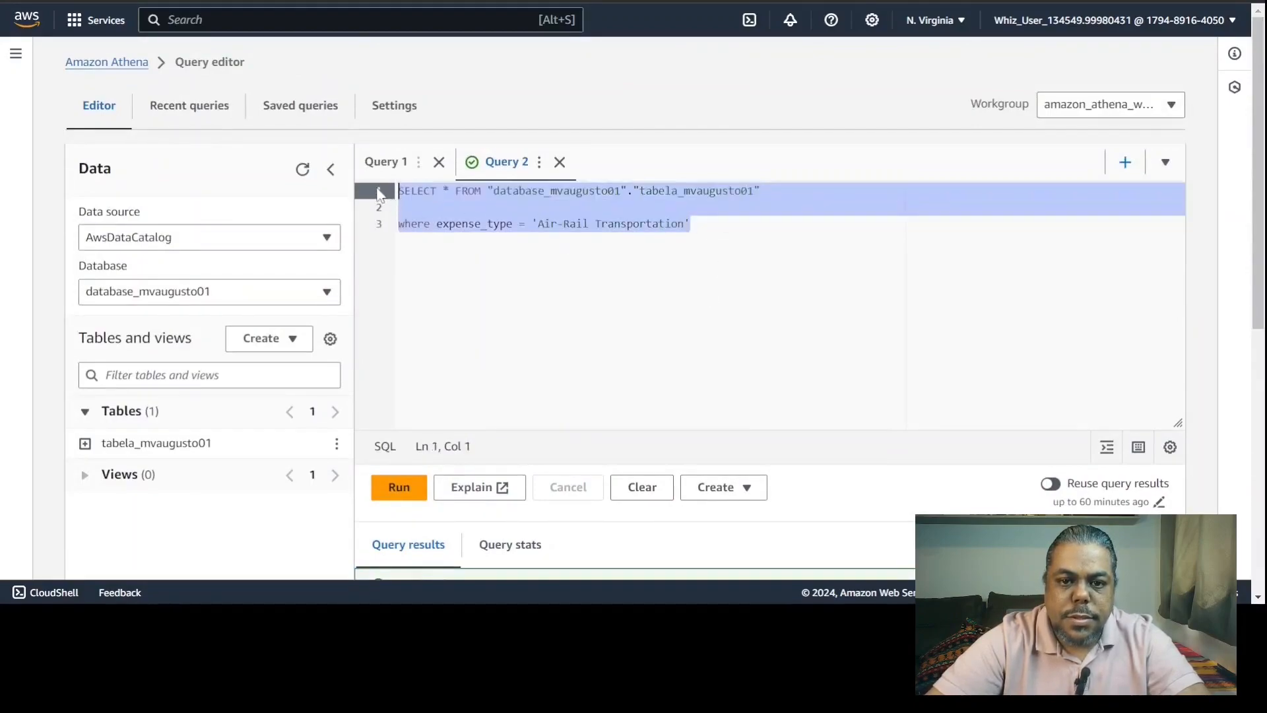
Run the query filtered on 'Air-Rail Transportation' and check the expense category of the returned row.
left_click(399, 488)
scroll(605, 416, "down", 4)
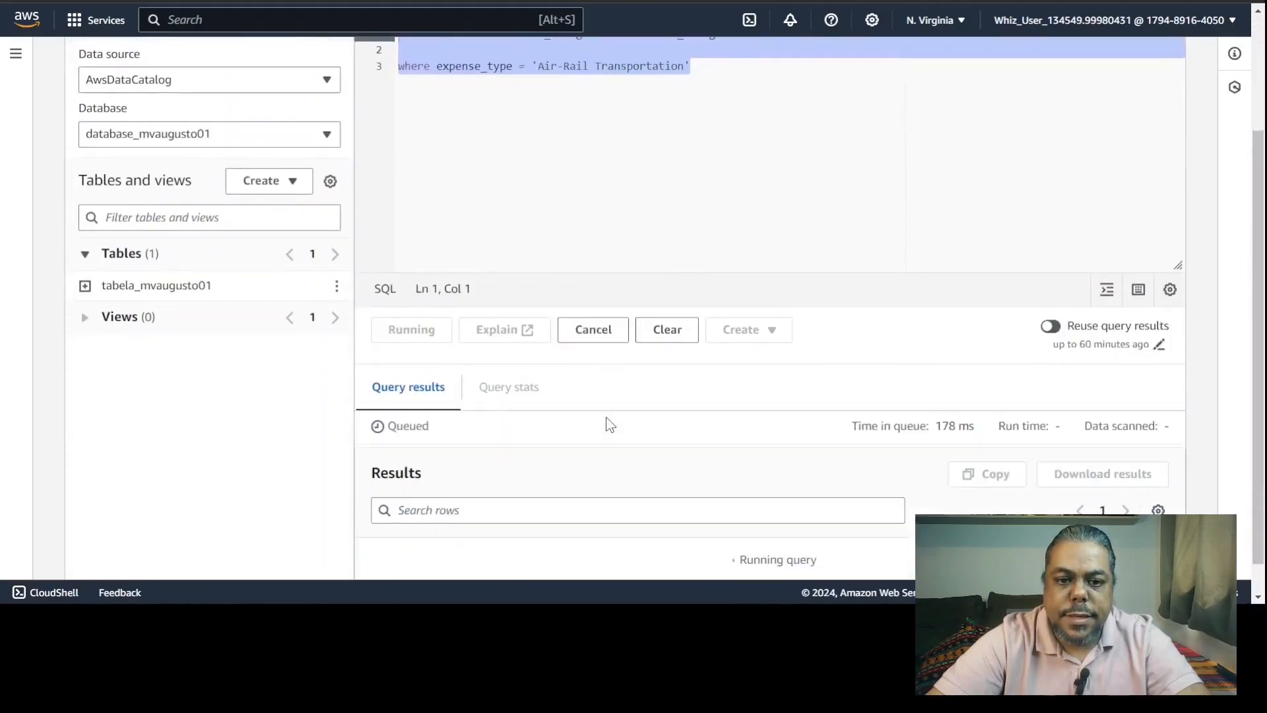
scroll(606, 417, "down", 1)
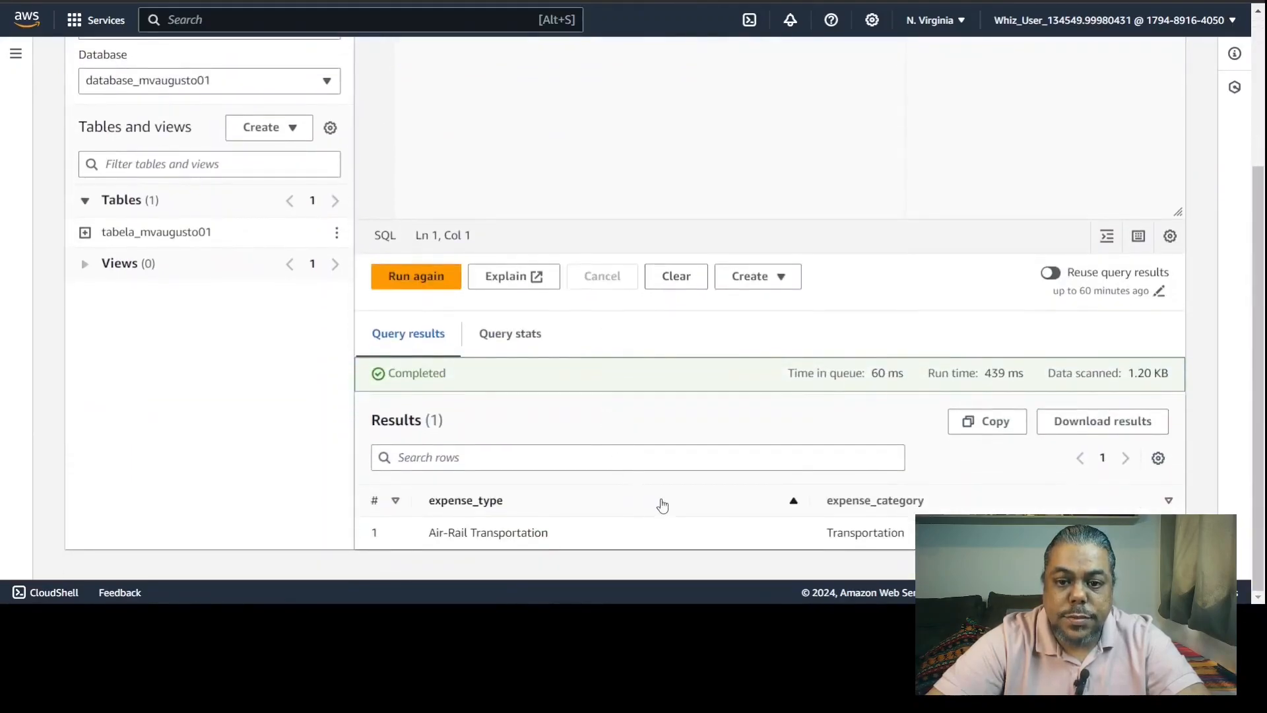
left_click_drag(913, 540, 807, 529)
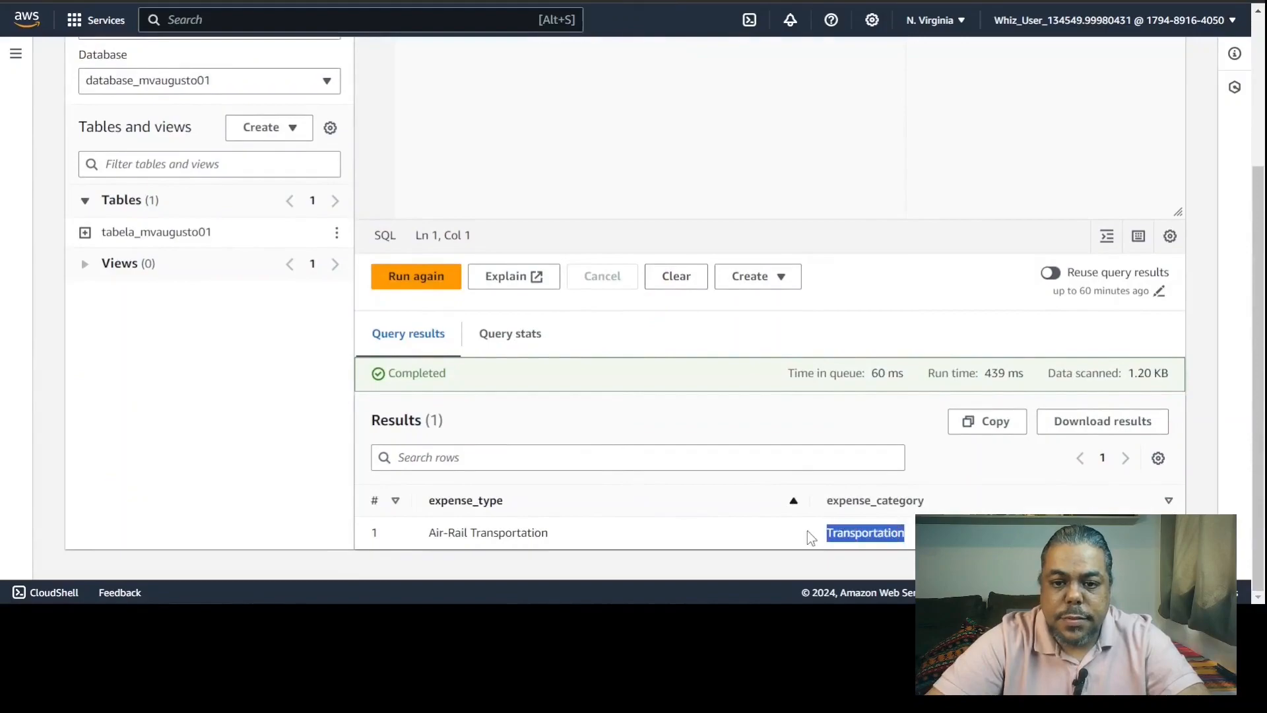
scroll(773, 371, "up", 3)
scroll(773, 372, "up", 1)
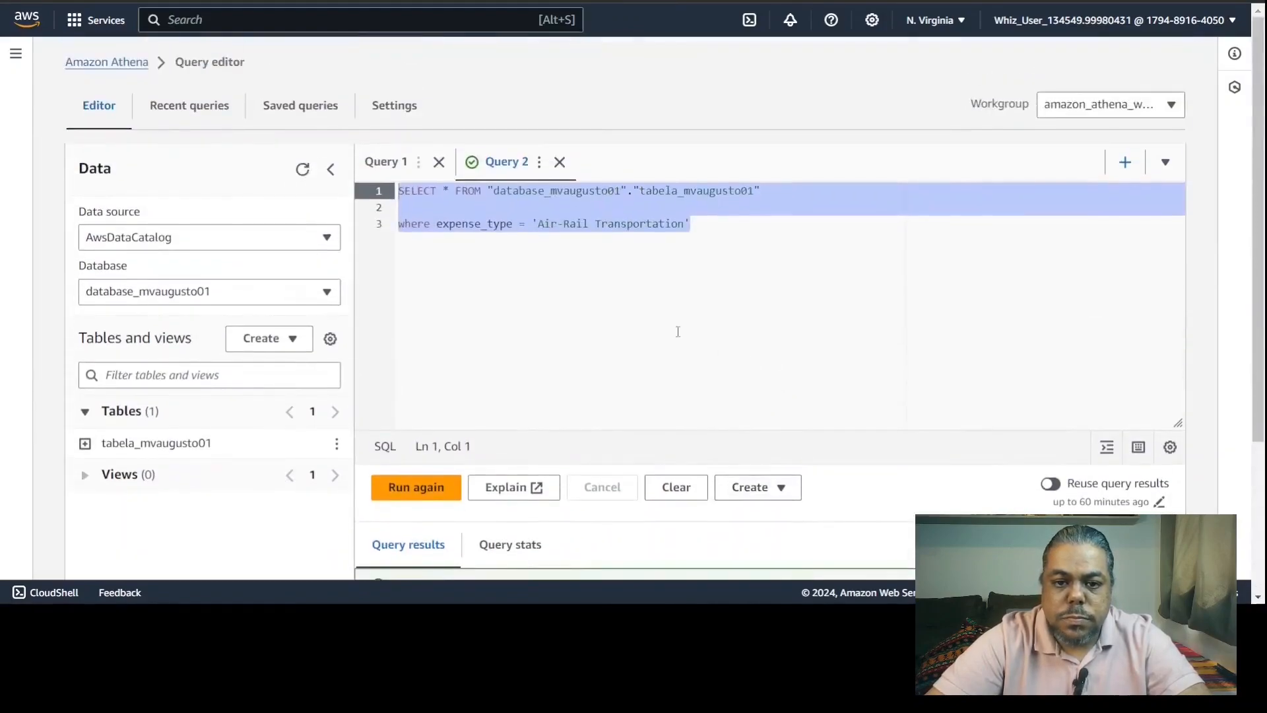
Comment out the where line with -- and enter limit 10 on the empty line above it.
left_click(416, 210)
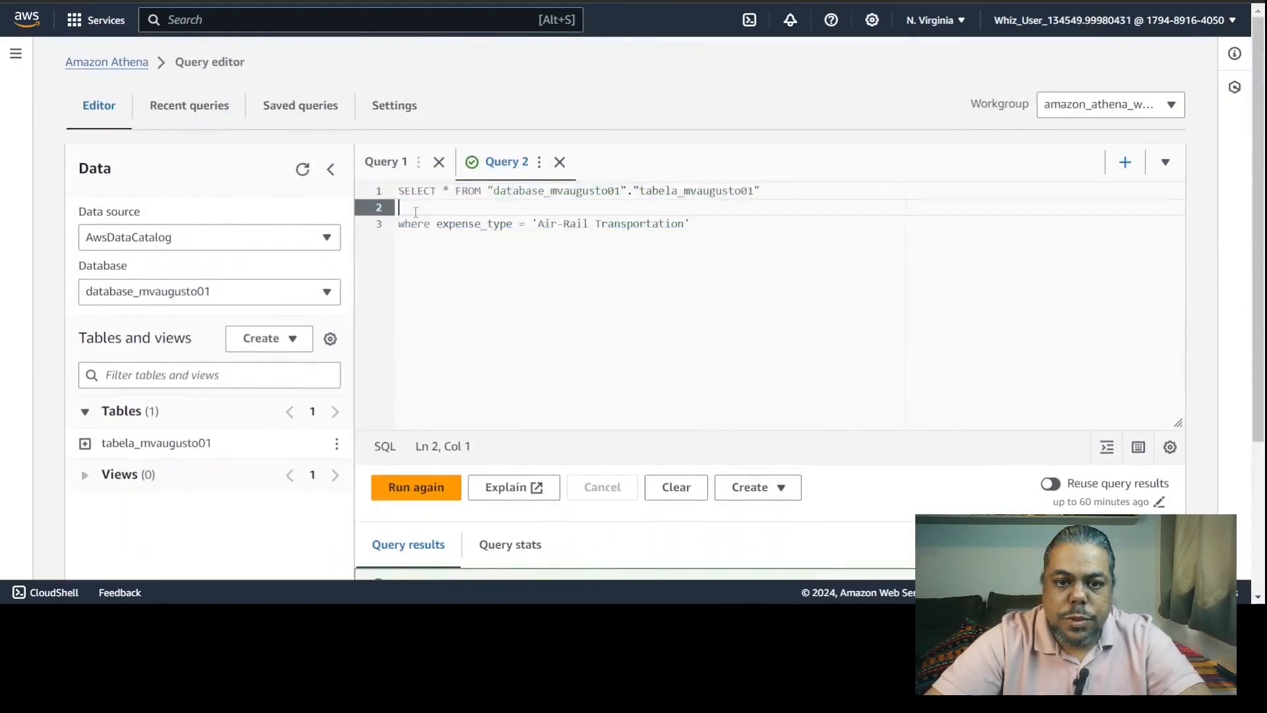
key("Down")
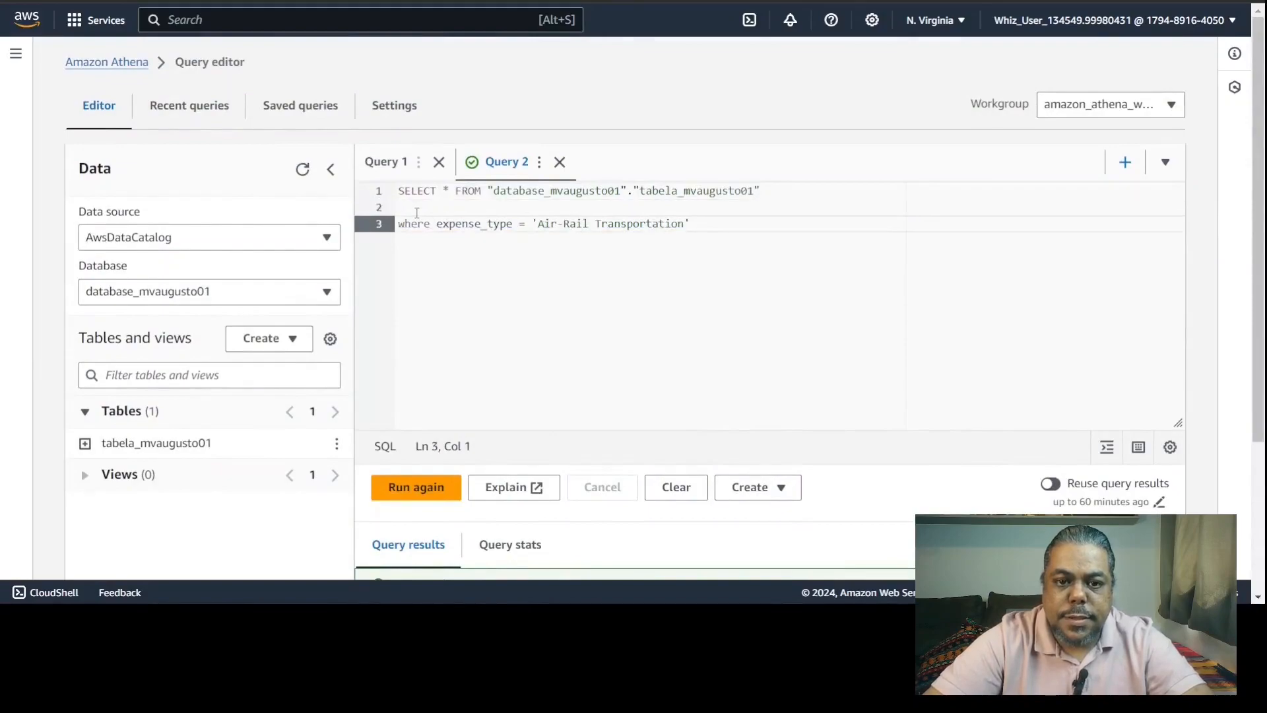
type("--")
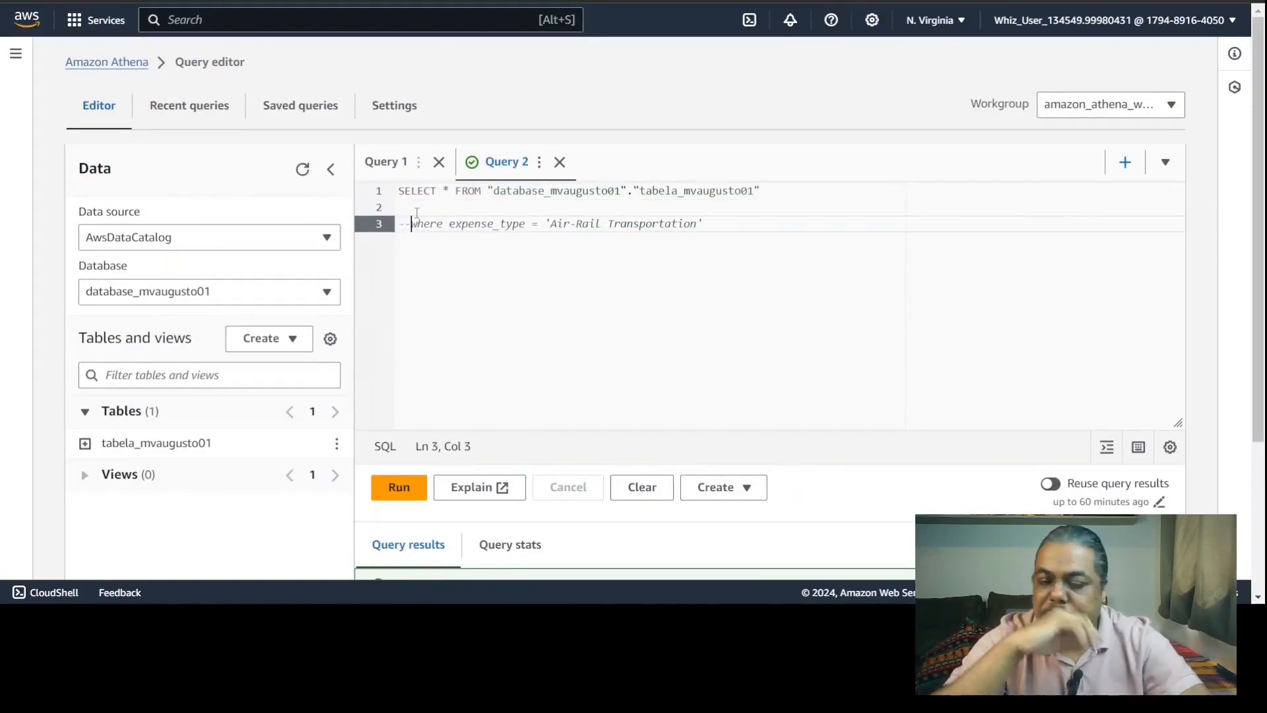
key("Up")
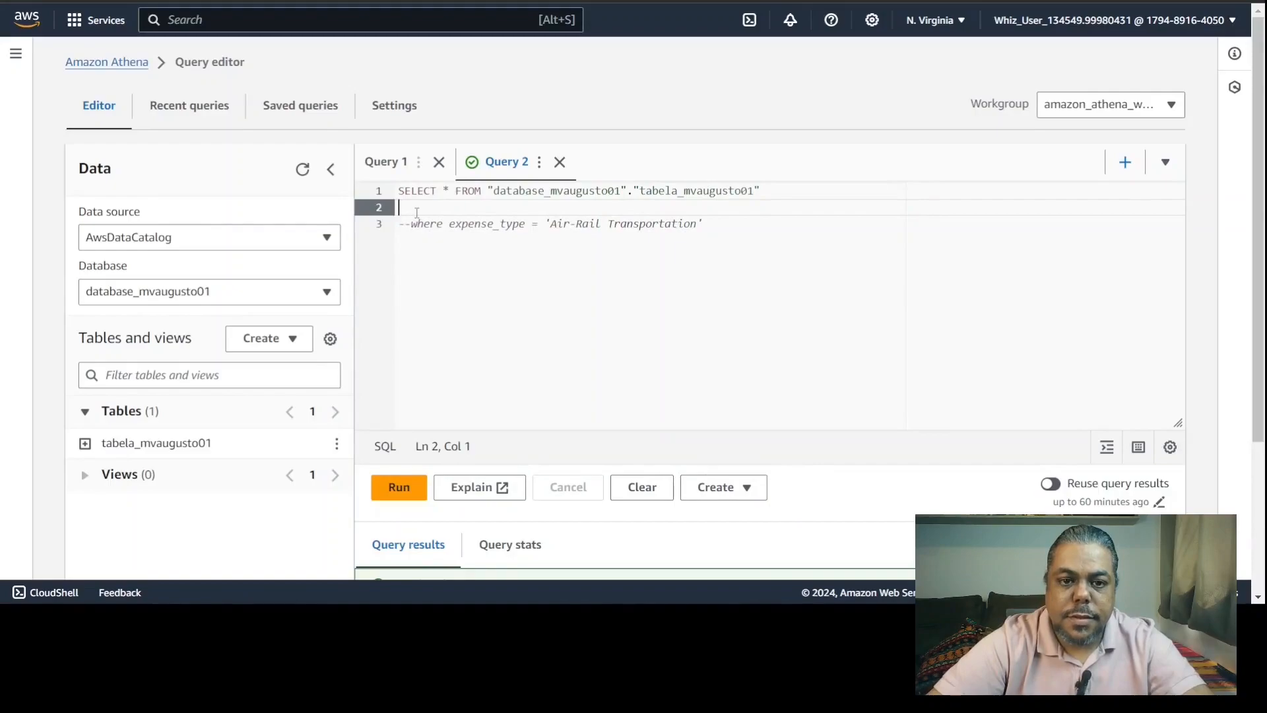
type("limit 10")
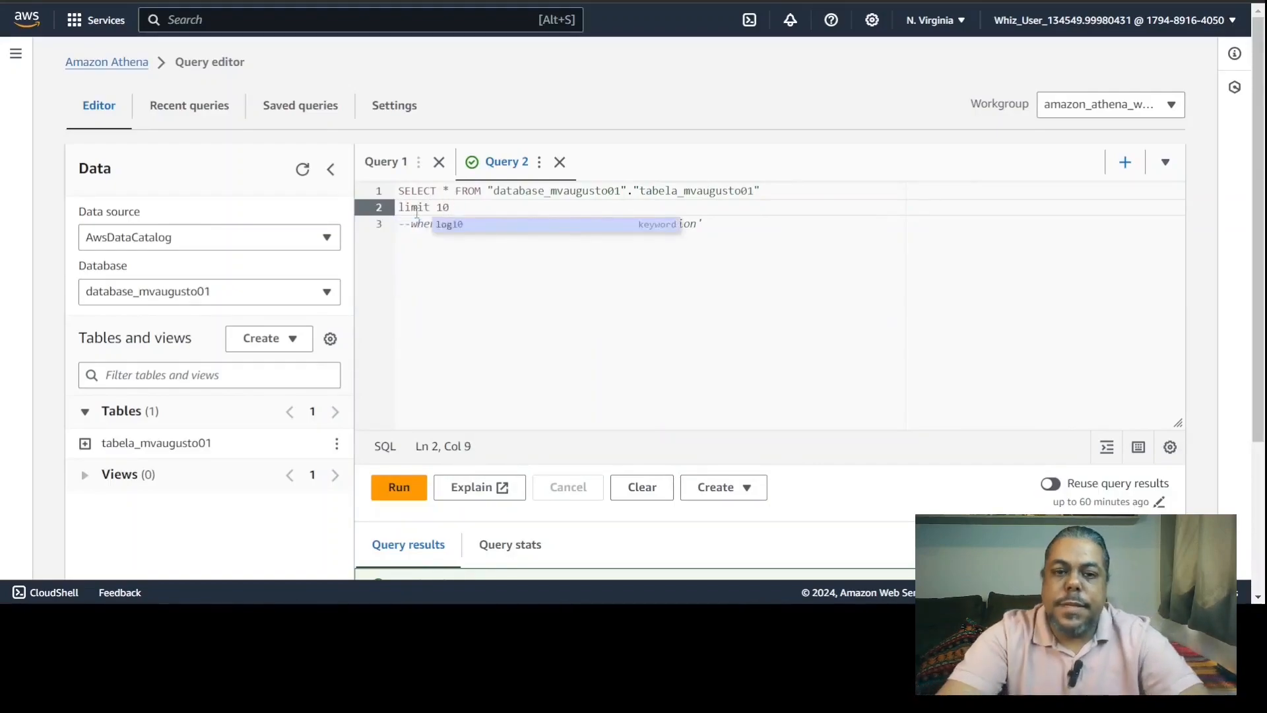
key("Escape")
Run only the SELECT and limit 10 lines, and examine the Breakfast row and its category in the results.
key("ctrl+shift+Home")
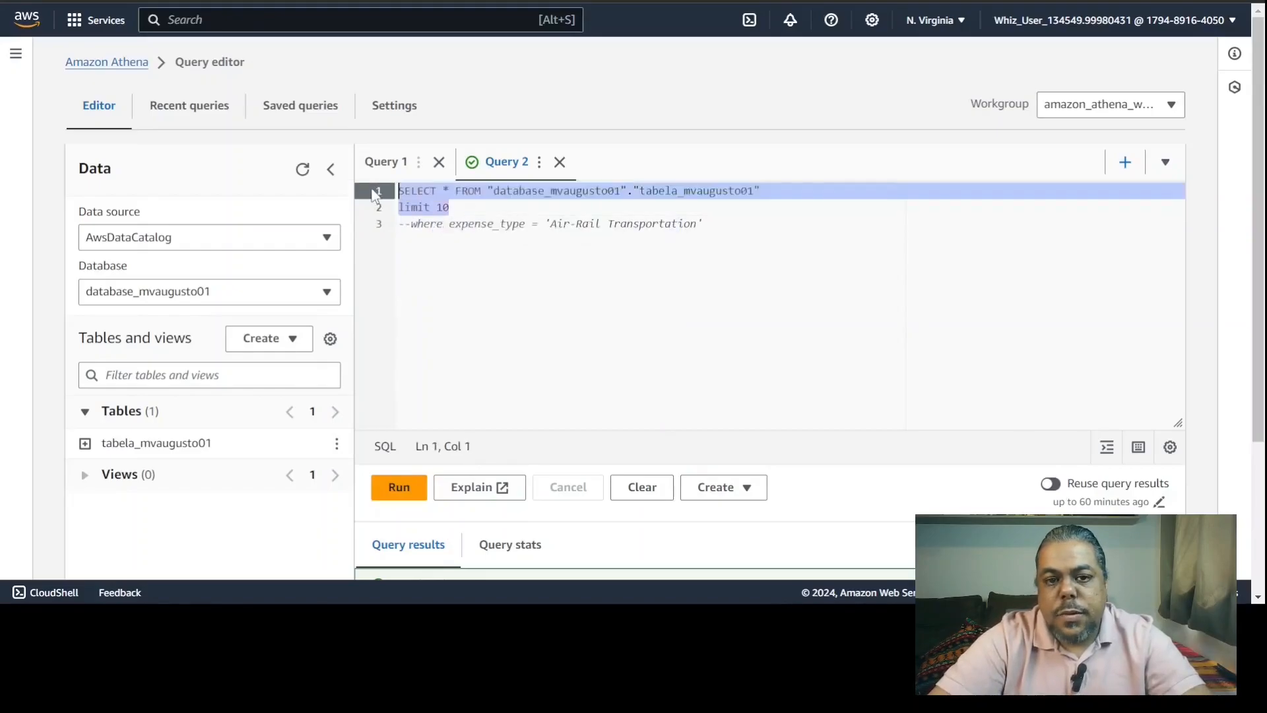
left_click(394, 486)
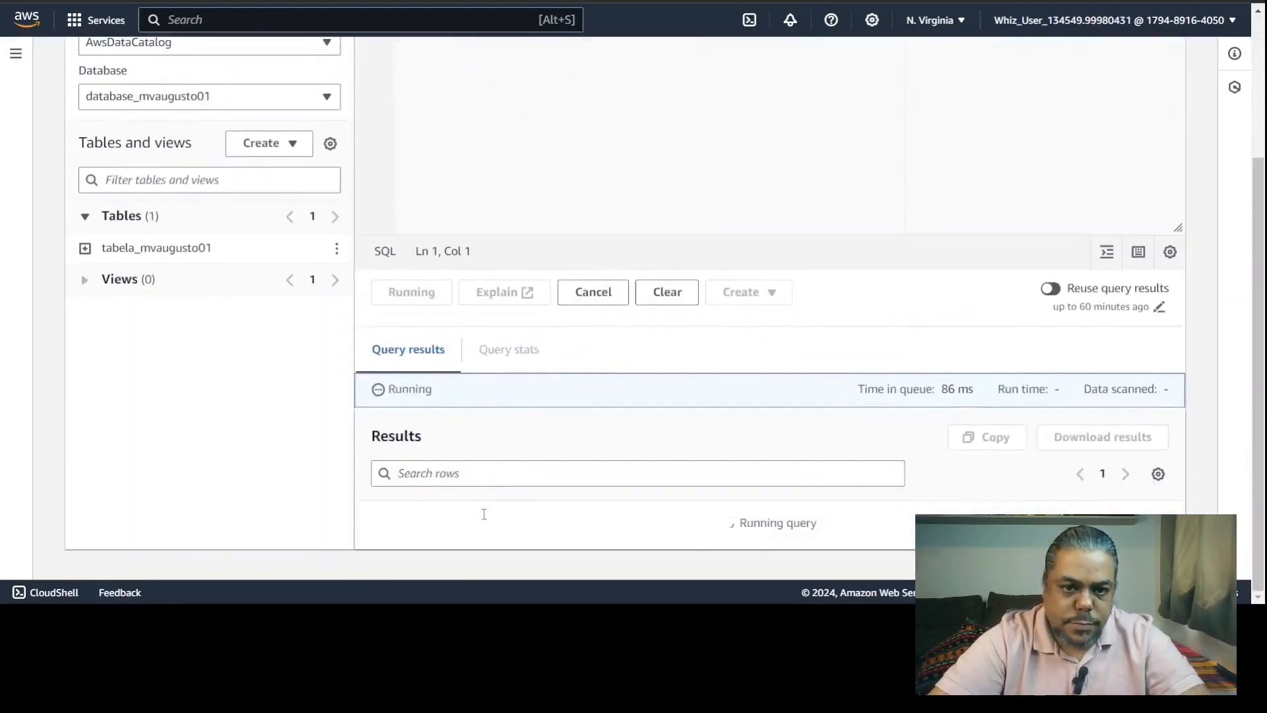
scroll(492, 510, "down", 4)
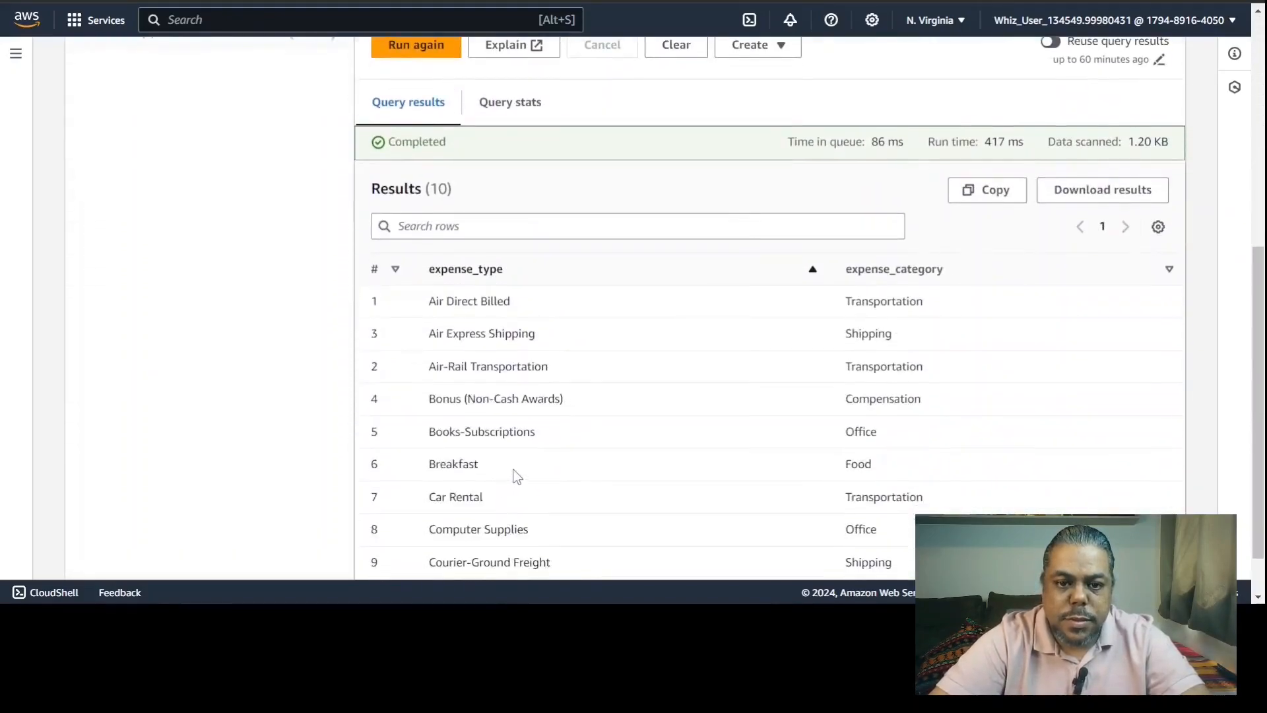
scroll(518, 474, "down", 1)
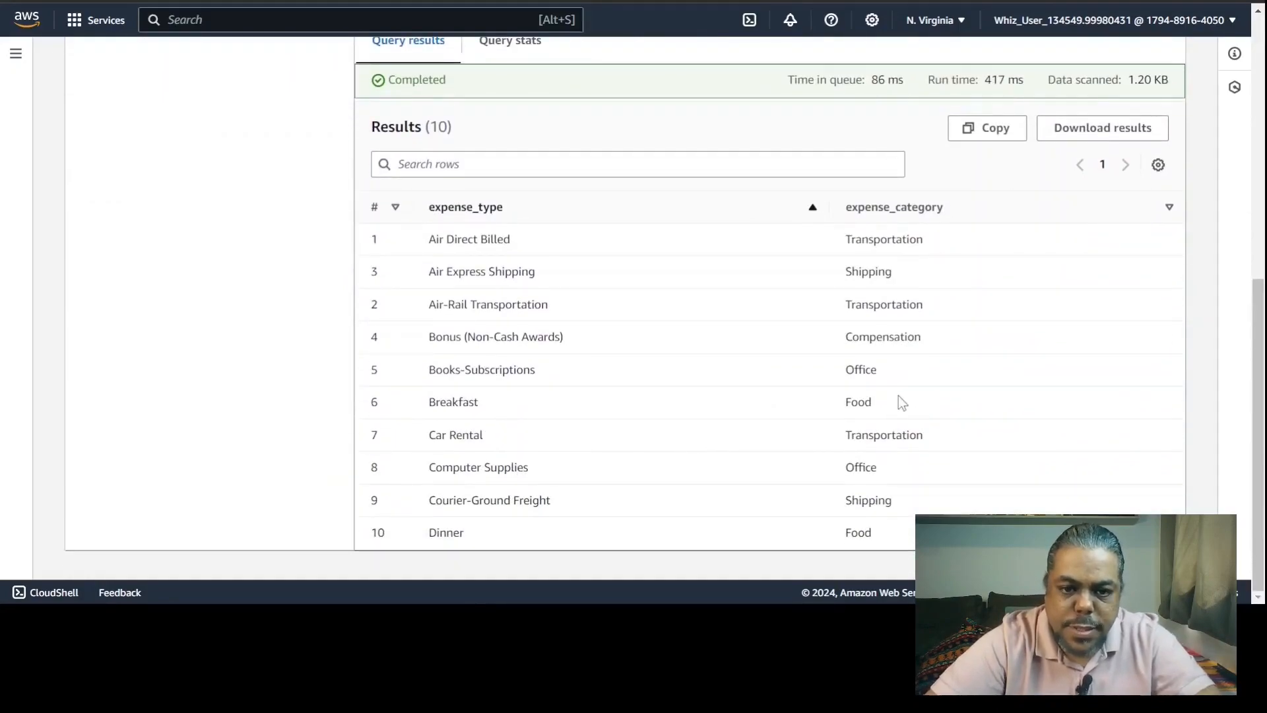
left_click_drag(484, 404, 423, 413)
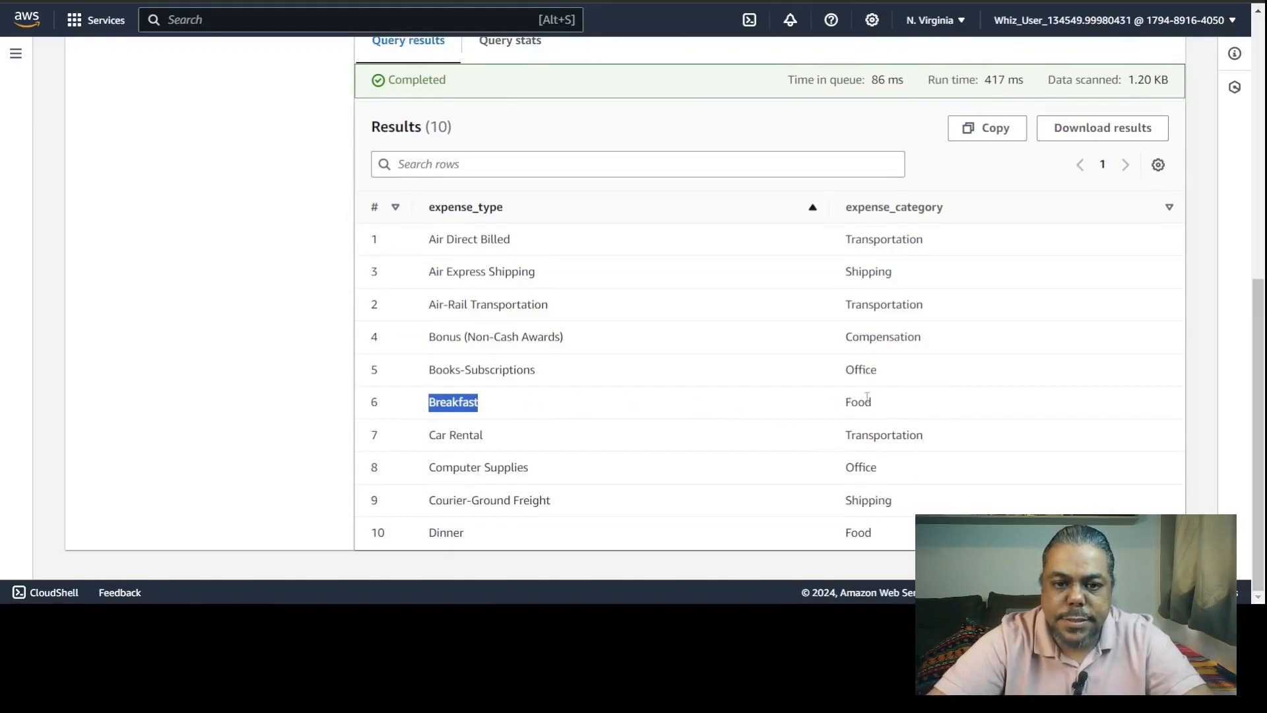
left_click_drag(876, 402, 844, 404)
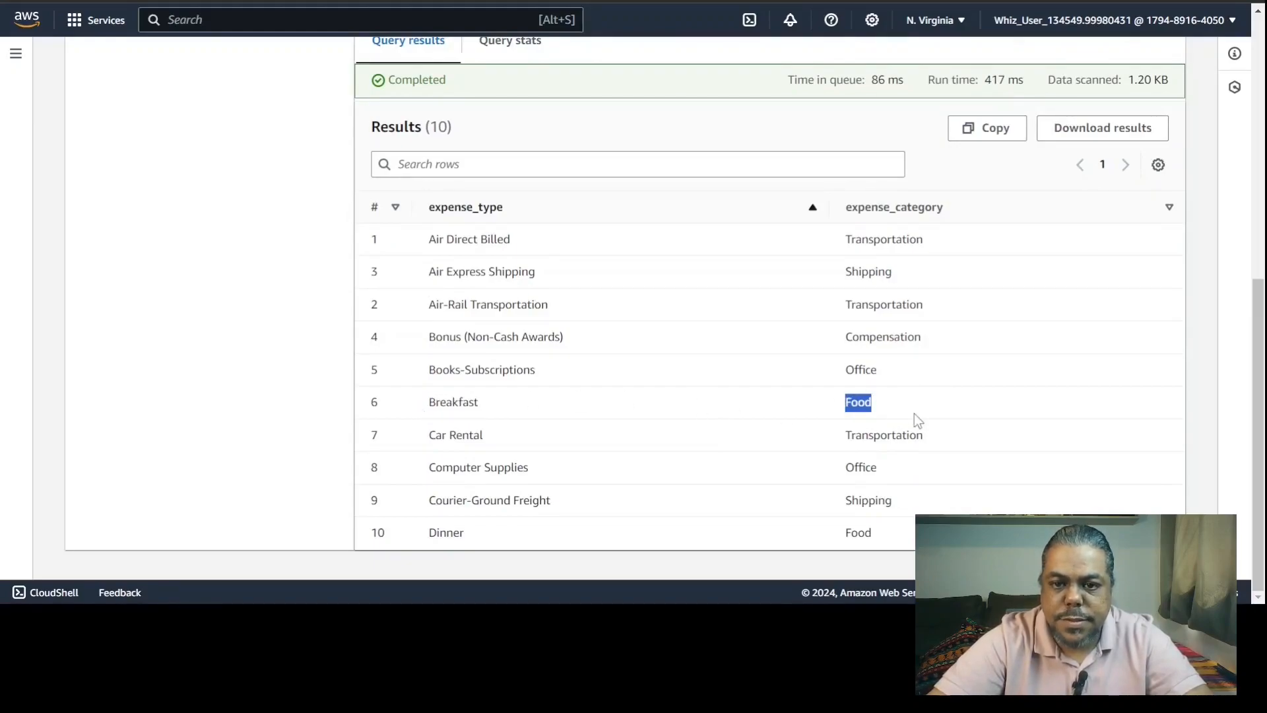
Copy the expense_category column name from the results header and comment out the limit 10 line with --.
left_click_drag(938, 212, 848, 217)
key("ctrl+c")
scroll(535, 283, "up", 7)
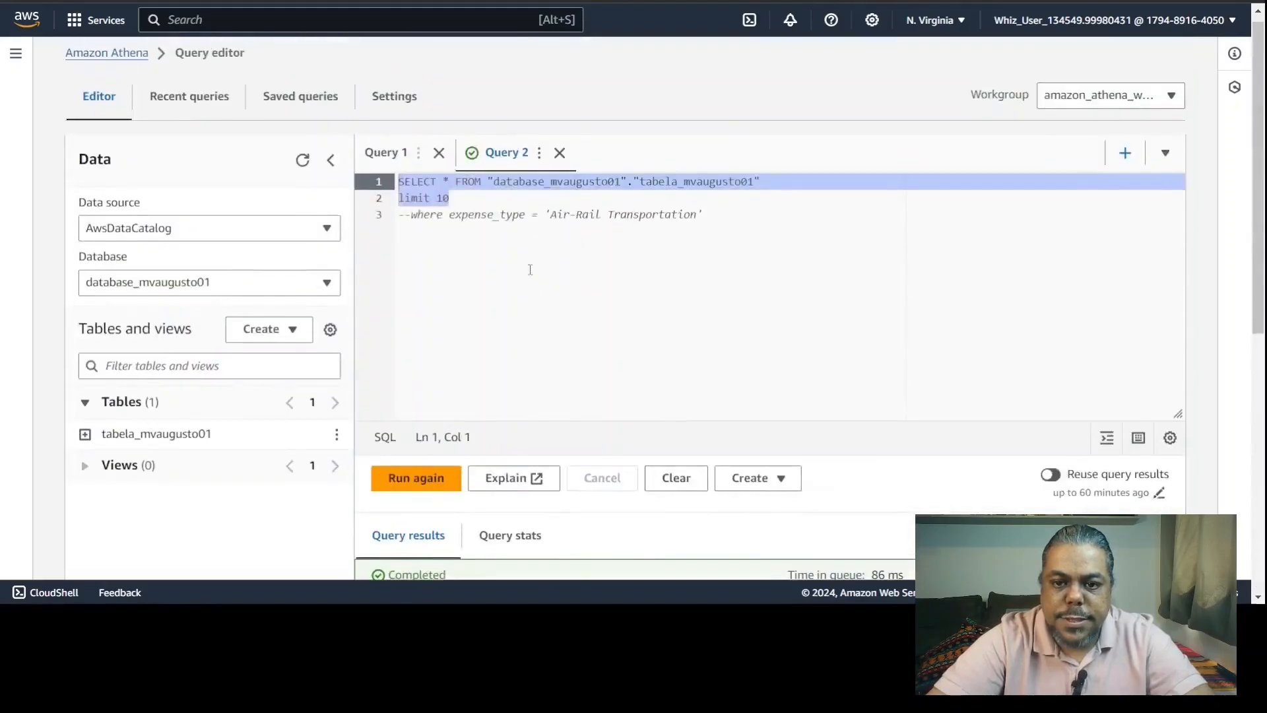
left_click(778, 180)
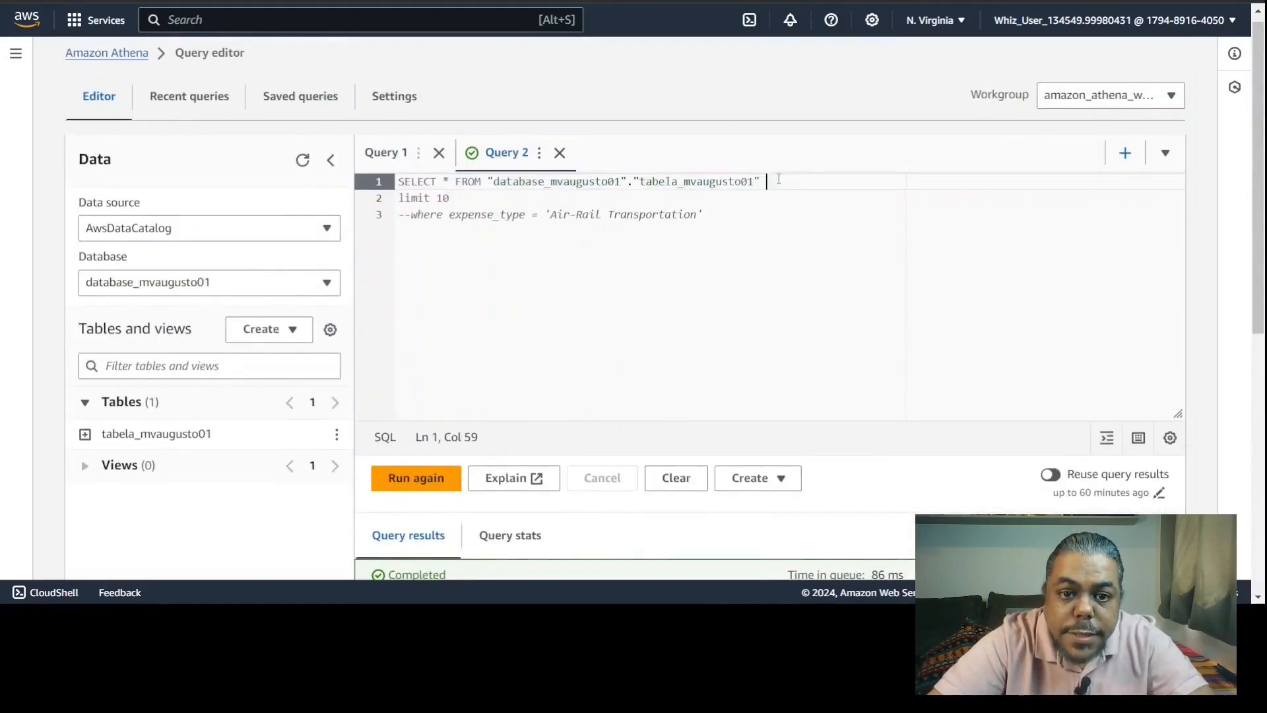
left_click(399, 198)
type("--")
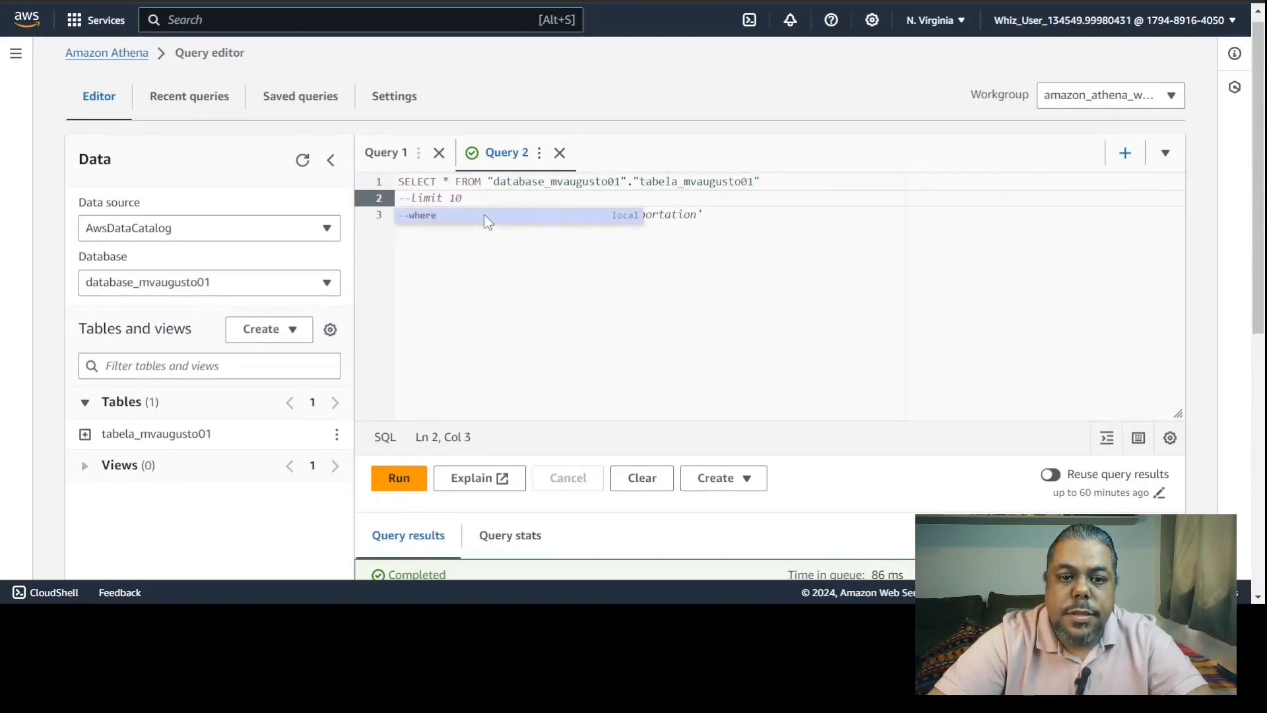
Paste expense_category on a new line below the commented where condition and follow it with an equals sign.
key("Right")
key("Down")
key("End")
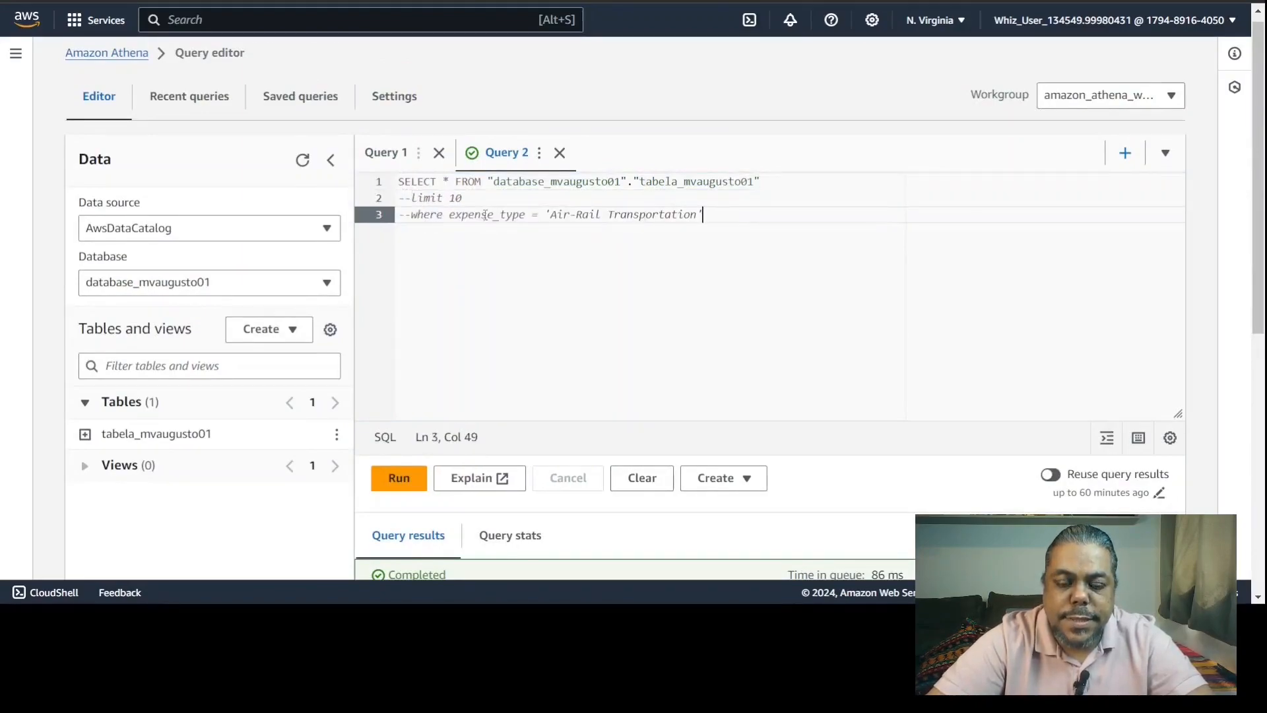
key("Return")
key("ctrl+v")
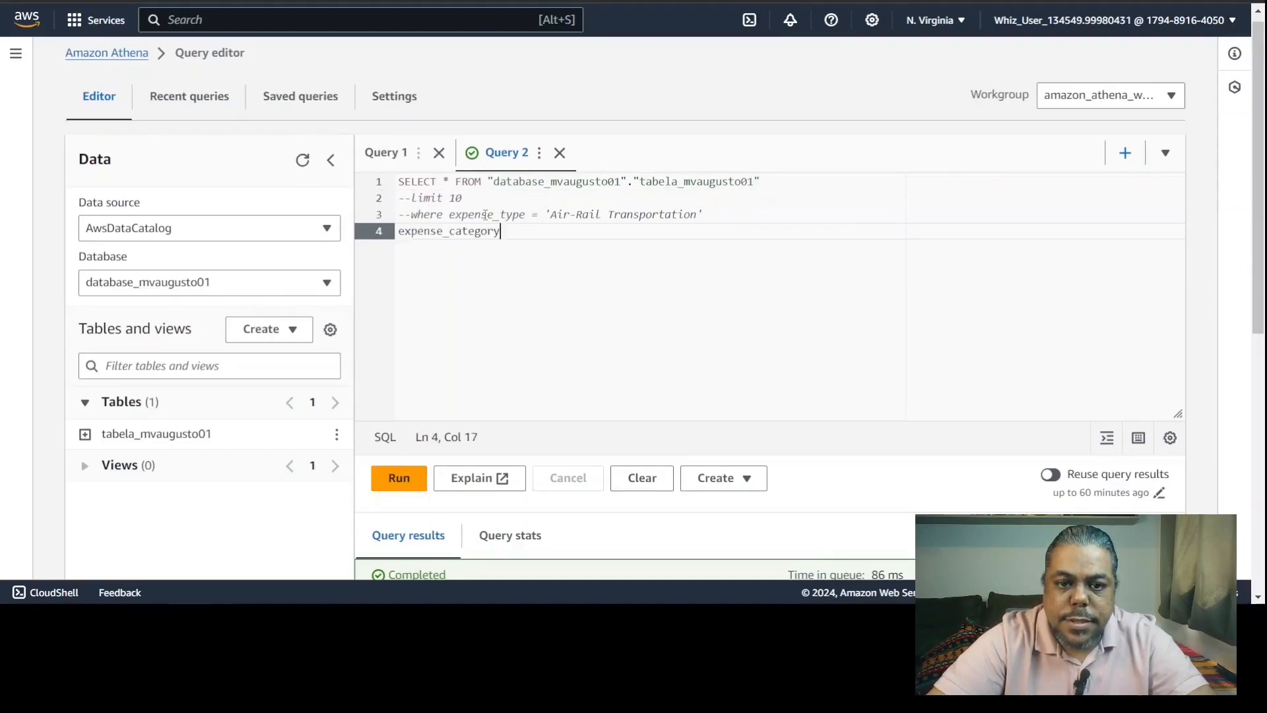
type("= ")
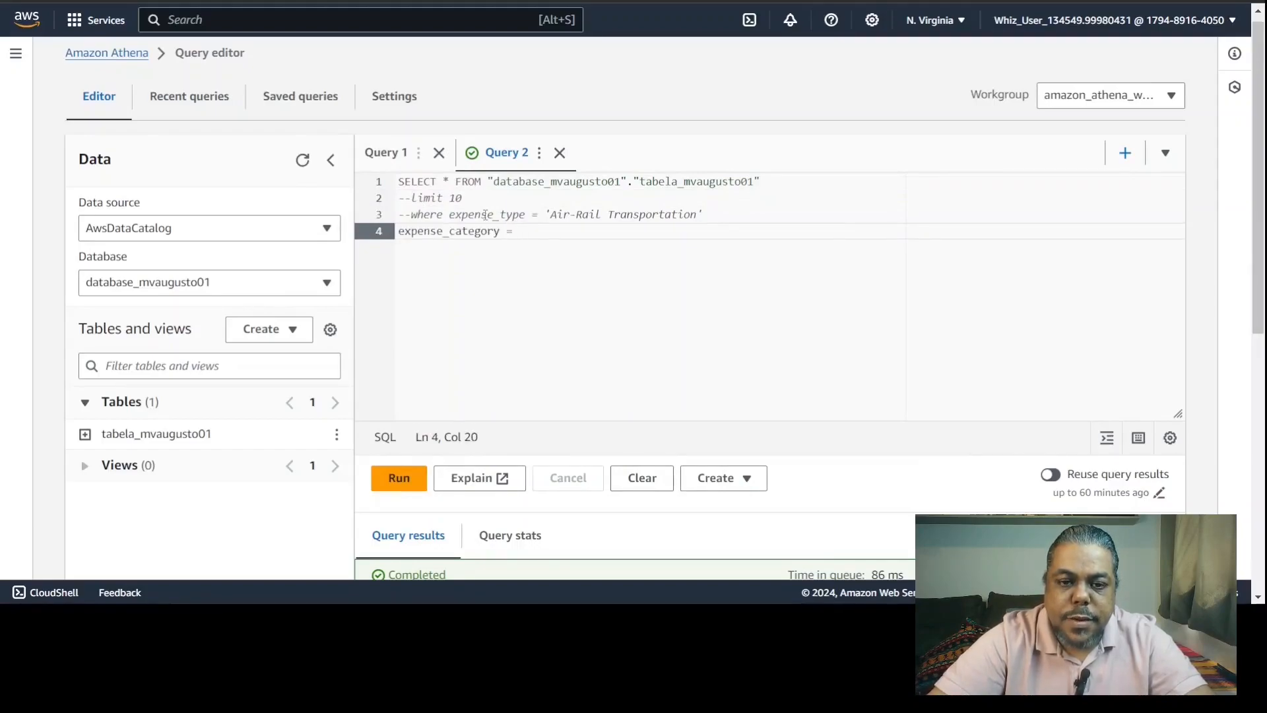
Complete the expense_category condition with the quoted value 'Food' copied from the results and run the whole query.
type("'")
scroll(838, 393, "down", 6)
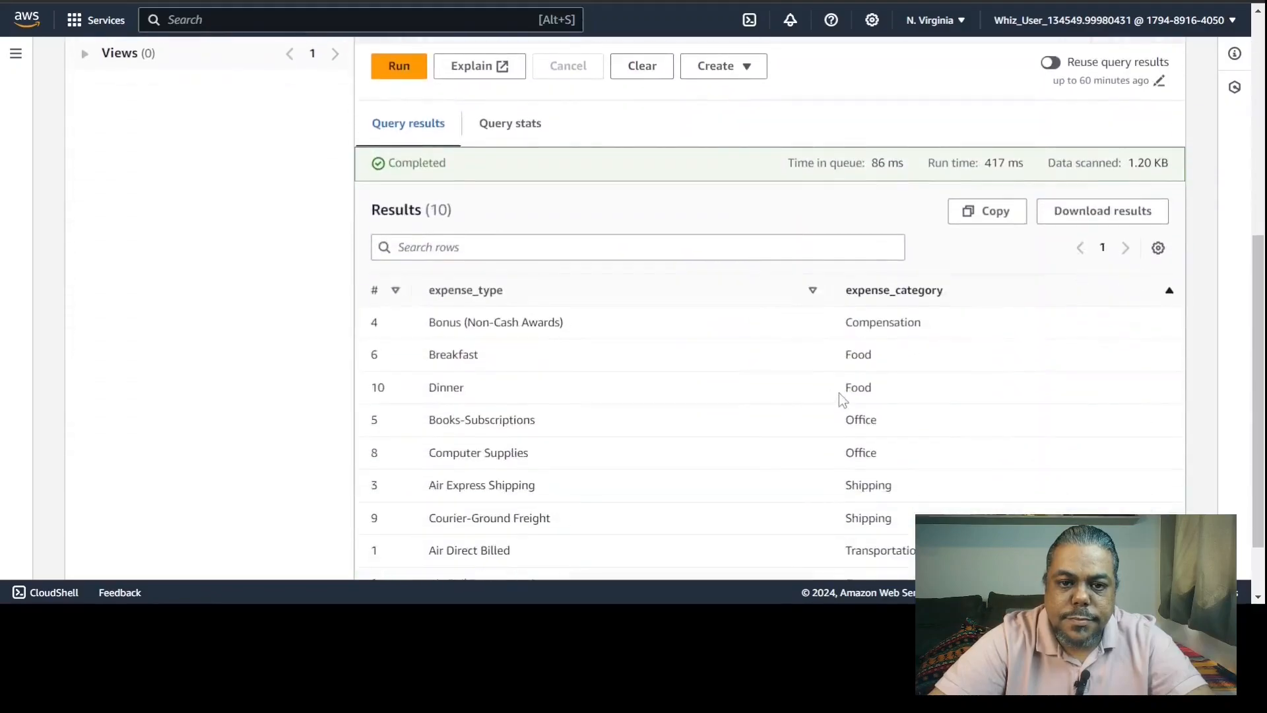
double_click(861, 388)
key("ctrl+c")
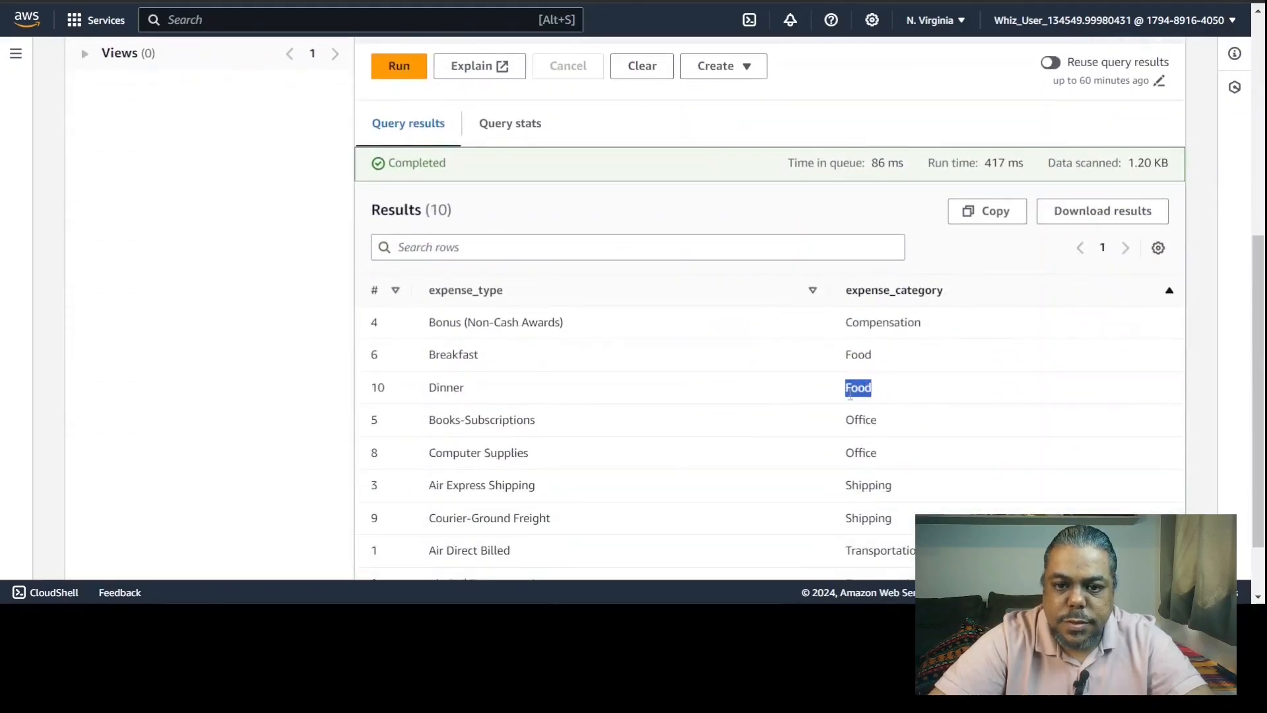
scroll(850, 395, "up", 5)
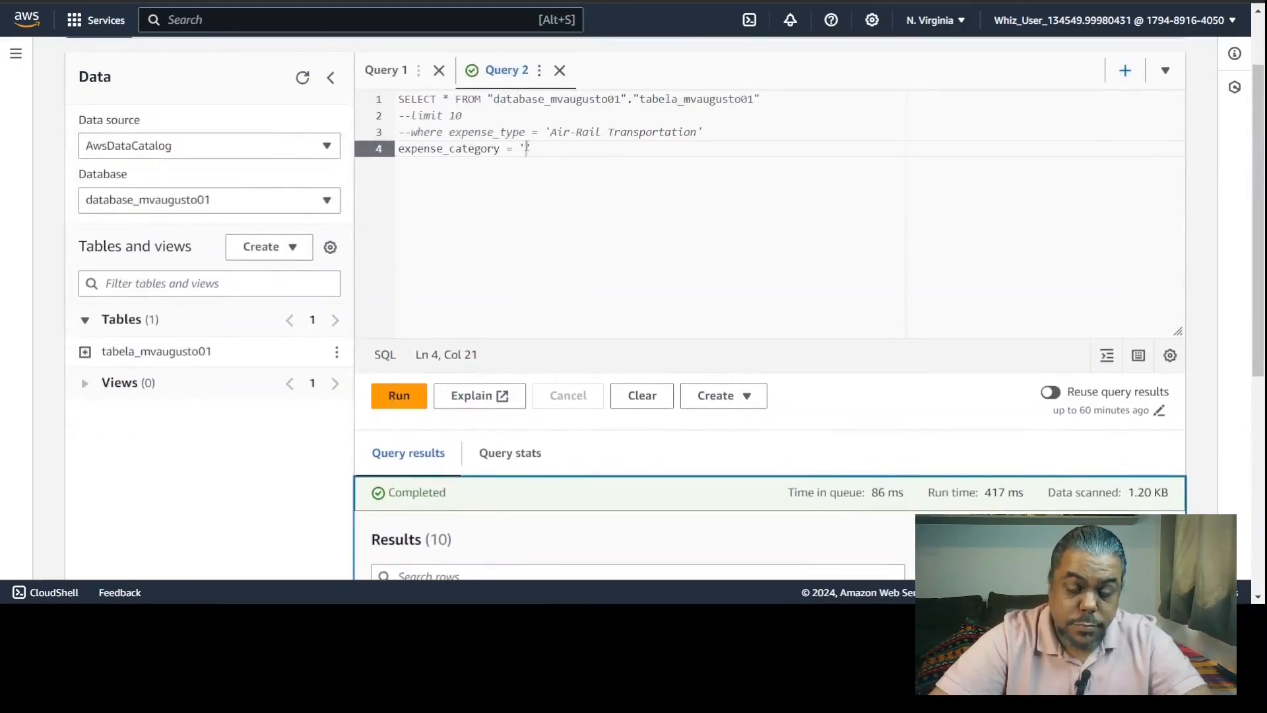
key("ctrl+v")
key("ctrl+a")
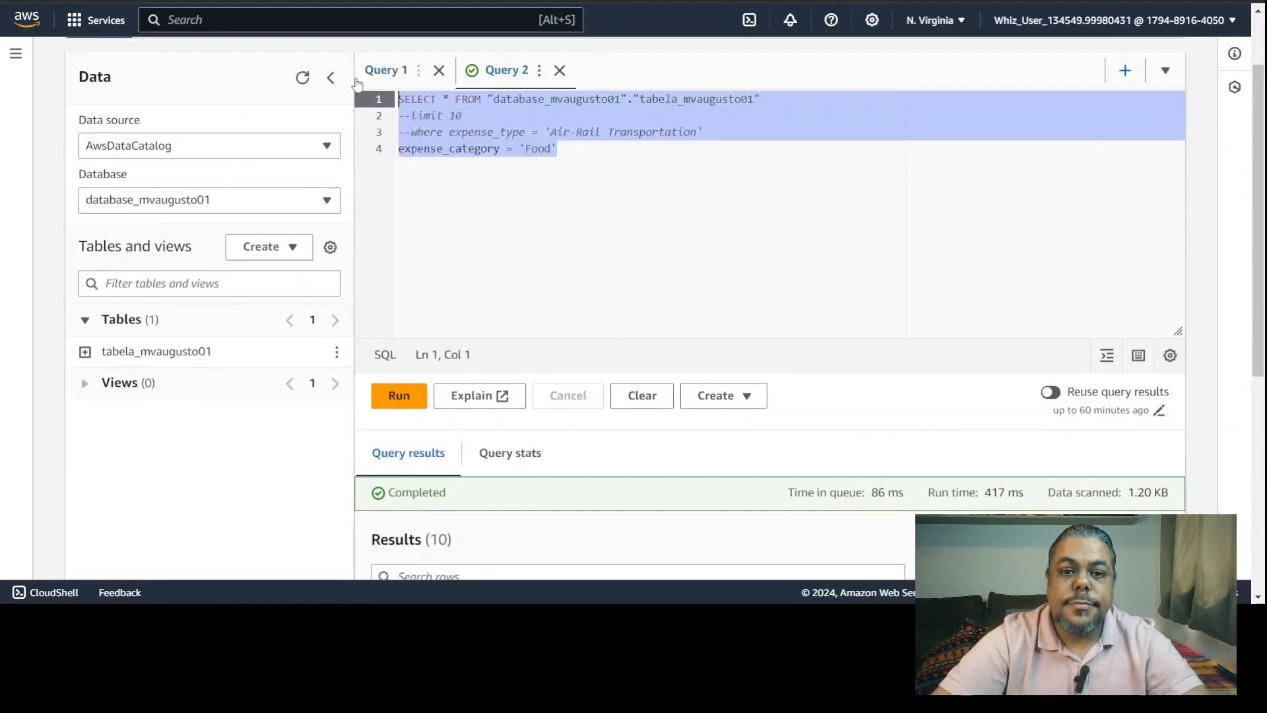
left_click(399, 396)
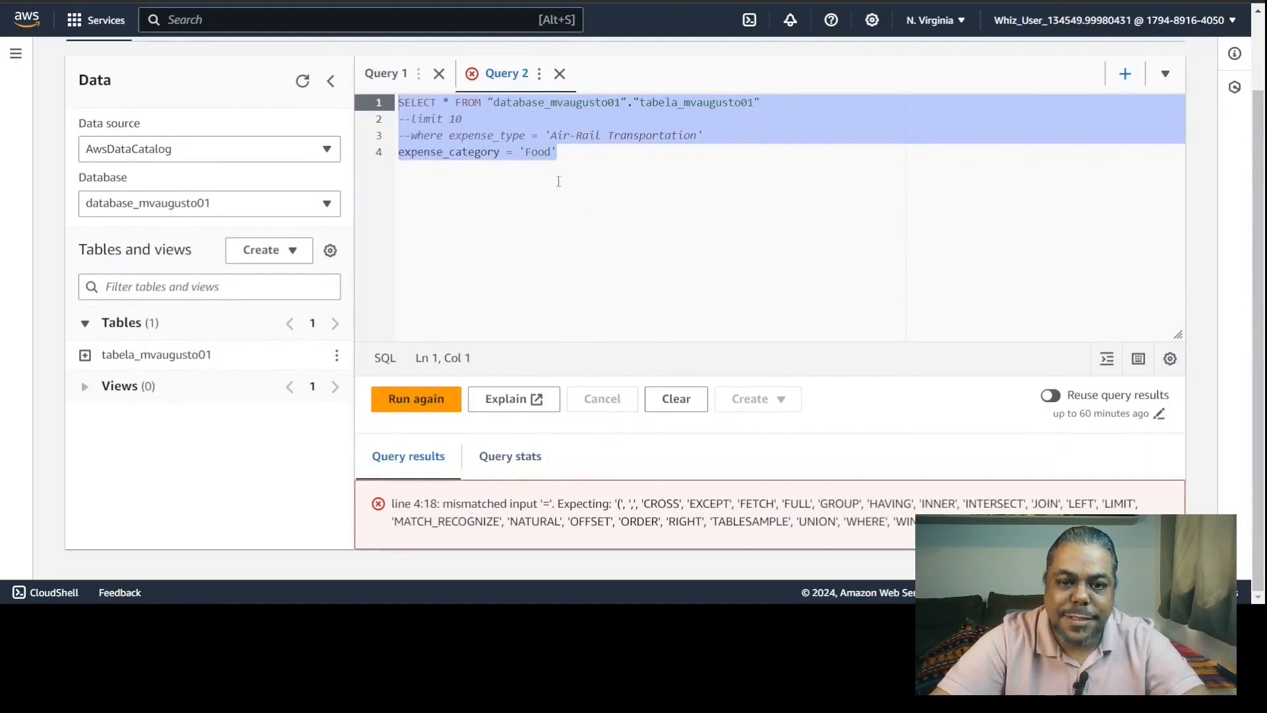
Insert the where keyword before expense_category = 'Food', rerun the whole query and review the returned rows.
left_click(417, 151)
key("Home")
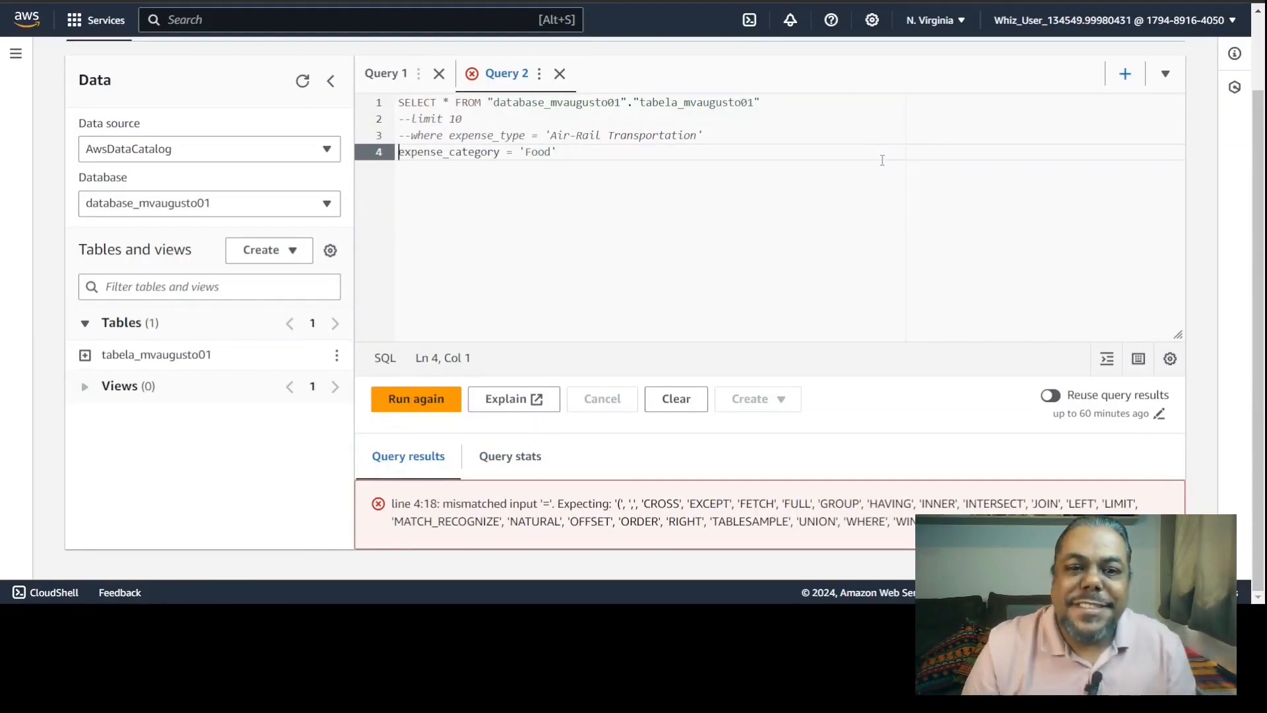
type("where")
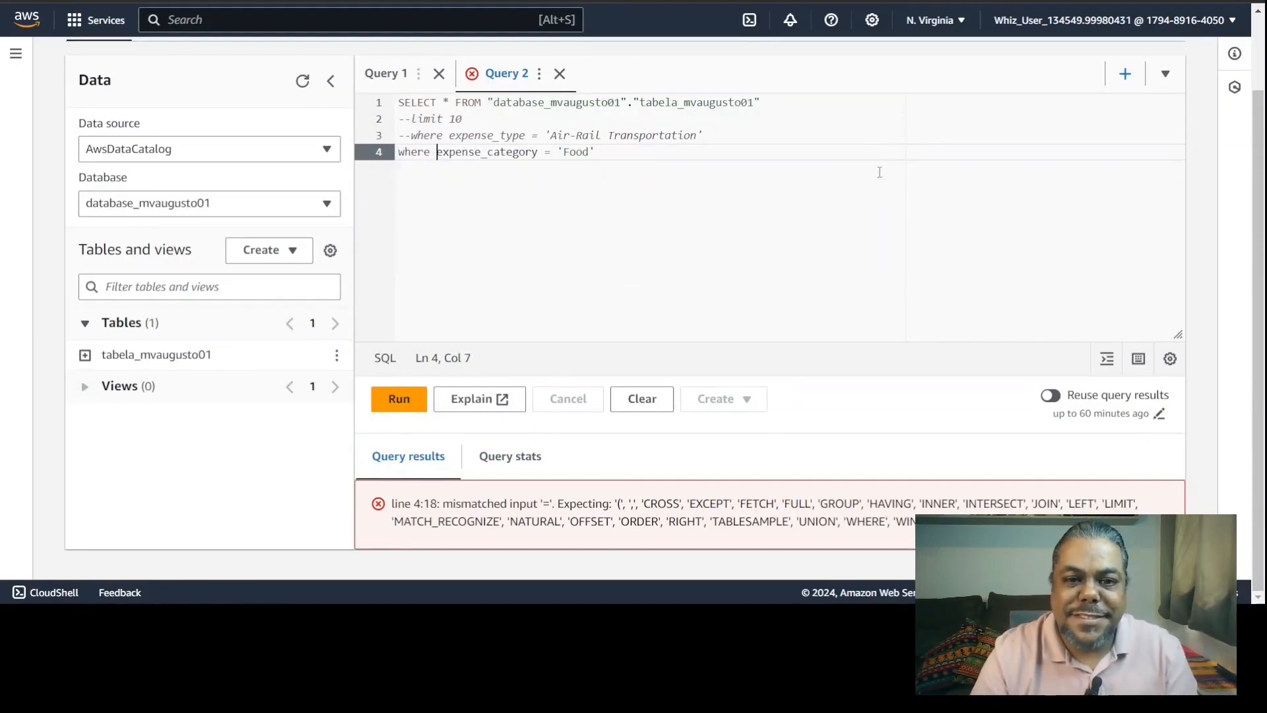
key("ctrl+a")
left_click(399, 399)
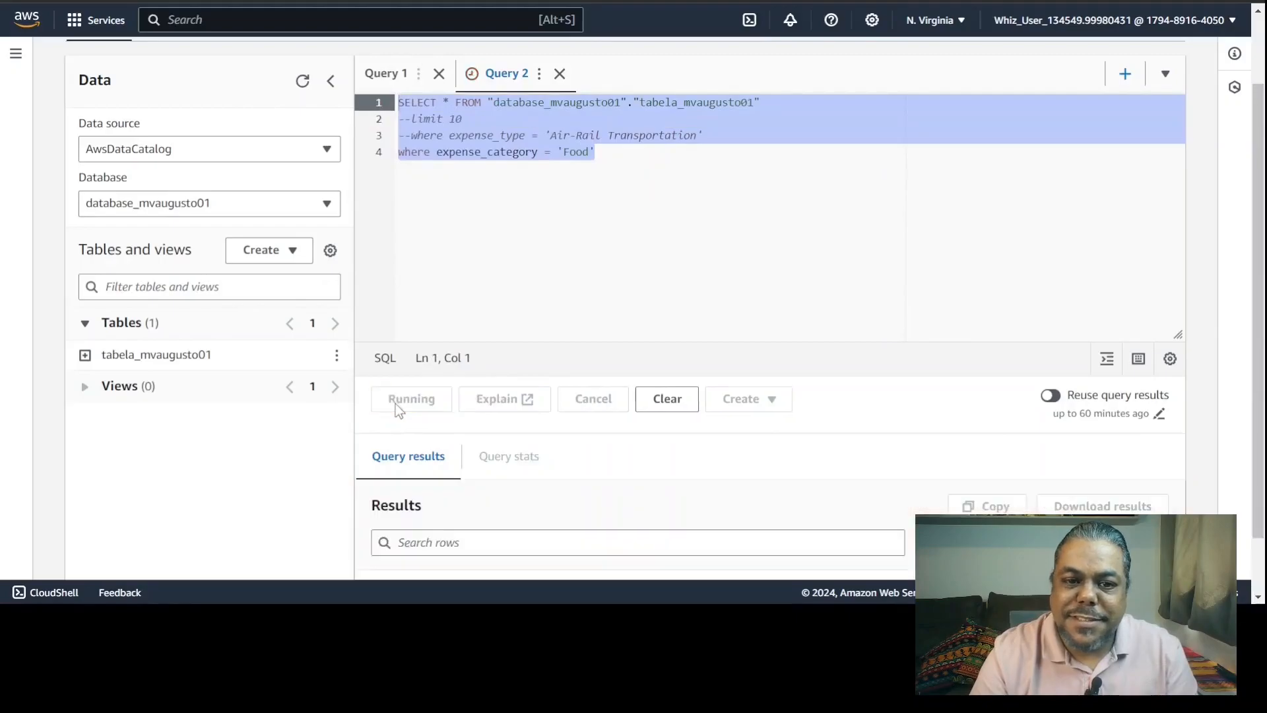
scroll(615, 474, "down", 2)
scroll(644, 445, "down", 5)
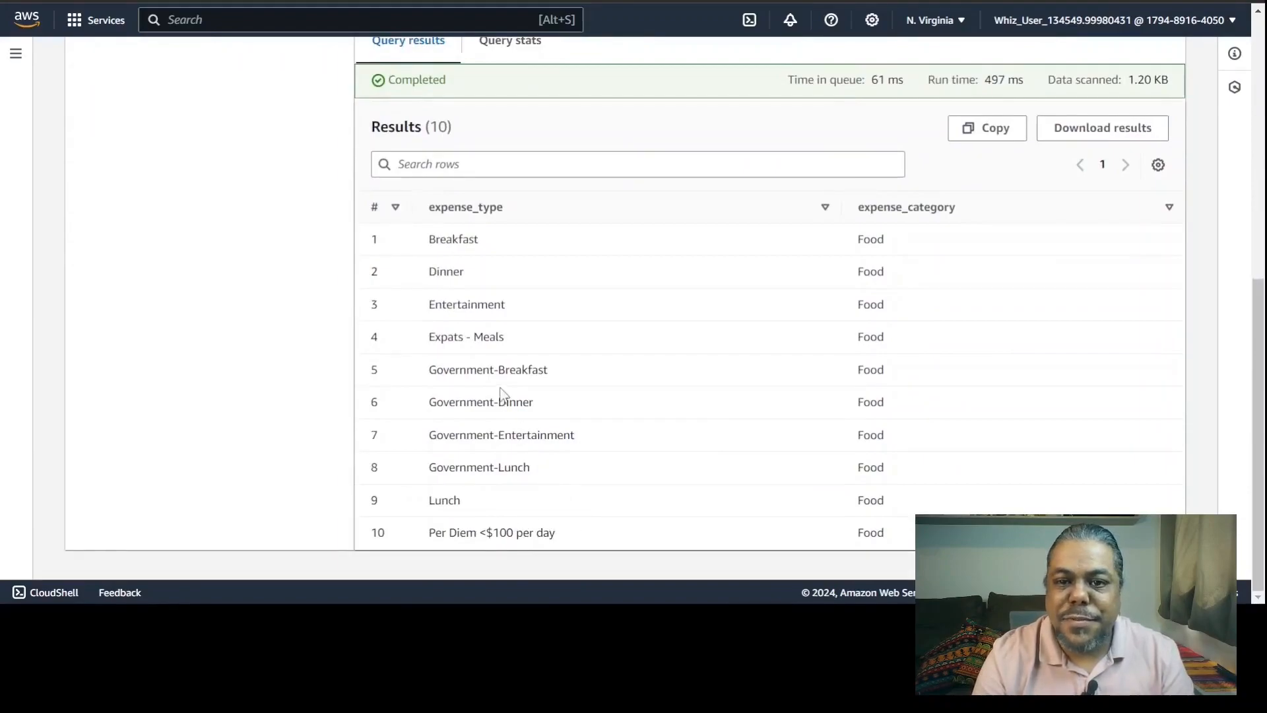
Add two new lines below the expense_category condition and copy the quoted database and table reference from the SELECT line.
scroll(501, 395, "up", 8)
left_click(551, 306)
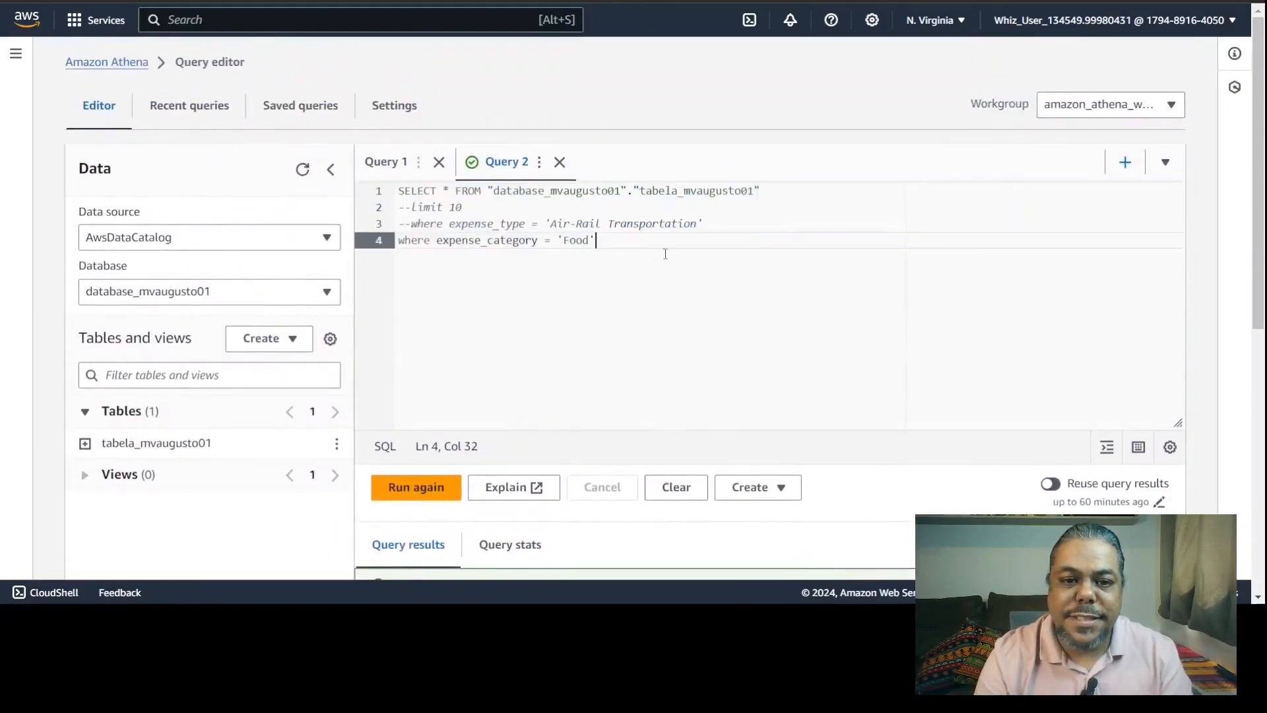
key("Return")
key("Return")
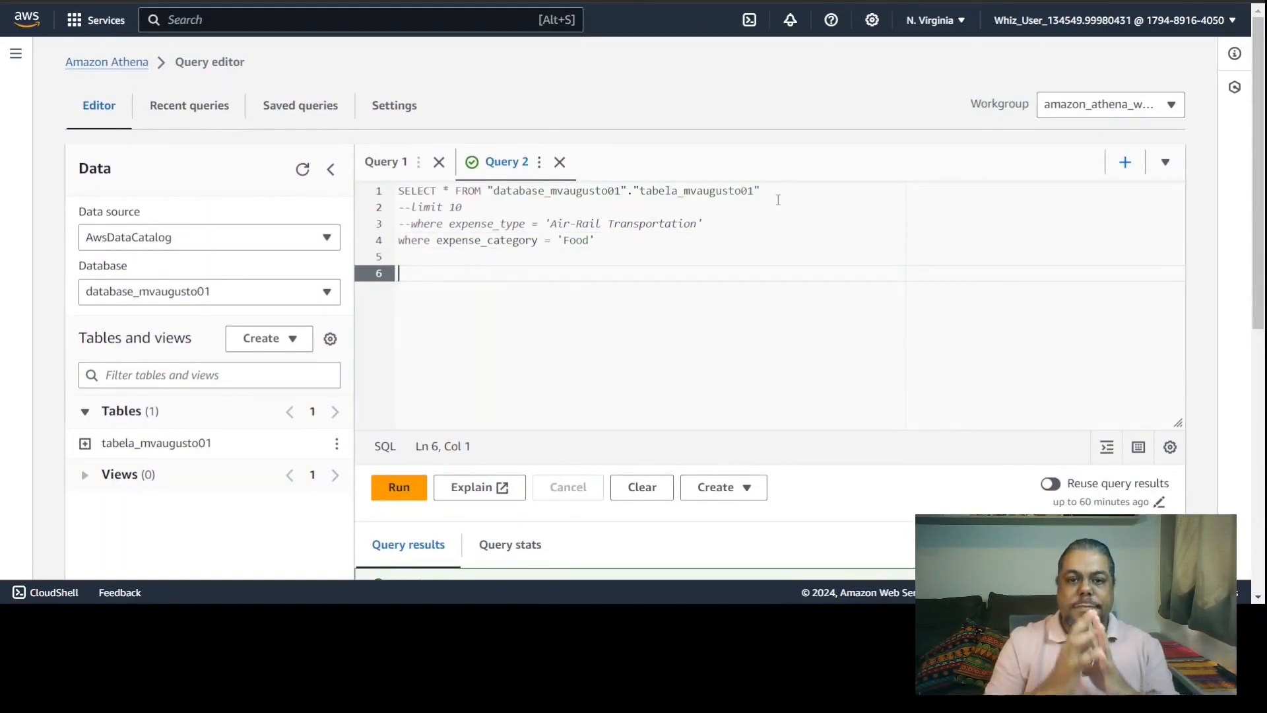
left_click_drag(774, 193, 488, 191)
key("ctrl+c")
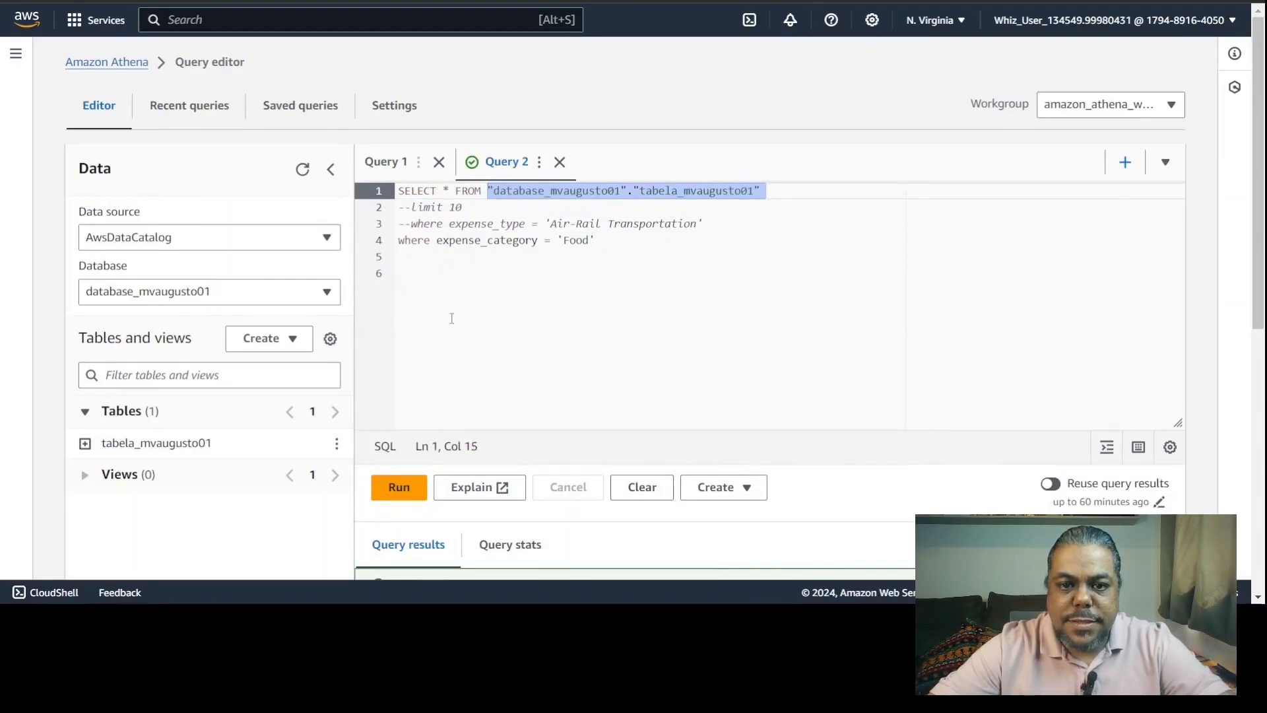
Write show columns from "database_mvaugusto01"."tabela_mvaugusto01" on line 6 and try to run only that statement.
left_click(441, 292)
type("sho")
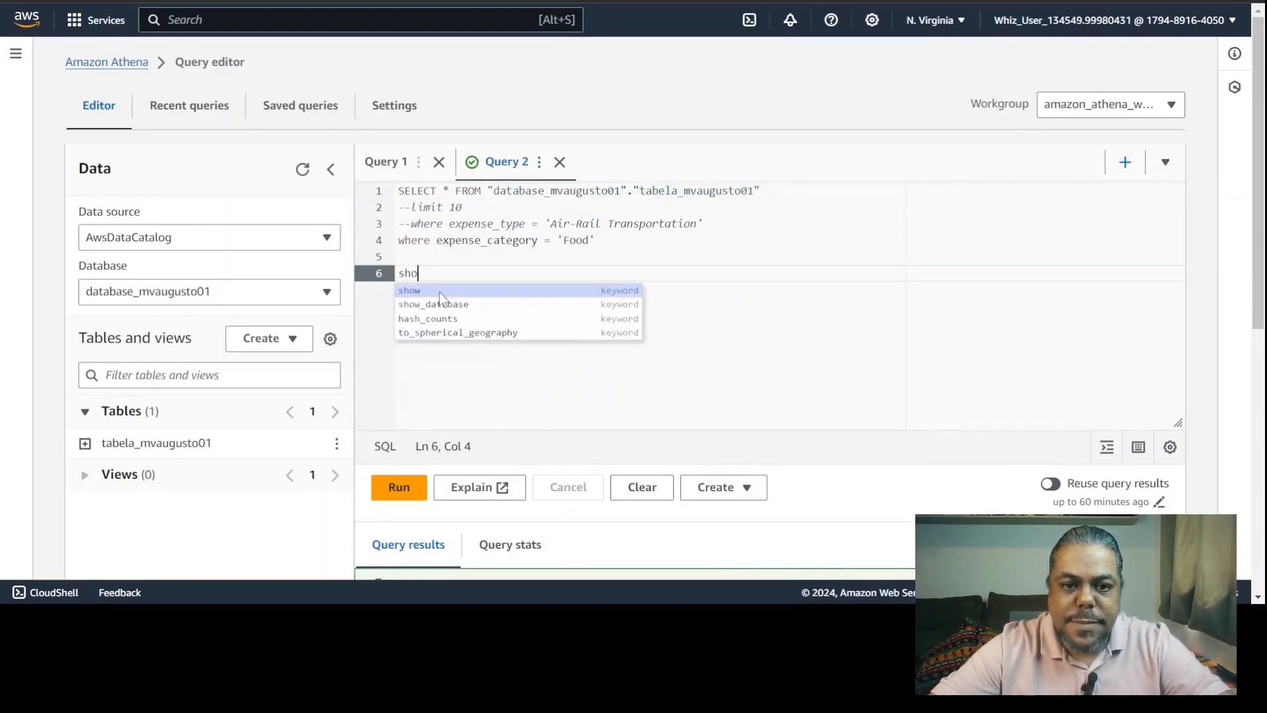
type("w colum")
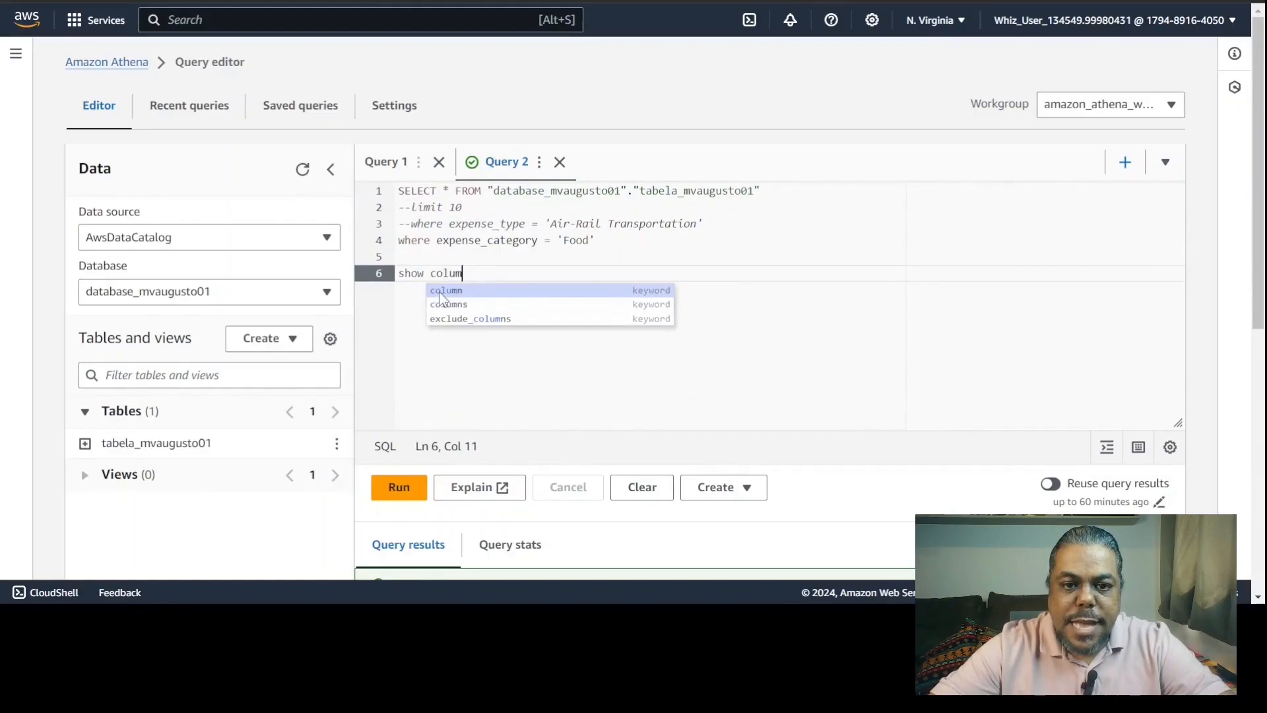
type("ns")
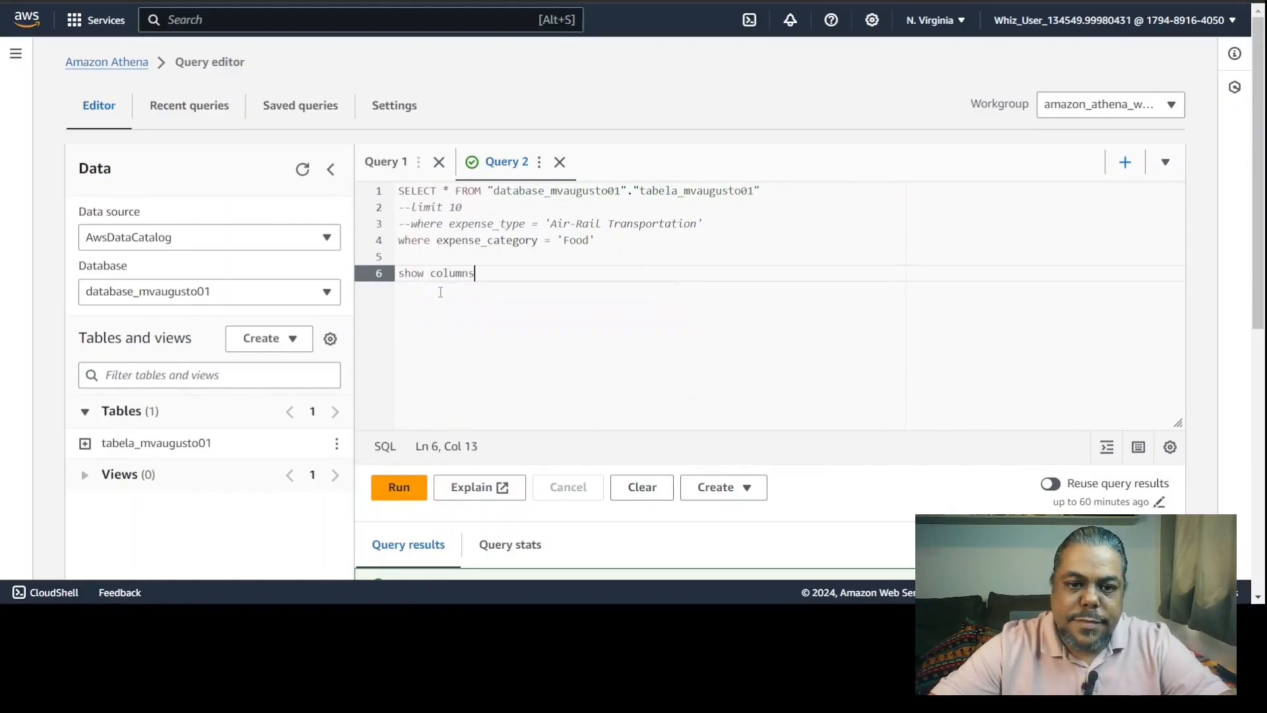
type(" from")
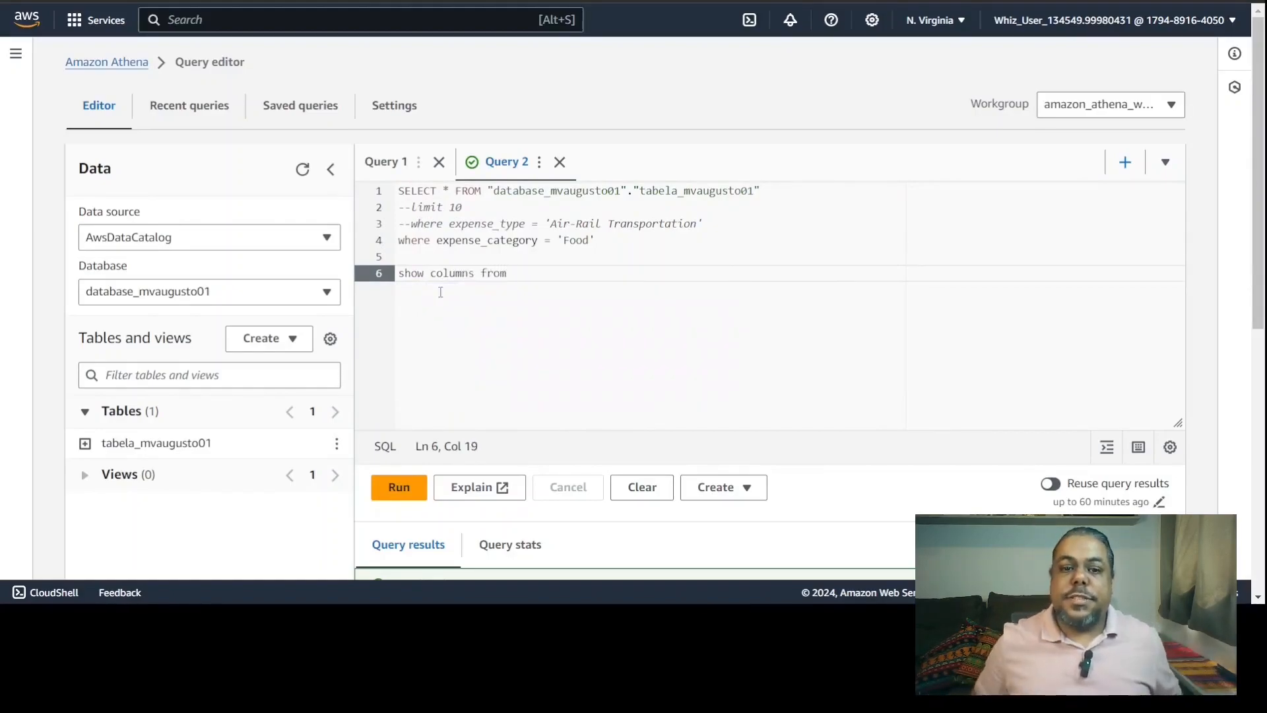
key("ctrl+v")
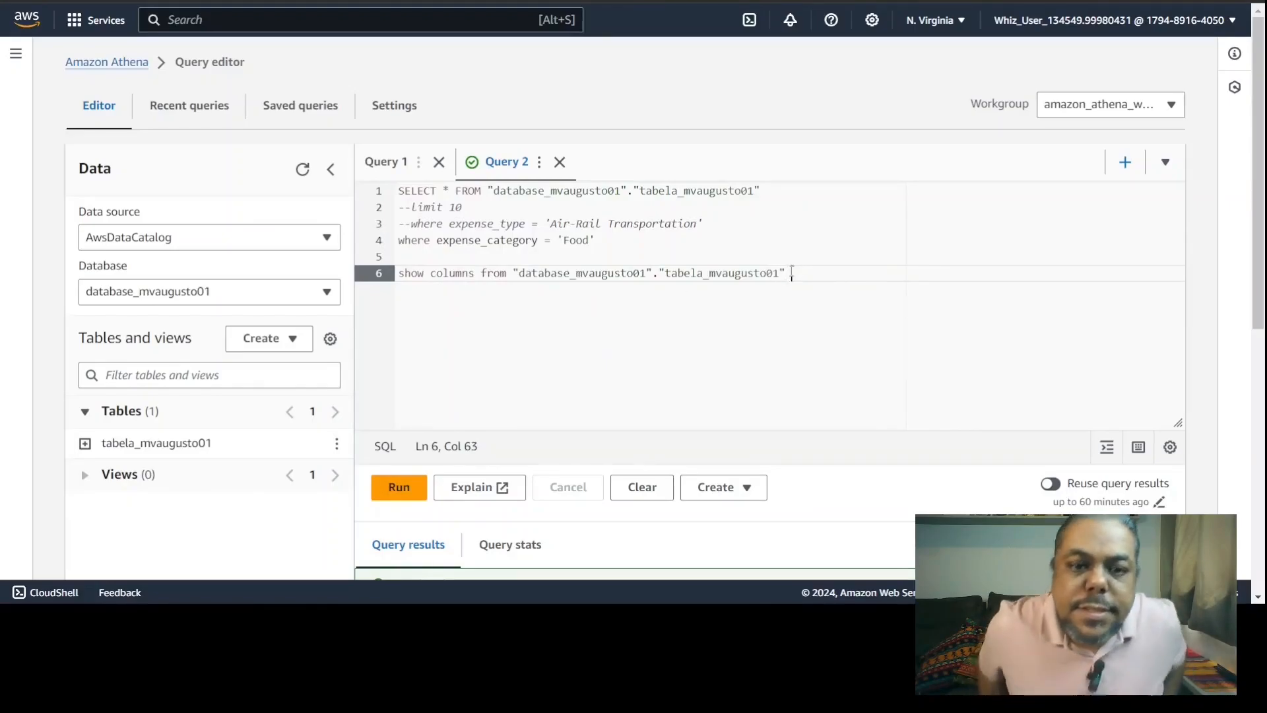
left_click(379, 276)
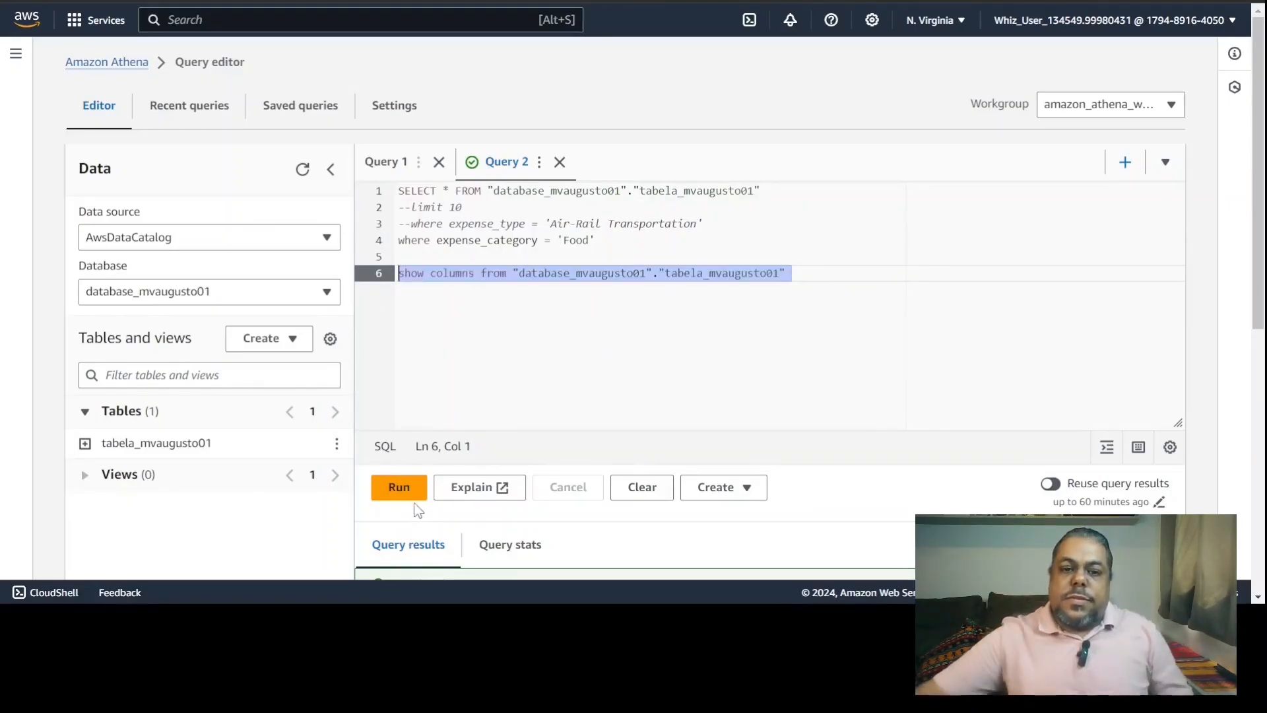
left_click(414, 496)
scroll(620, 512, "up", 4)
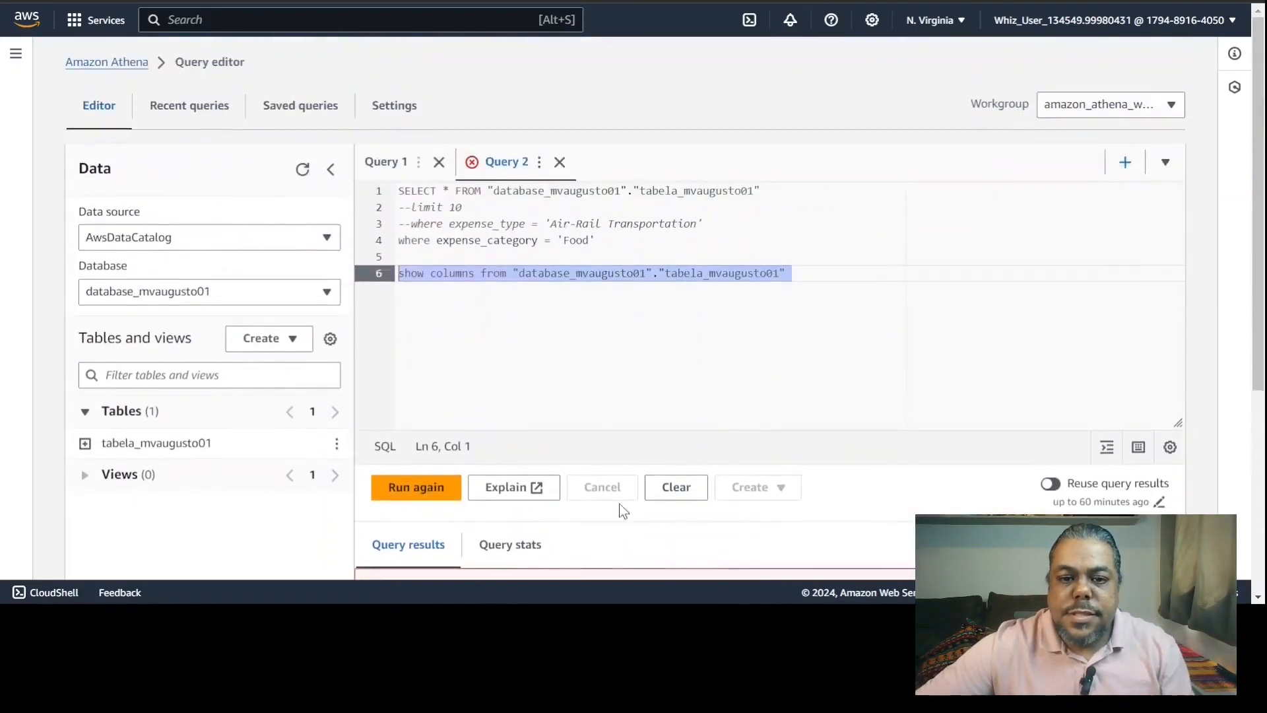
Remove all double quotes around the database and table names in the show columns statement.
left_click(654, 273)
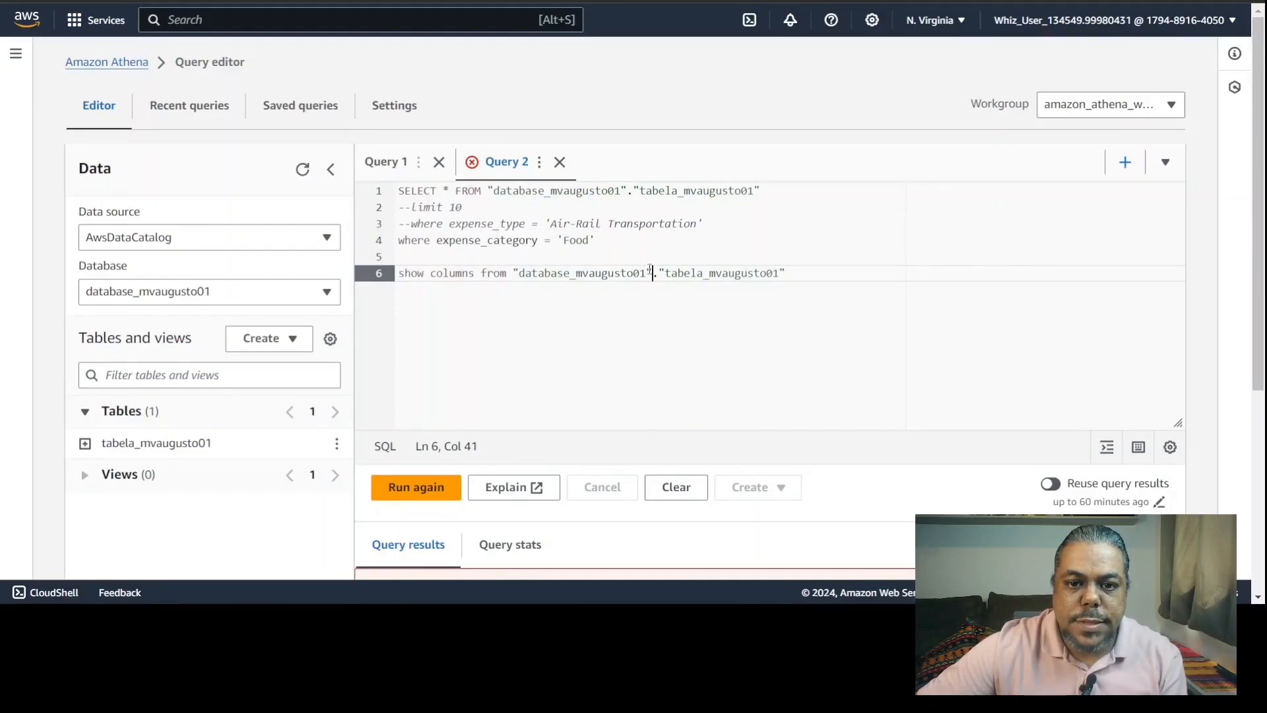
key("BackSpace")
left_click(521, 268)
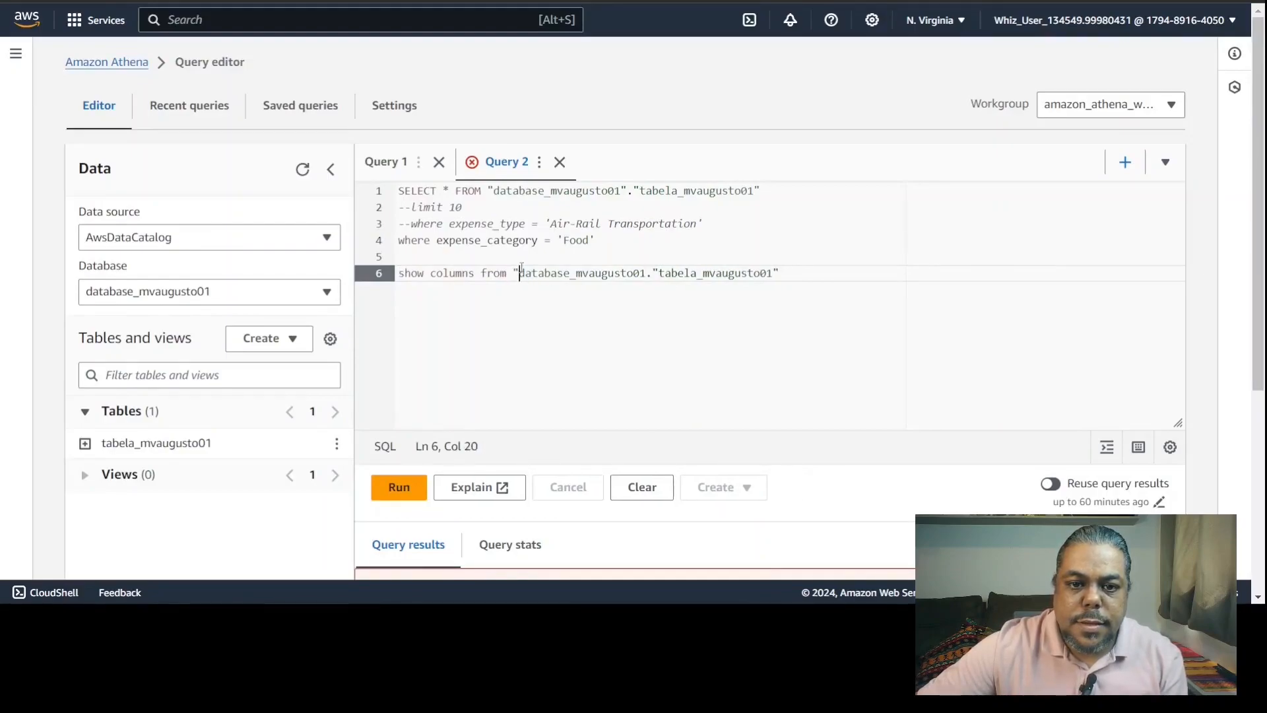
key("BackSpace")
left_click(659, 271)
key("BackSpace")
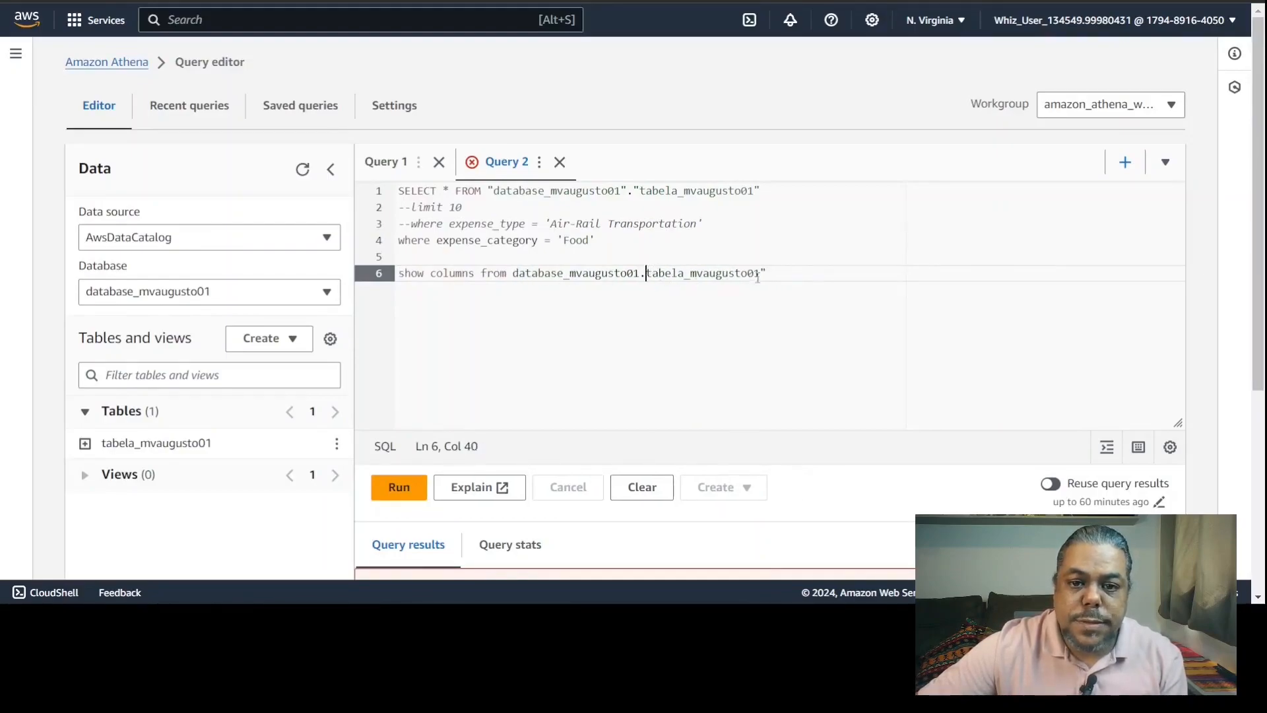
left_click(774, 273)
key("BackSpace")
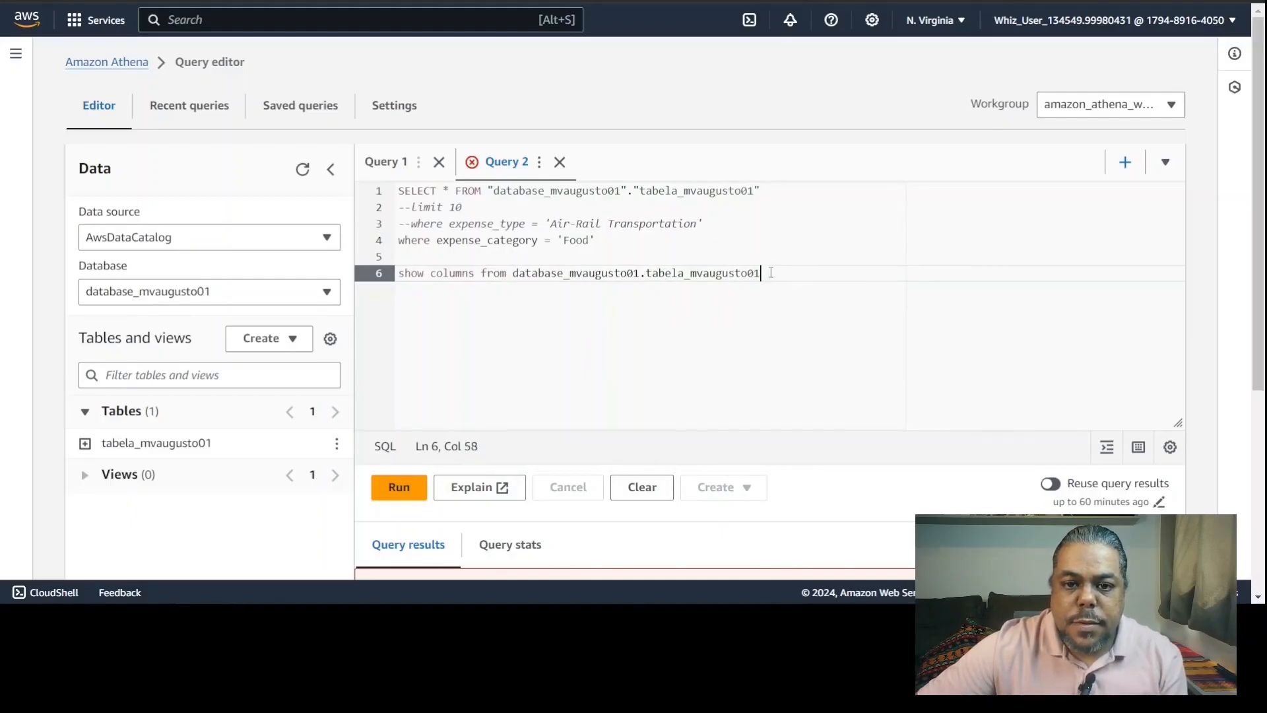
Run only the unquoted show columns statement and review the column names it returns.
left_click(386, 277)
scroll(497, 380, "down", 5)
scroll(497, 373, "up", 2)
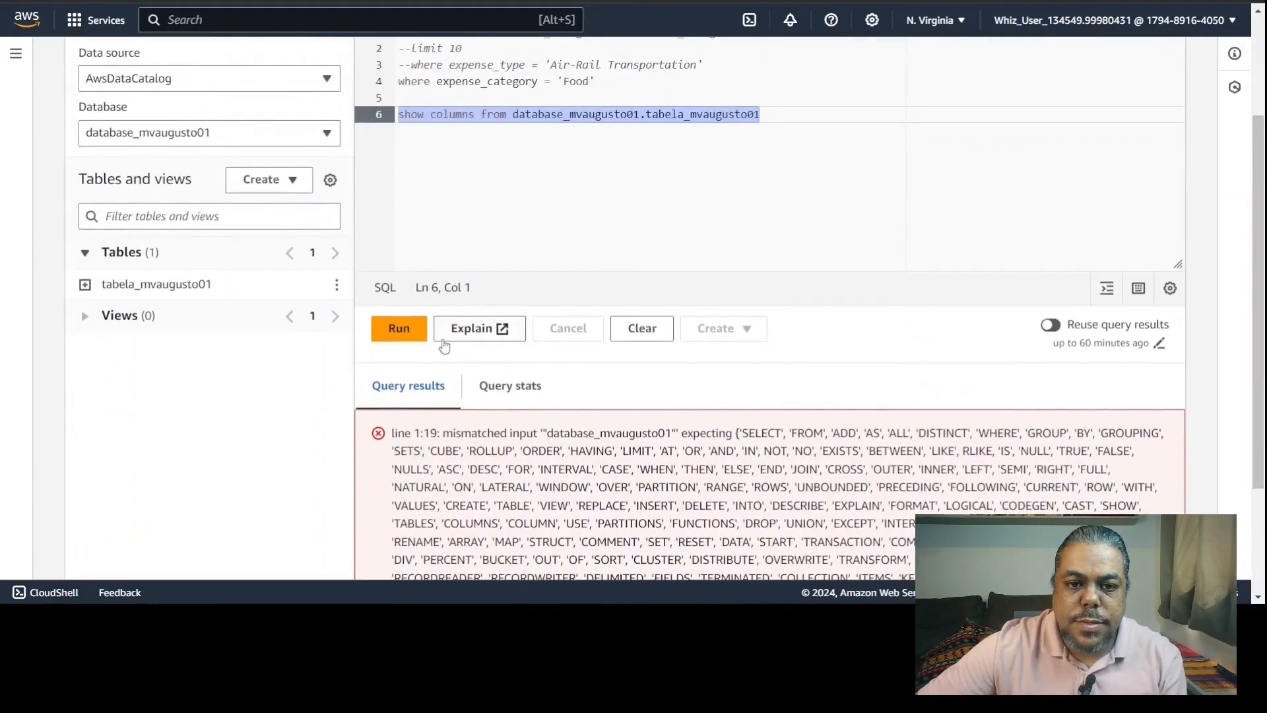
left_click(398, 329)
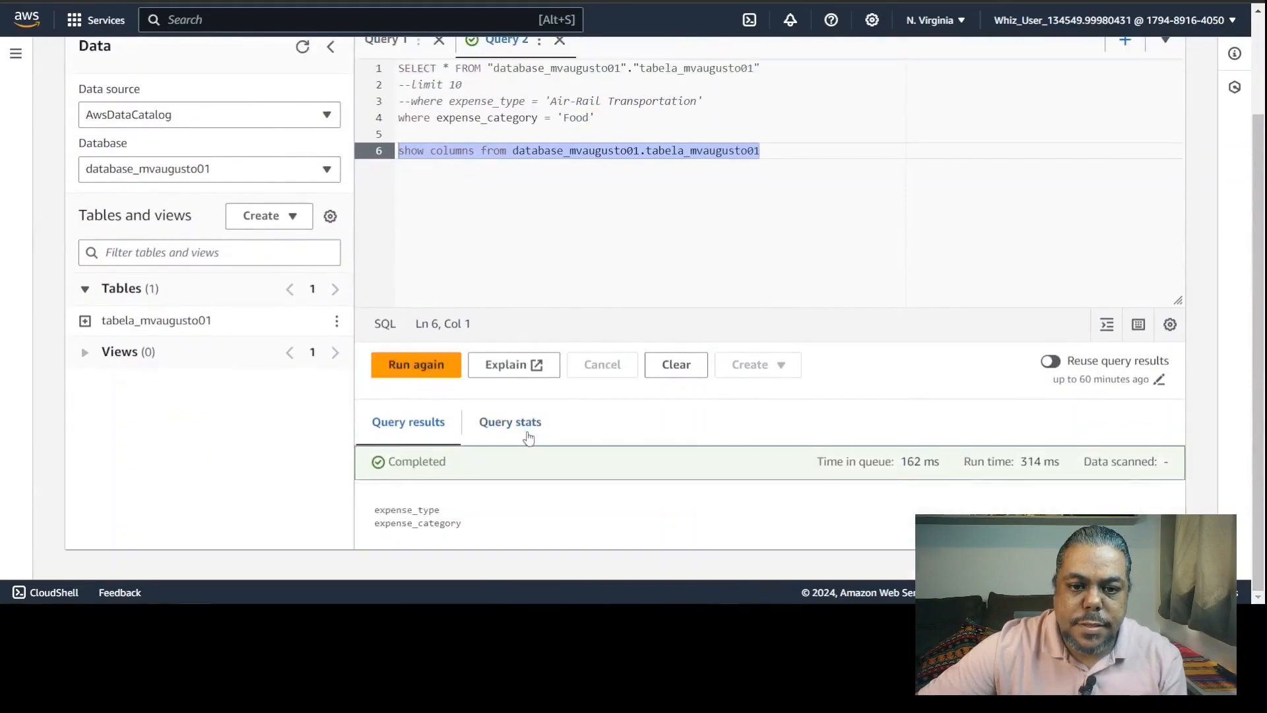
left_click_drag(465, 532, 375, 510)
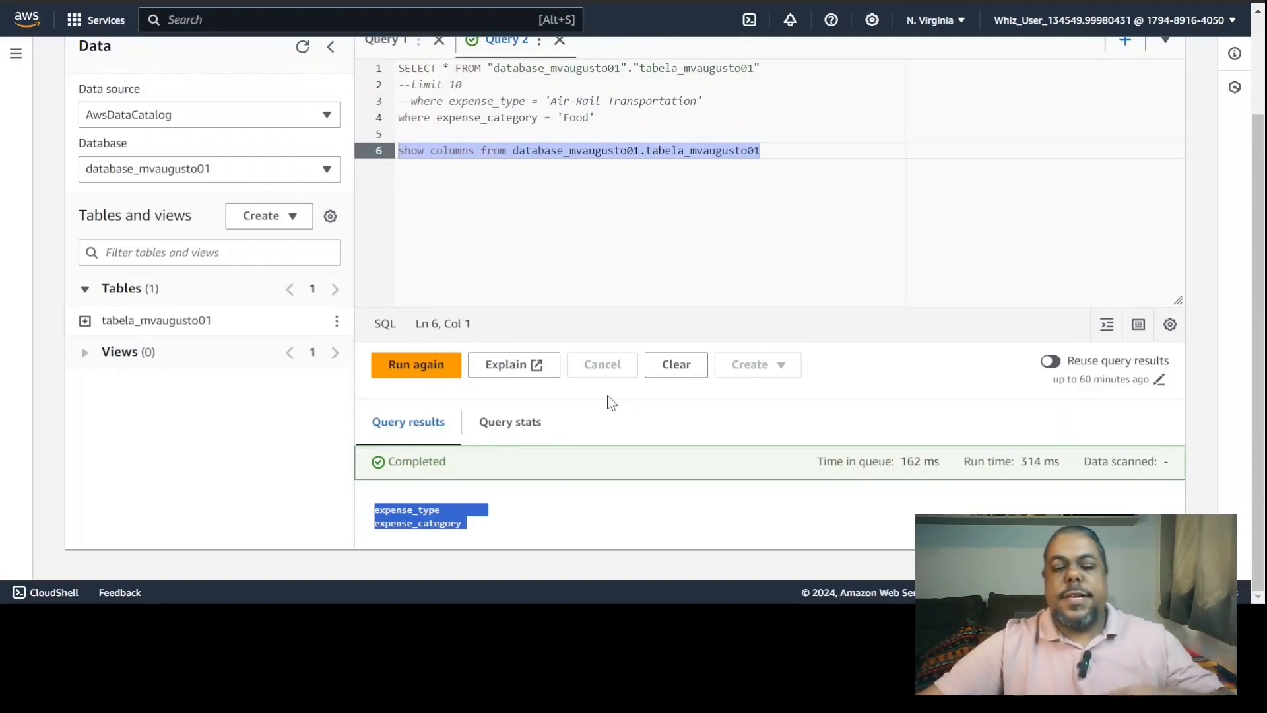
Start a new statement on line 8, below show columns, with the text Drop table if exists.
left_click(799, 153)
key("Return")
key("Return")
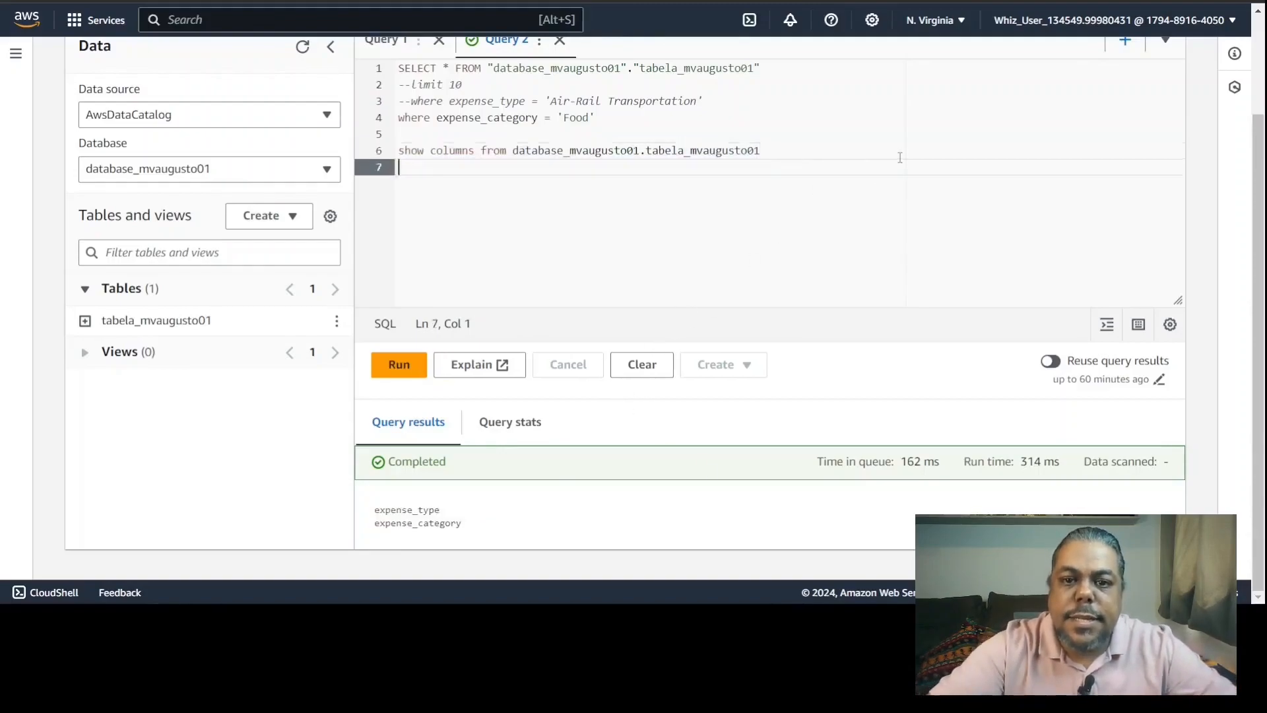
type("Drop")
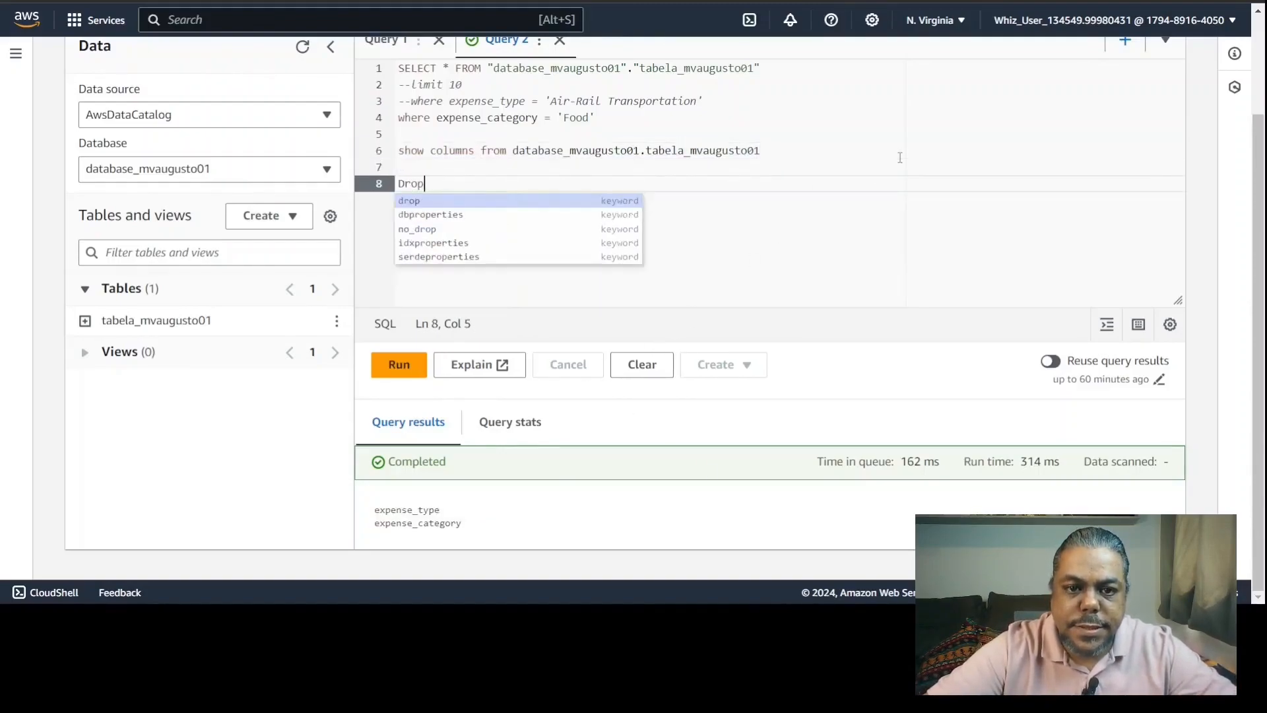
type(" table ")
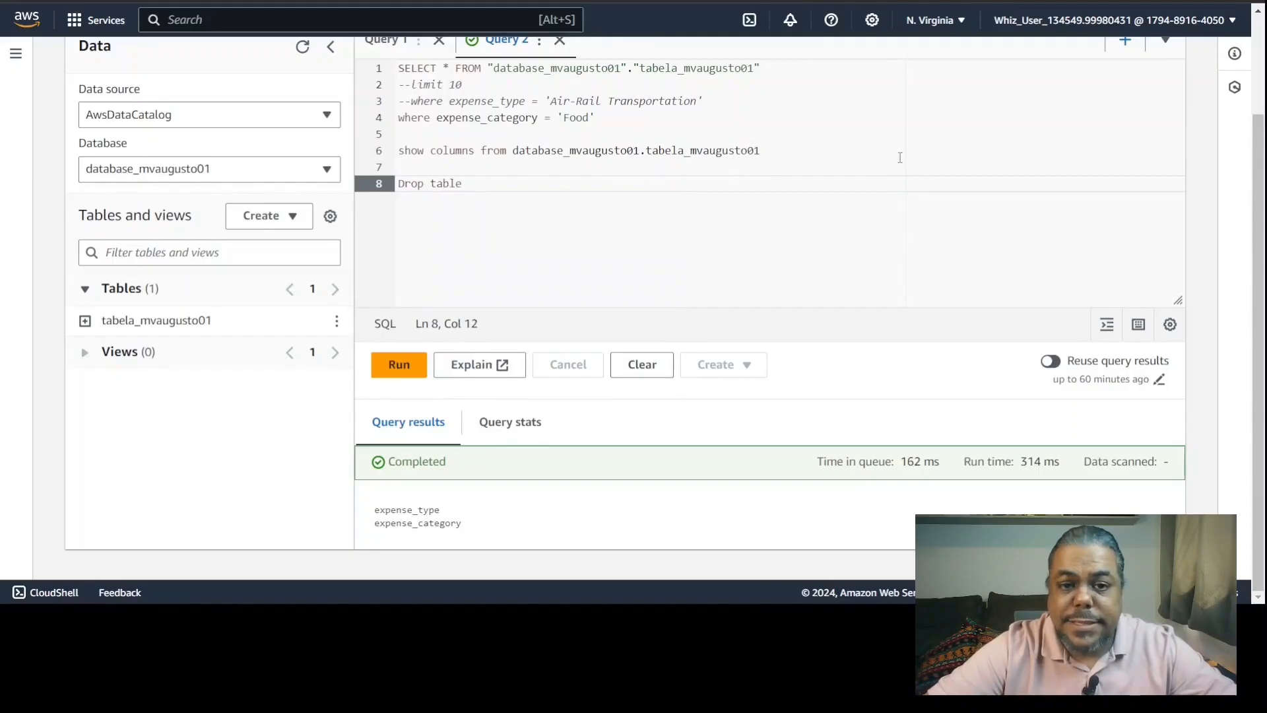
type("if exists")
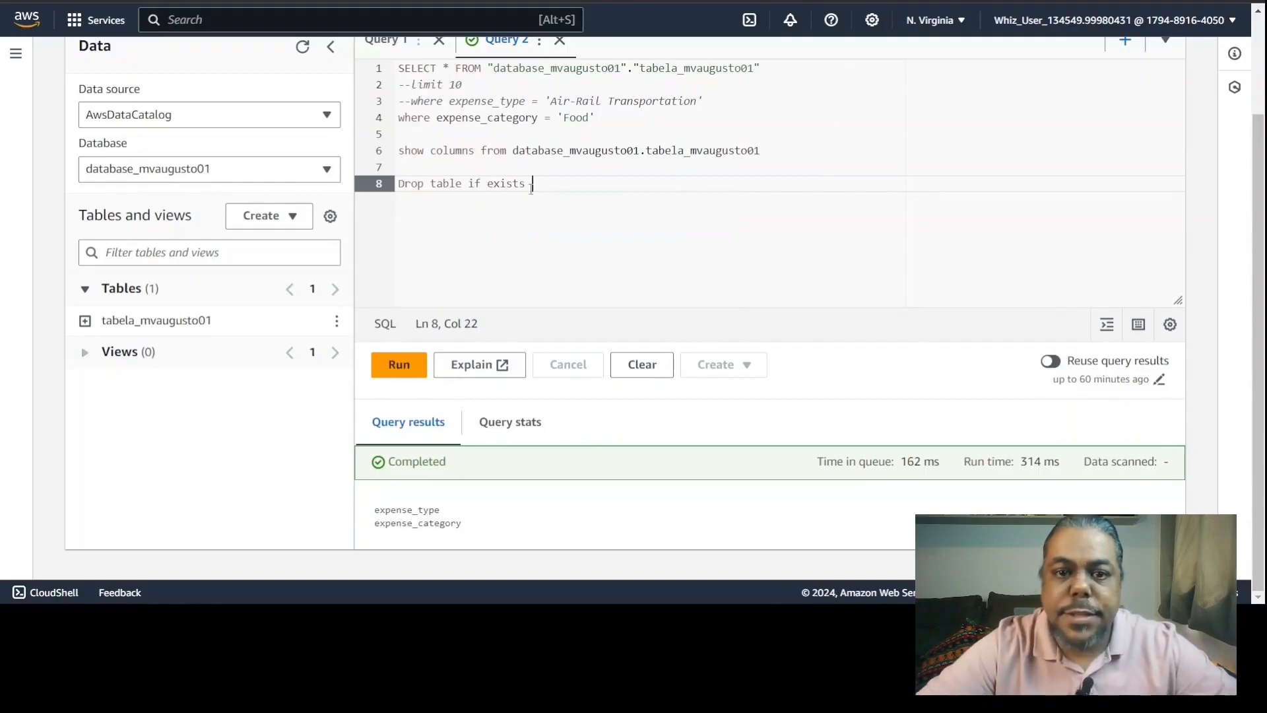
Complete the Drop table statement with database_mvaugusto01.tabela_mvaugusto01 copied from the show columns line.
left_click_drag(514, 151, 782, 155)
key("ctrl+c")
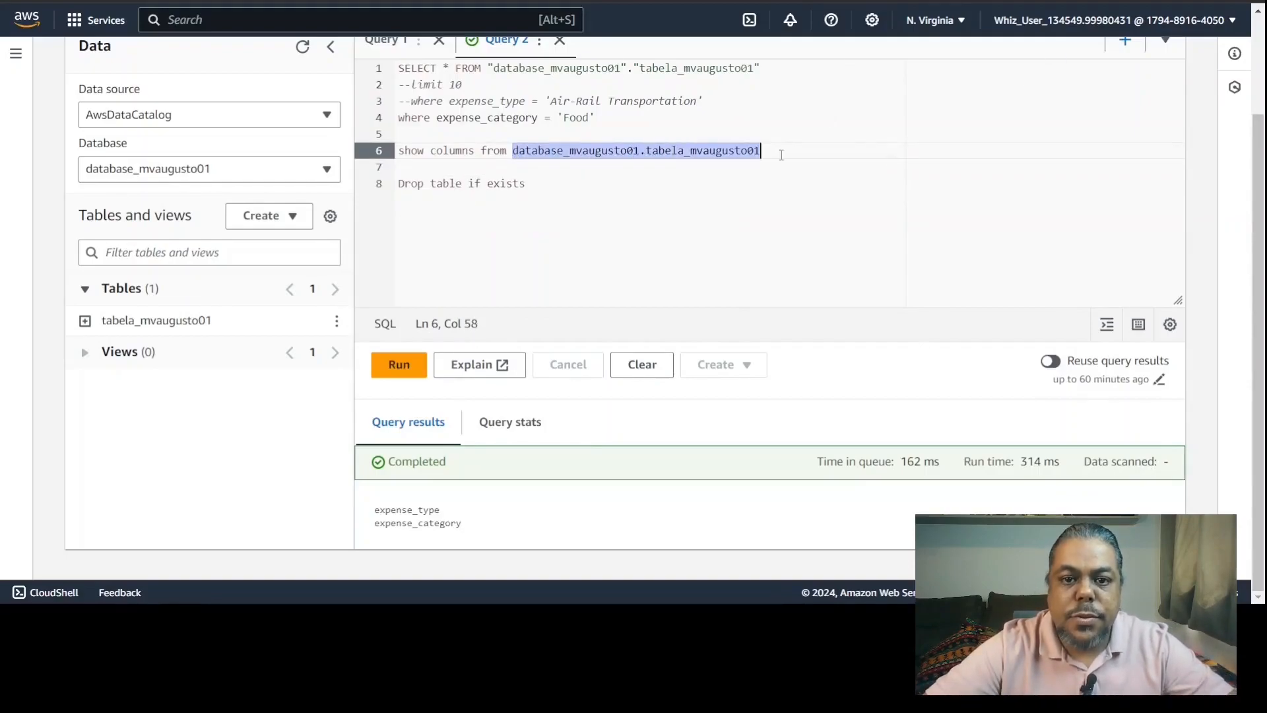
left_click(639, 189)
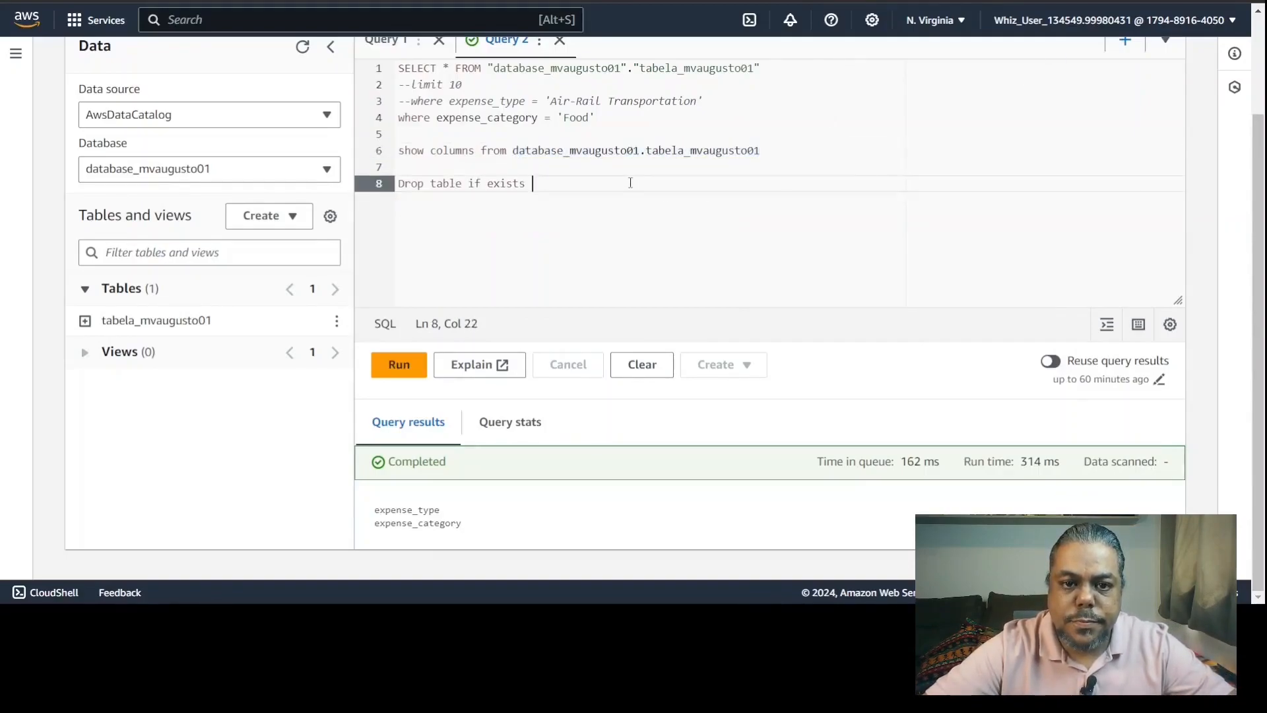
key("ctrl+v")
Expand the table's columns in the catalog, run only the Drop table statement, and comment that line out with --.
left_click_drag(798, 186, 395, 186)
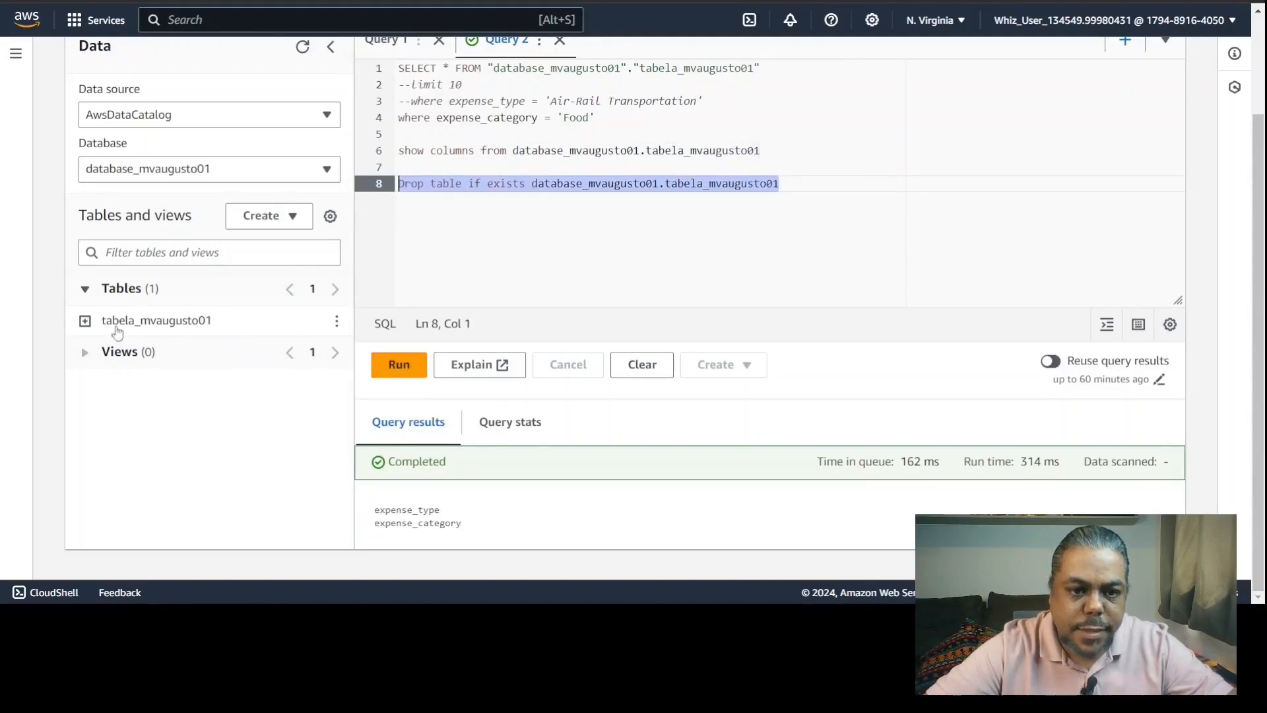
left_click(85, 321)
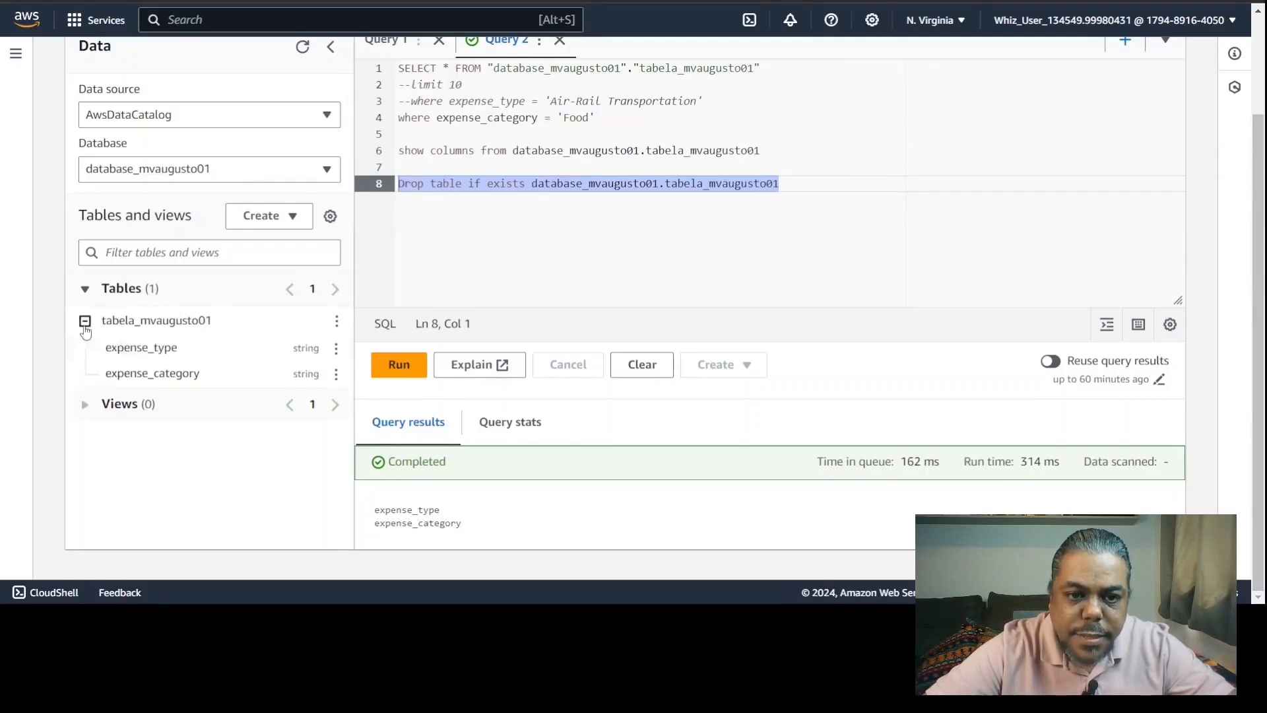
left_click(420, 375)
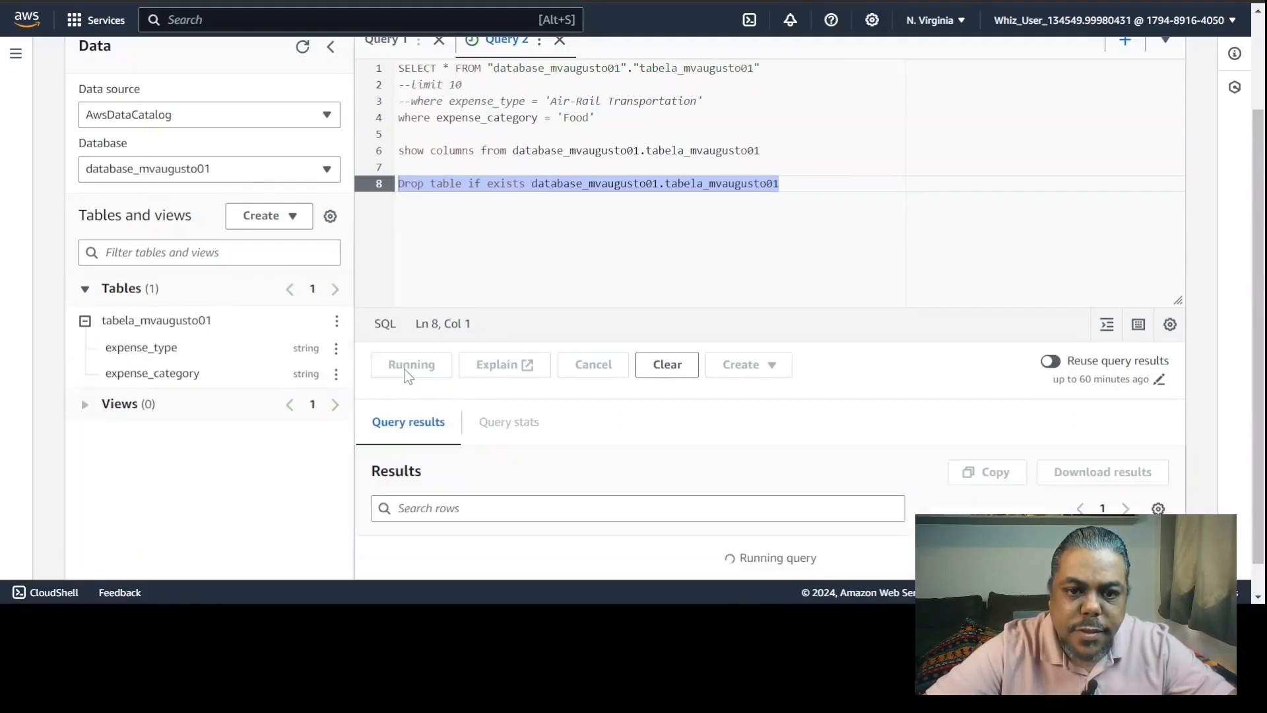
scroll(495, 536, "down", 1)
scroll(495, 536, "up", 1)
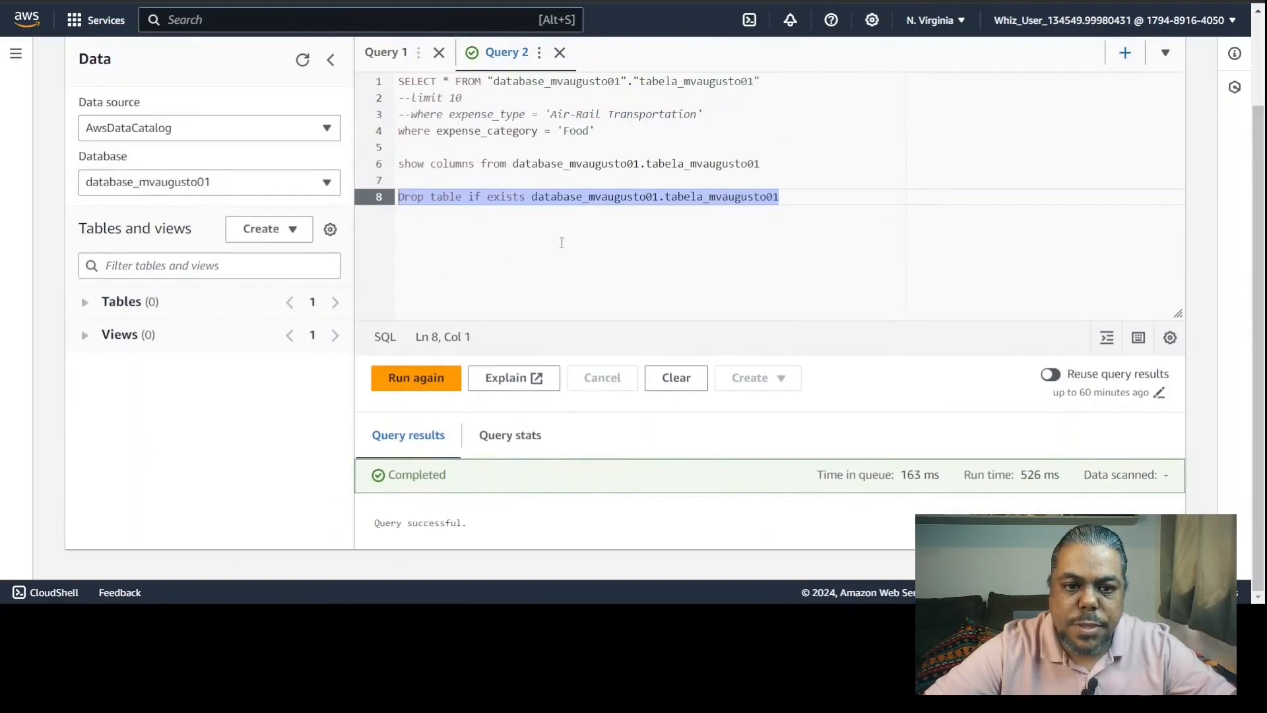
scroll(641, 238, "up", 2)
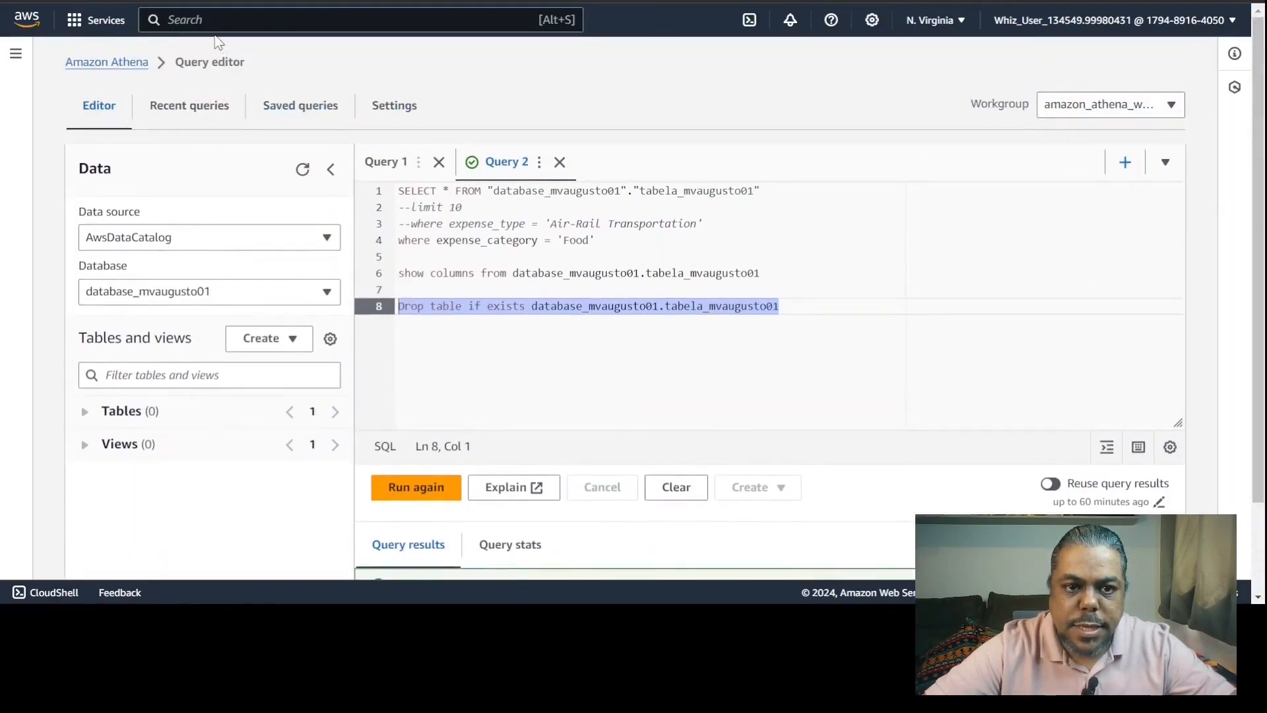
left_click(412, 309)
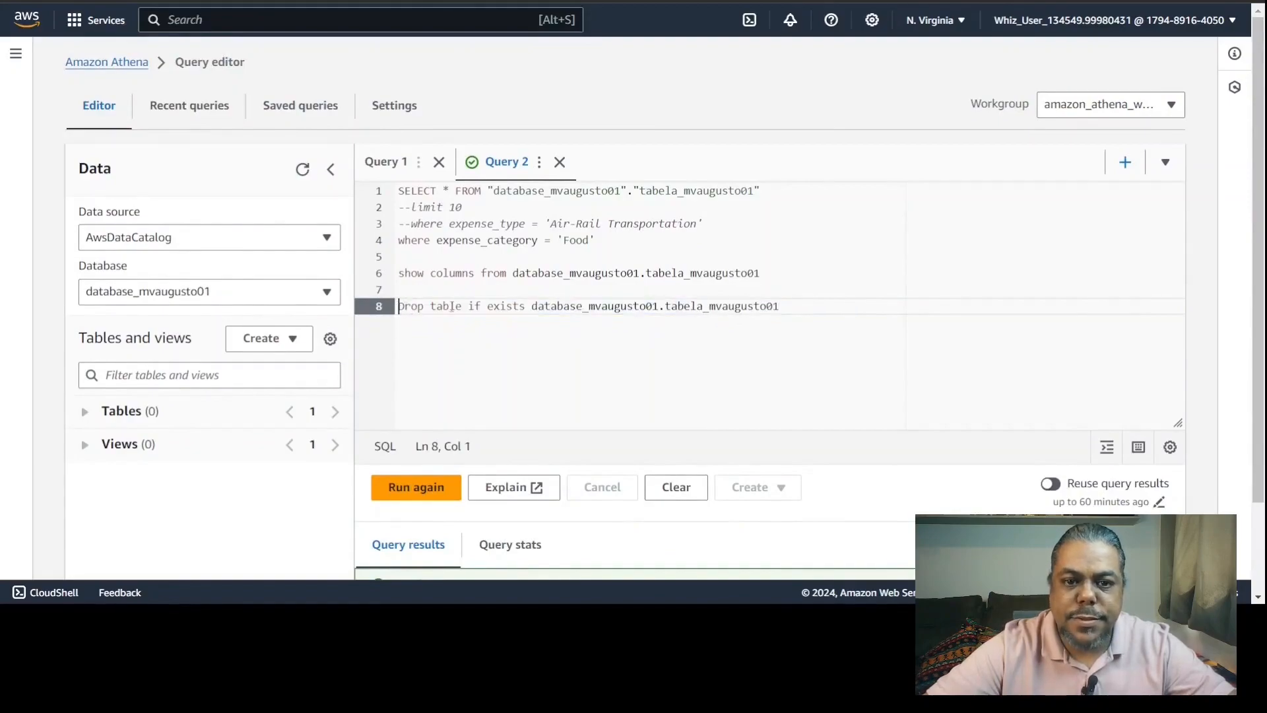
type("--")
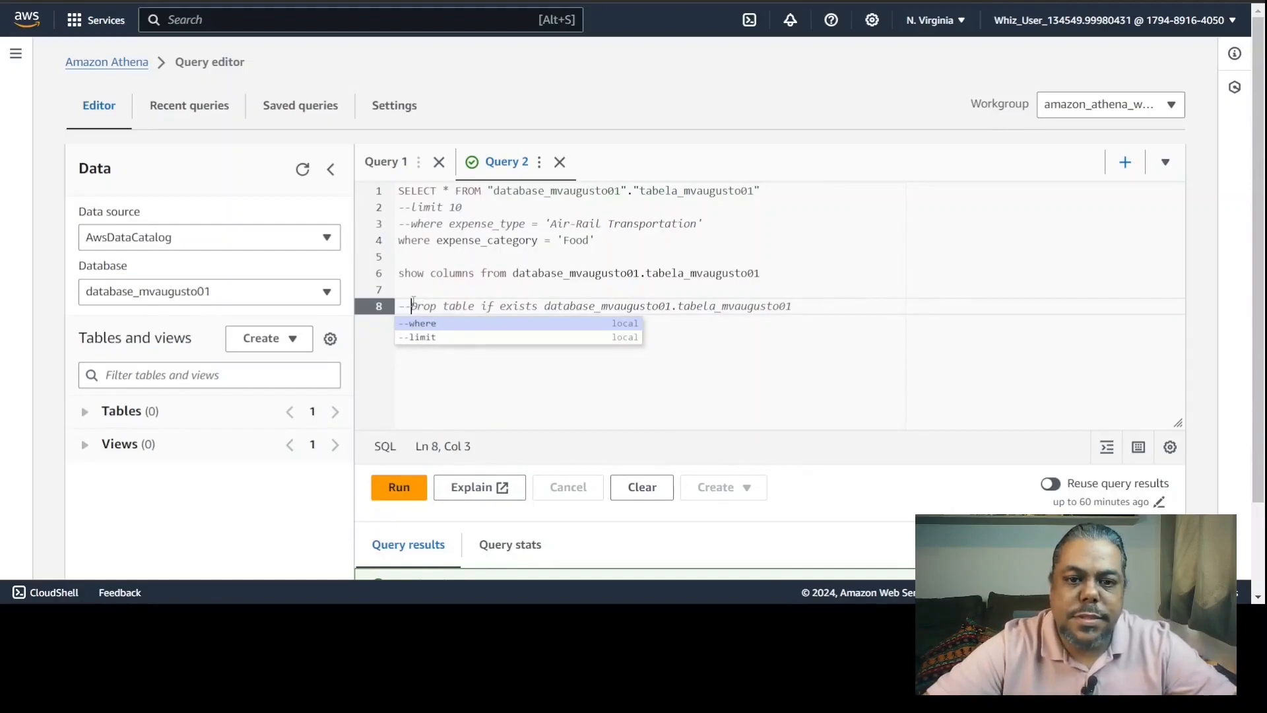
Switch to the S3 service and open the sor_system_of_record folder in the whizlabs bucket to check its source CSV file.
key("alt+s")
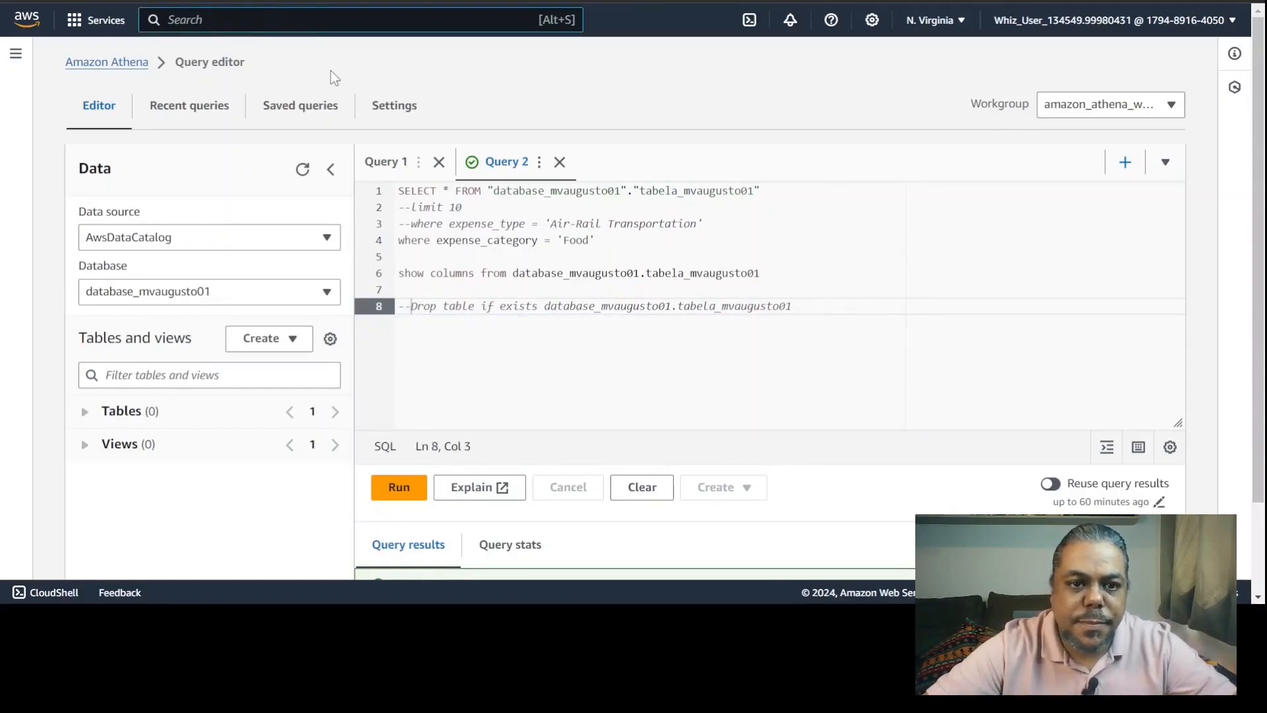
type("s")
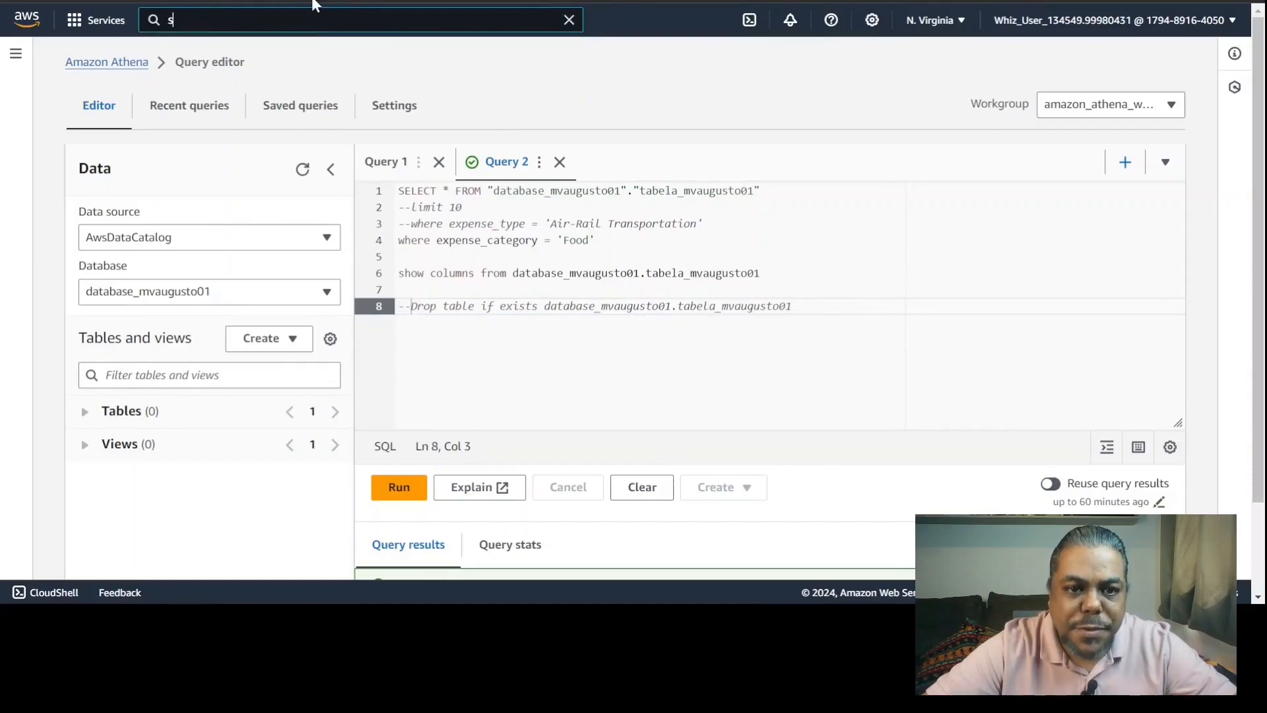
type("3")
key("Return")
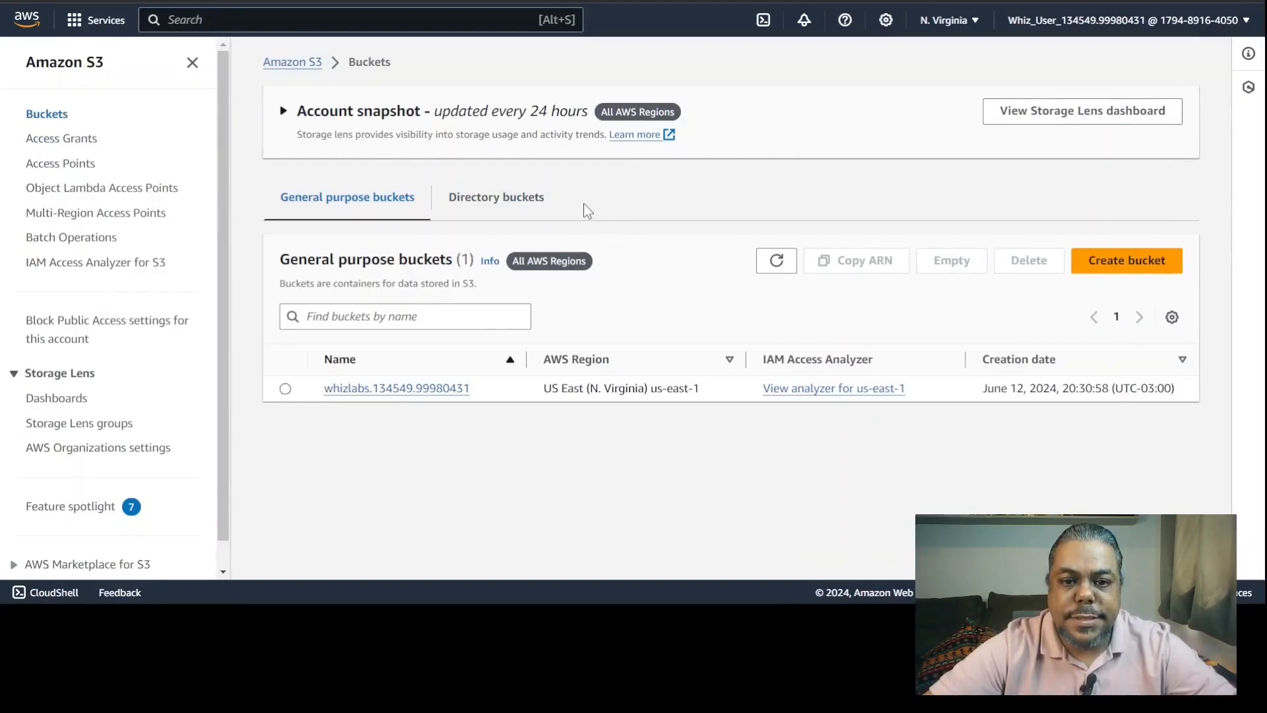
left_click(409, 397)
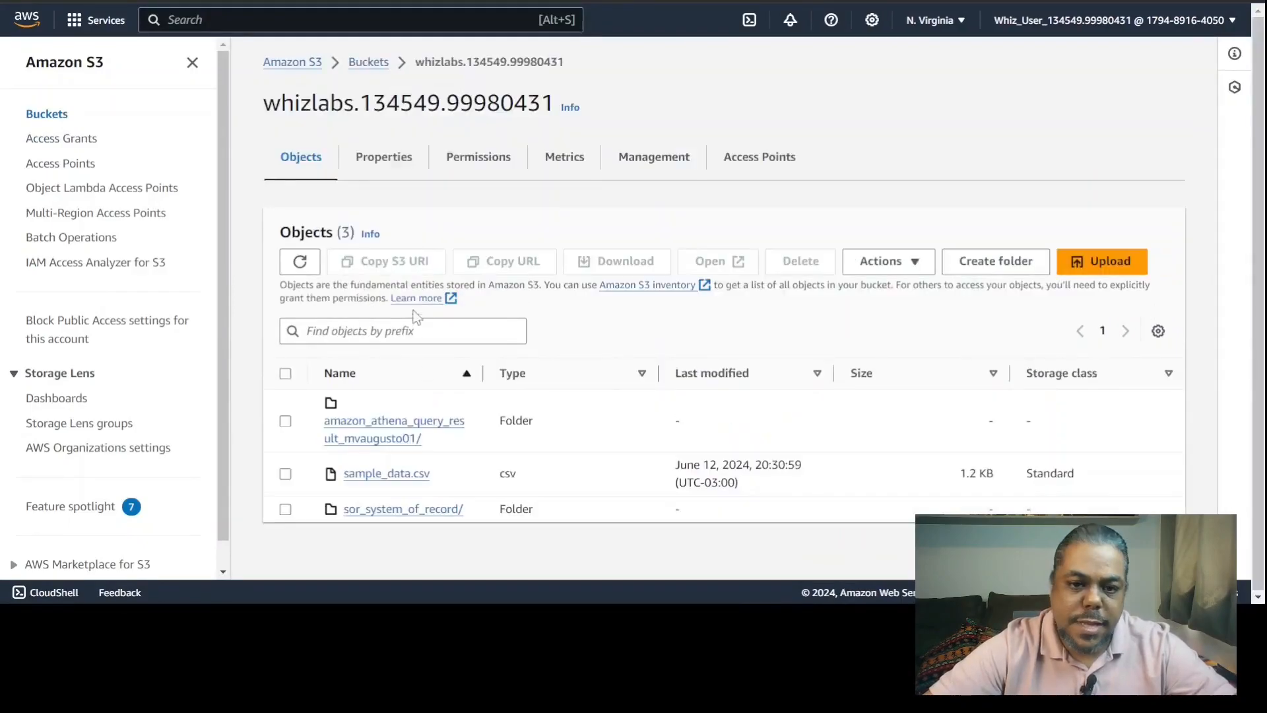
left_click(405, 510)
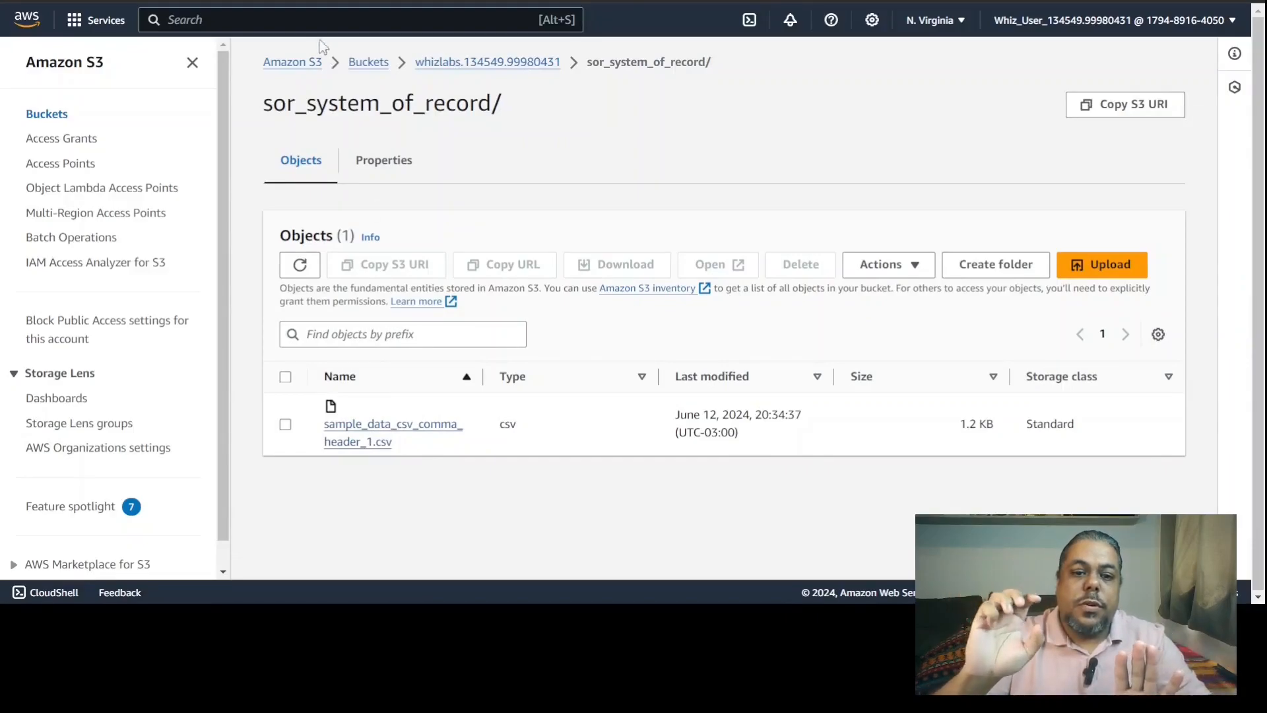
Switch to AWS Glue, check the Data Catalog tables, and open database_mvaugusto01 to refresh its table list.
left_click(312, 20)
type("glue")
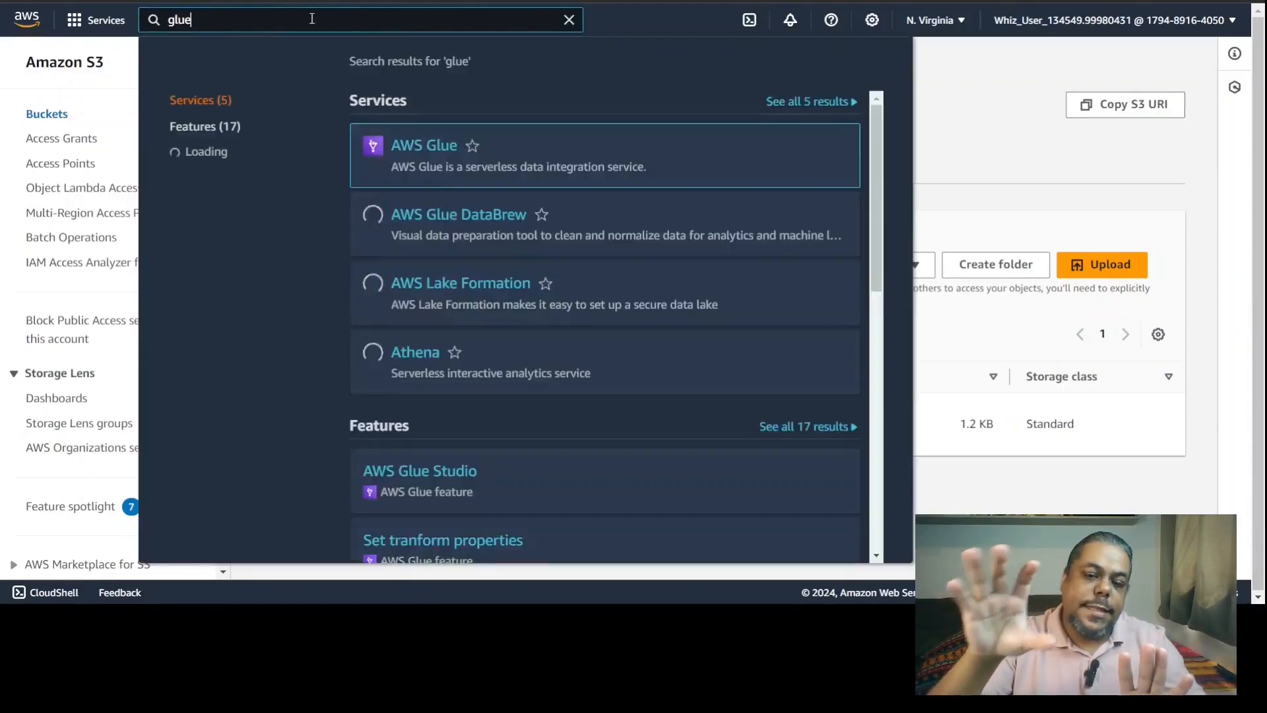
left_click(392, 141)
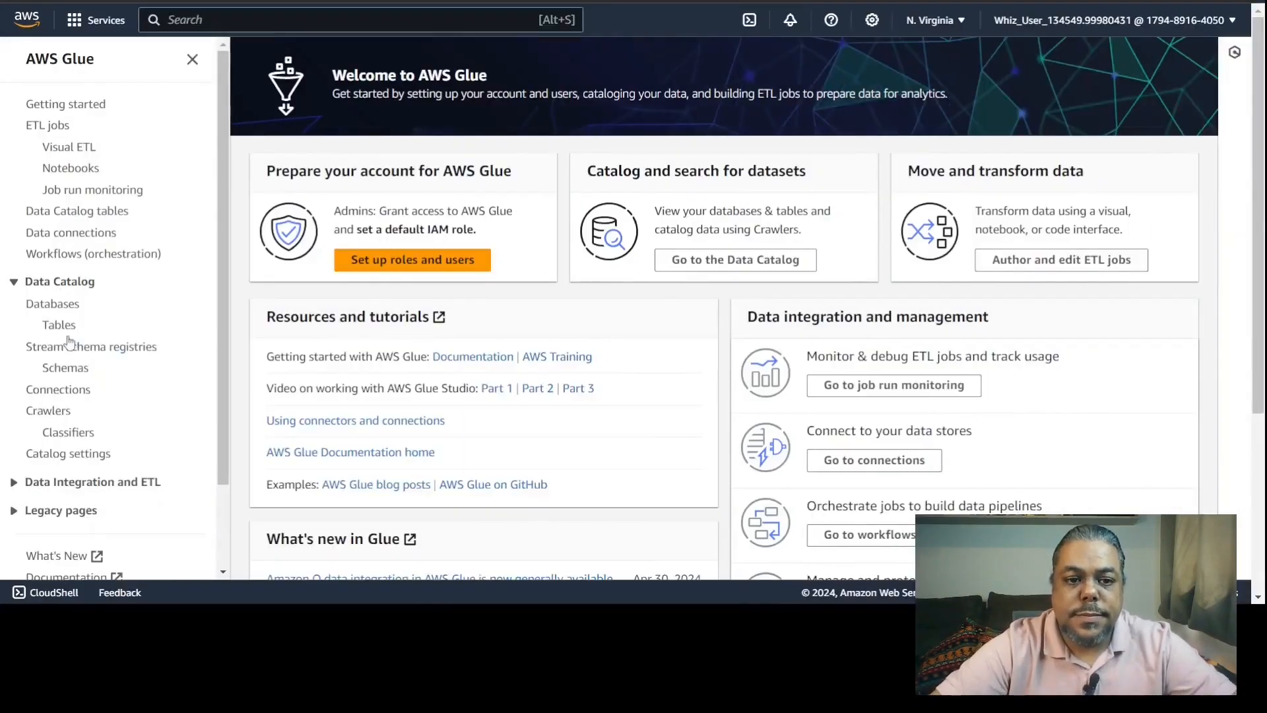
left_click(65, 325)
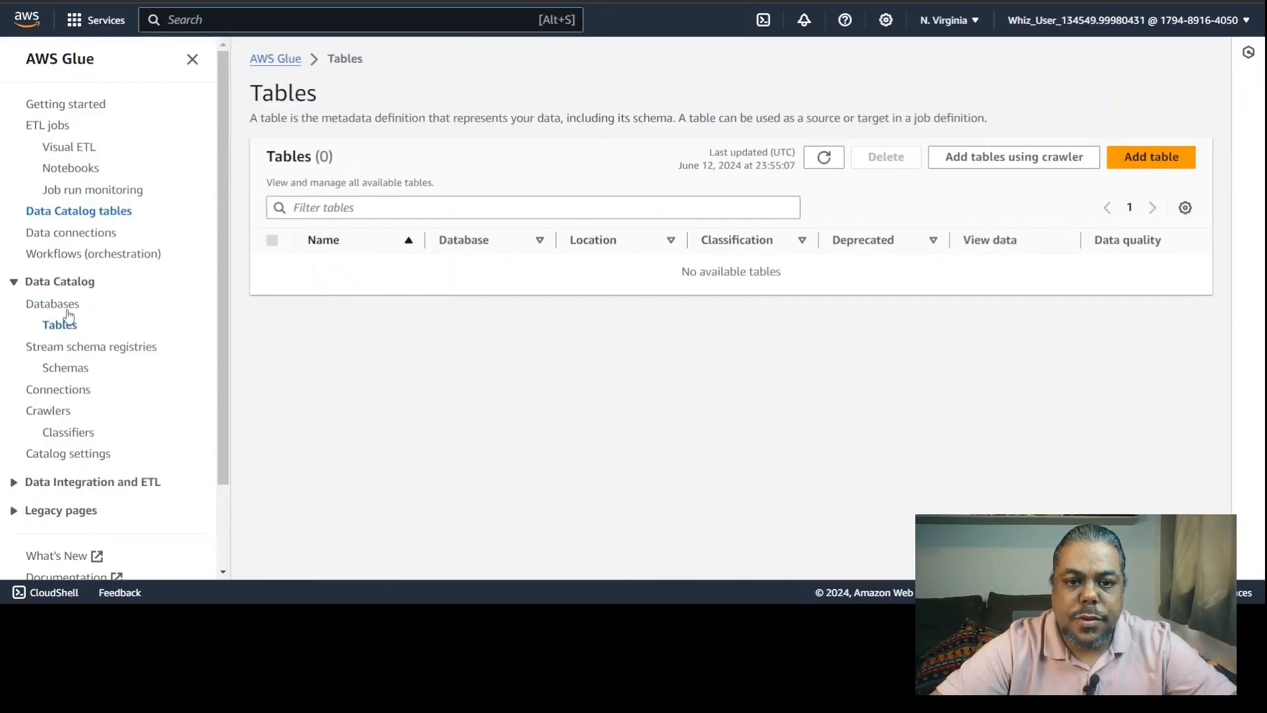
left_click(63, 305)
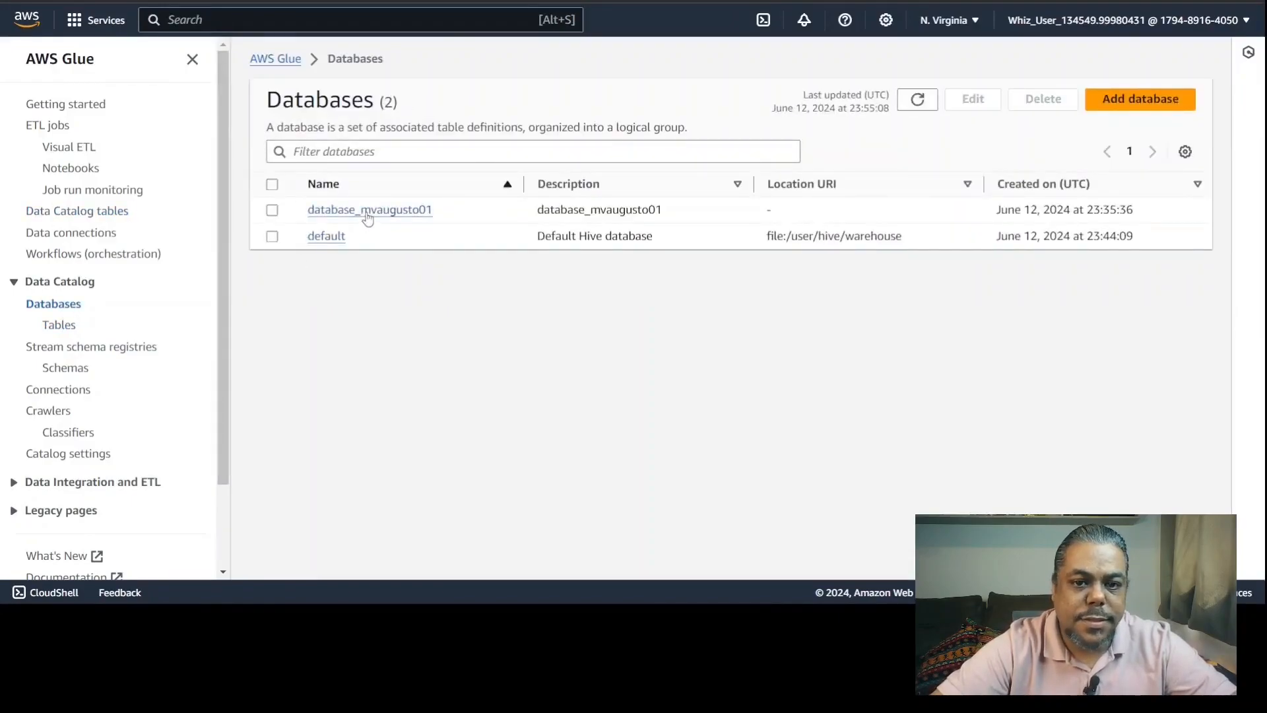
left_click(351, 212)
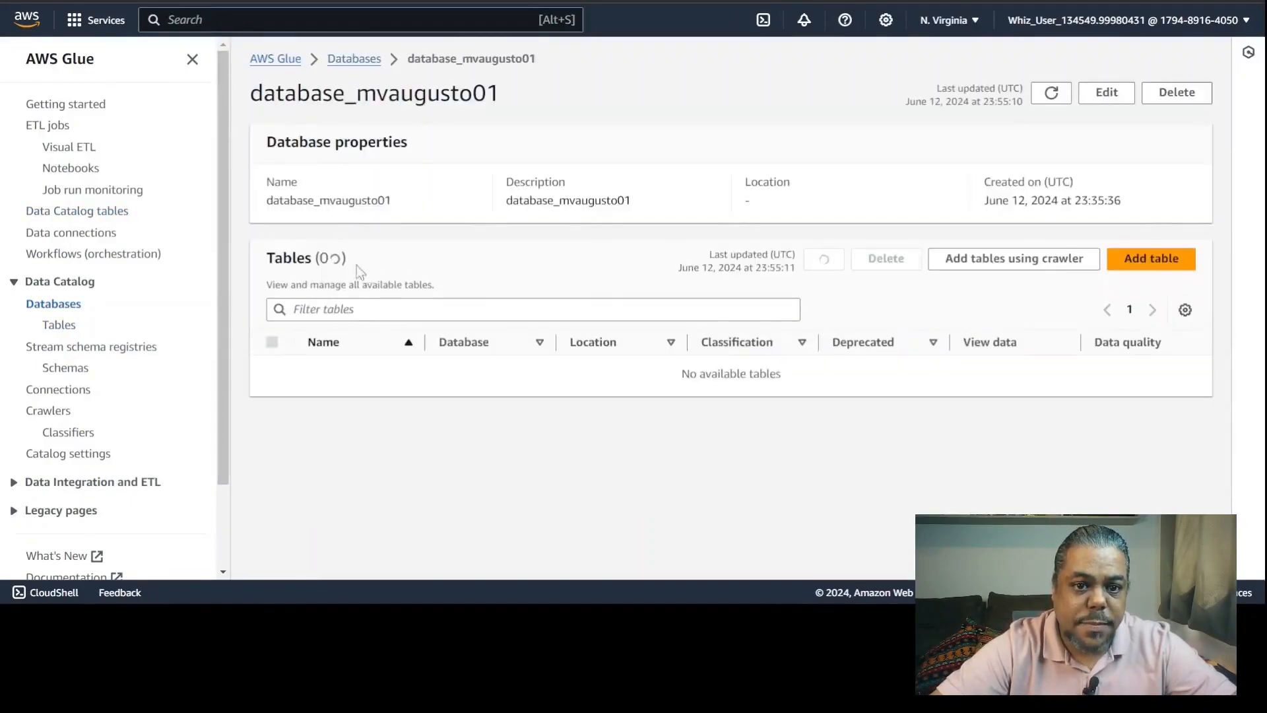
left_click(825, 261)
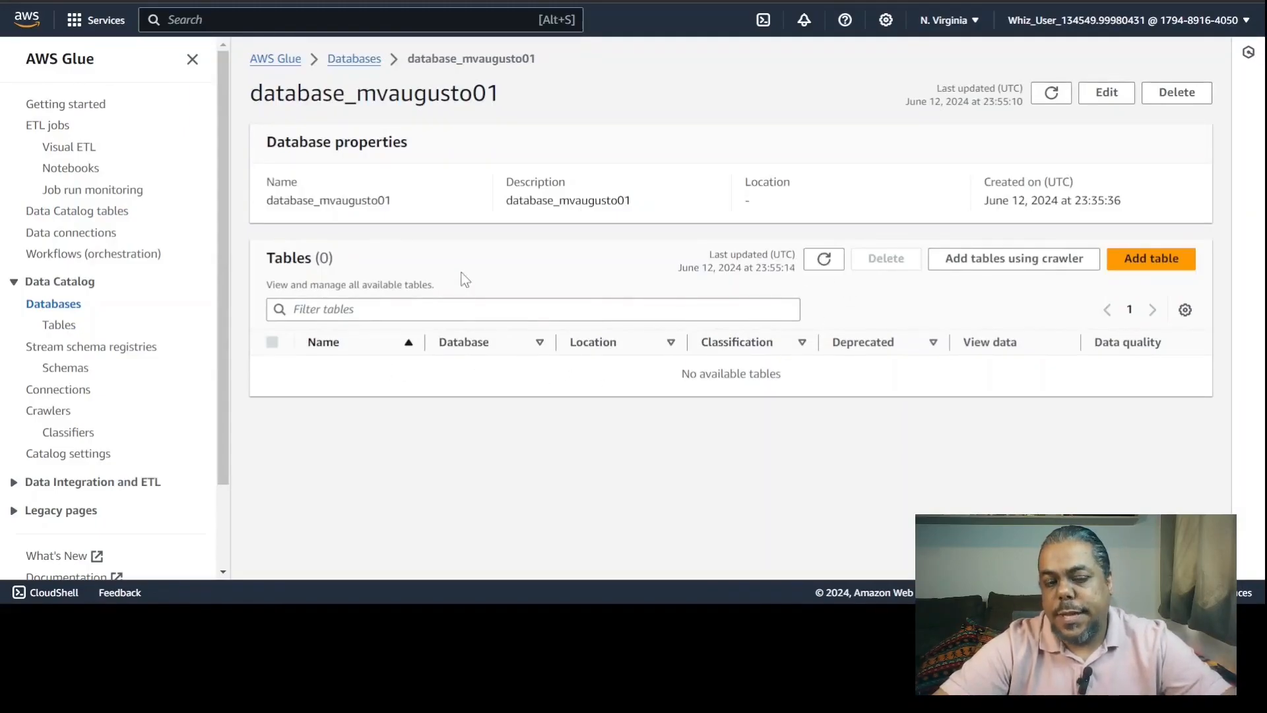
Switch to Athena and paste the prepared CREATE EXTERNAL TABLE IF NOT EXISTS expenses statement into a new query.
left_click(282, 20)
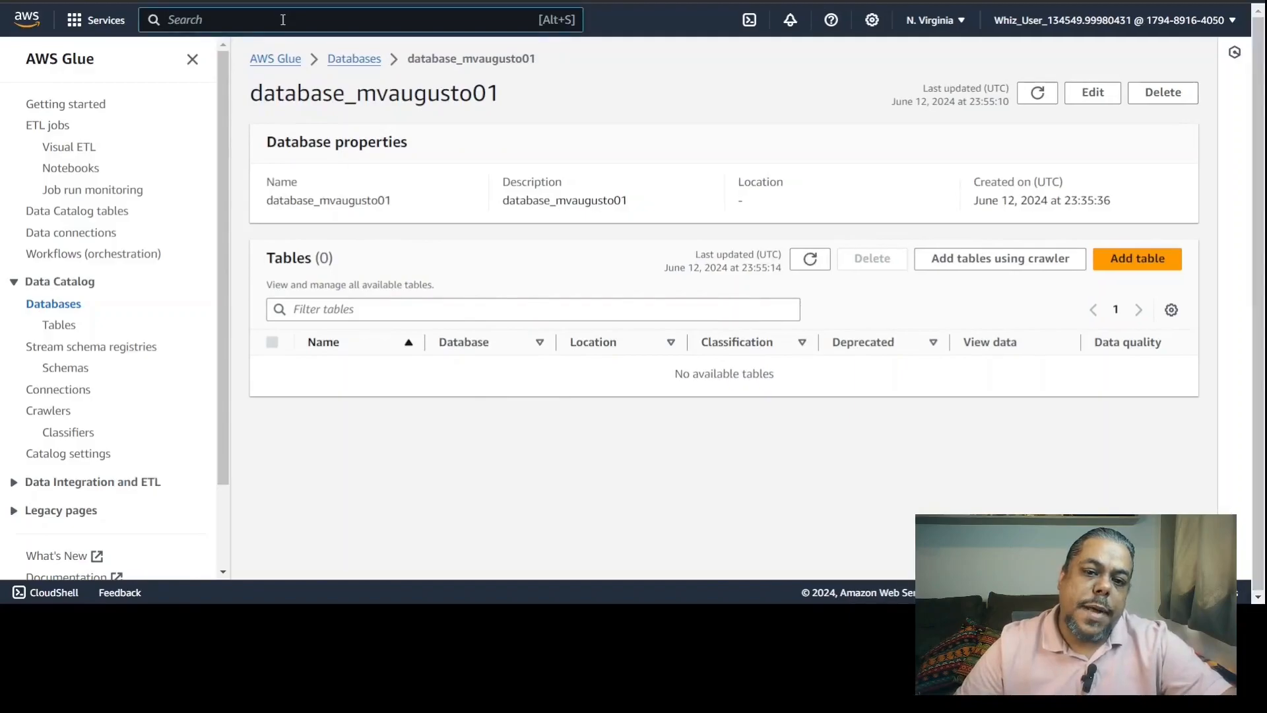
type("athena")
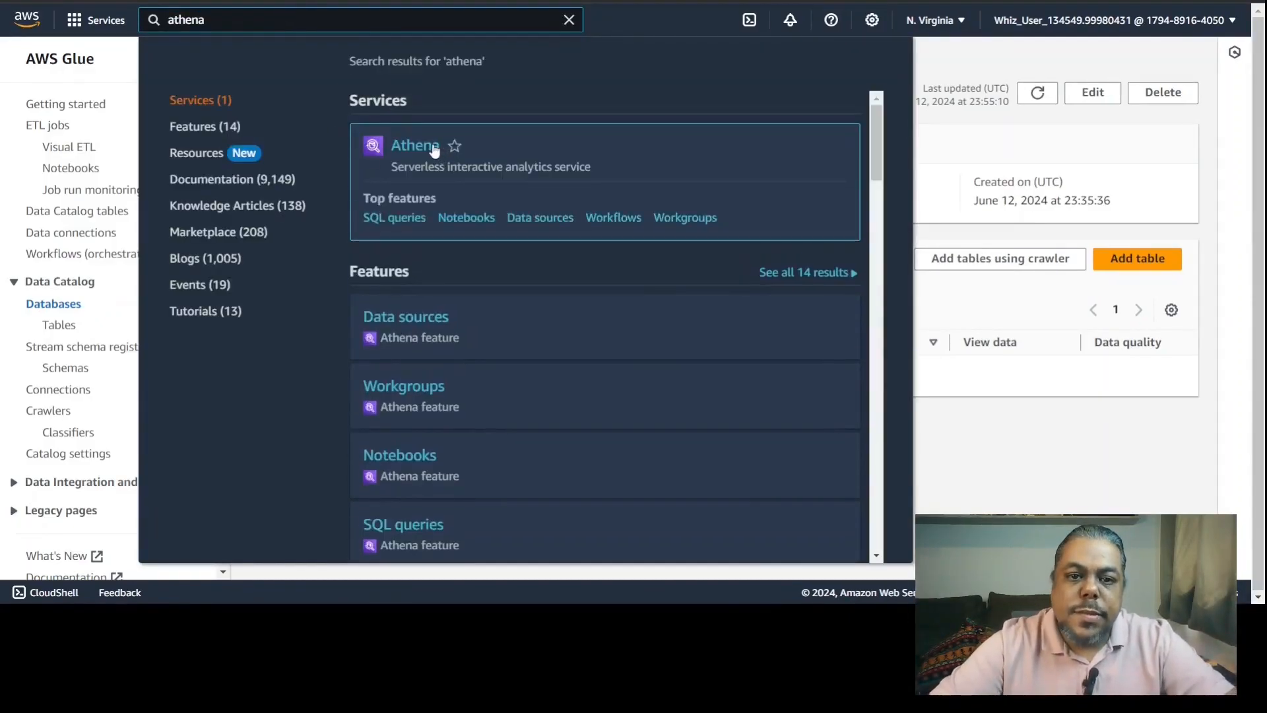
left_click(434, 148)
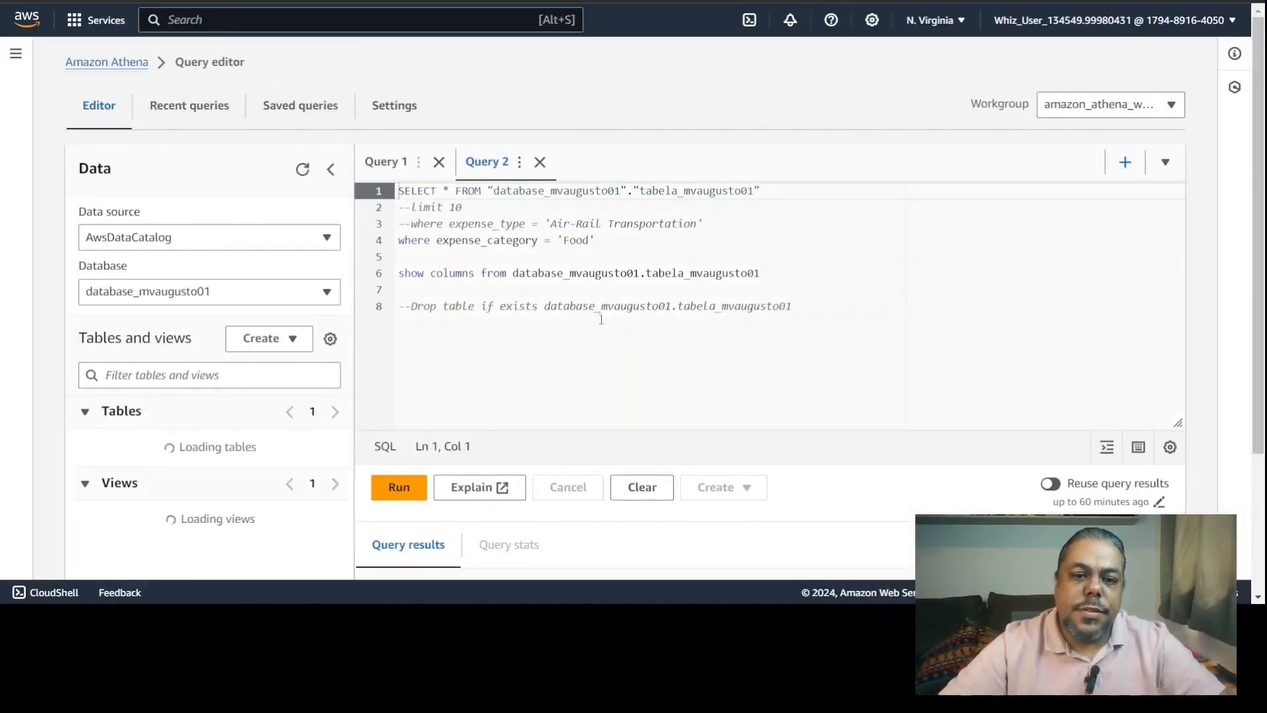
left_click(802, 322)
key("Return")
key("Return")
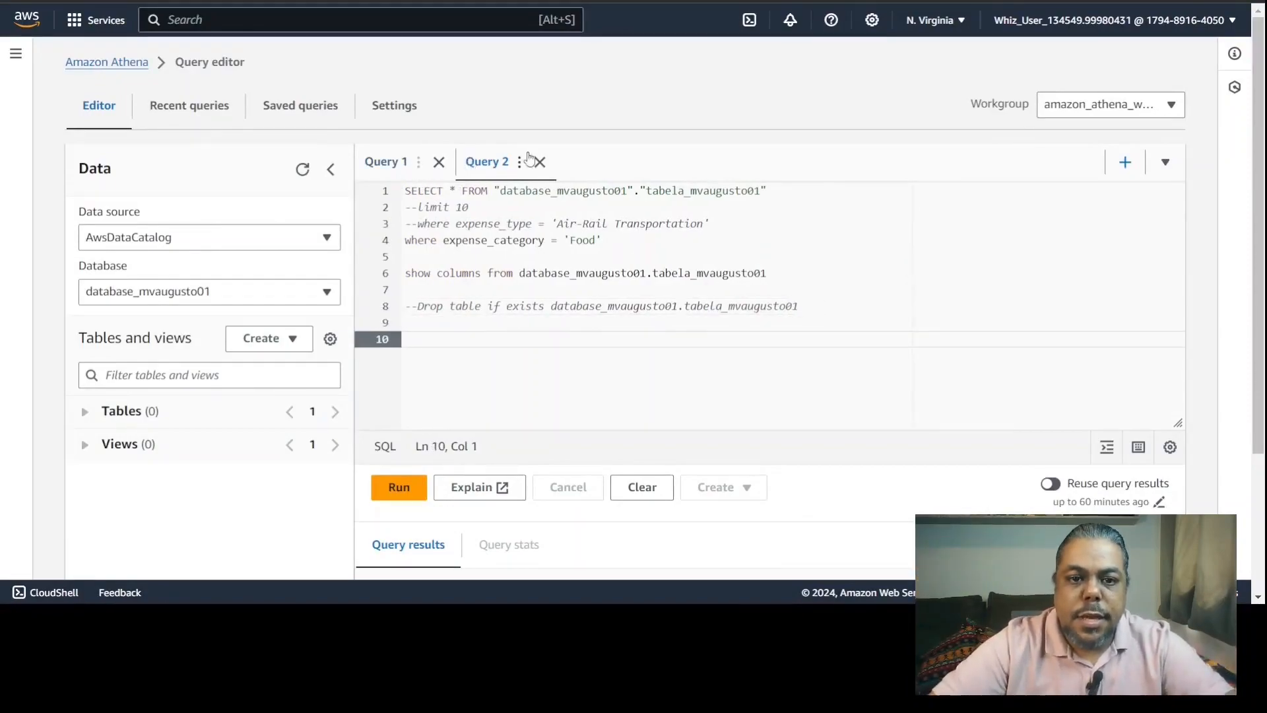
left_click(1126, 163)
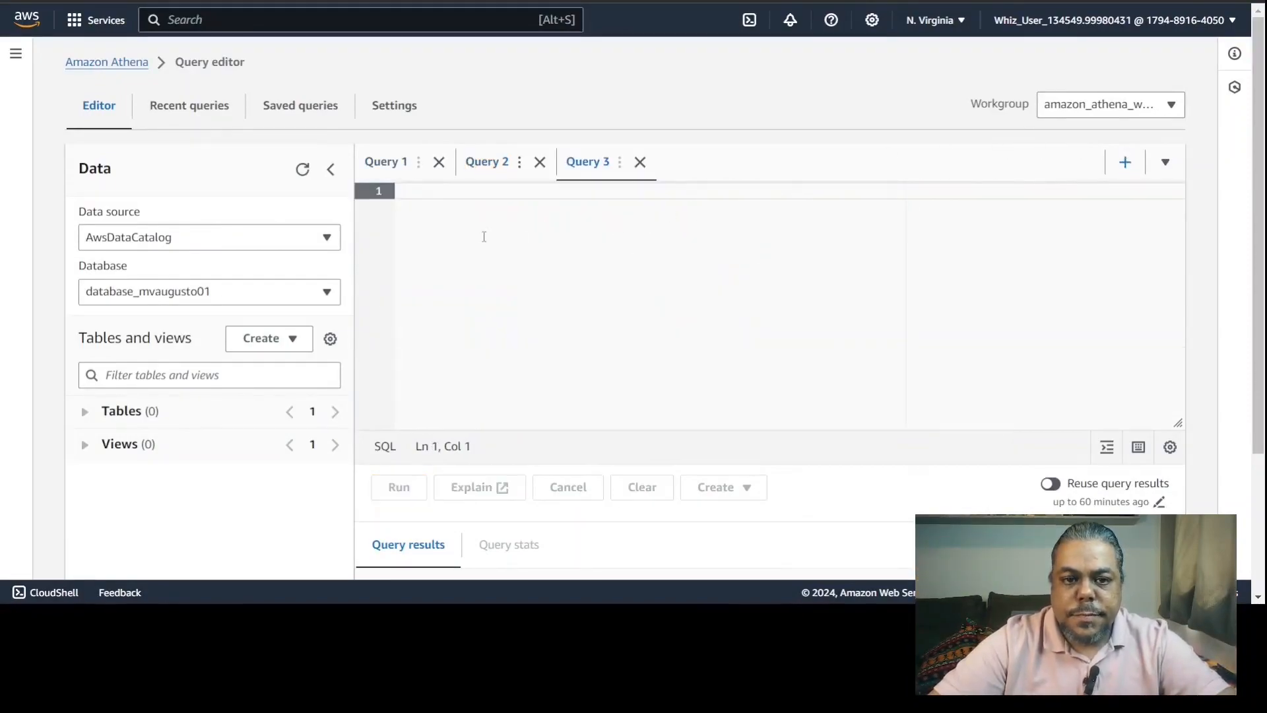
key("ctrl+v")
scroll(544, 234, "up", 1)
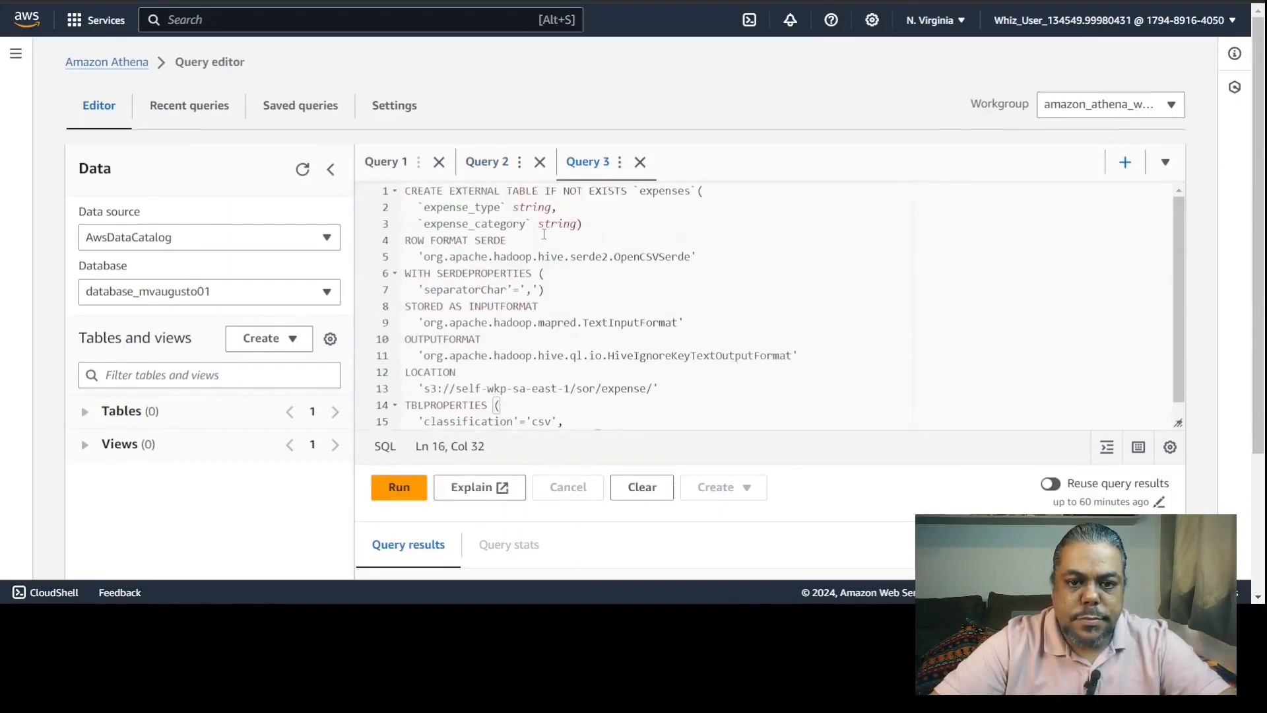
Examine the CREATE statement's IF NOT EXISTS clause, table name, two columns, SerDe, separator character and S3 location.
left_click_drag(410, 192, 545, 192)
left_click(626, 190)
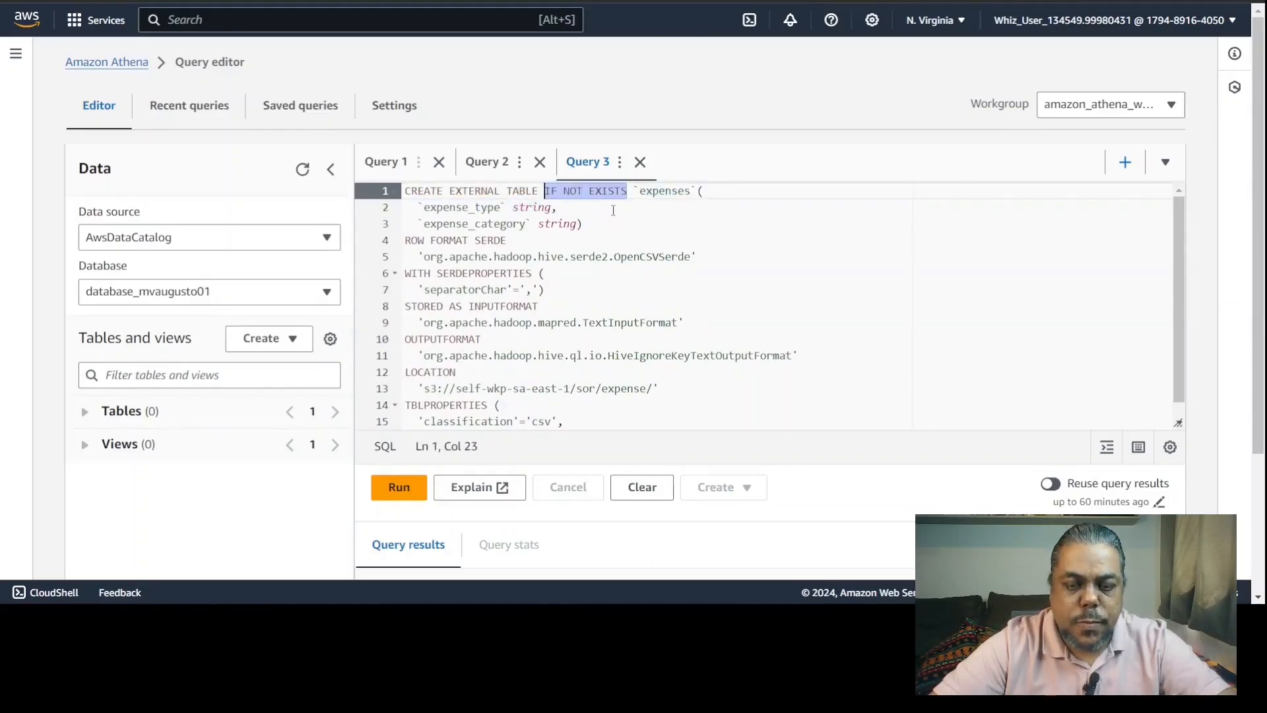
left_click_drag(690, 192, 640, 192)
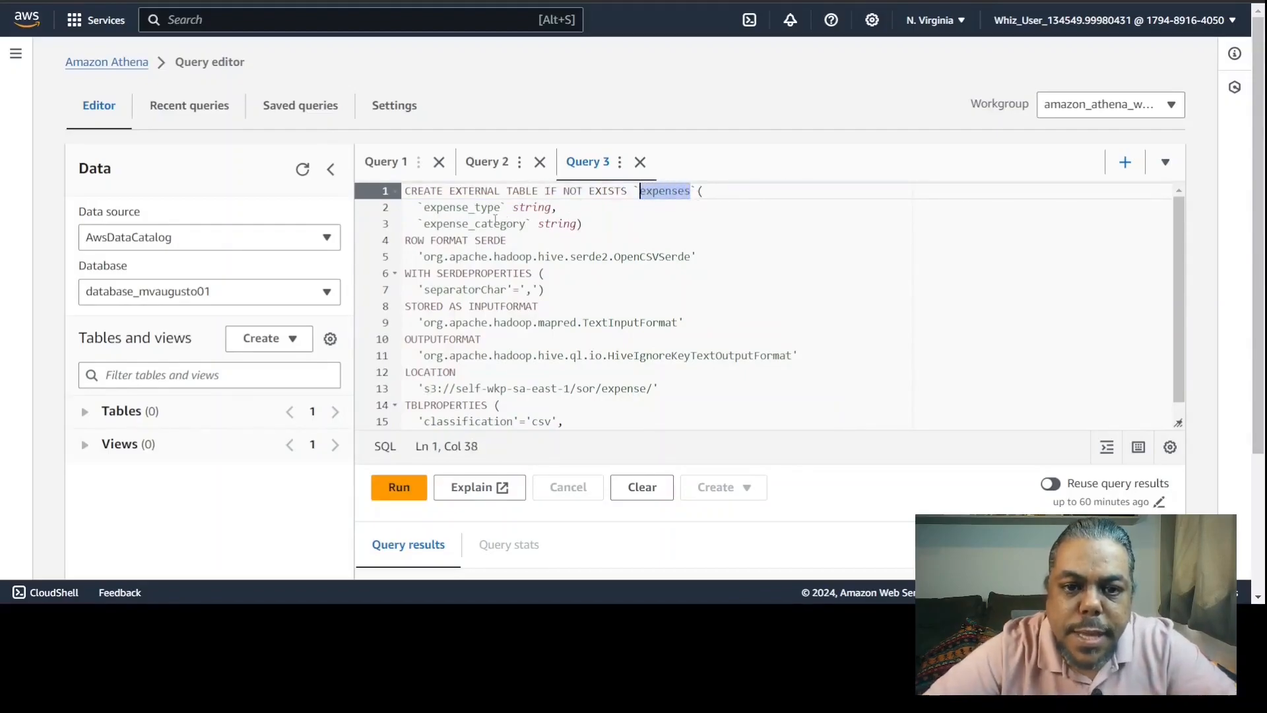
left_click(425, 207)
left_click_drag(424, 207, 557, 207)
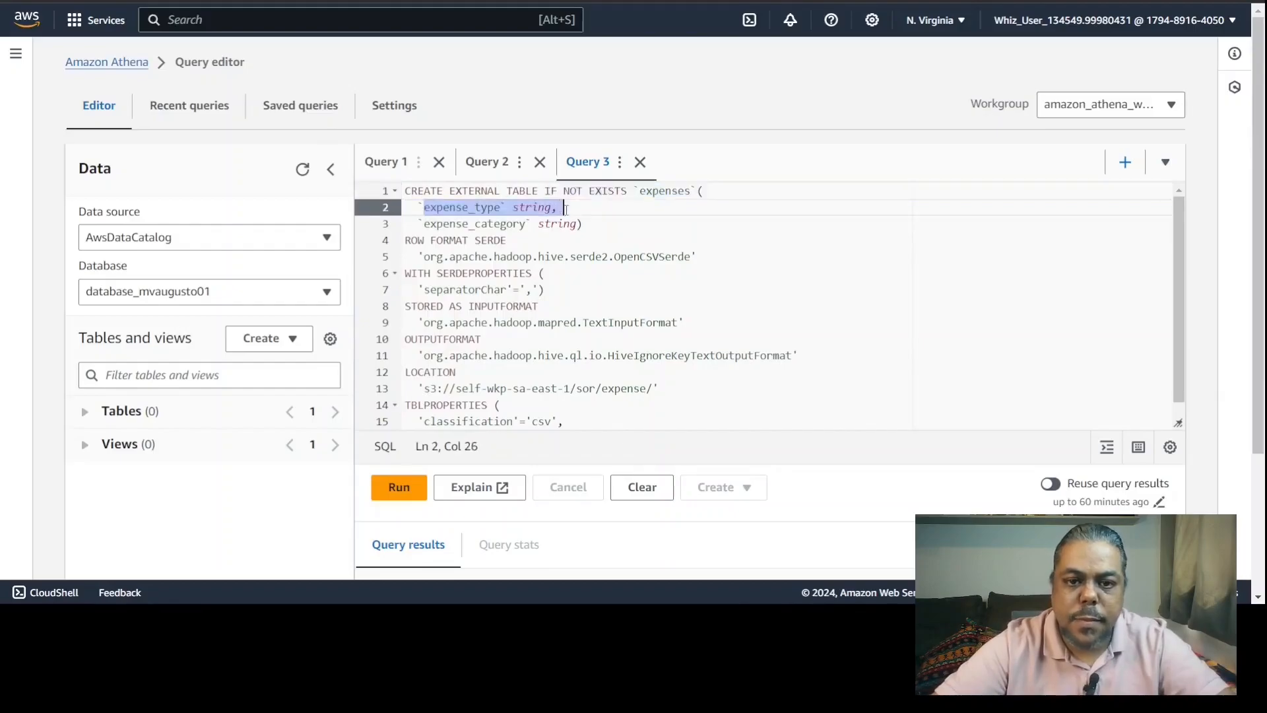
left_click_drag(424, 224, 584, 224)
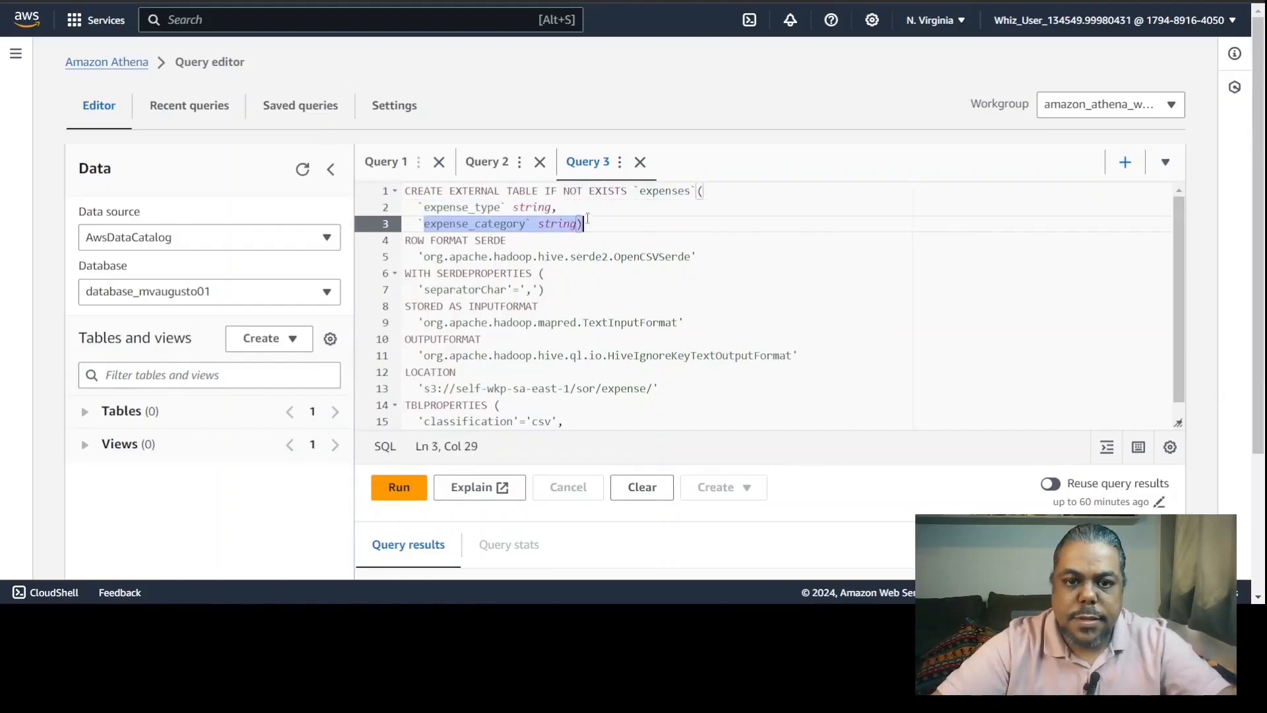
double_click(498, 241)
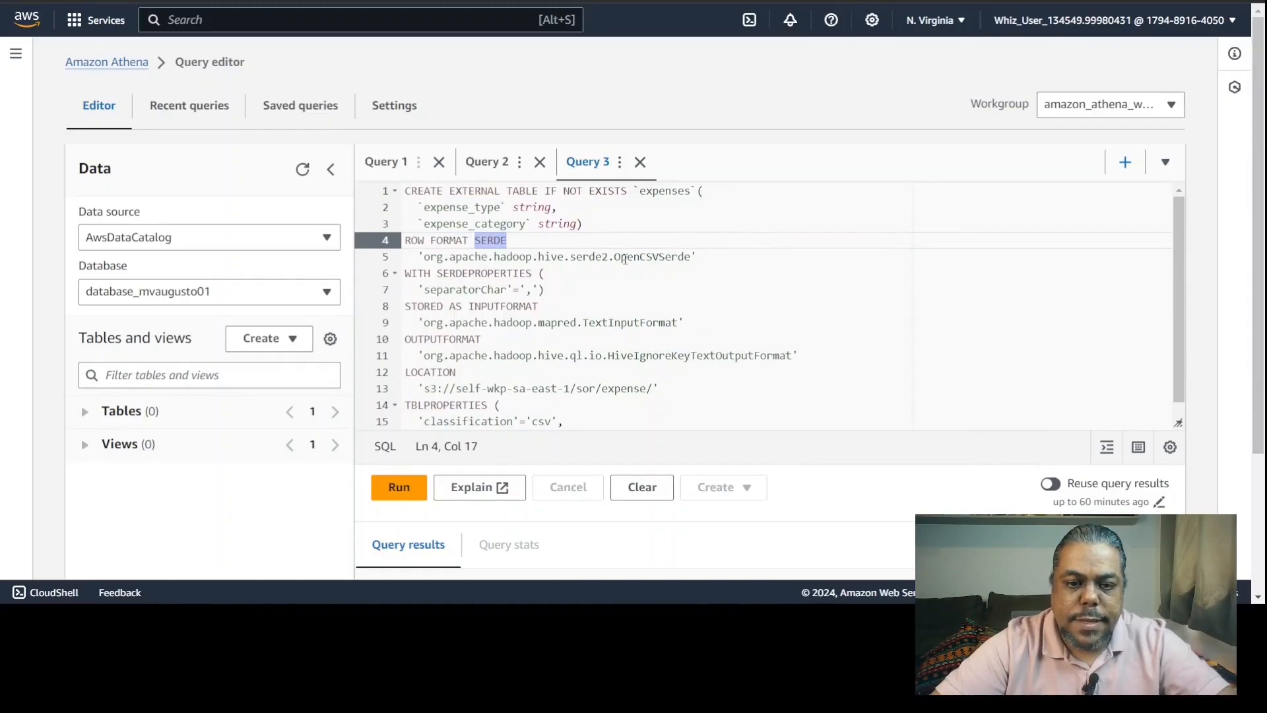
left_click_drag(617, 257, 684, 257)
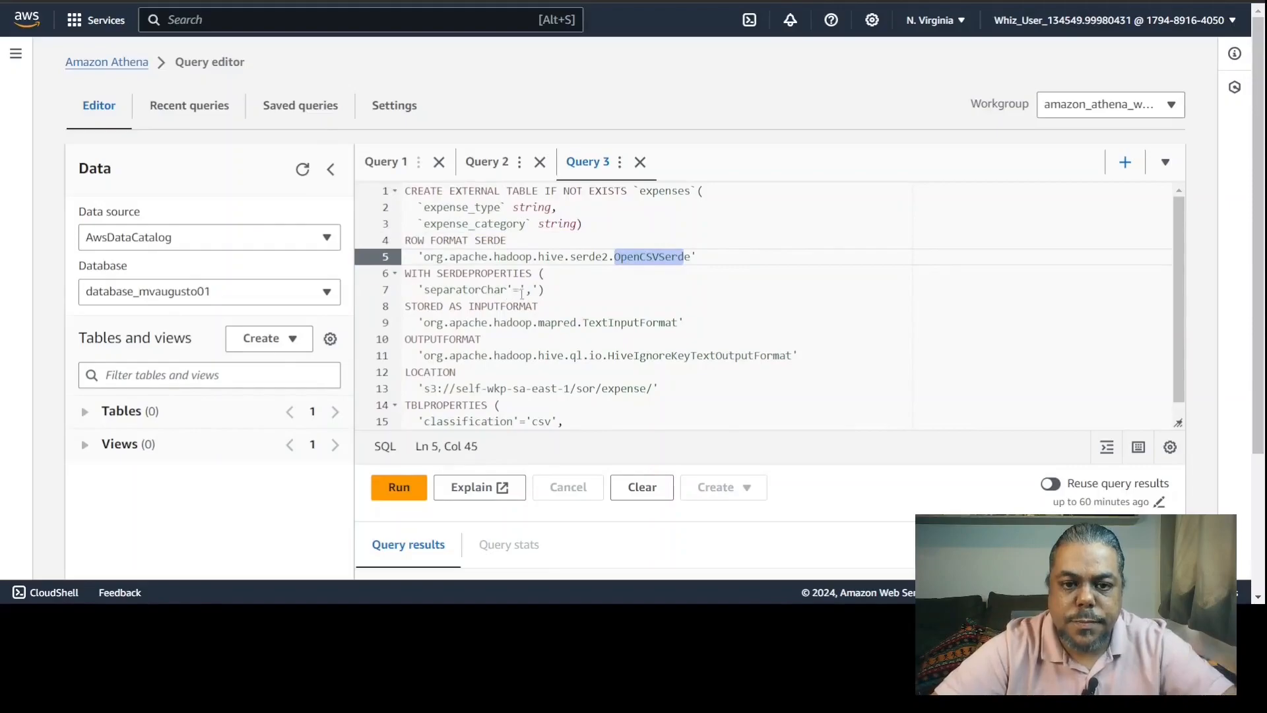
left_click_drag(530, 289, 531, 291)
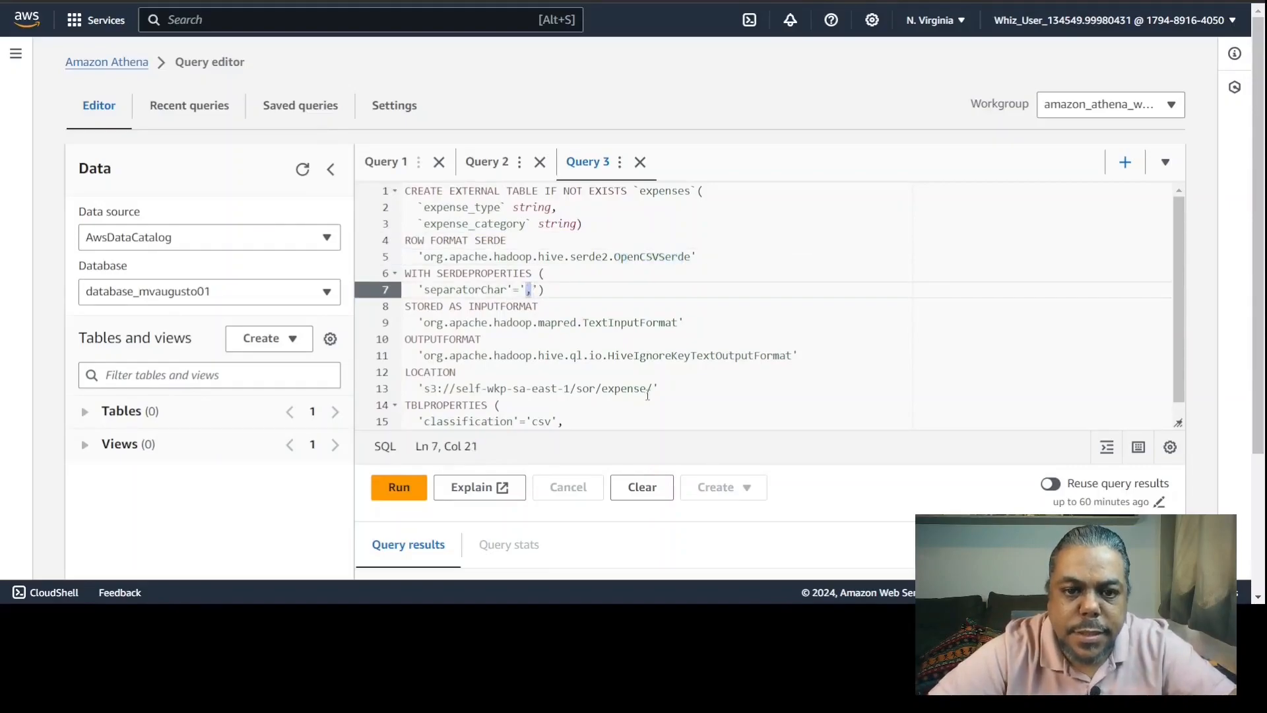
scroll(613, 330, "down", 1)
scroll(605, 319, "down", 1)
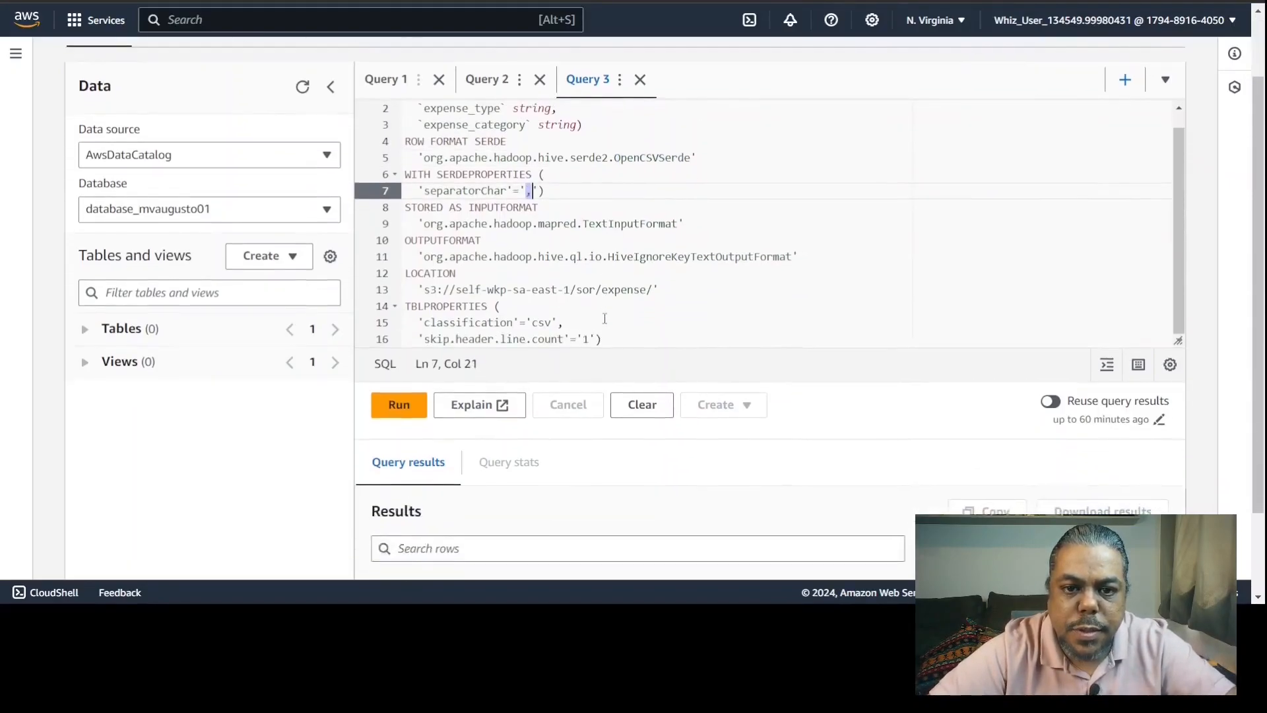
left_click_drag(659, 290, 396, 293)
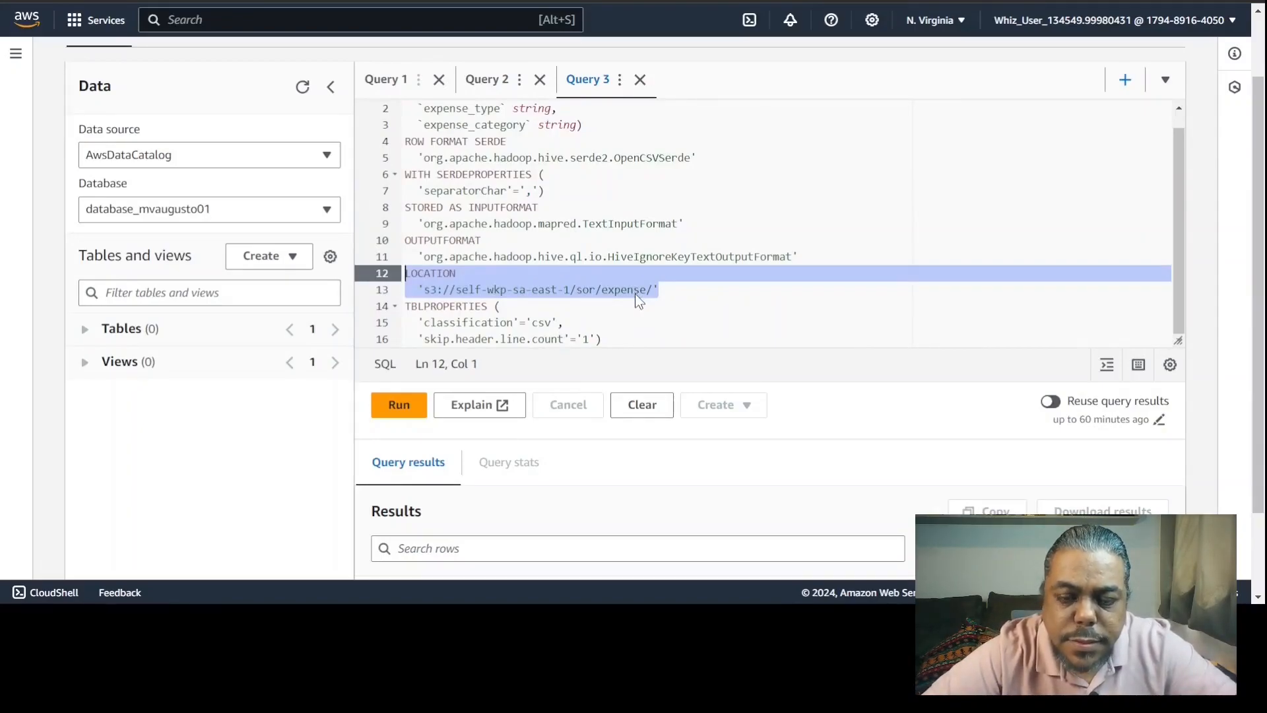
Switch to S3, open the sor_system_of_record folder in the whizlabs bucket, and copy the folder's S3 URI.
scroll(636, 296, "up", 3)
left_click(257, 16)
type("s3")
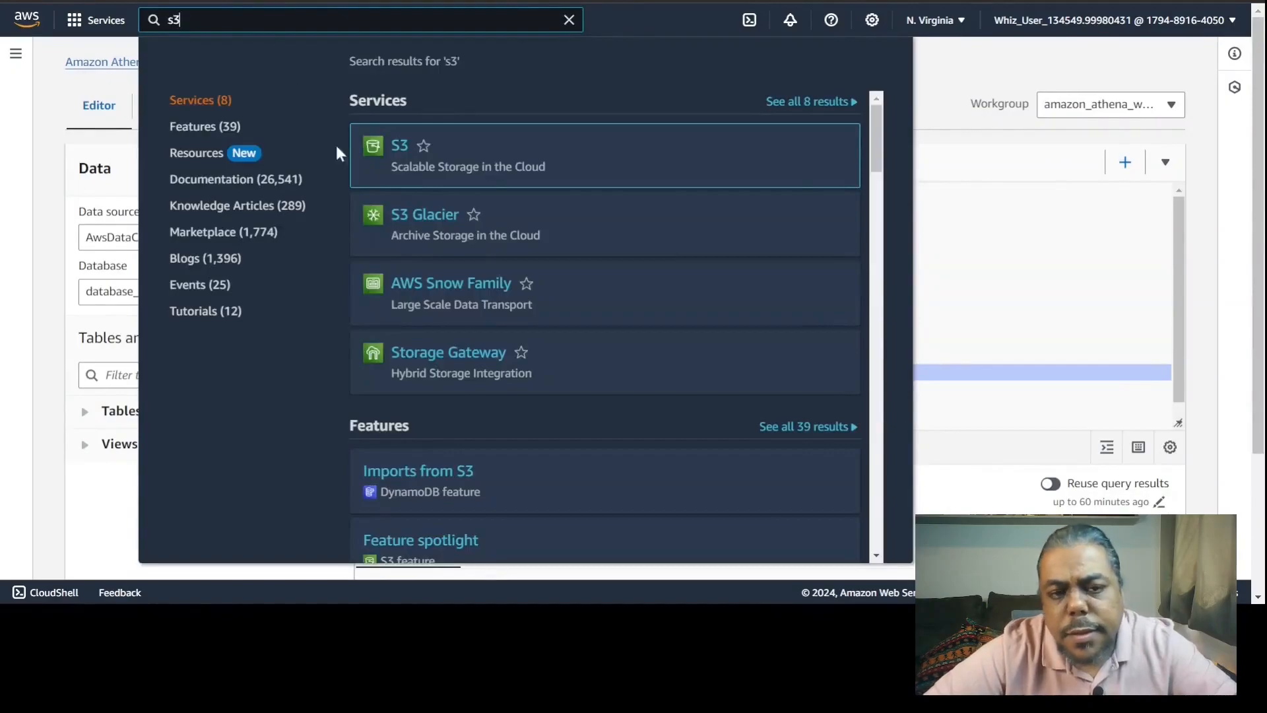
left_click(401, 161)
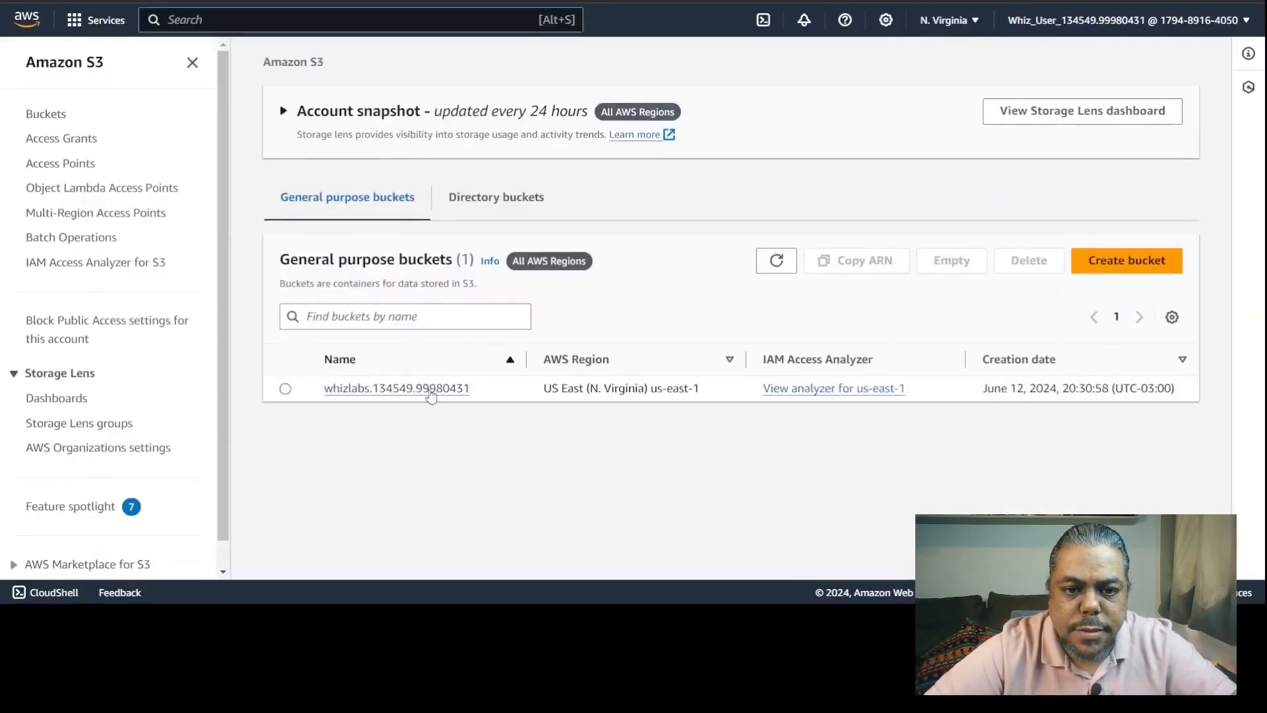
left_click(430, 390)
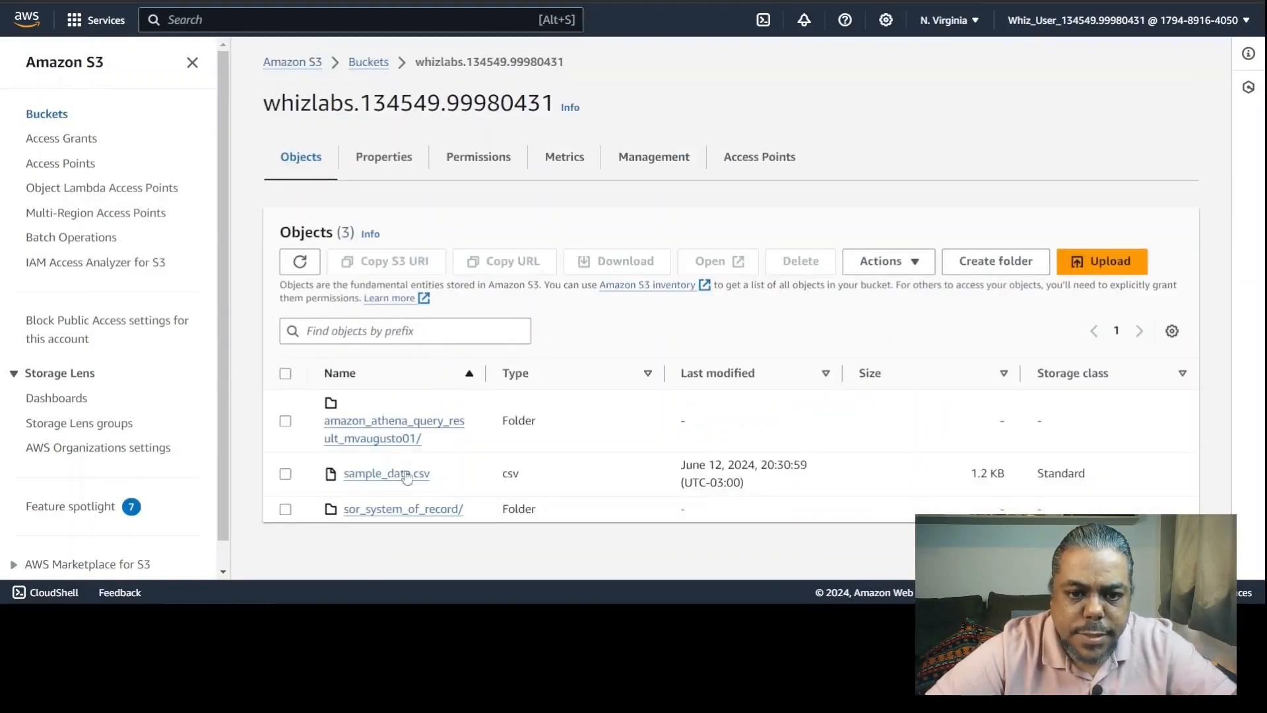
left_click(415, 513)
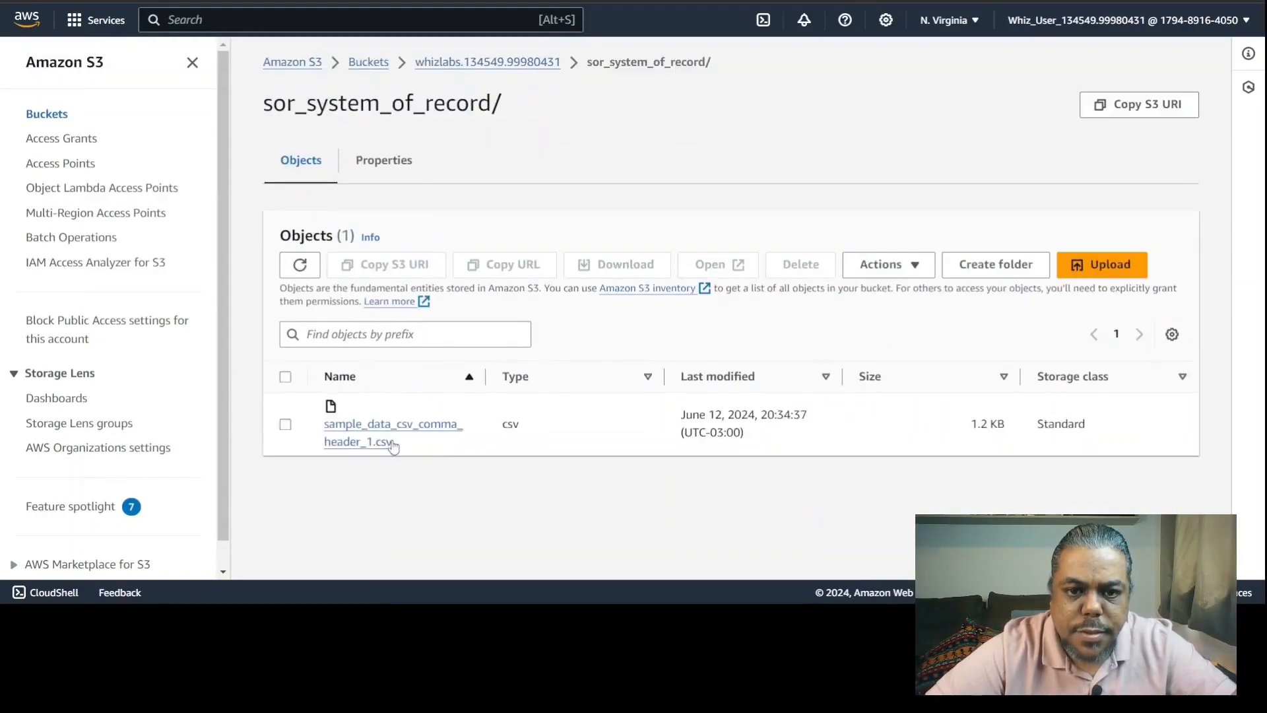
left_click(1153, 114)
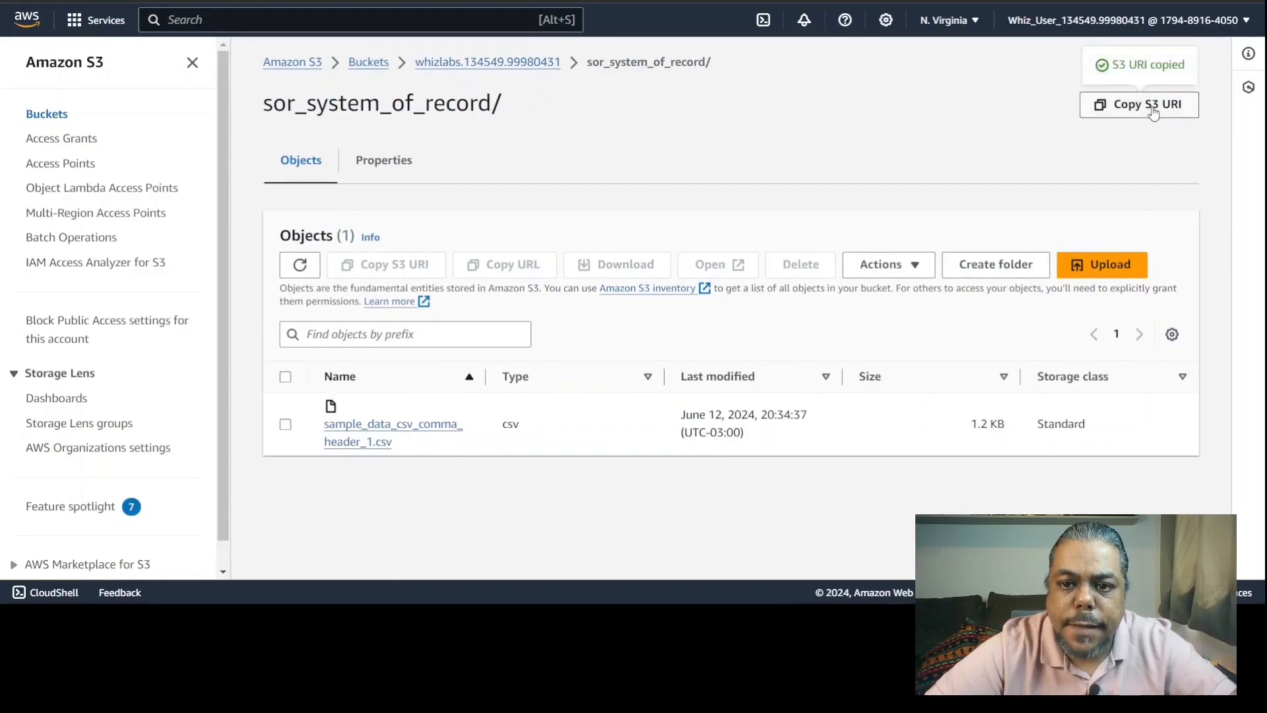
Return to Athena and replace the LOCATION path in the CREATE statement with the copied sor_system_of_record/ folder URI.
left_click(186, 28)
type("athena")
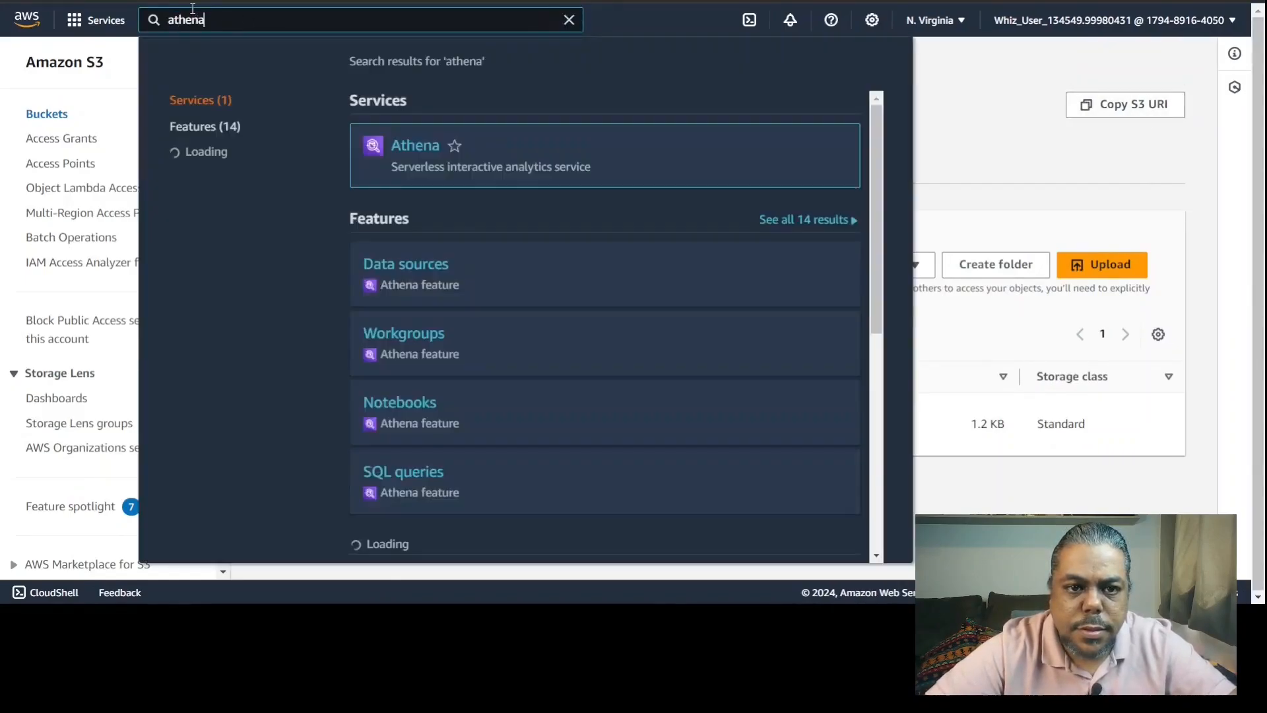
left_click(408, 153)
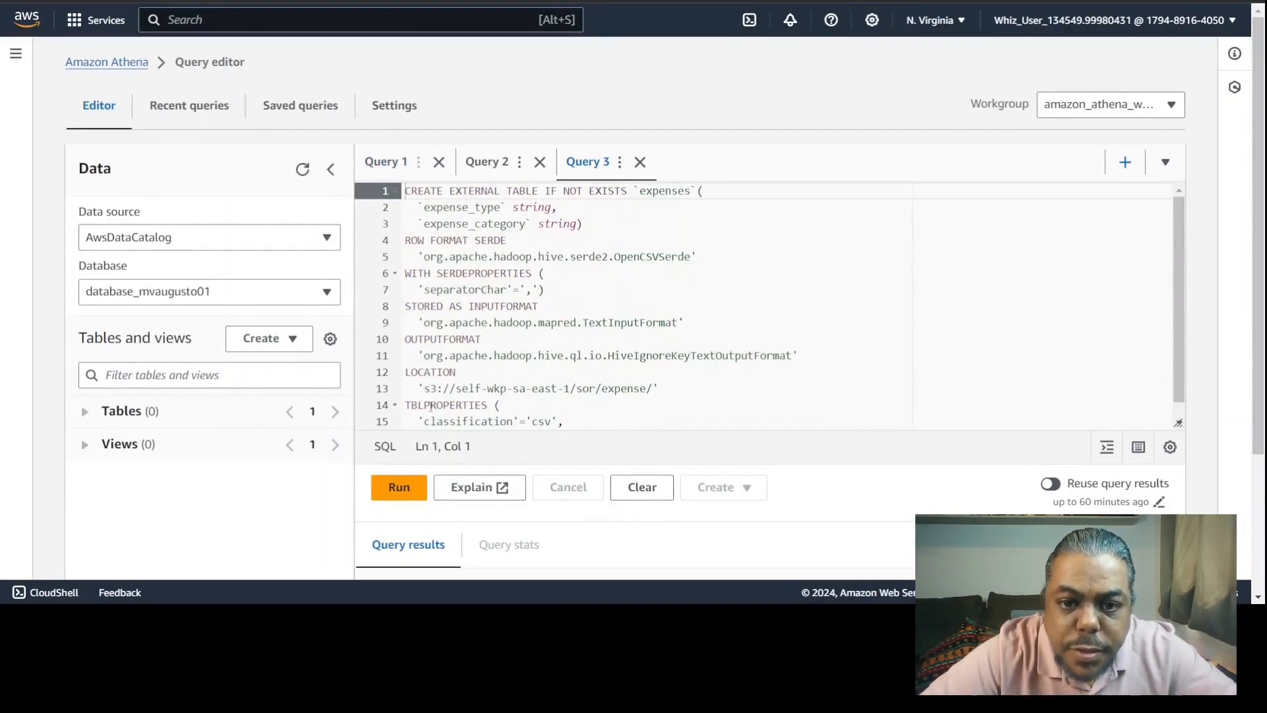
left_click_drag(426, 392, 655, 395)
type("s3://whizlabs.134549.99980431/sor_system_of_record/")
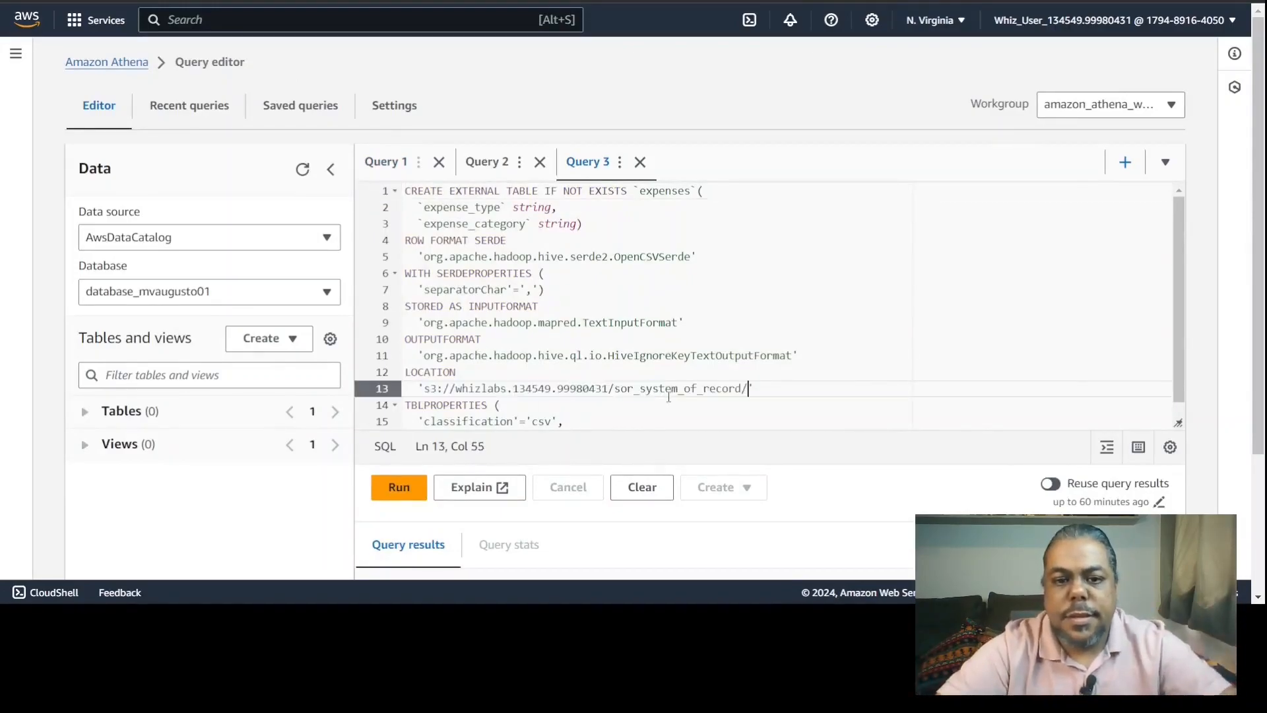
Check the skip.header.line.count property, then run the CREATE EXTERNAL TABLE statement and expand the expenses table's columns in the catalog.
scroll(670, 365, "down", 3)
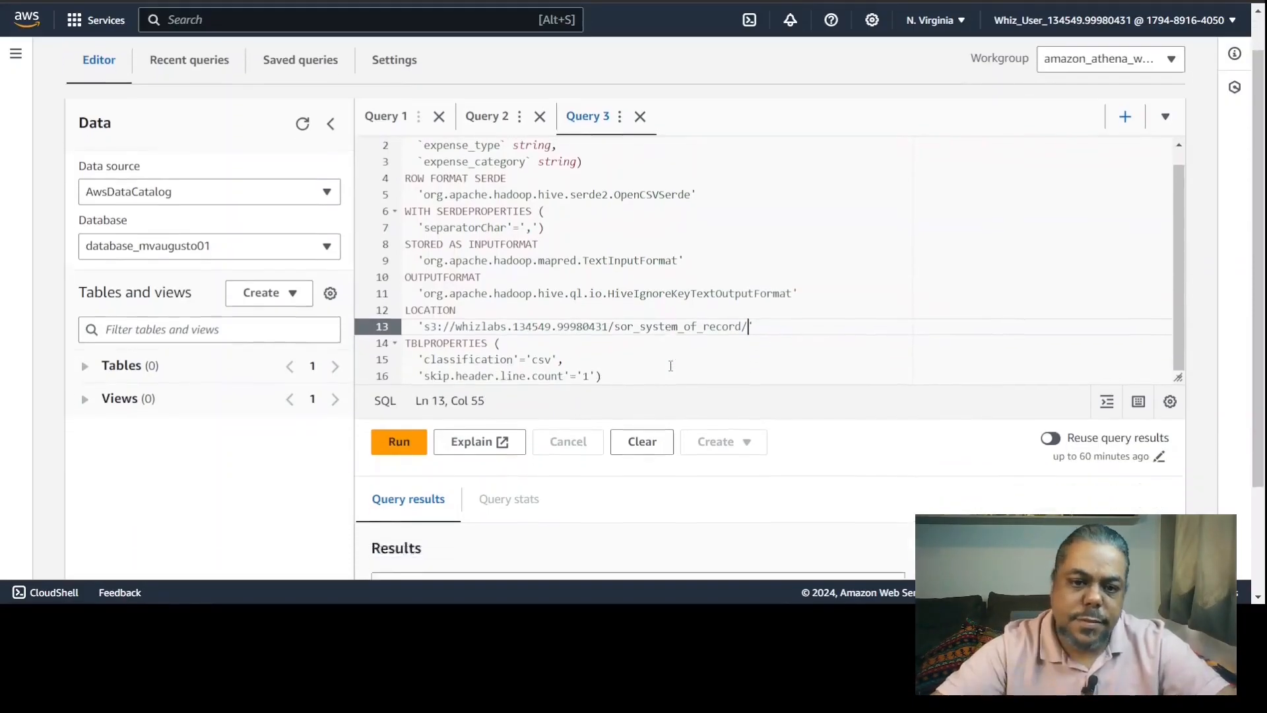
left_click_drag(554, 325, 577, 339)
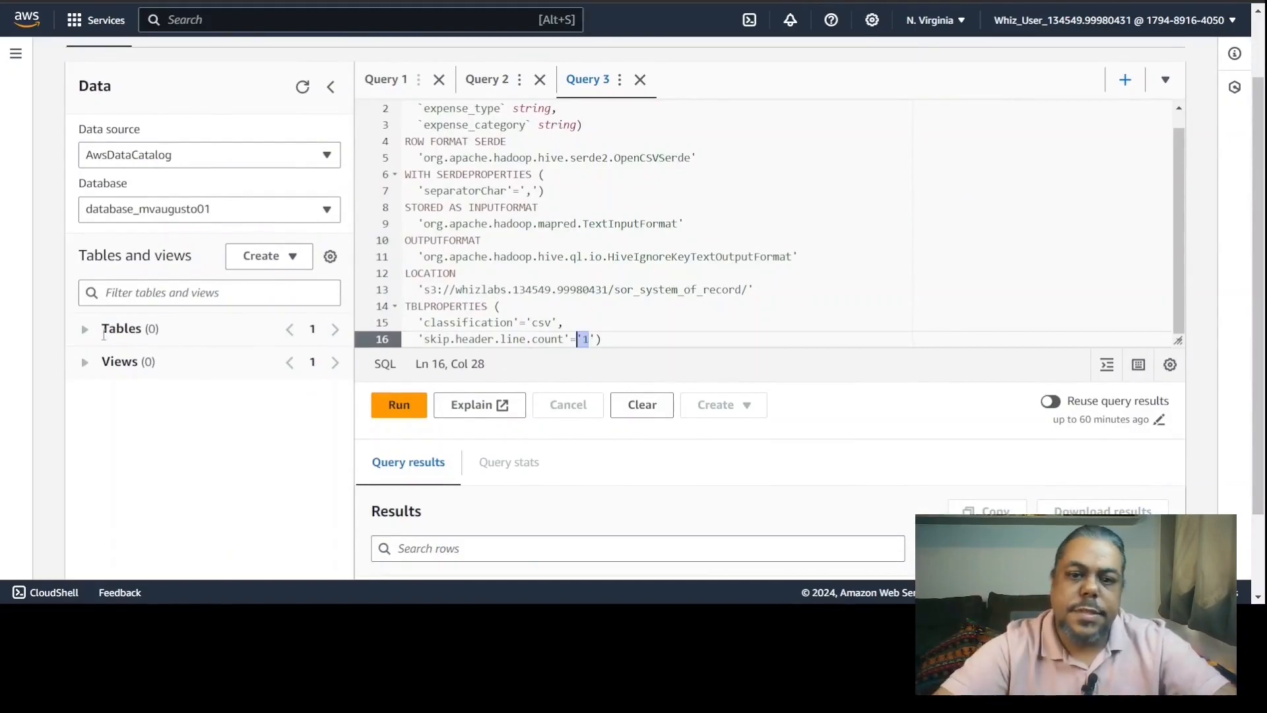
scroll(661, 196, "up", 3)
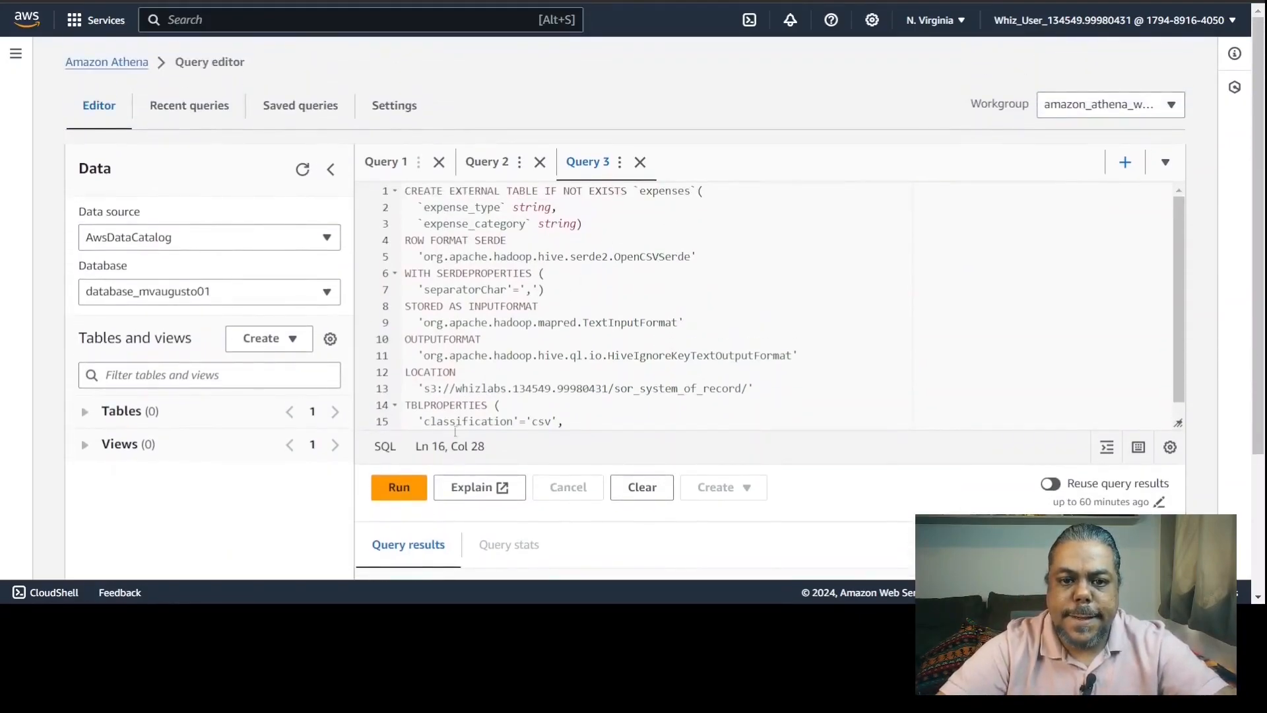
left_click(399, 487)
scroll(571, 495, "down", 3)
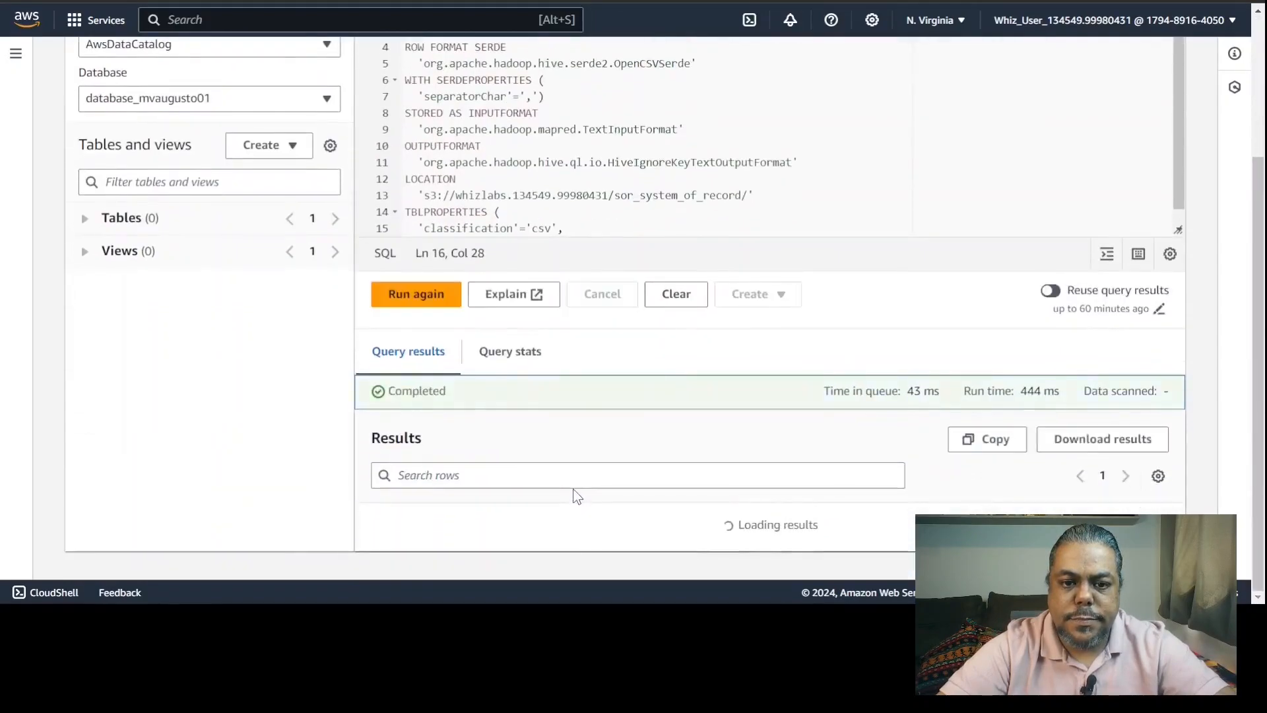
left_click_drag(468, 527, 376, 526)
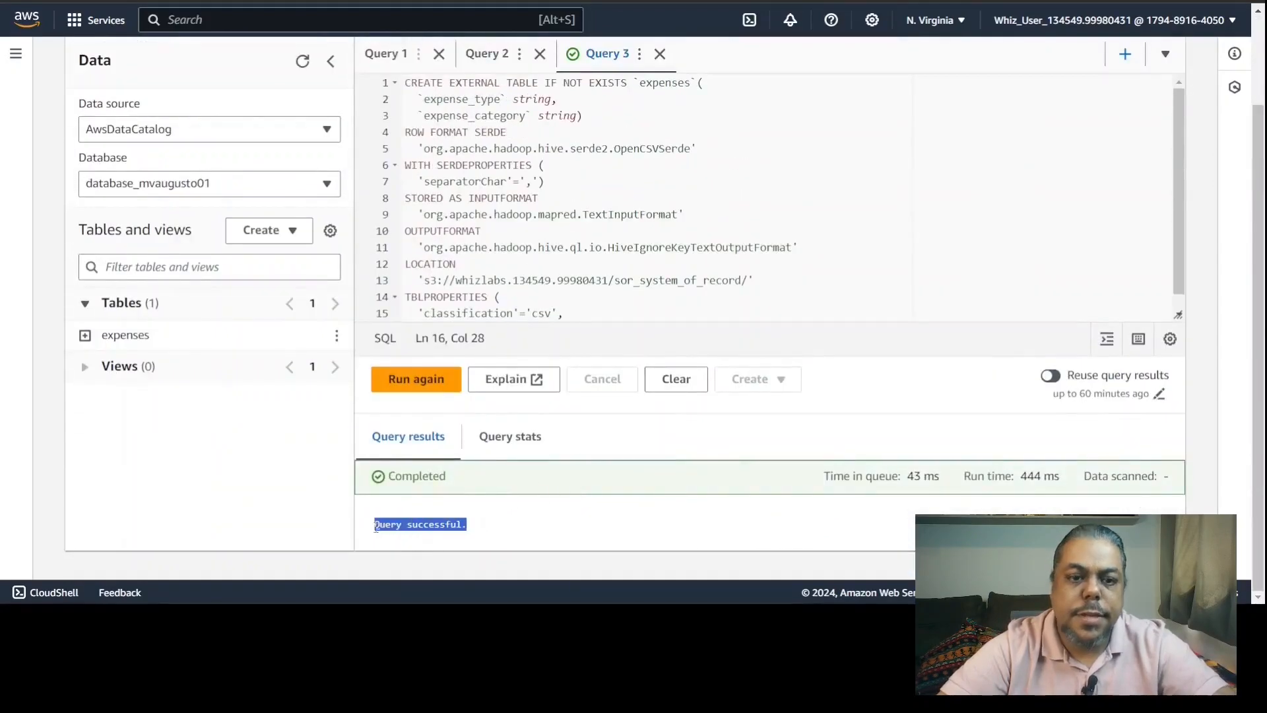
left_click(84, 336)
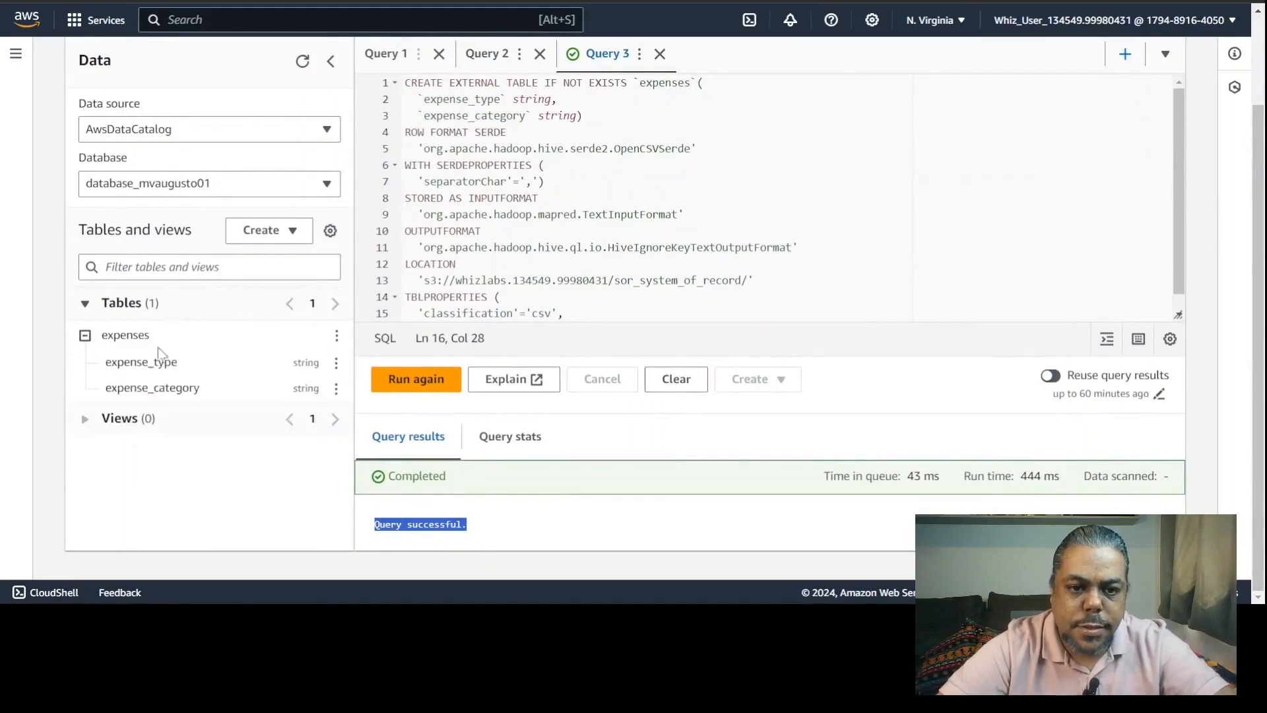
Copy the SELECT * FROM text from Query 2 into a new query and complete it as SELECT * FROM expenses limit 10.
scroll(550, 276, "up", 2)
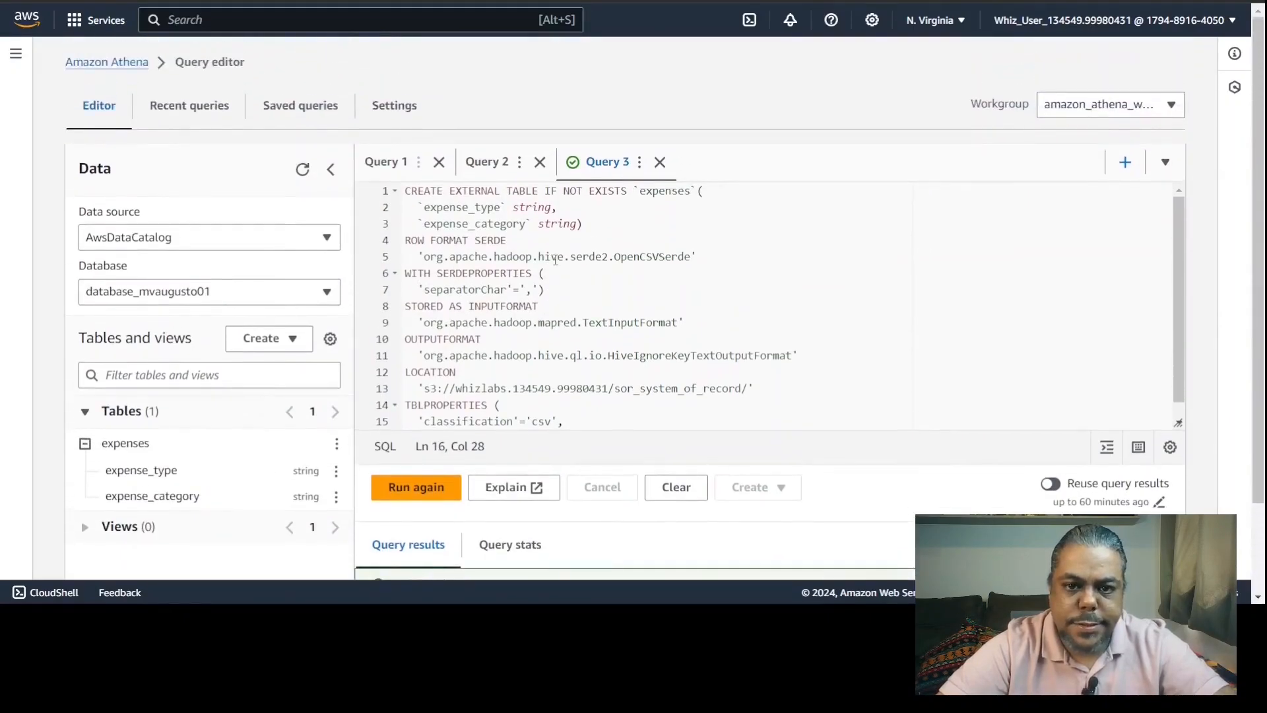
left_click(491, 165)
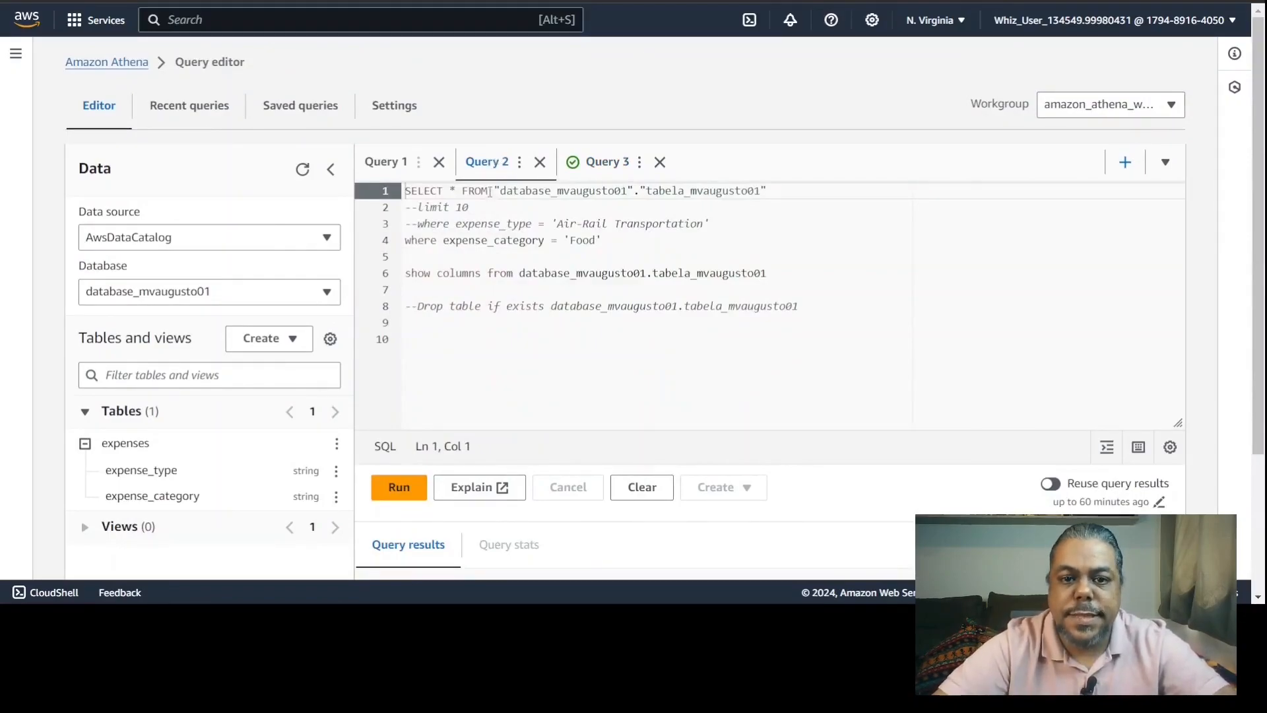
left_click_drag(496, 191, 358, 193)
key("ctrl+c")
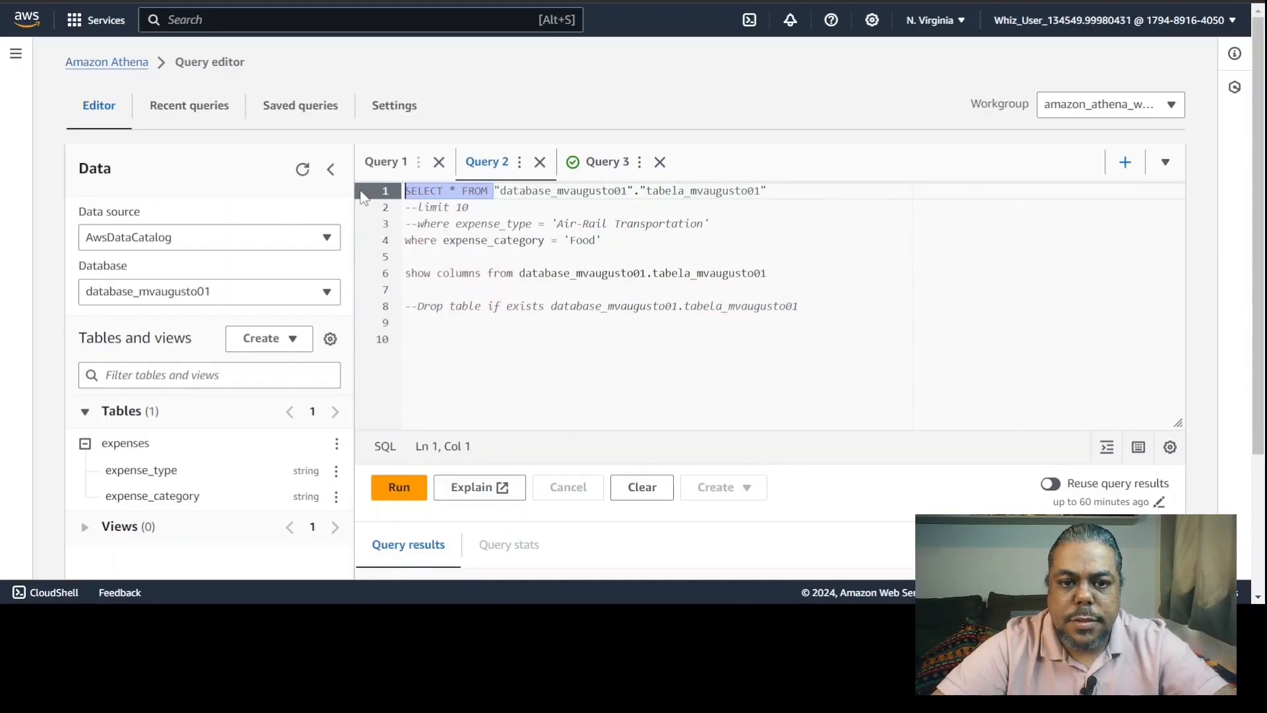
left_click(607, 167)
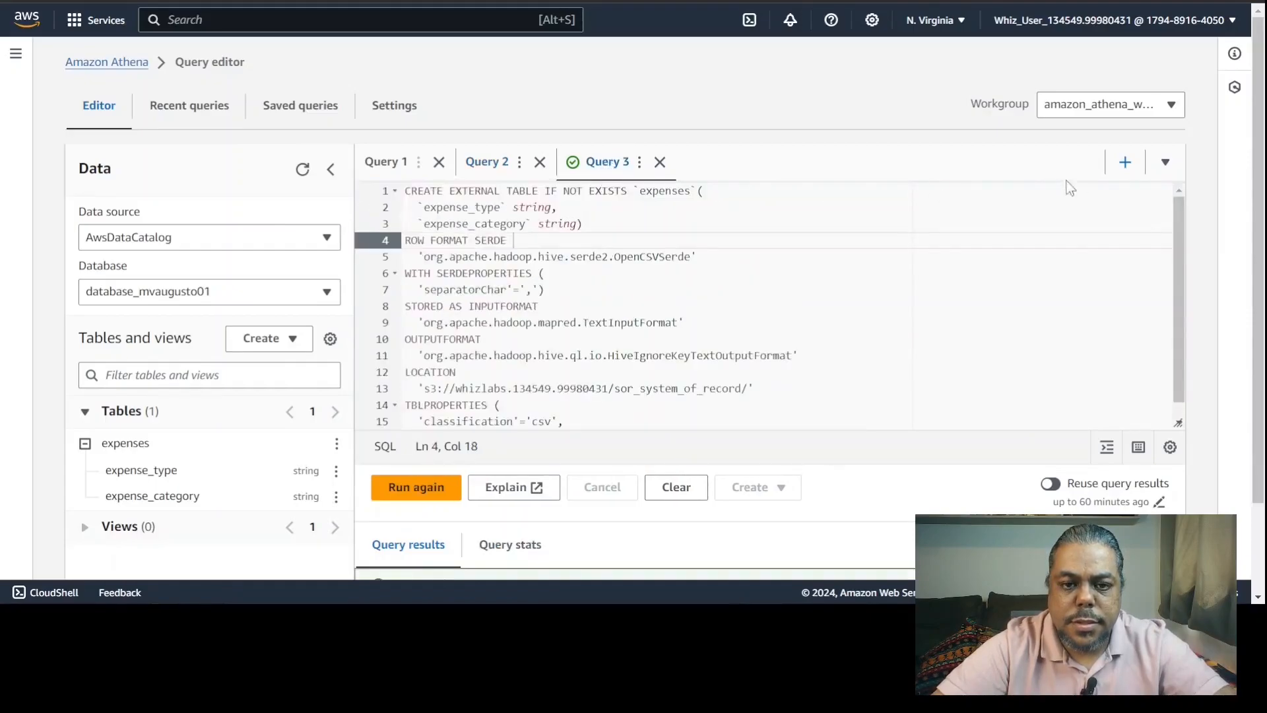
left_click(1125, 162)
key("ctrl+v")
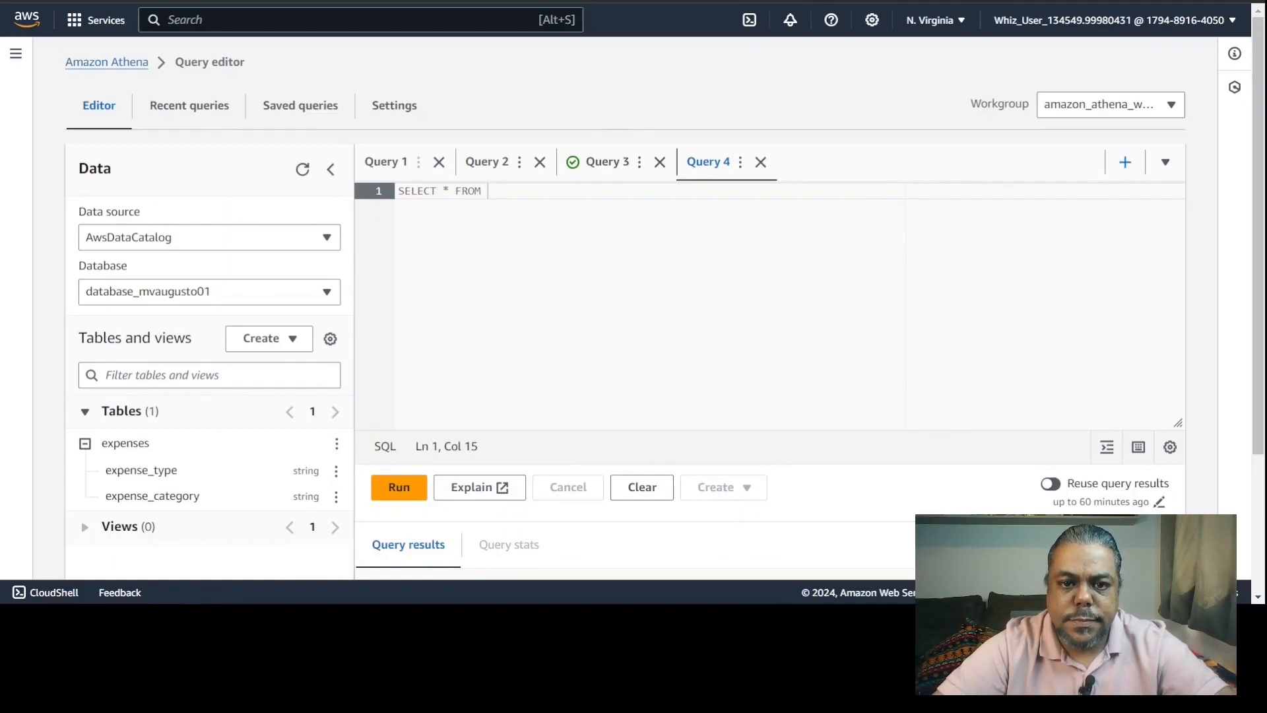
type("expenses ")
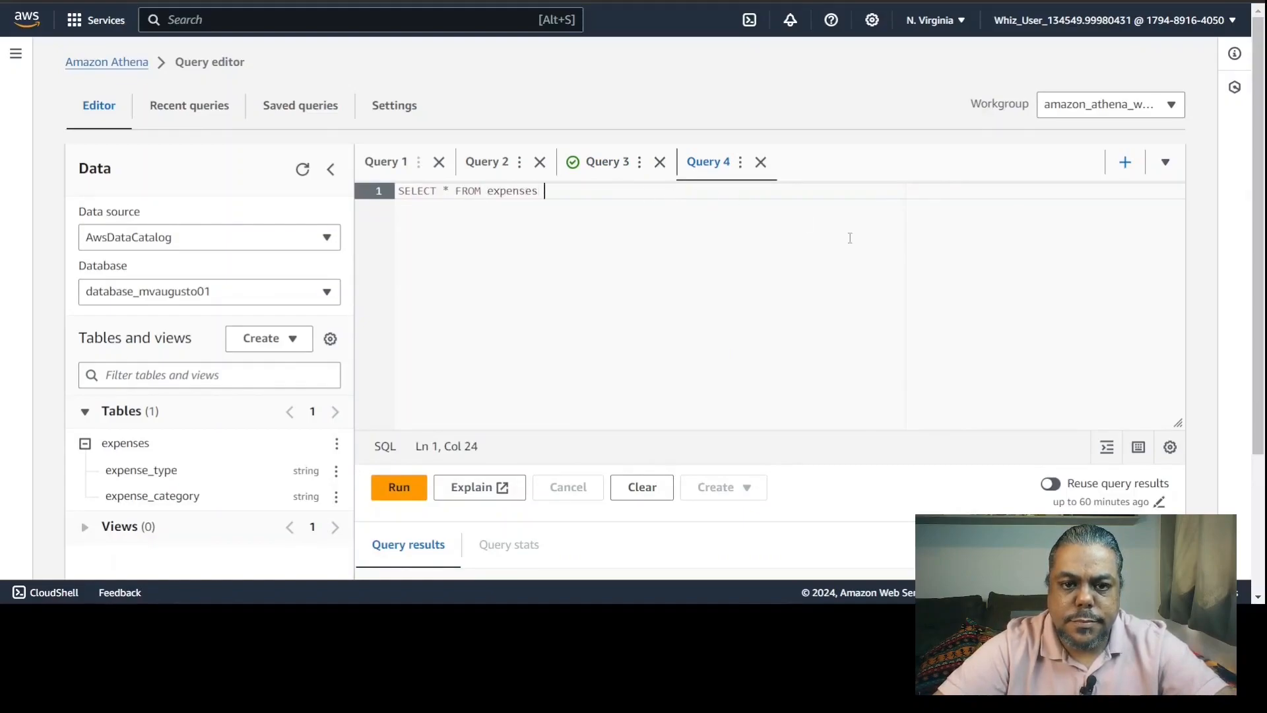
type("limit 10")
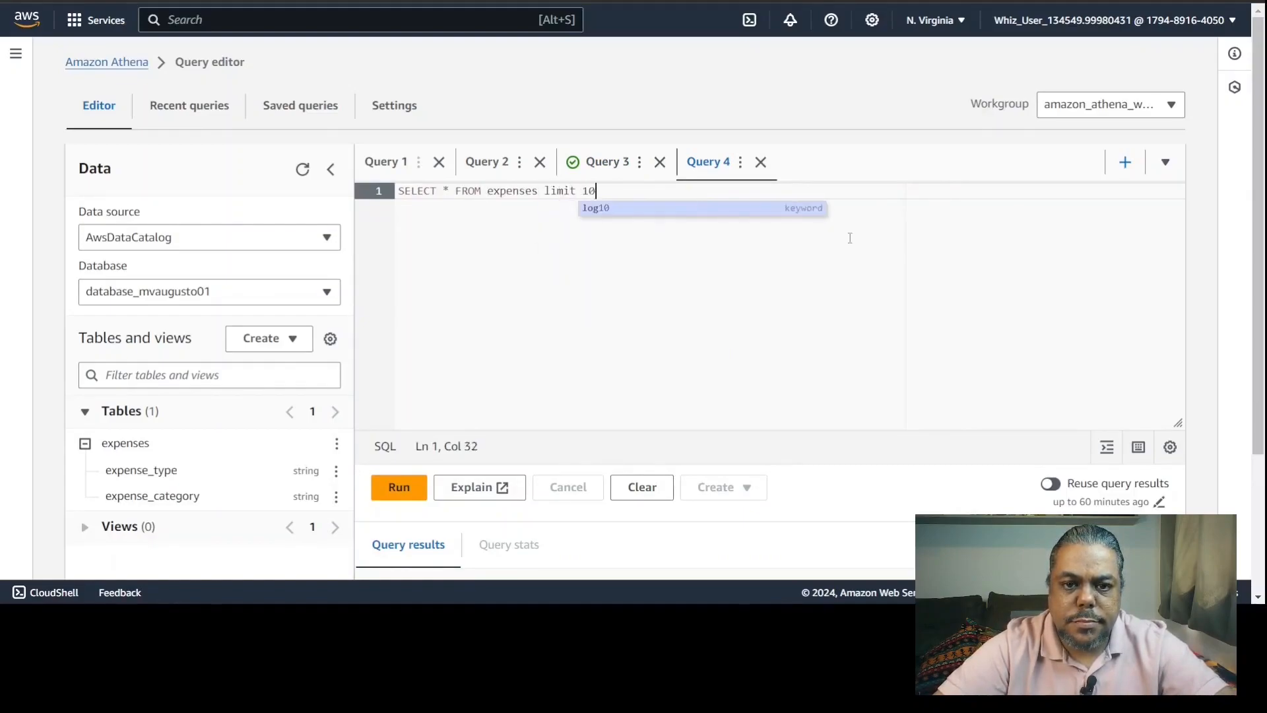
left_click(618, 247)
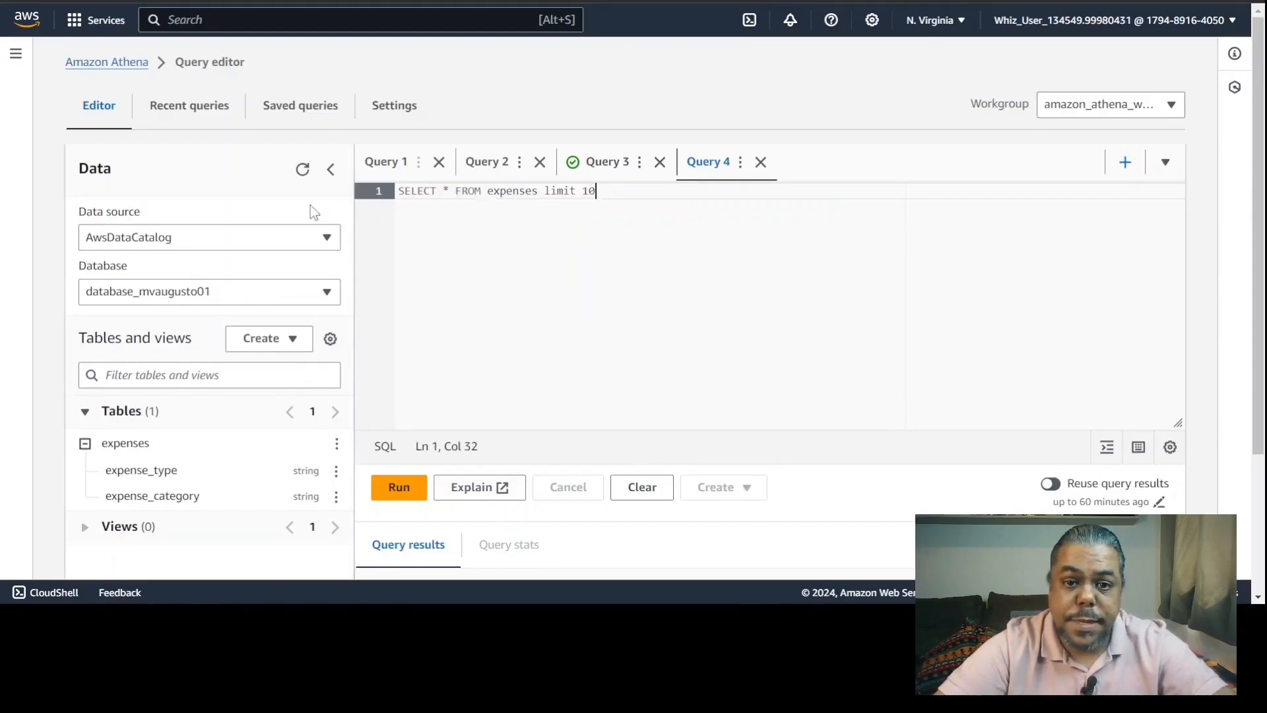
Run the selected SELECT statement on the expenses table and review the returned rows.
key("shift+Home")
left_click(398, 487)
scroll(524, 523, "down", 3)
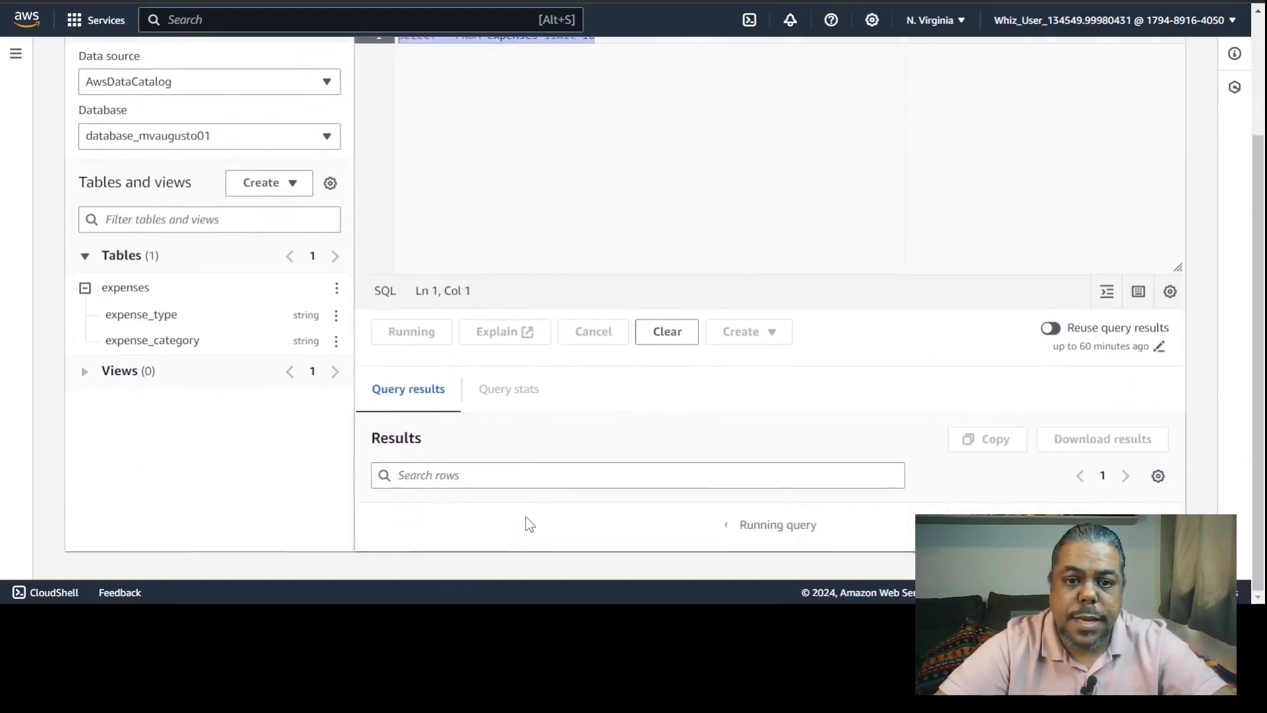
scroll(526, 502, "down", 5)
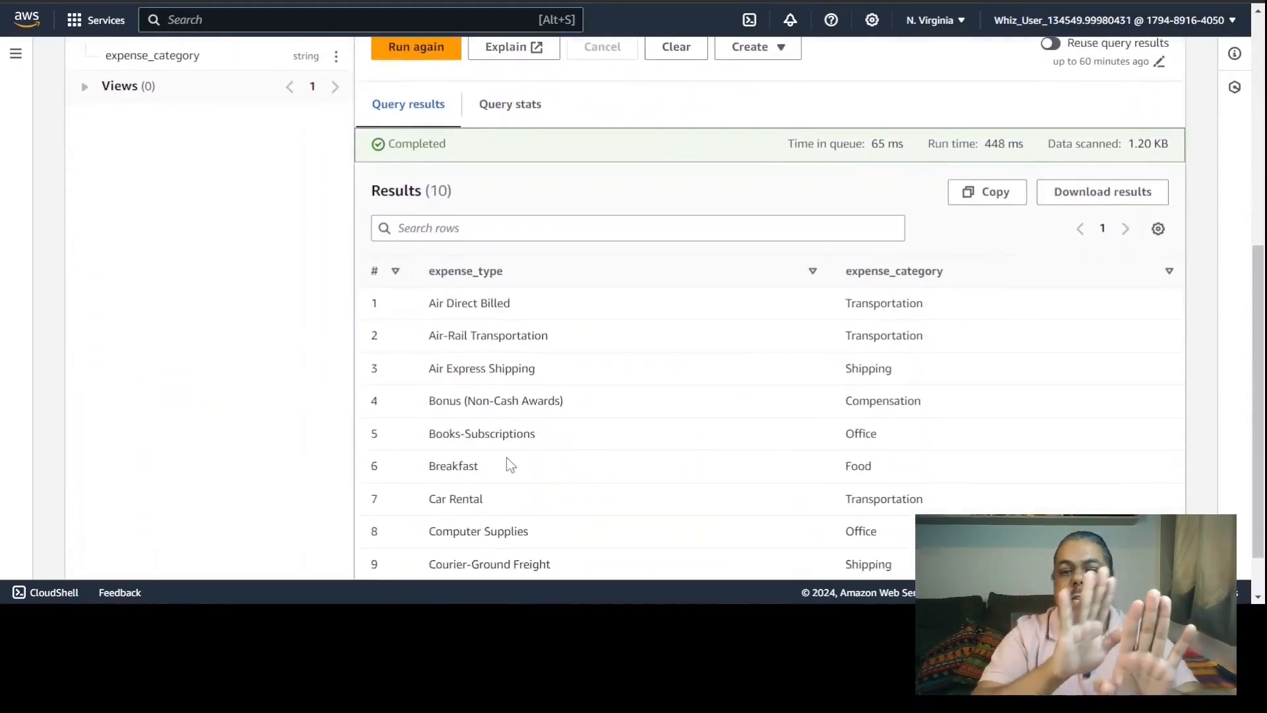
scroll(594, 361, "up", 8)
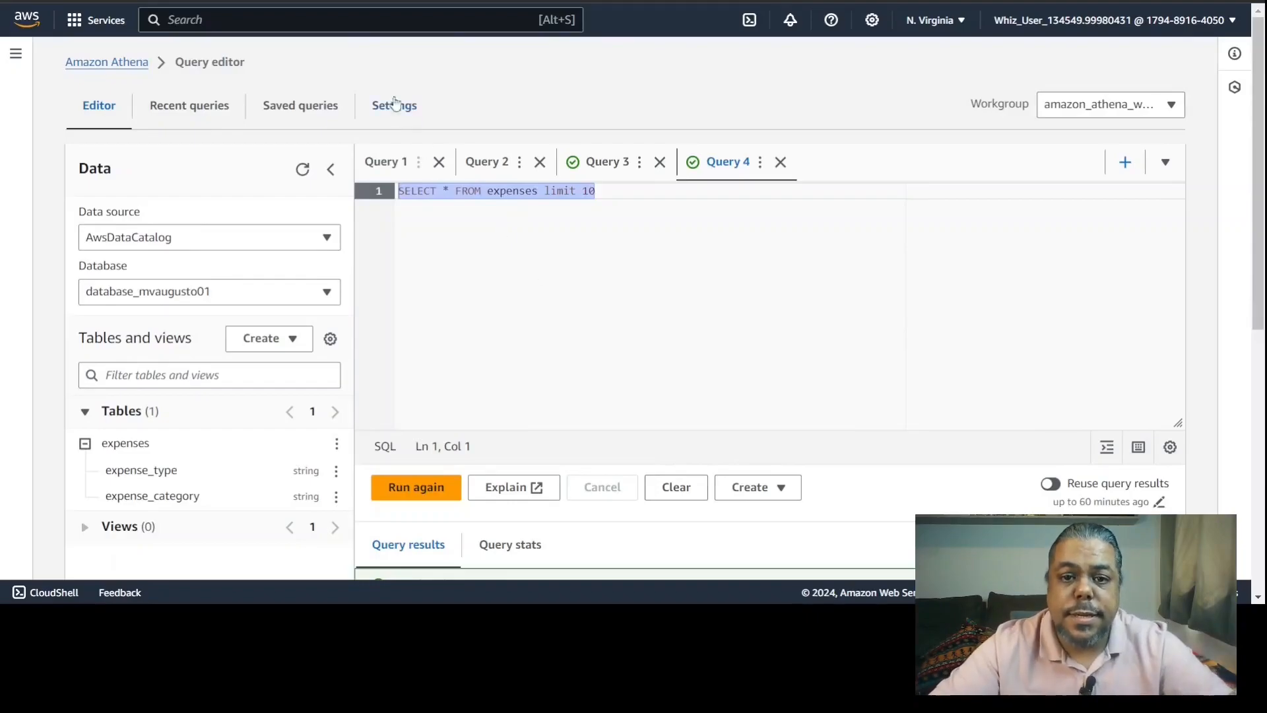
Switch to AWS Glue, open database_mvaugusto01 from the databases list, and widen the Location column to read the table's full S3 path.
left_click(362, 15)
type("glue")
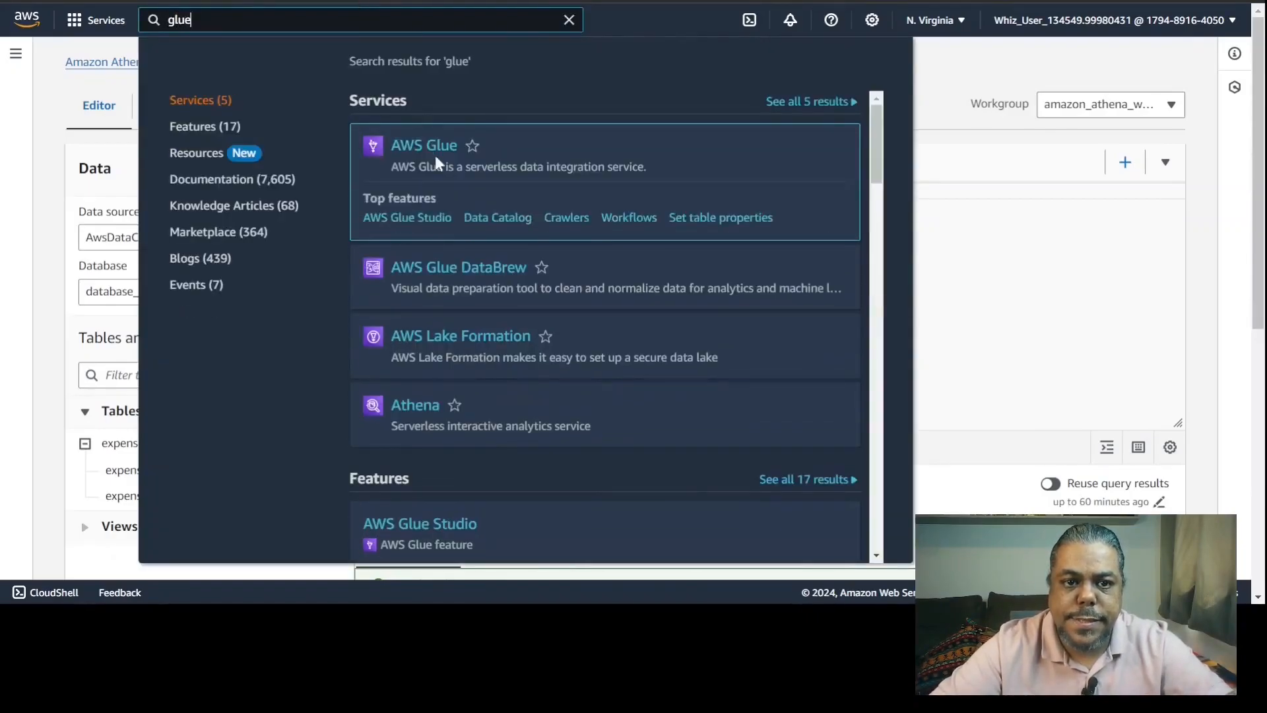
left_click(429, 146)
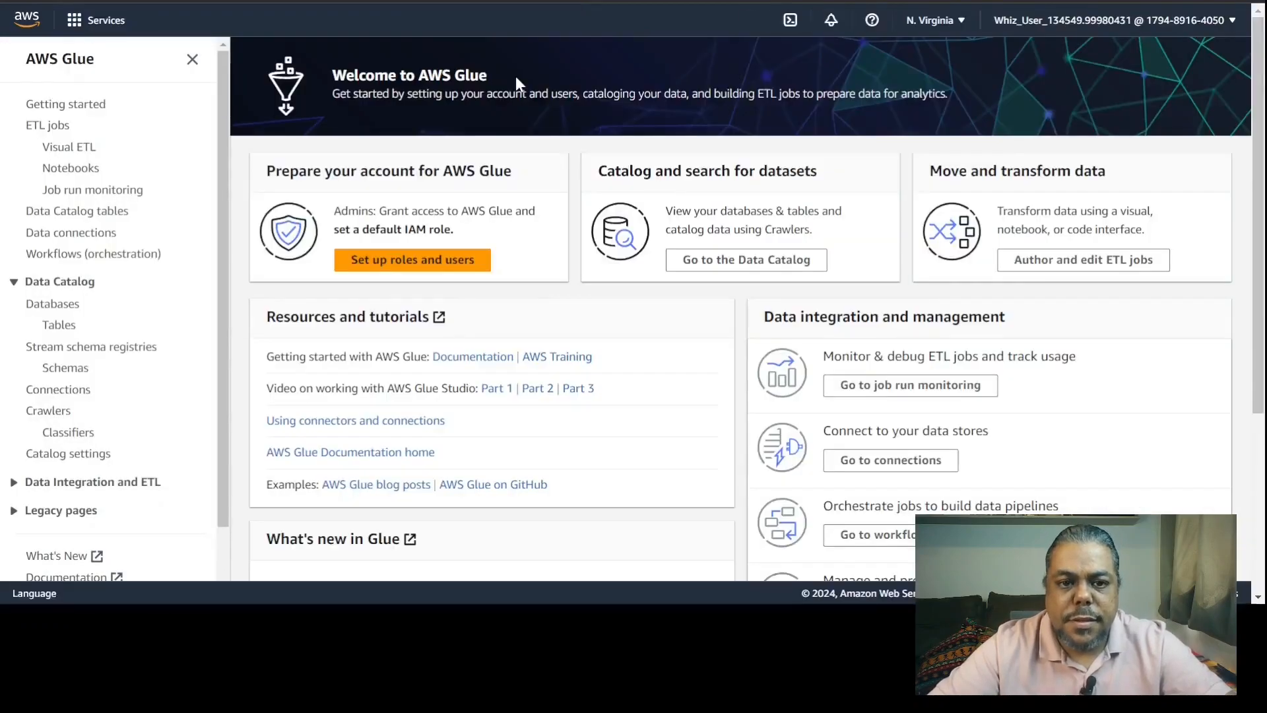
left_click(53, 303)
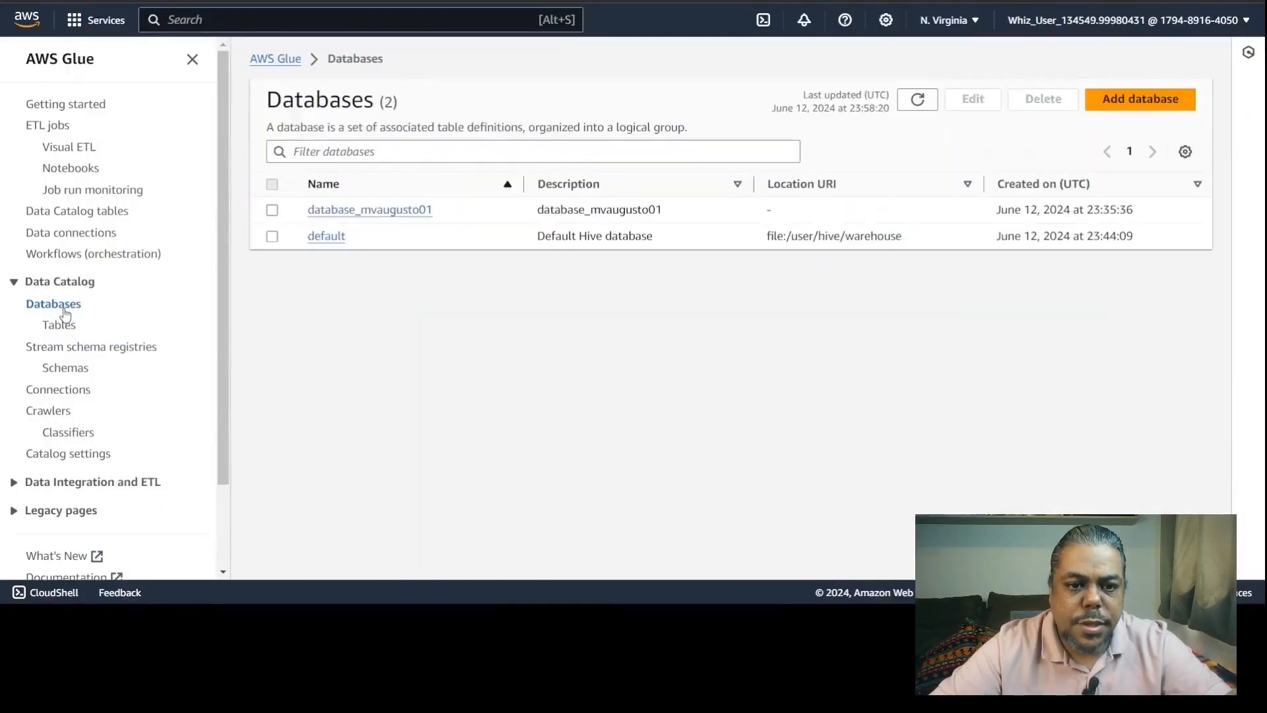
left_click(334, 211)
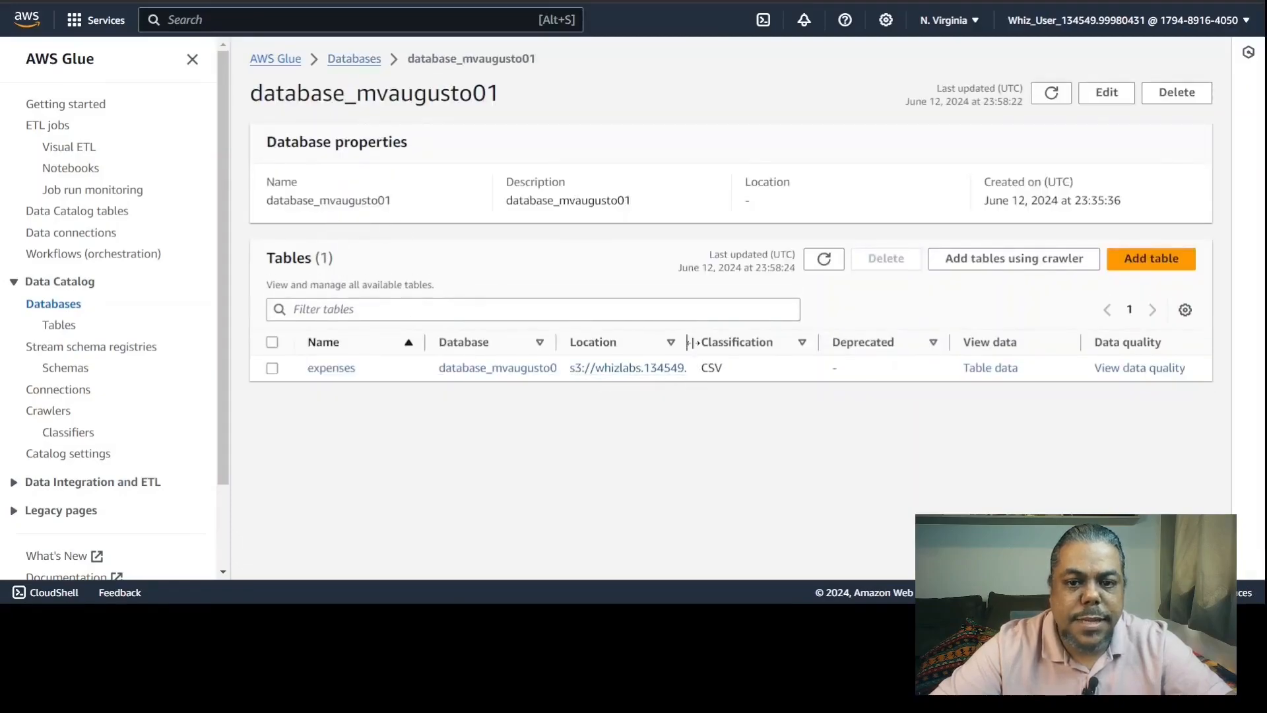
left_click_drag(689, 342, 891, 342)
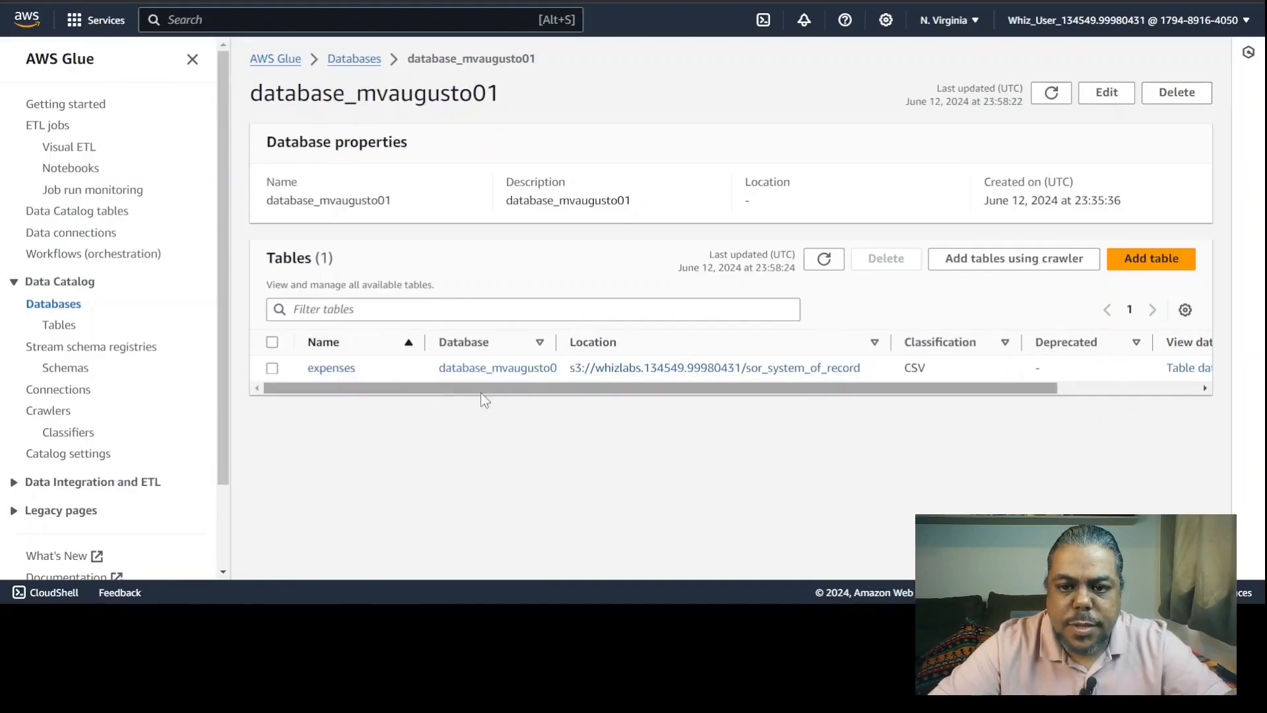
left_click_drag(519, 390, 561, 389)
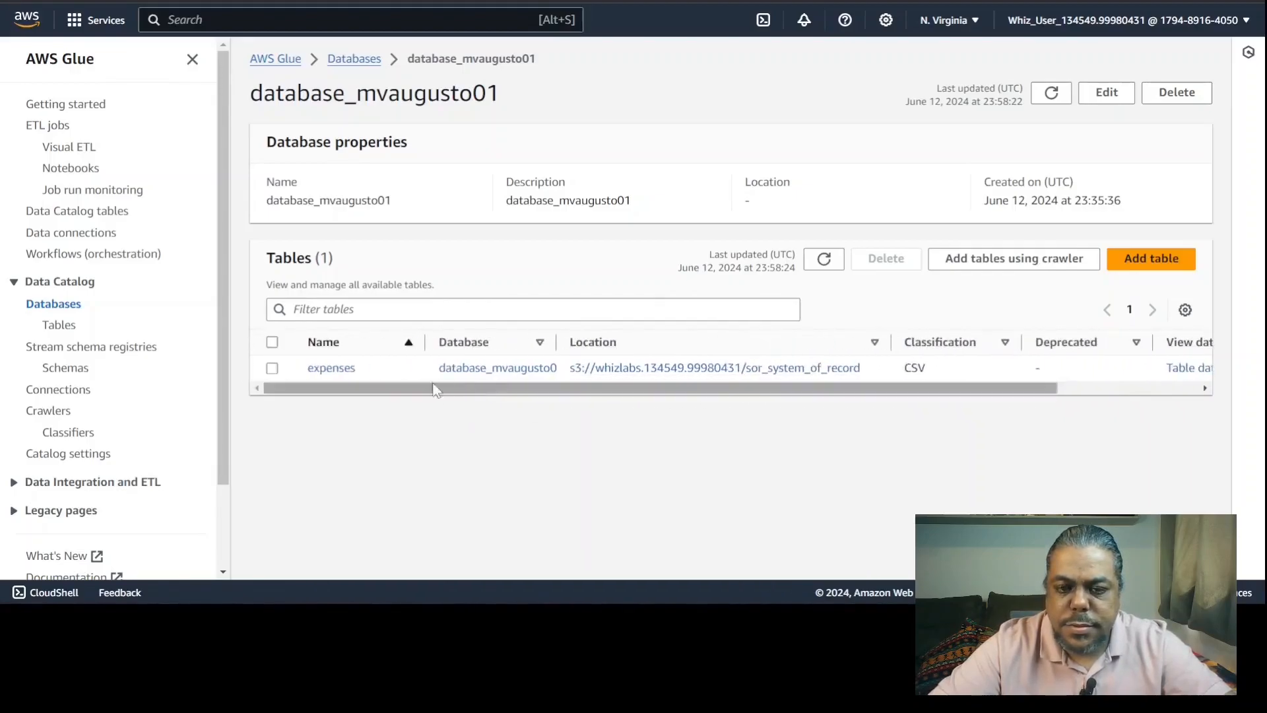
Open the expenses table in Glue and examine its schema, SerDe parameters and the skip.header.line.count table property.
left_click(334, 370)
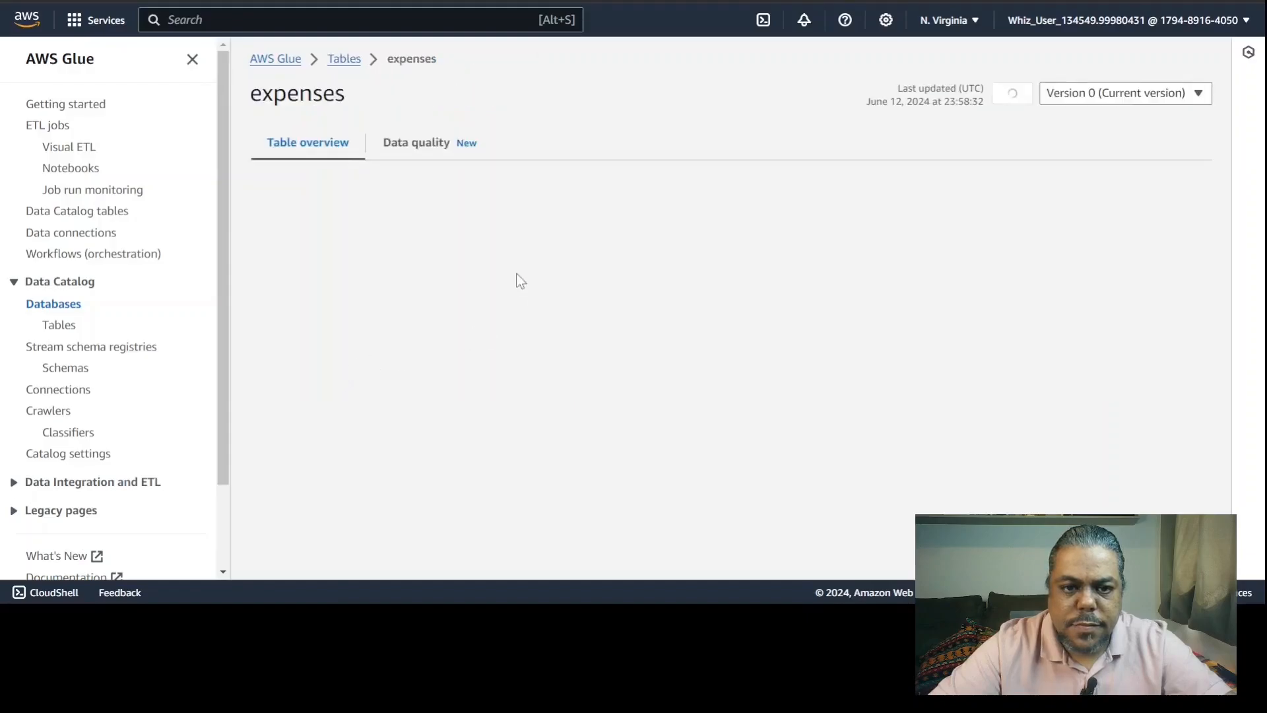
scroll(538, 317, "down", 1)
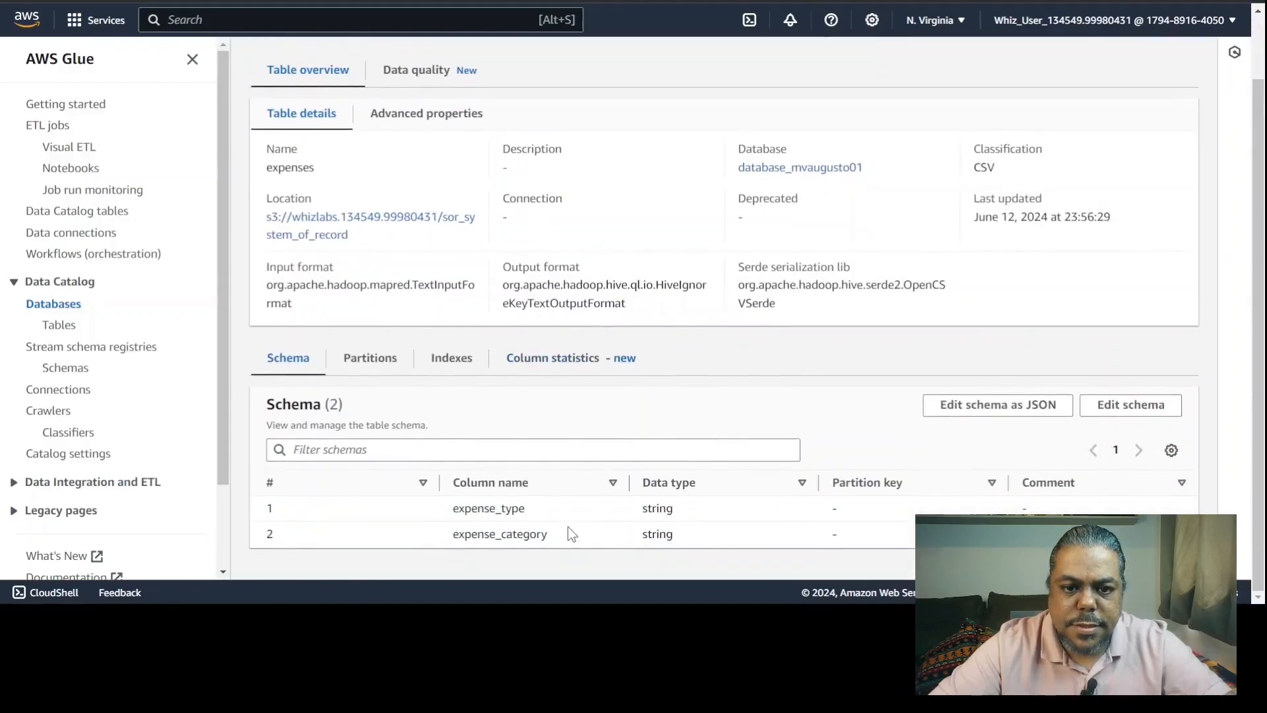
scroll(527, 442, "up", 1)
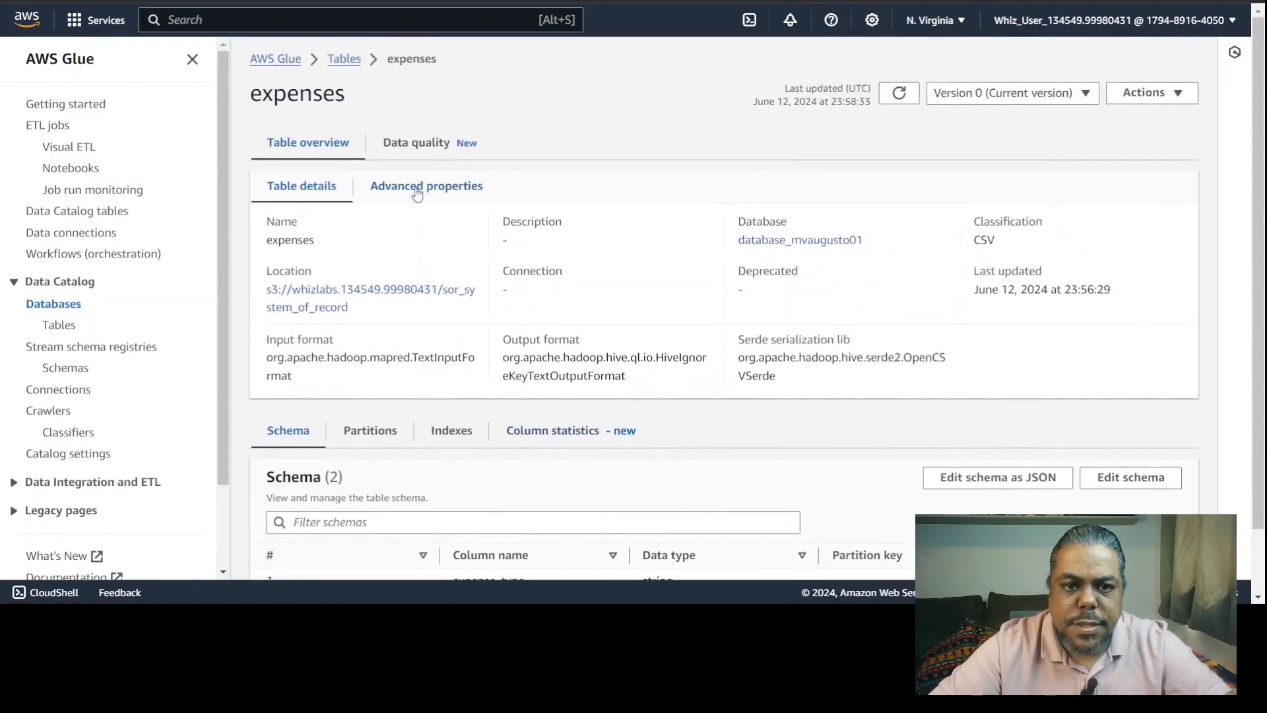
left_click(420, 186)
scroll(346, 497, "down", 1)
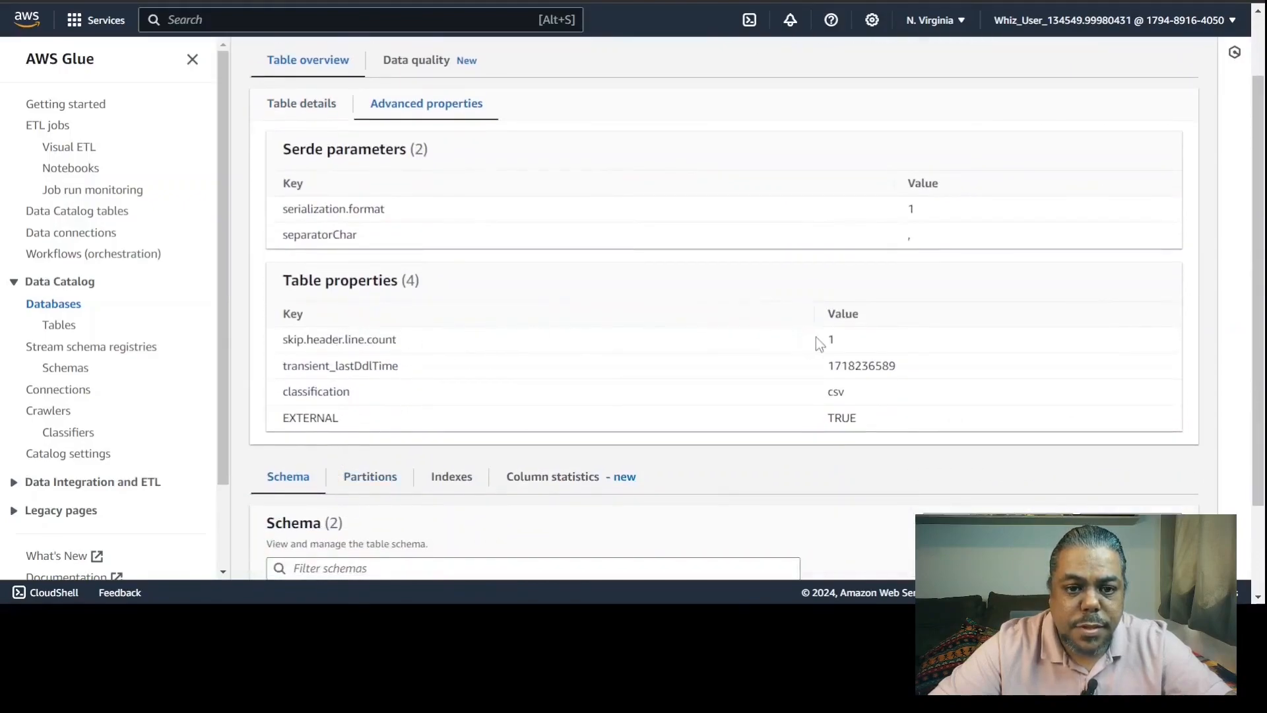
left_click_drag(844, 339, 283, 339)
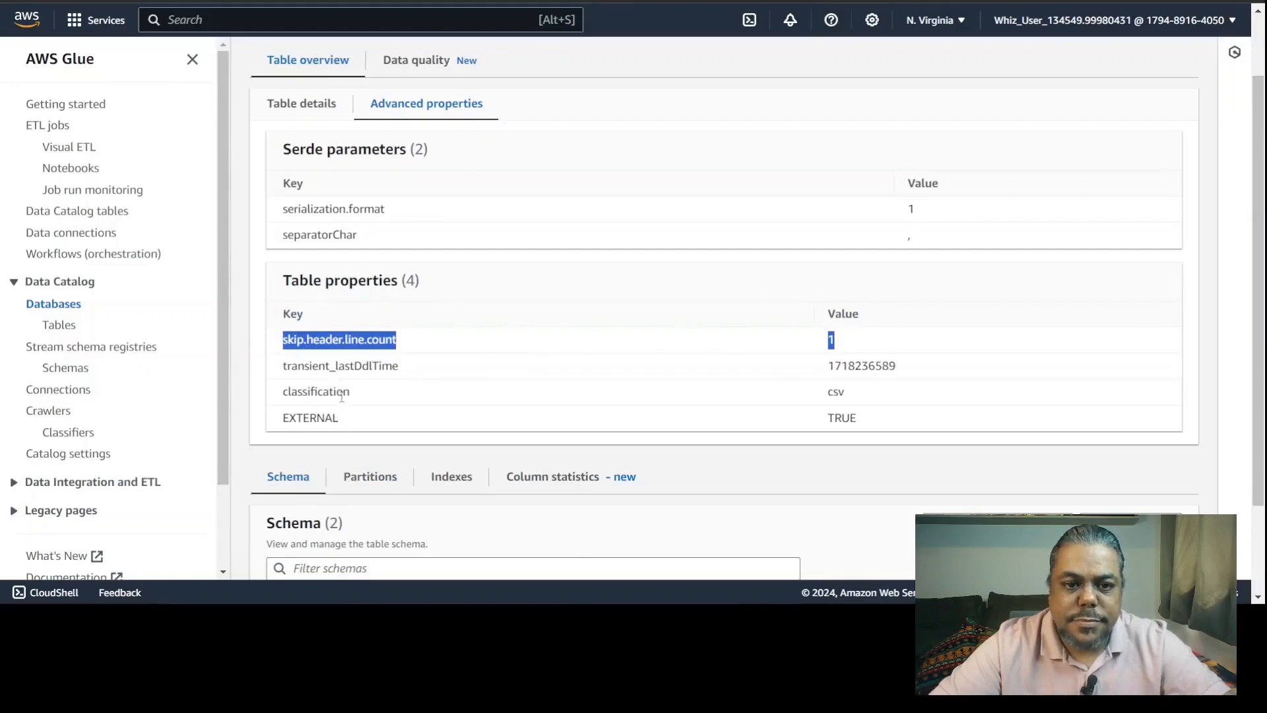
scroll(341, 396, "down", 2)
scroll(341, 396, "up", 3)
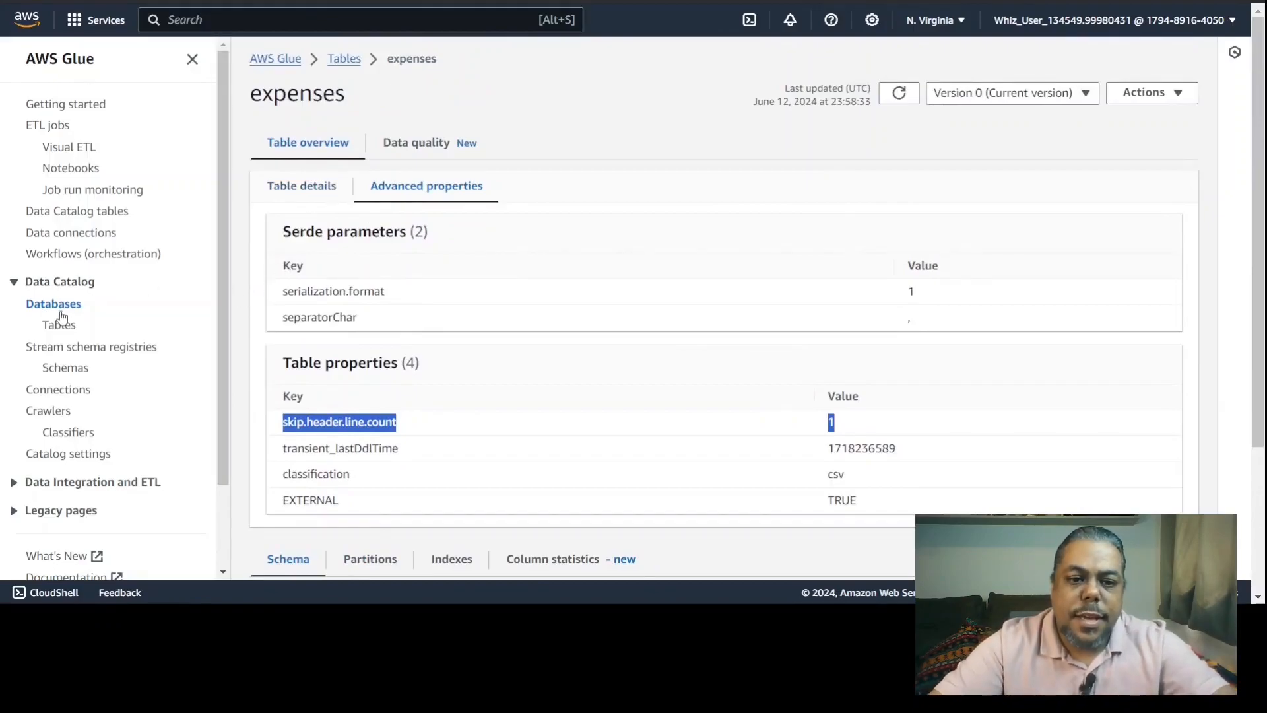
Switch back to Athena through the service search for "athena" and review the results of the expenses query.
left_click(225, 19)
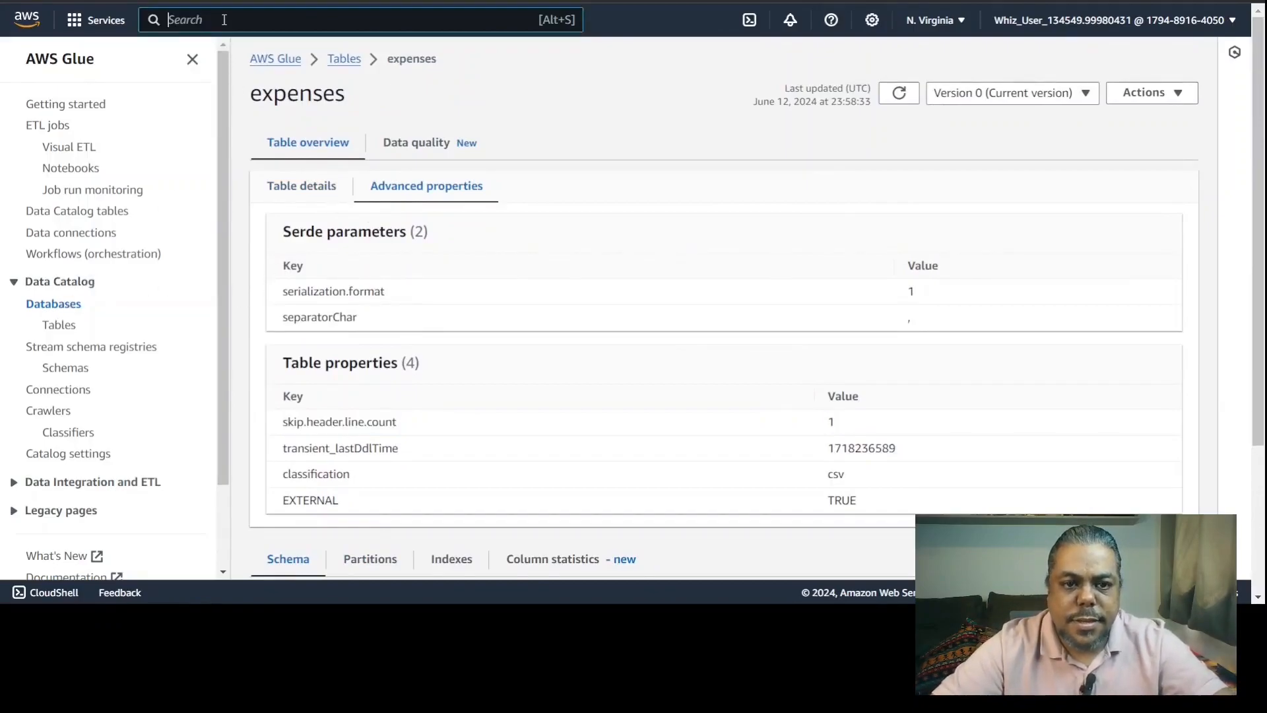
type("athena")
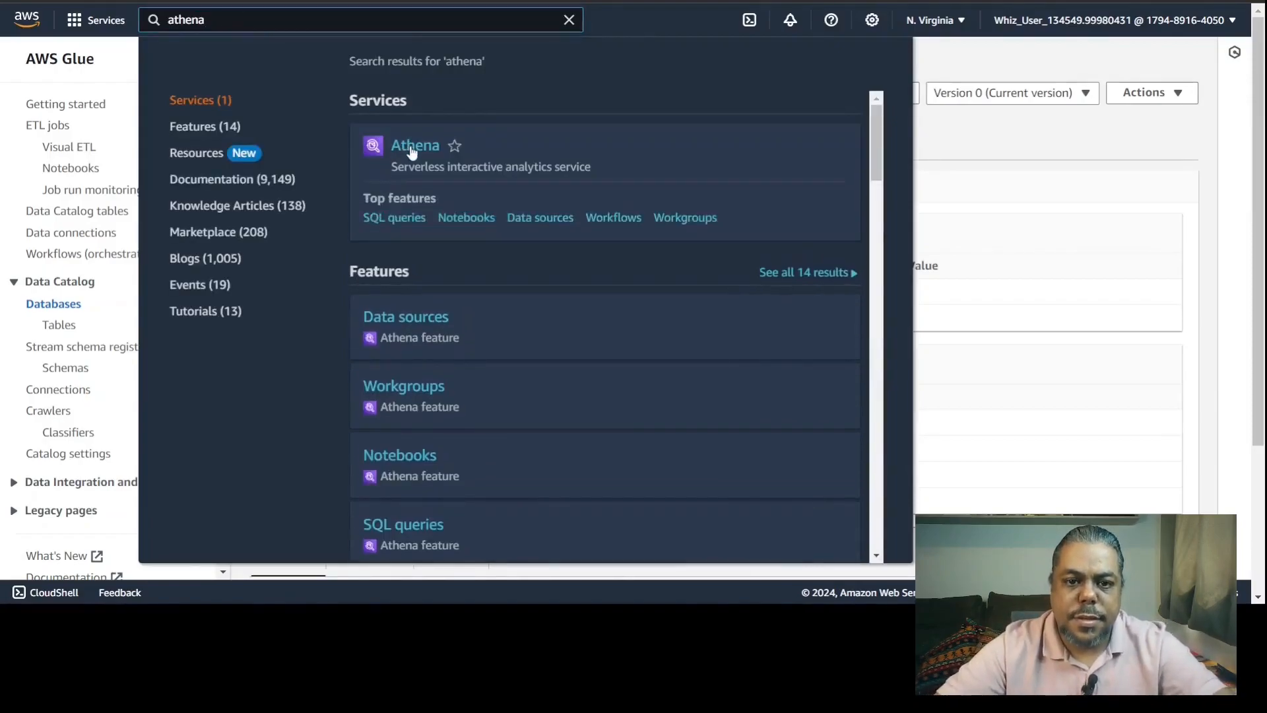
left_click(411, 148)
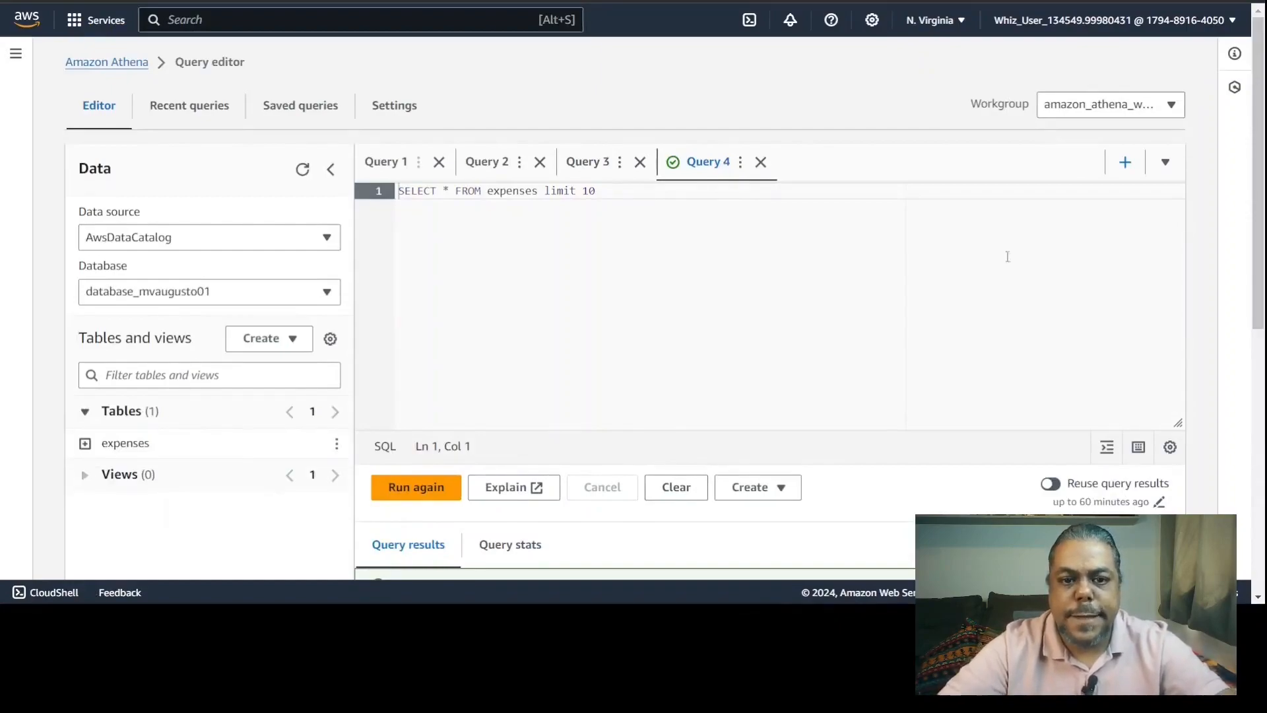
scroll(707, 292, "down", 4)
scroll(660, 319, "down", 2)
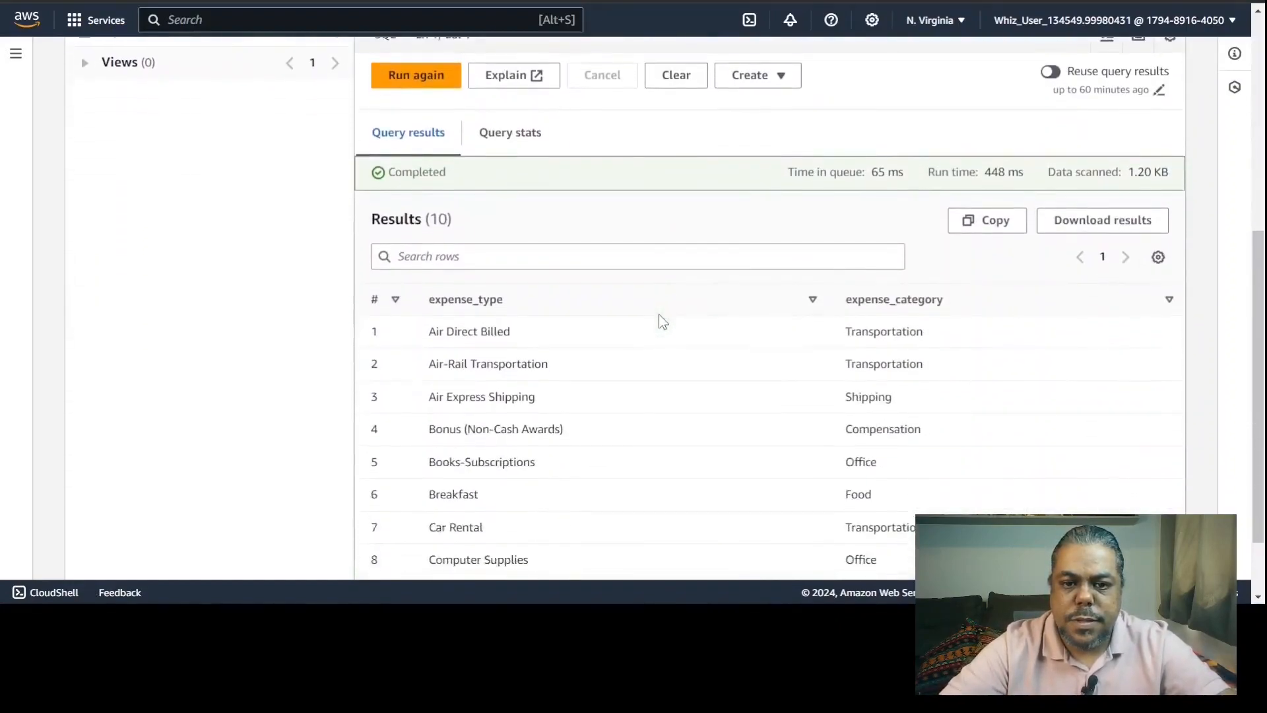
scroll(660, 318, "up", 4)
scroll(660, 319, "up", 3)
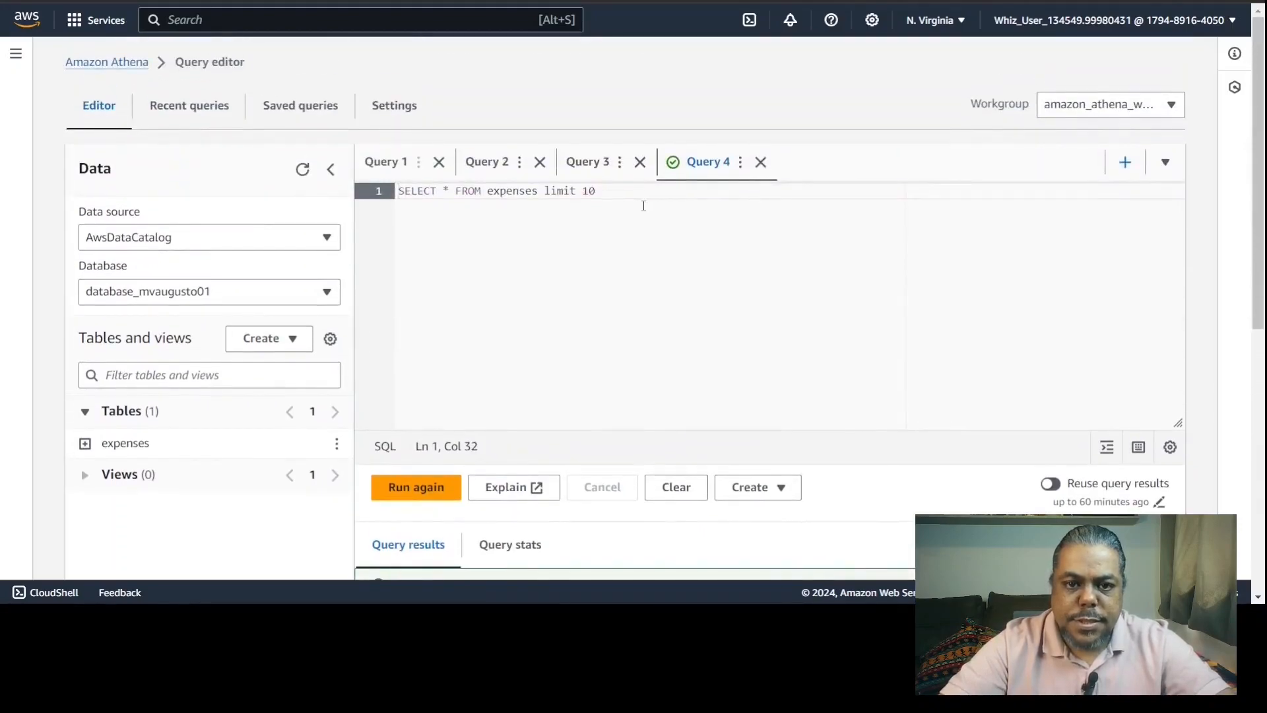
Add SHOW COLUMNS FROM `expenses` below the SELECT statement, run only that statement, and check the column names it returns.
key("Return")
key("Return")
type("SHOW COLUMNS FROM `expenses`")
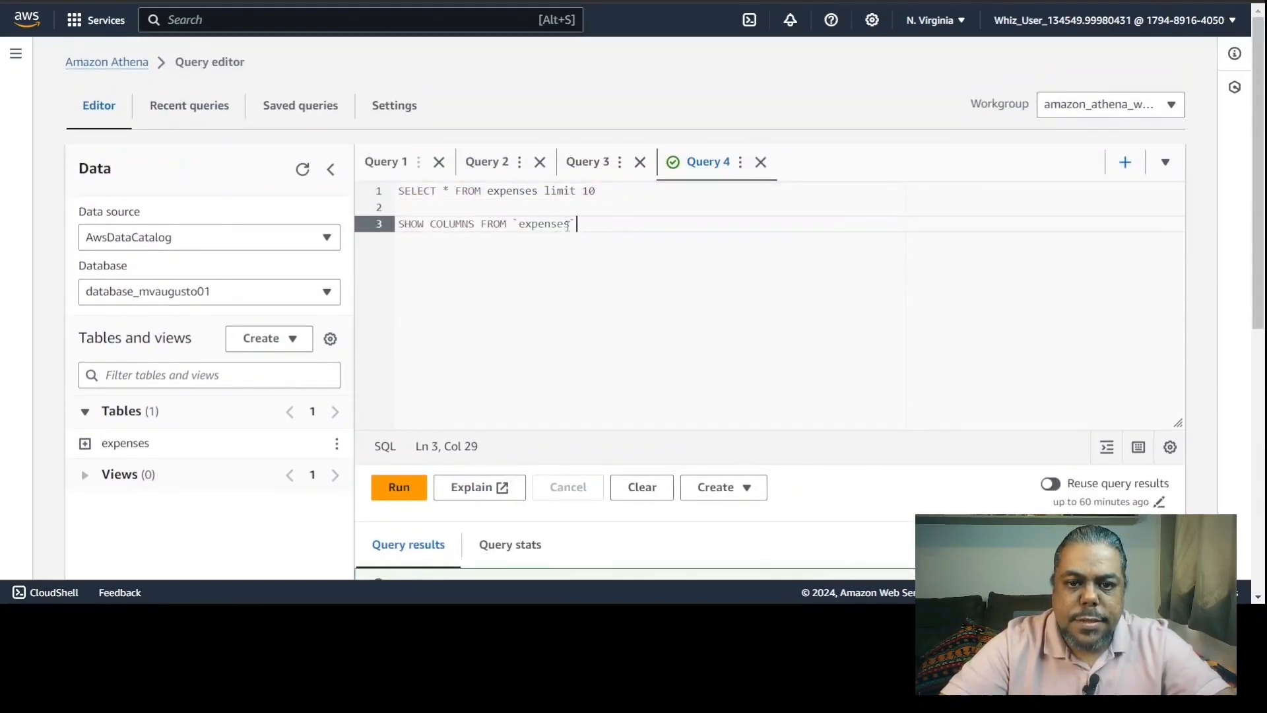
key("shift+Home")
key("ctrl+Return")
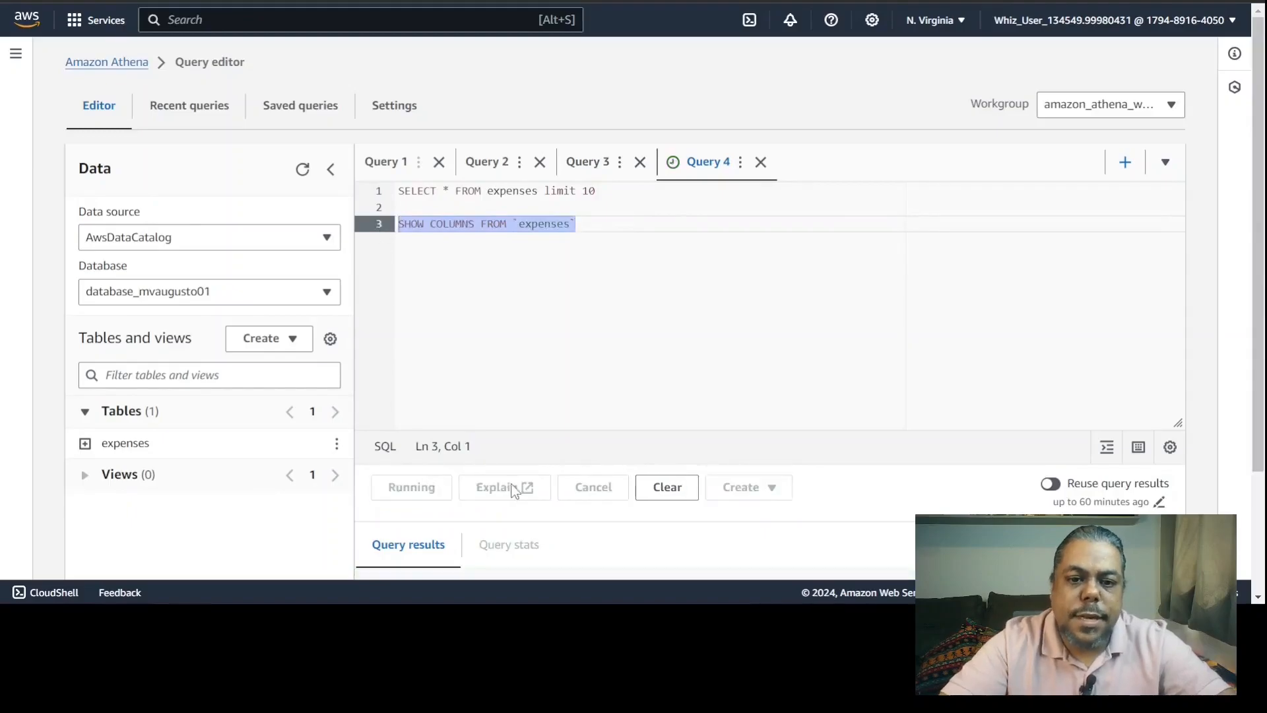
scroll(554, 504, "down", 3)
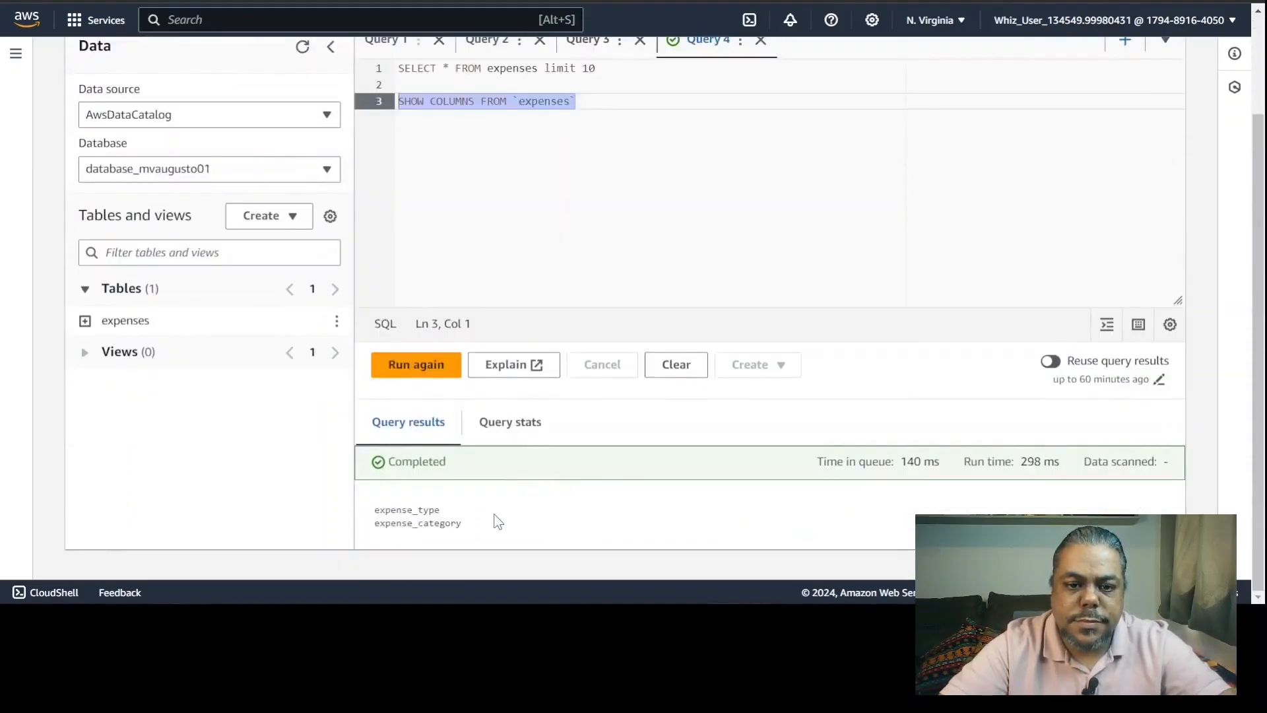
left_click_drag(495, 516, 370, 513)
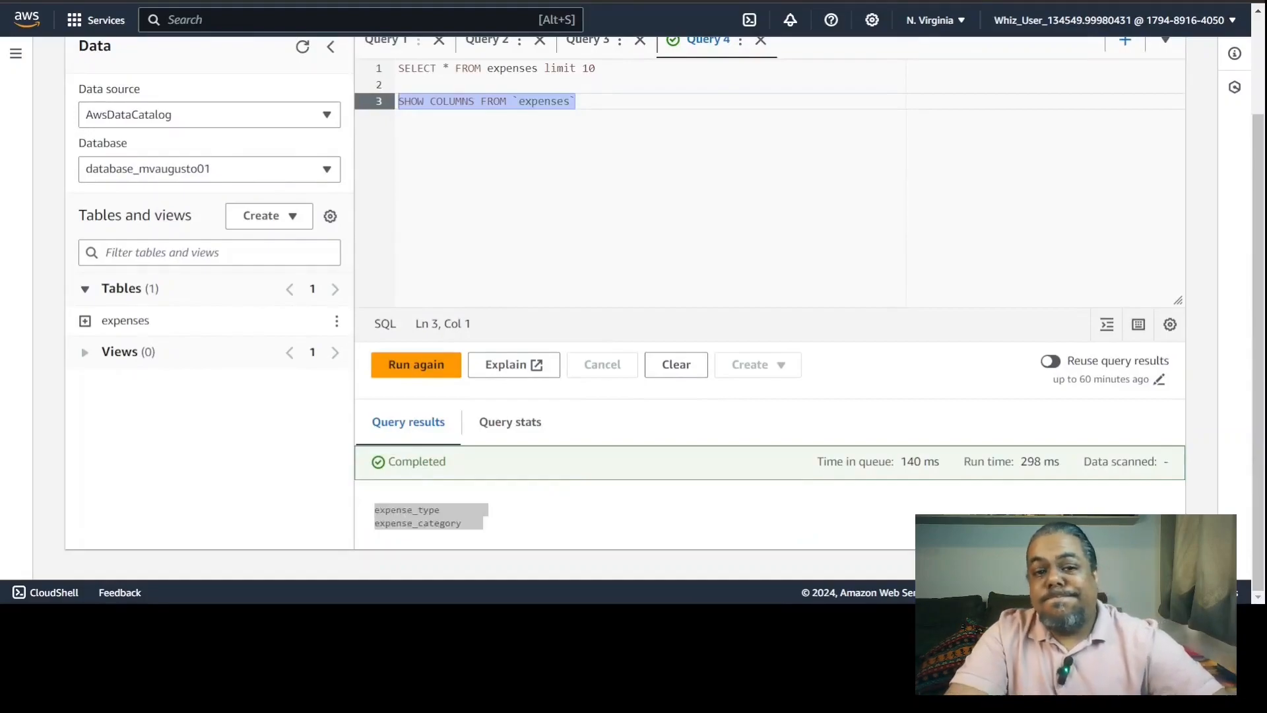
Add DESCRIBE `expenses` below the SHOW COLUMNS statement and run only that statement.
left_click(601, 105)
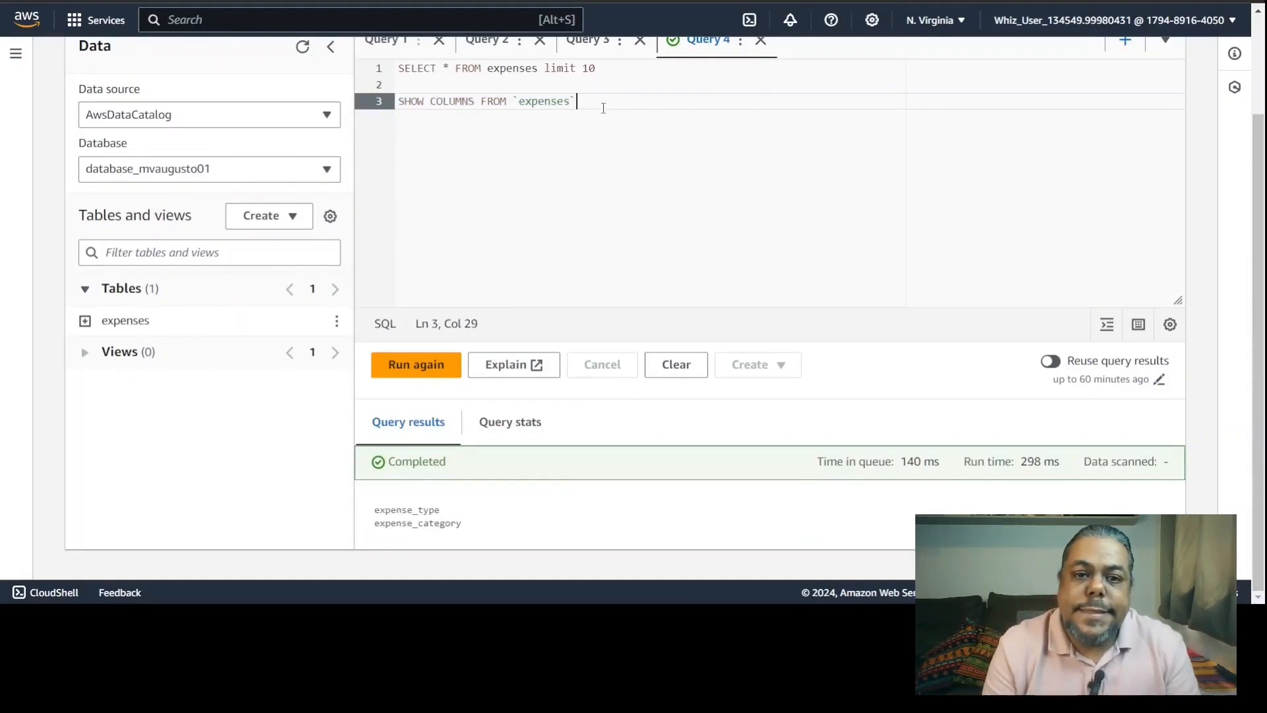
key("Return")
key("Return")
type("DESCRIBE `expenses`")
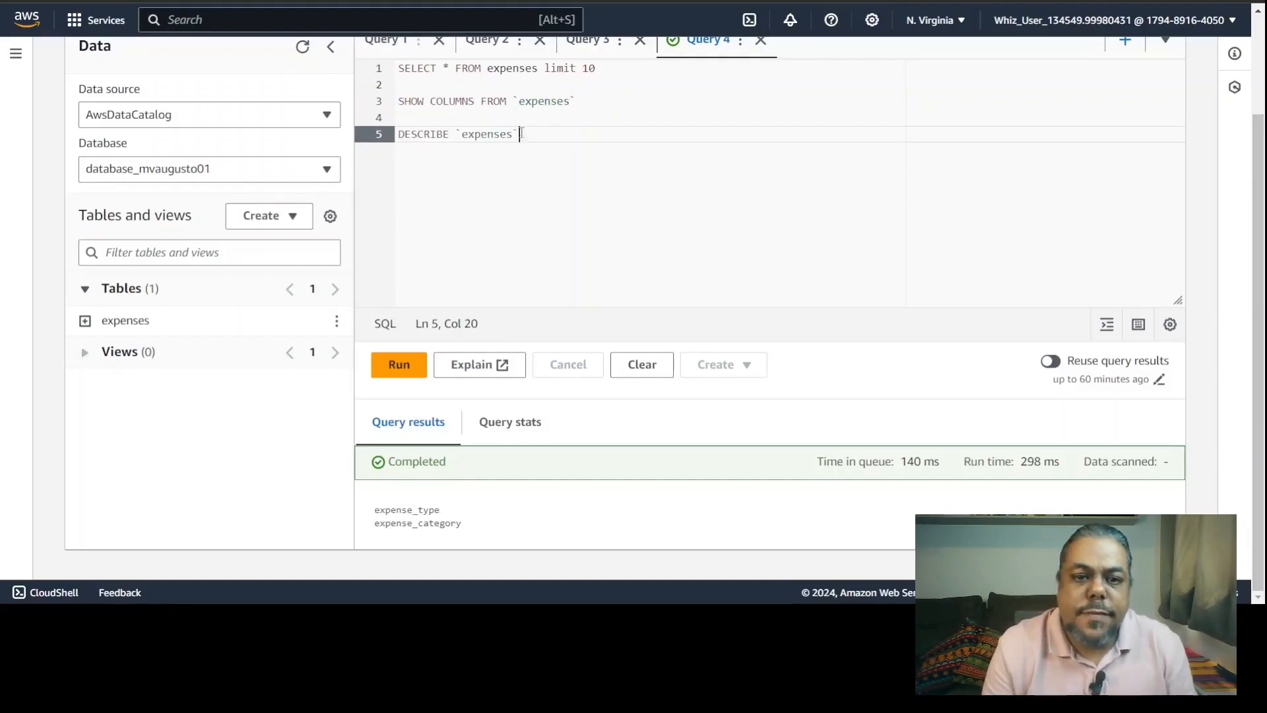
left_click_drag(520, 134, 385, 136)
left_click(425, 363)
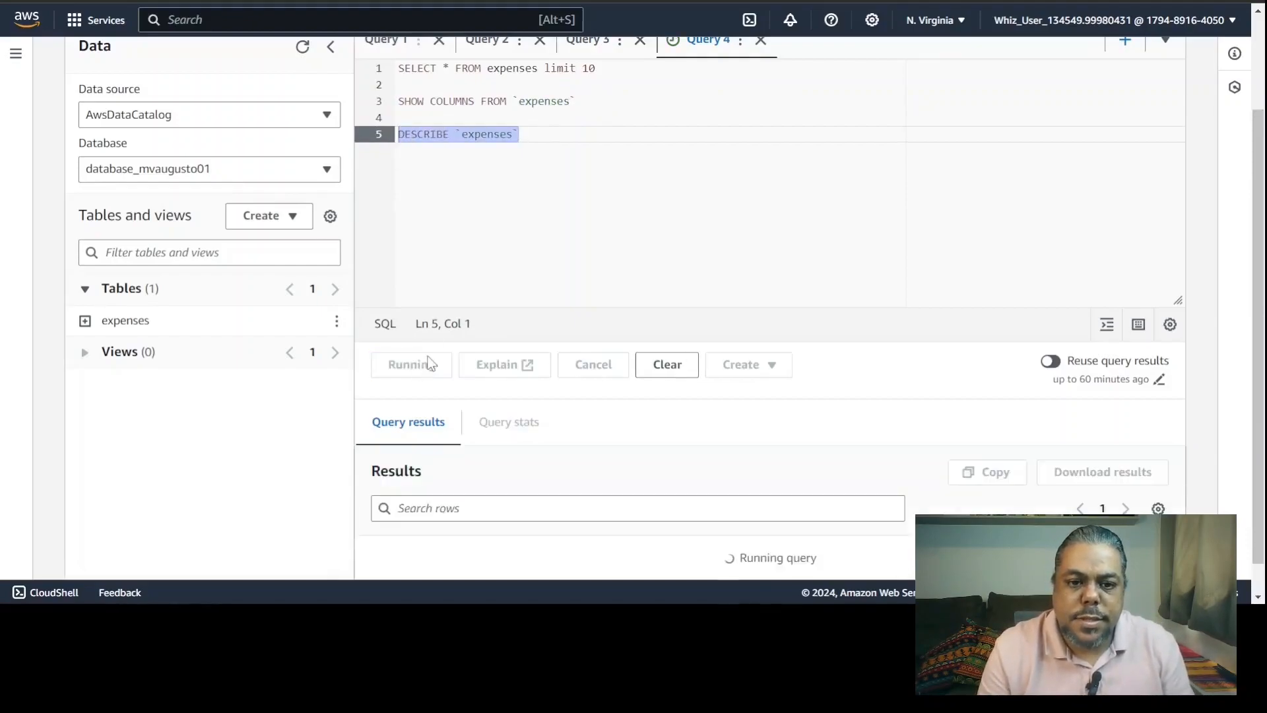
Review the column names and data types returned by DESCRIBE for the expenses table.
scroll(475, 508, "down", 2)
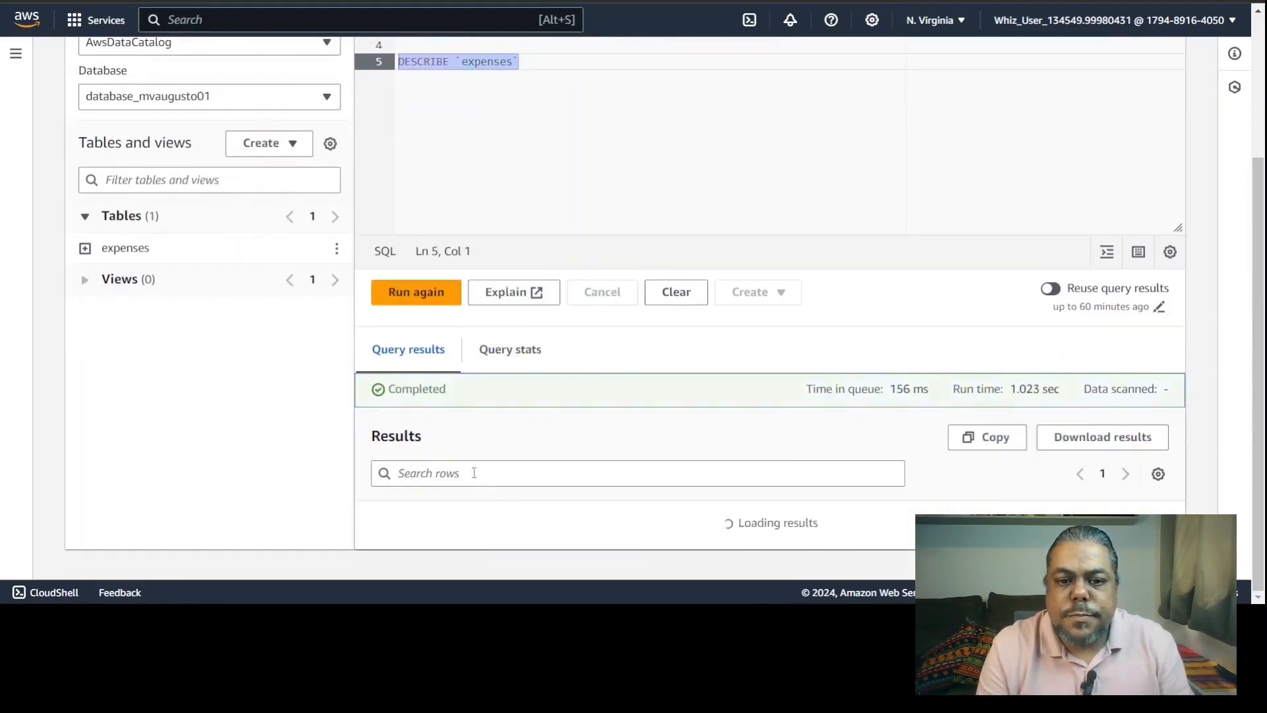
left_click_drag(729, 528, 364, 514)
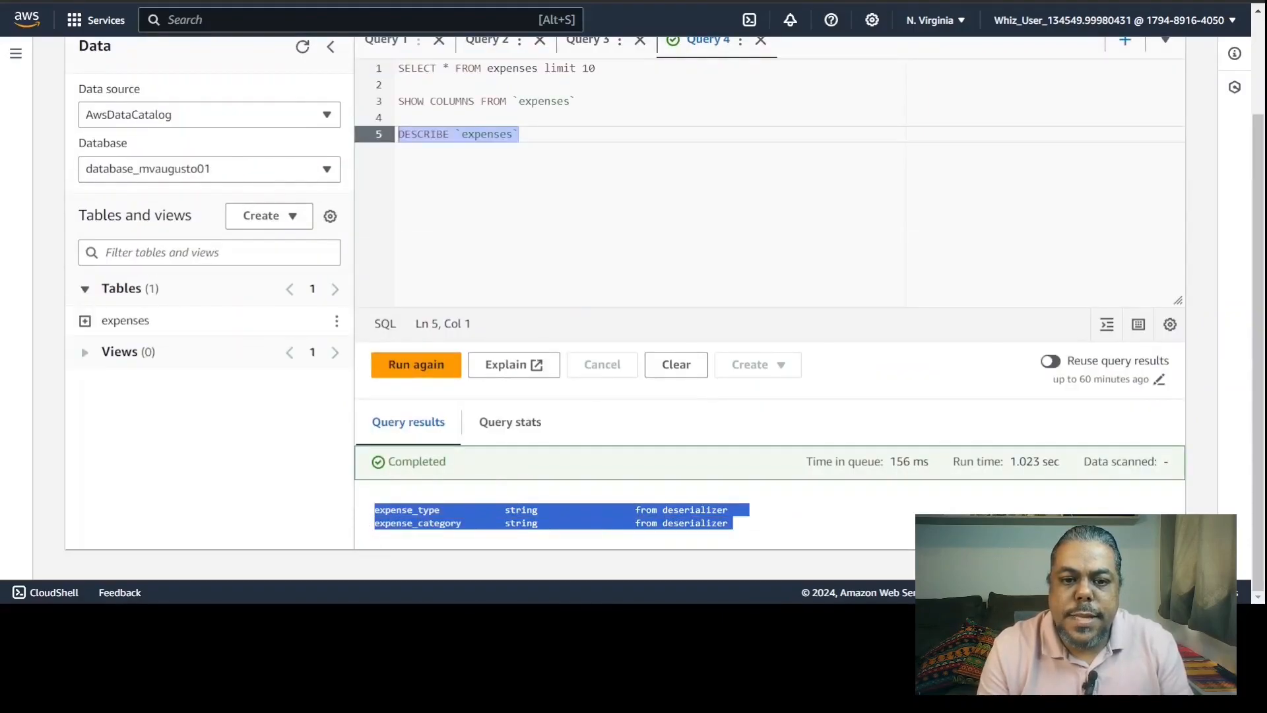
Add SHOW TBLPROPERTIES `expenses` below the DESCRIBE statement and run only that statement.
key("alt+Tab")
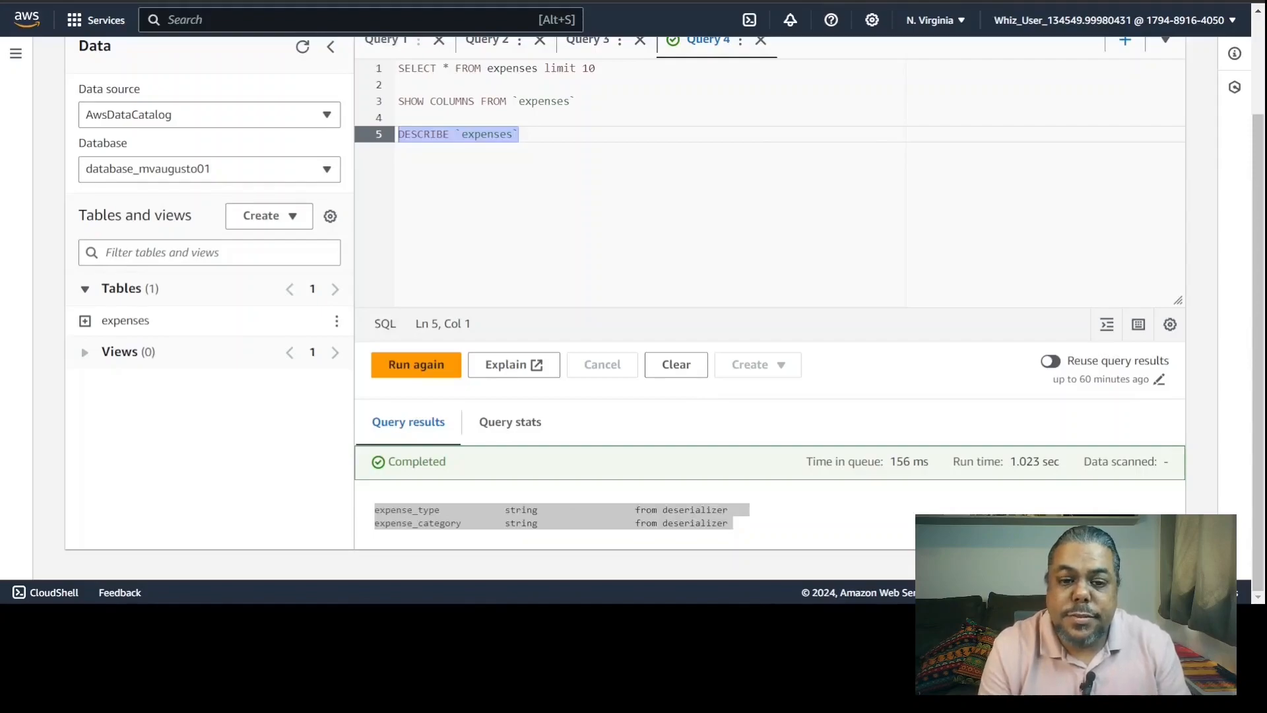
left_click(553, 136)
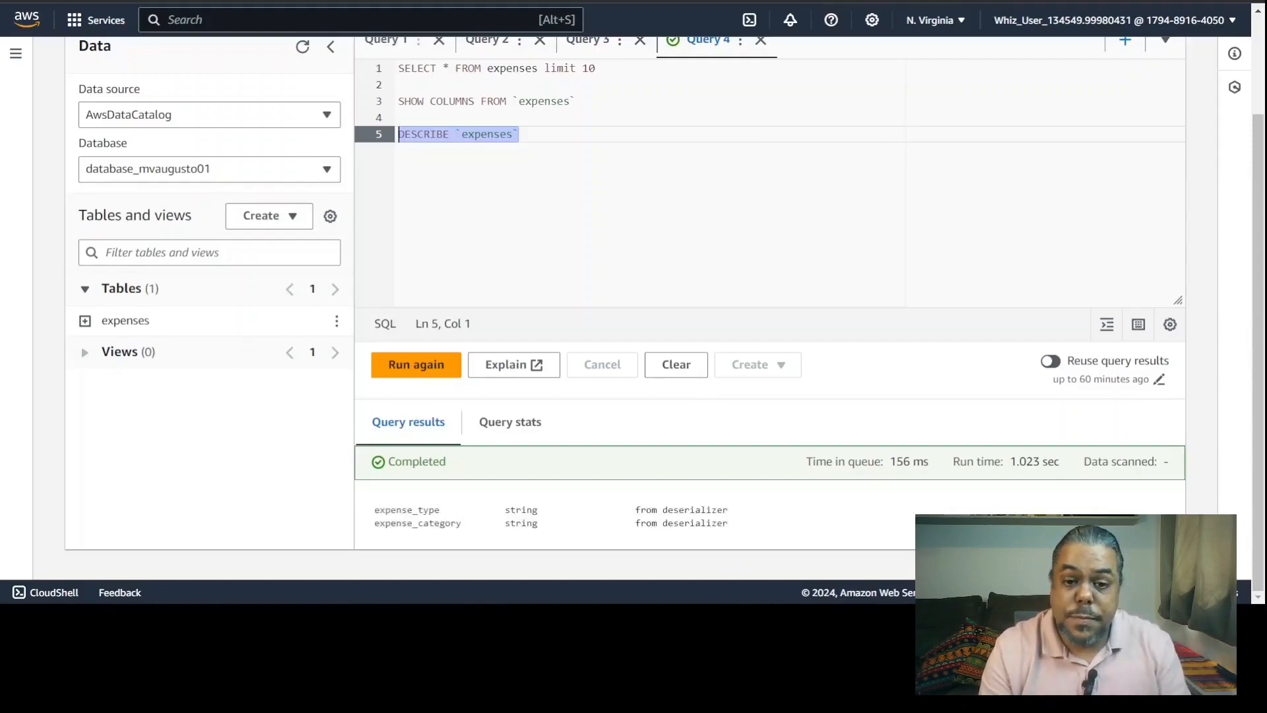
key("Return")
key("Return")
type("SHOW TBLPROPERTIES `expenses`")
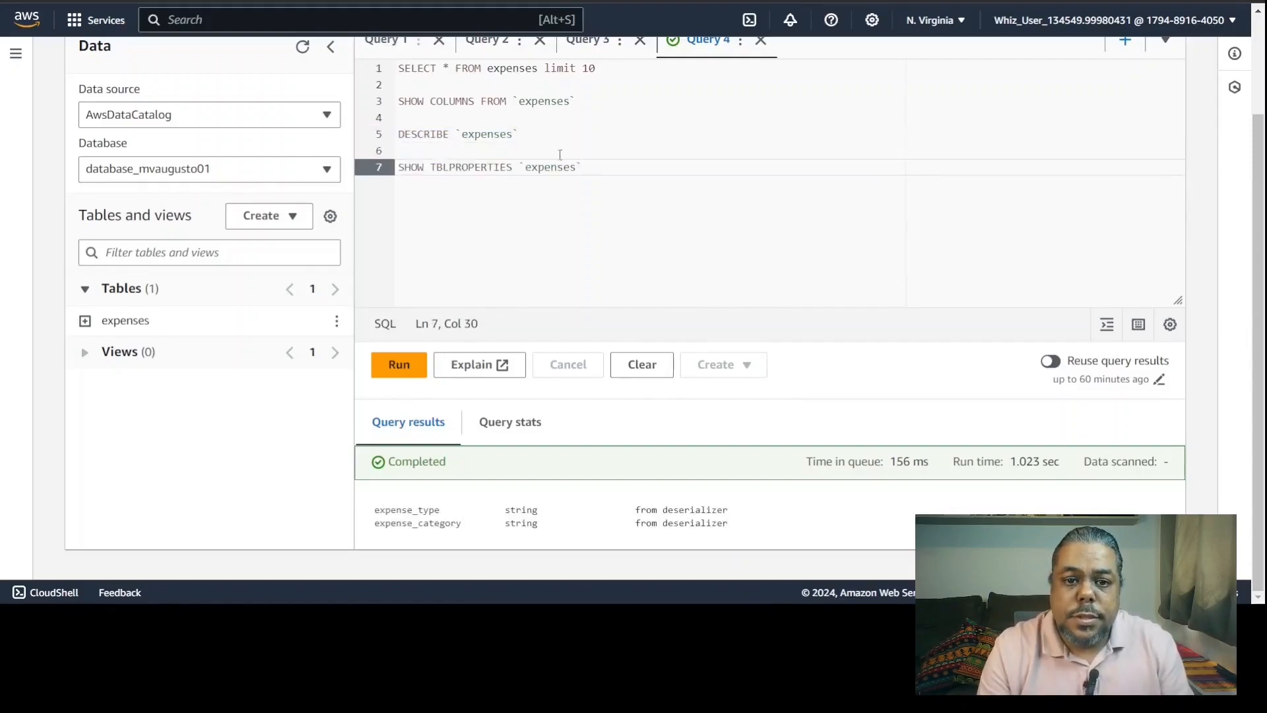
left_click_drag(584, 167, 373, 173)
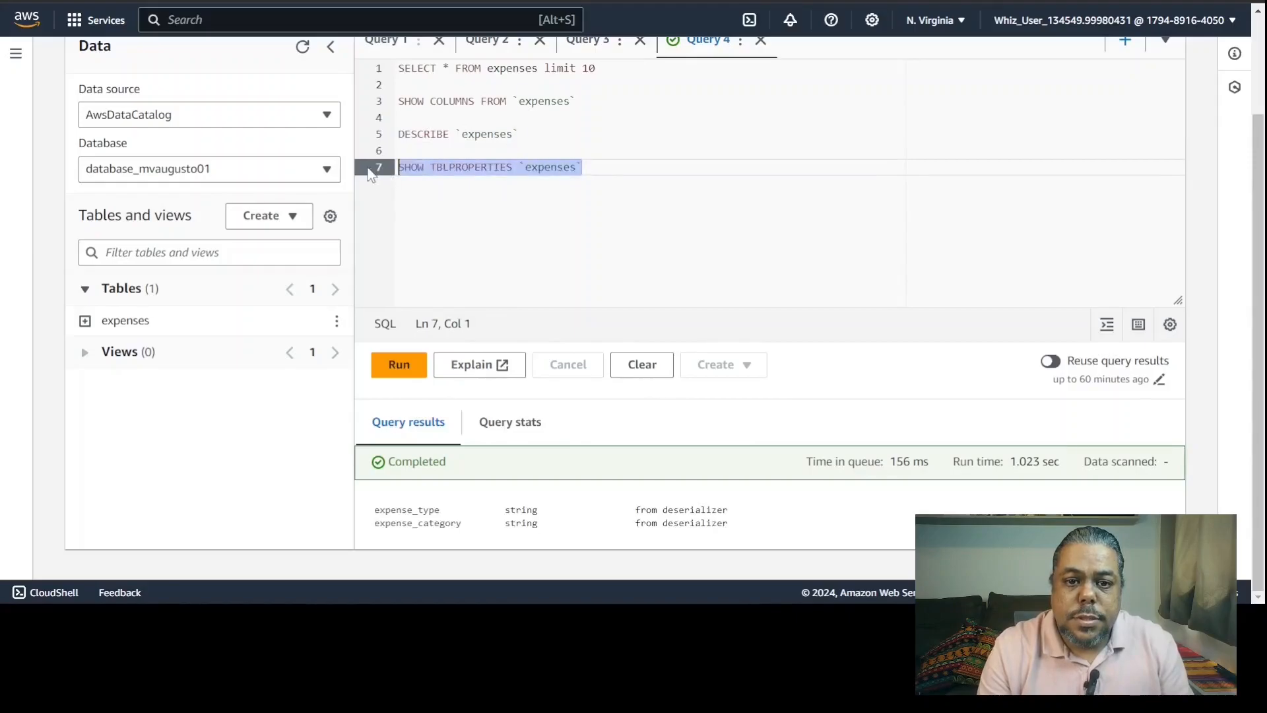
left_click(398, 364)
scroll(492, 496, "down", 1)
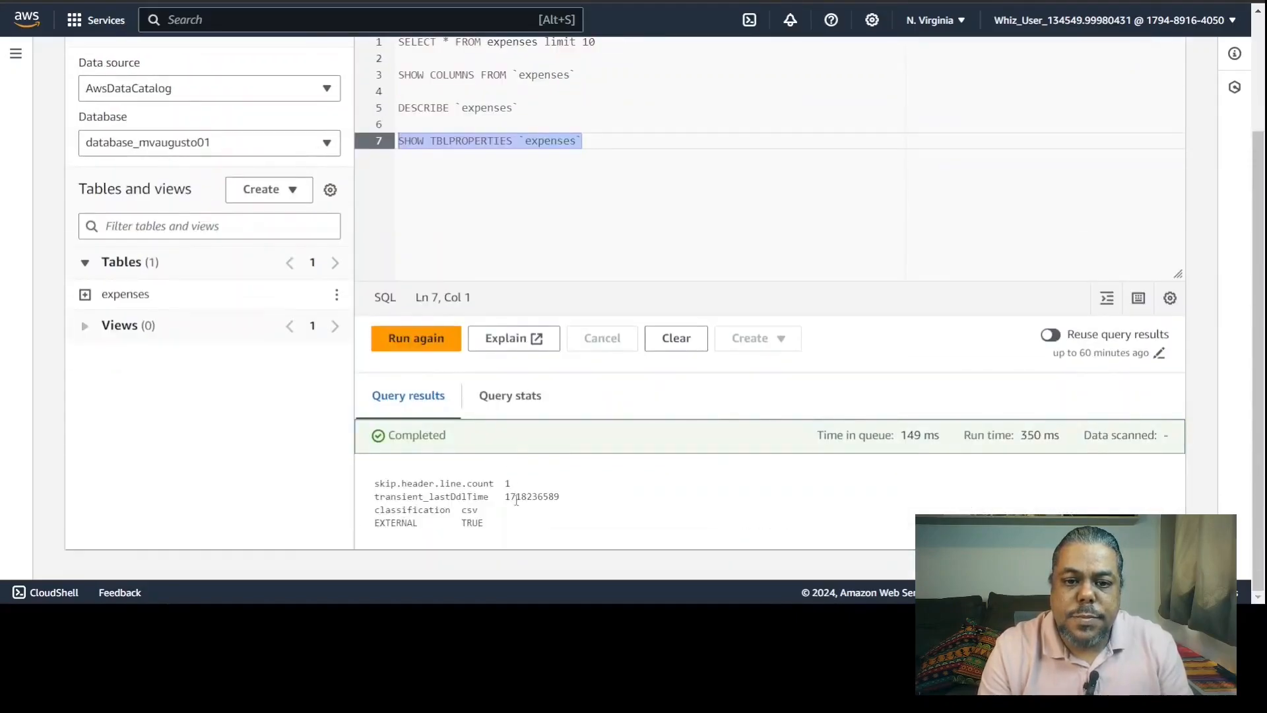
Check the skip.header.line.count, classification and EXTERNAL entries in the returned table properties.
left_click_drag(512, 484, 373, 483)
double_click(469, 511)
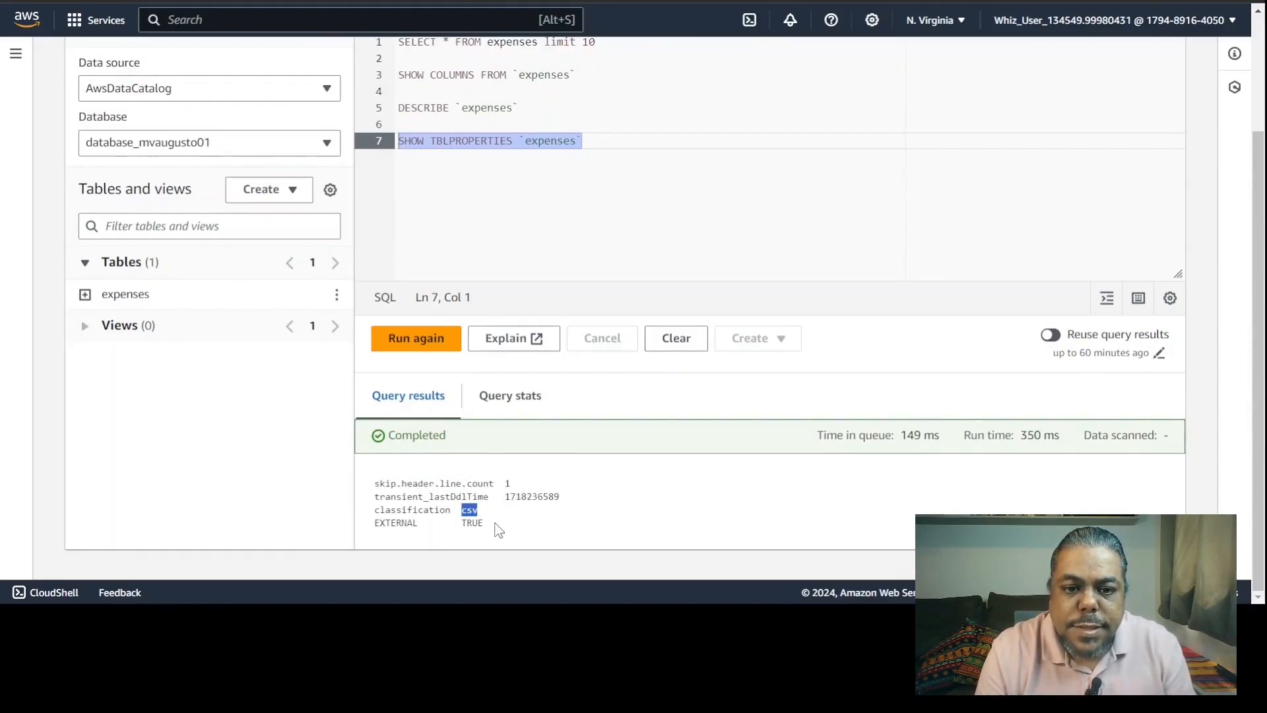
double_click(399, 523)
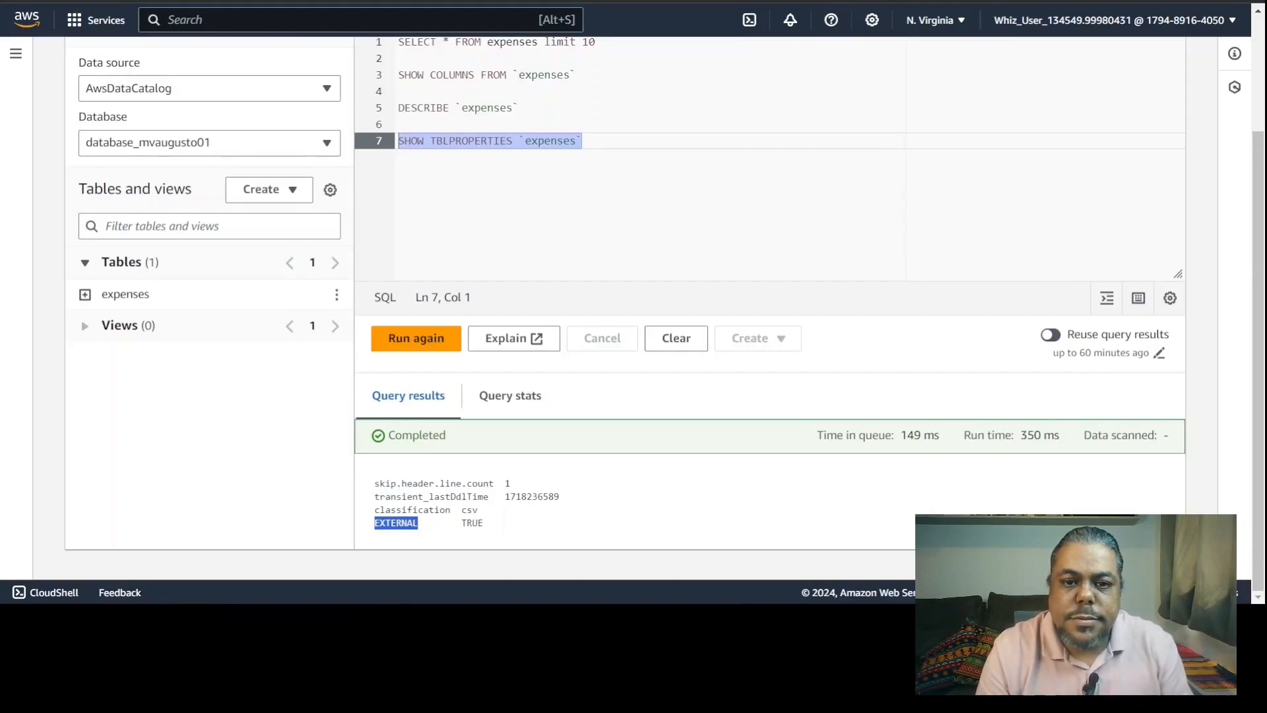
Add SHOW CREATE TABLE `expenses` below the SHOW TBLPROPERTIES statement, run only that statement, and review the returned table definition.
key("alt+Tab")
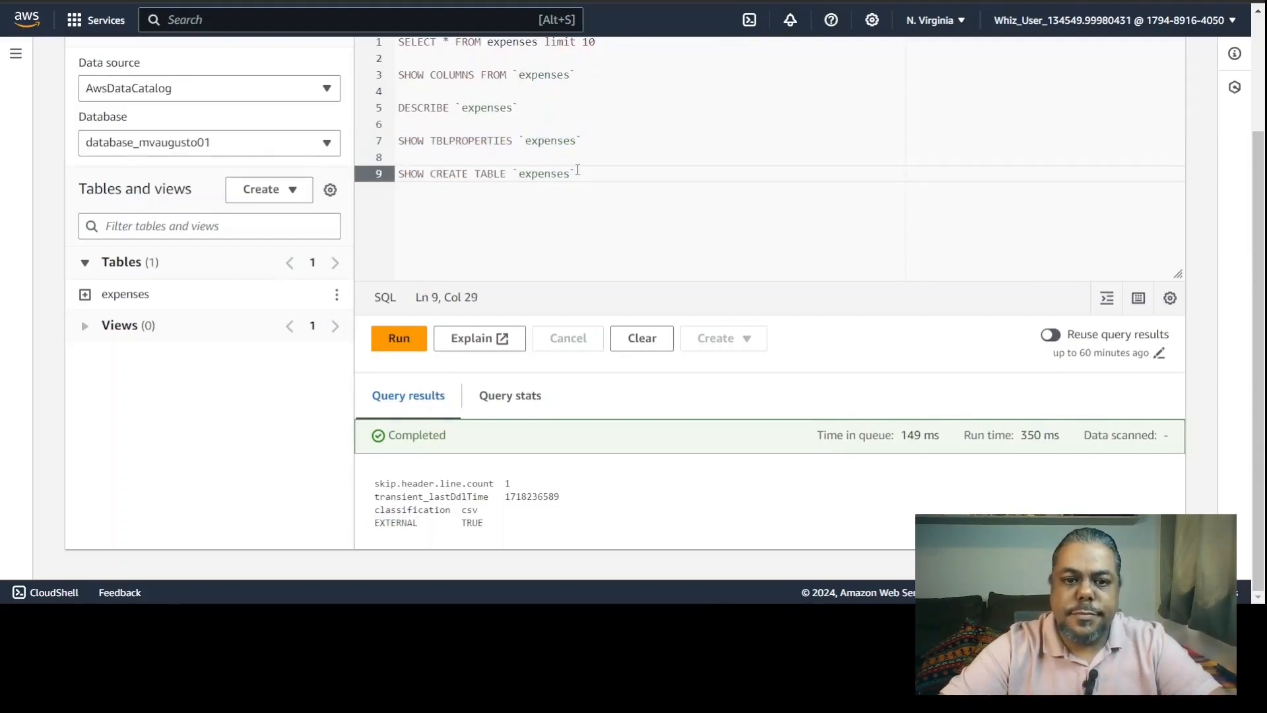
left_click_drag(593, 174, 385, 177)
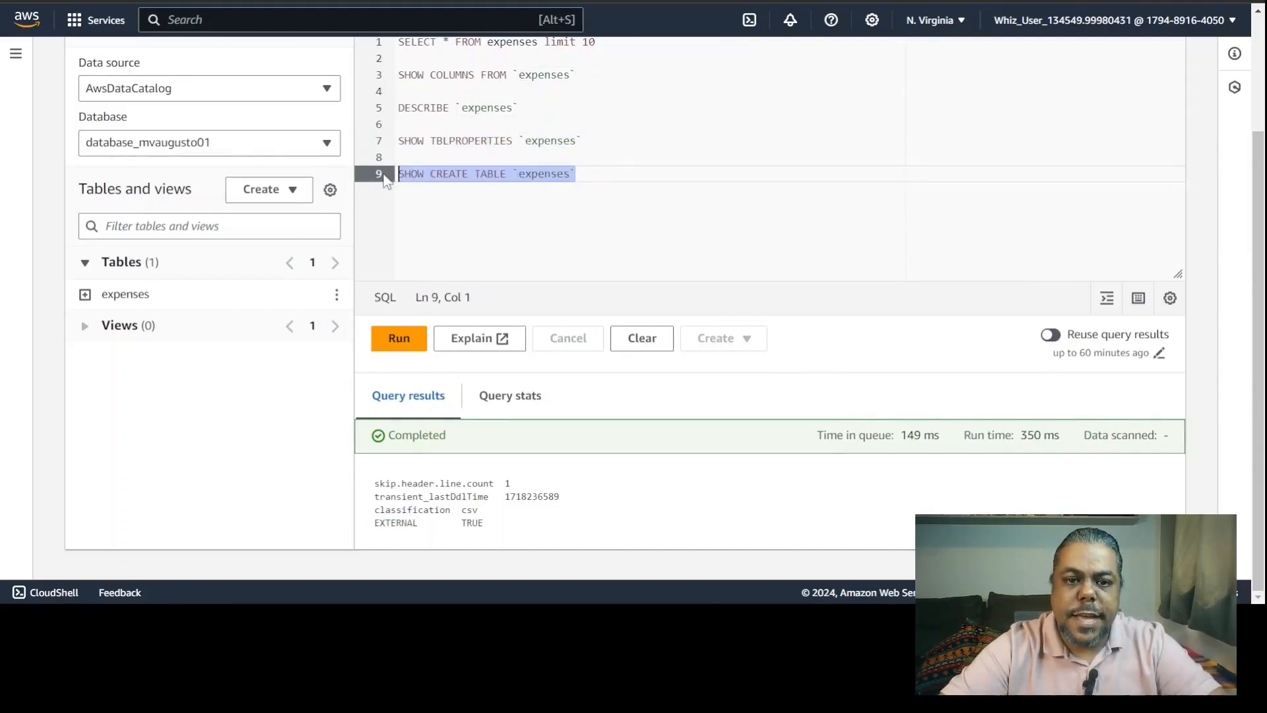
left_click(400, 339)
scroll(466, 438, "down", 1)
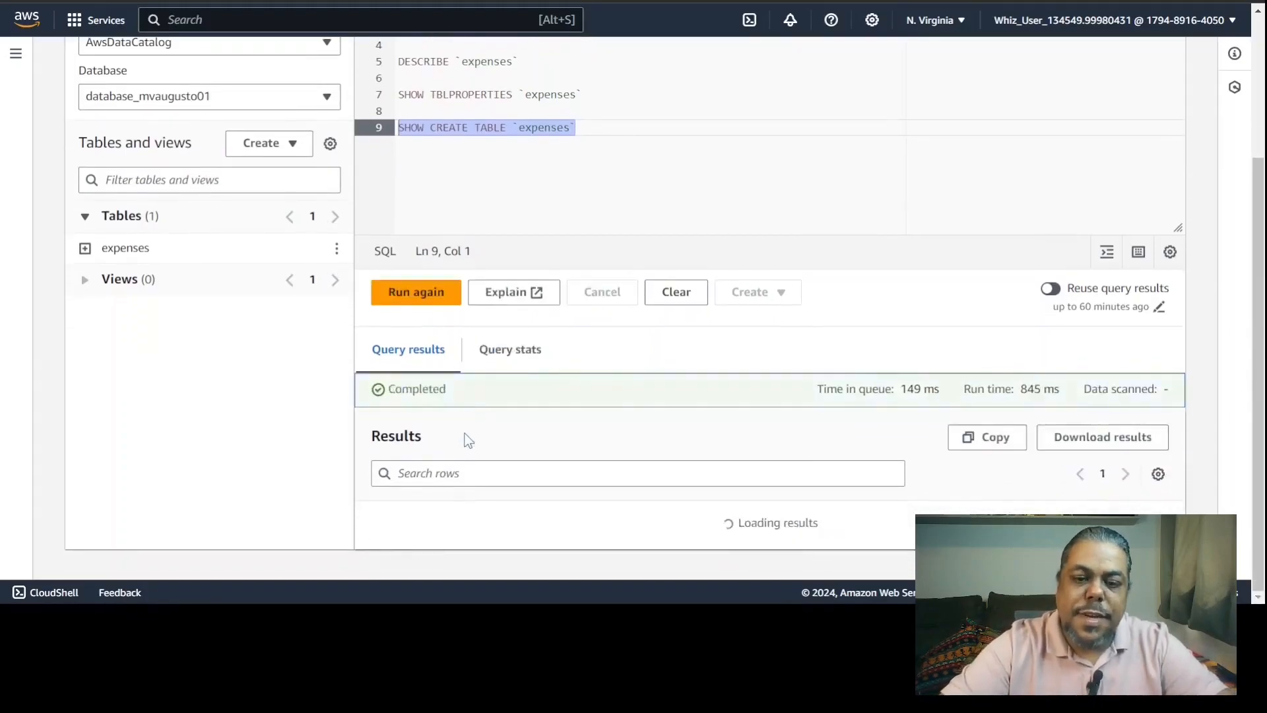
scroll(448, 369, "down", 2)
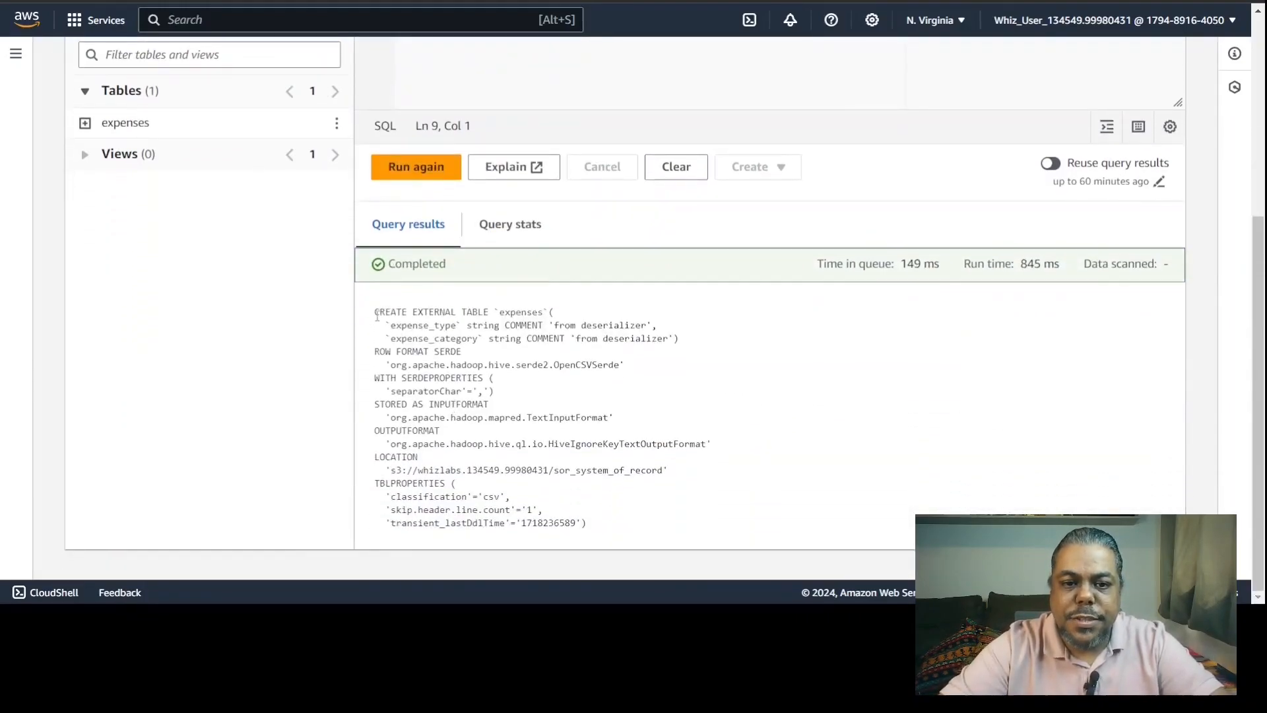
left_click_drag(375, 314, 606, 522)
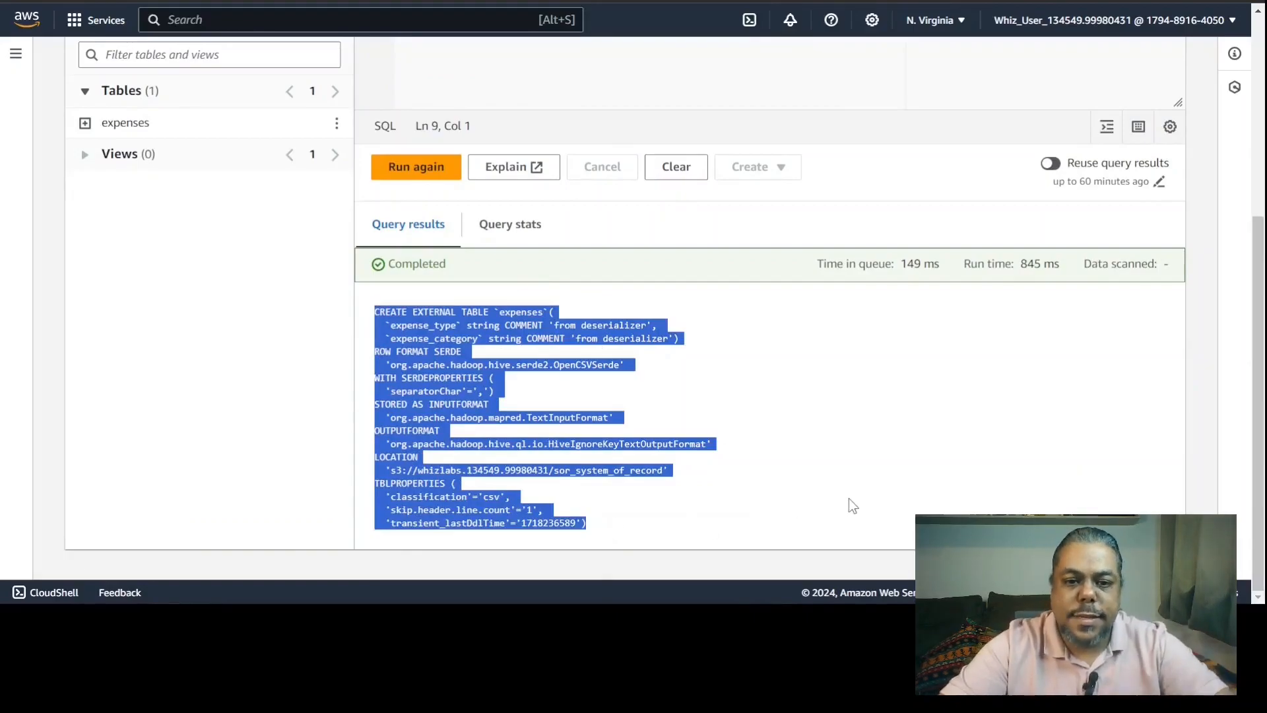
Add DROP TABLE IF EXISTS `expenses` below the SHOW CREATE TABLE statement and run only that statement to delete the table.
scroll(466, 349, "up", 5)
left_click(467, 350)
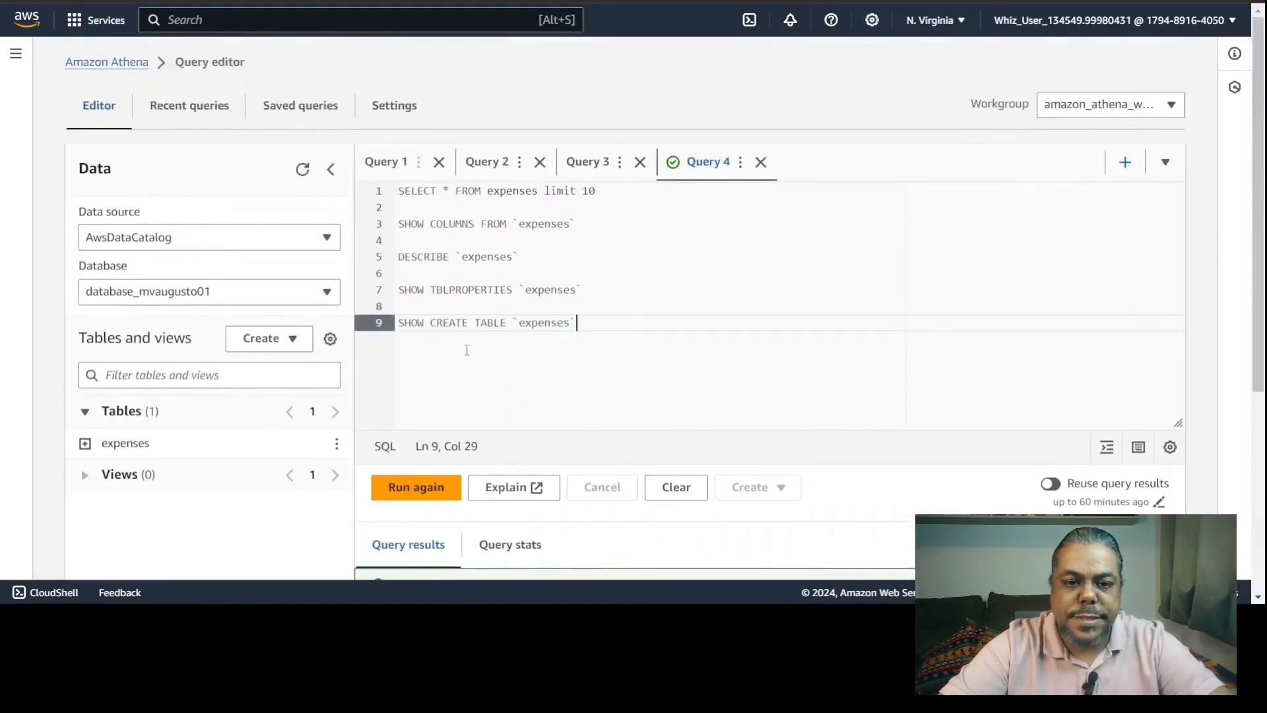
key("Return")
key("Return")
type("DROP TABLE IF EXISTS `expenses`")
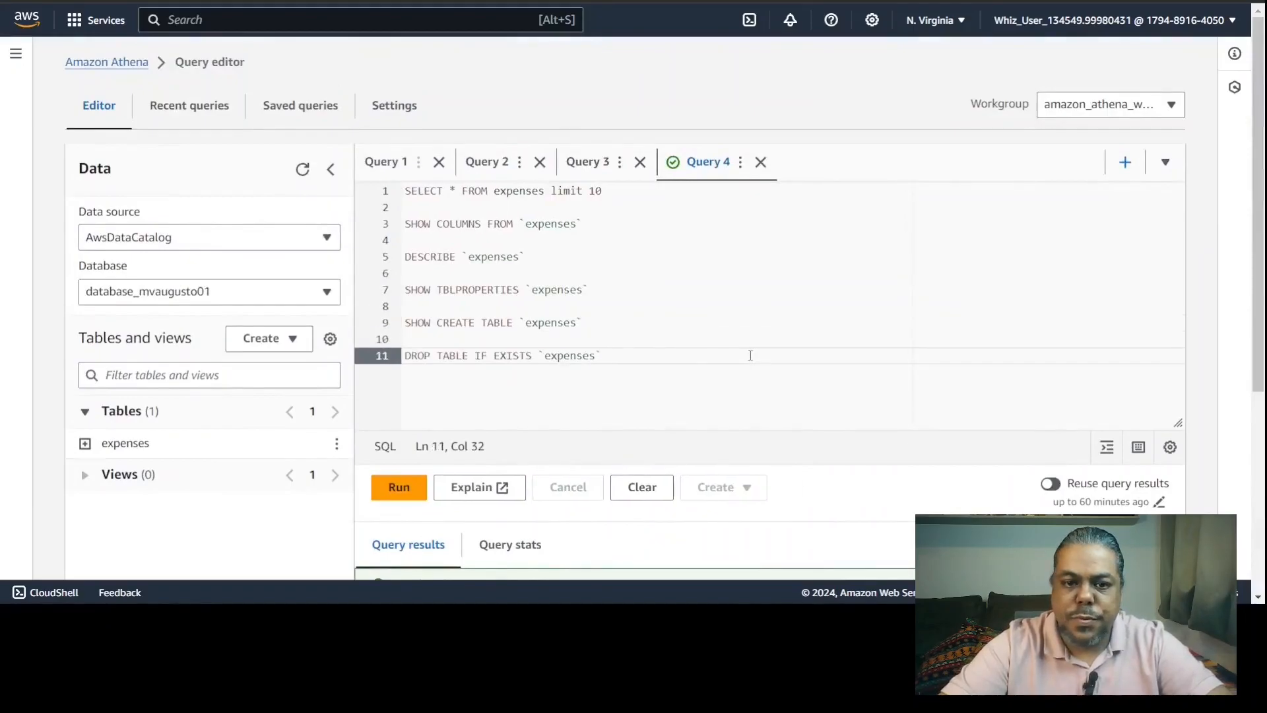
left_click_drag(701, 355, 394, 367)
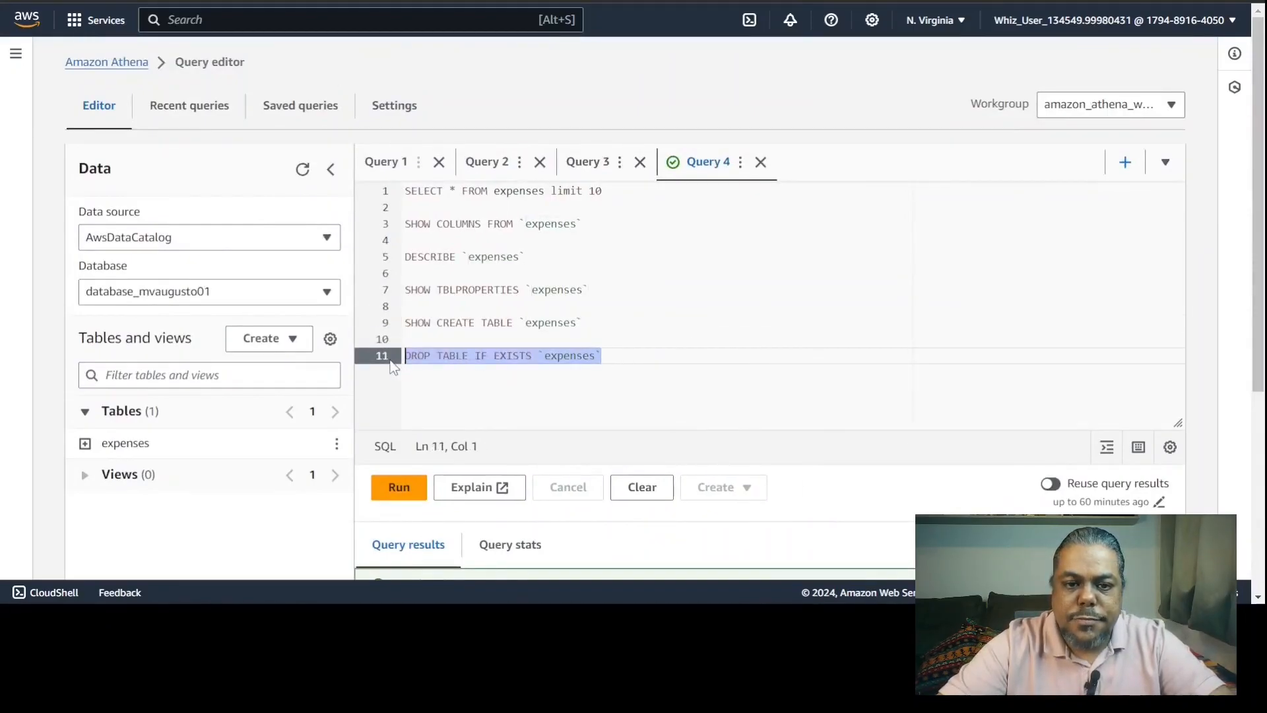
left_click(399, 486)
scroll(480, 537, "down", 3)
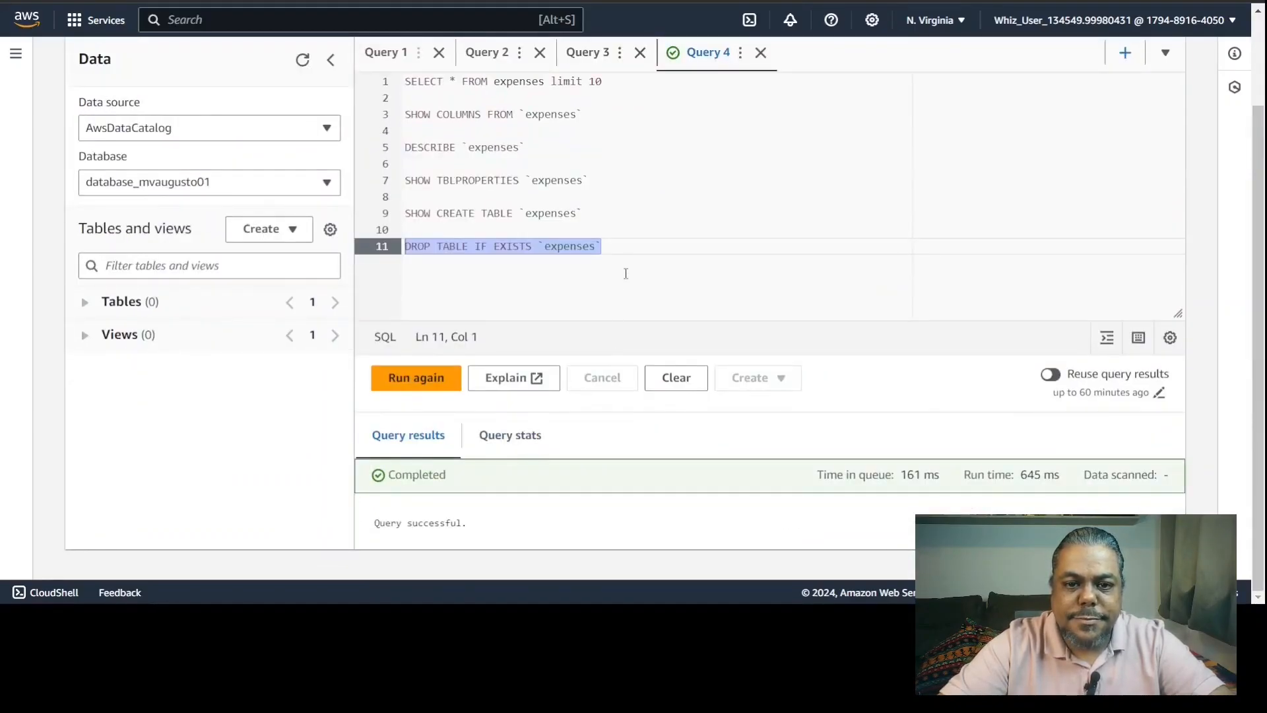
Write the question "and the commit ?" on its own line below the DROP TABLE statement, without running it.
left_click(631, 247)
key("Return")
key("Return")
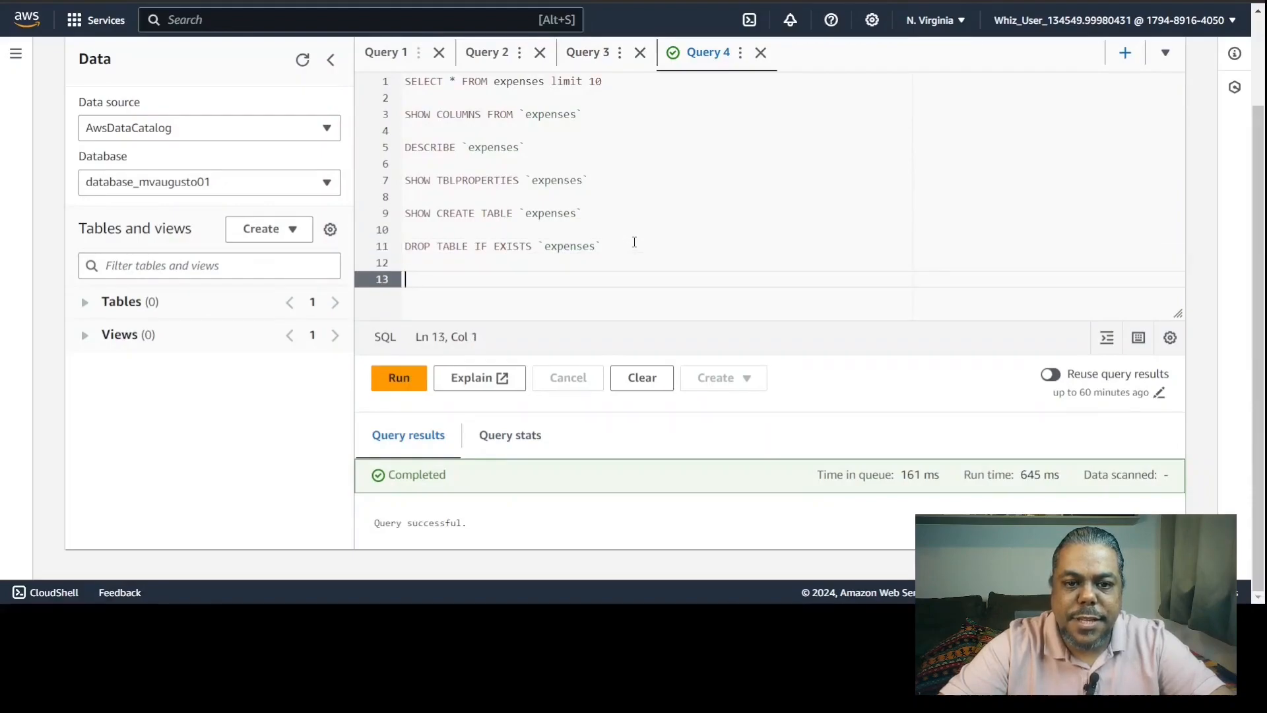
type("and the ")
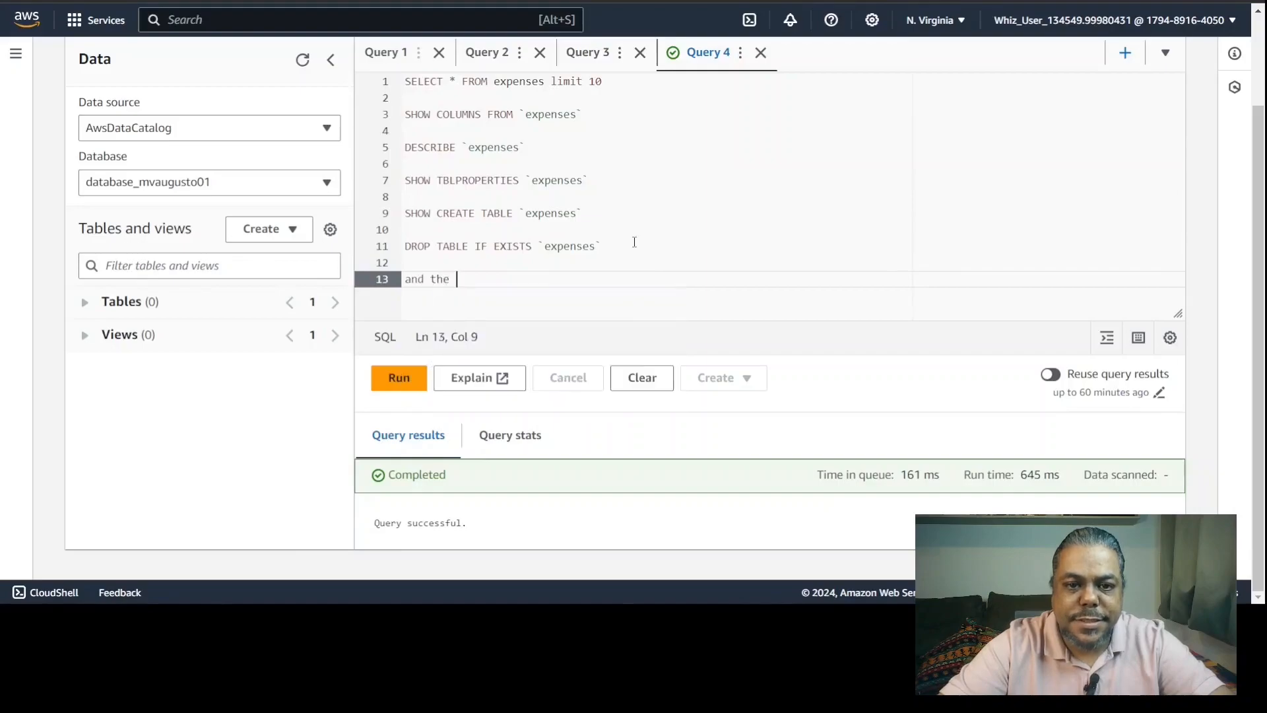
type("commit ?")
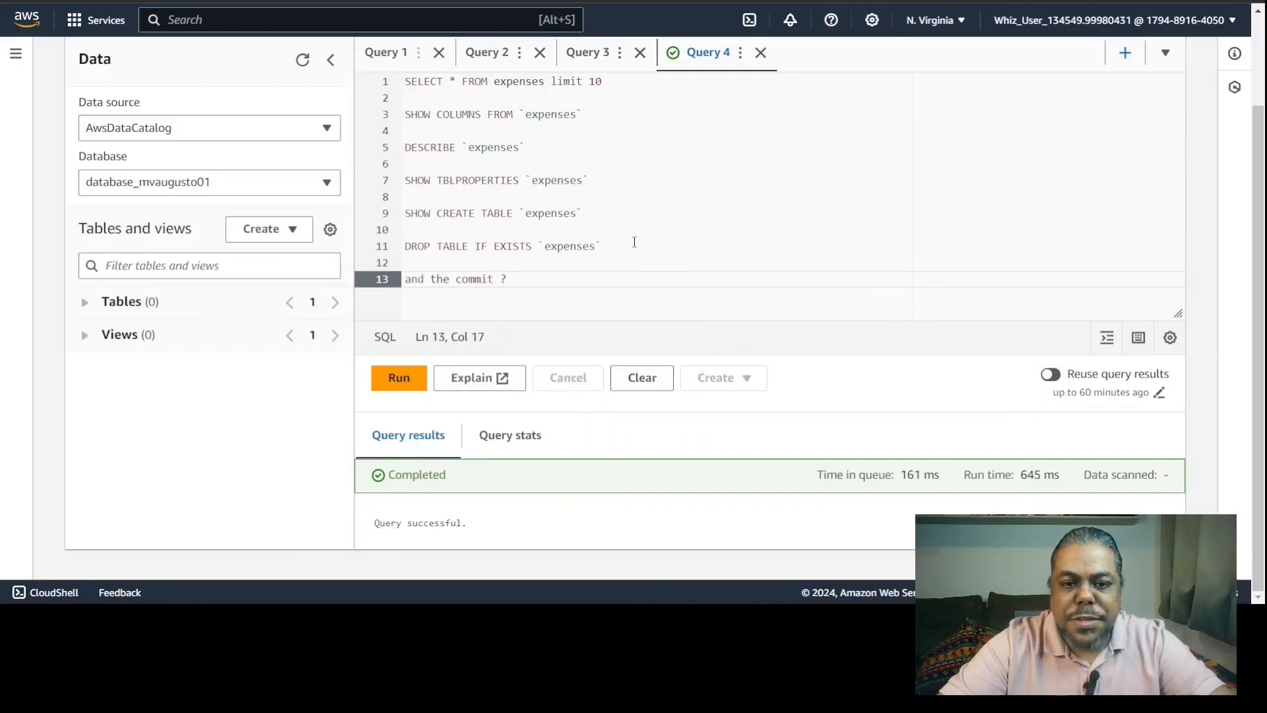
left_click_drag(553, 287, 396, 287)
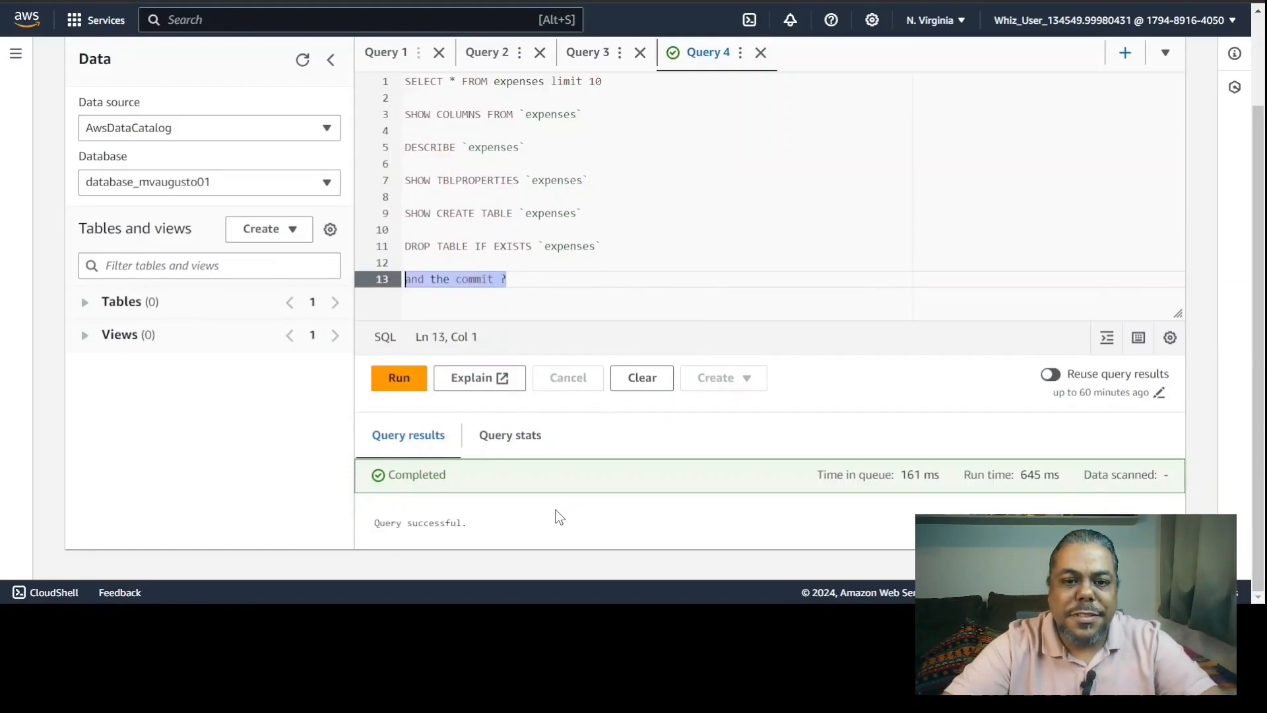
scroll(556, 509, "up", 2)
left_click(598, 385)
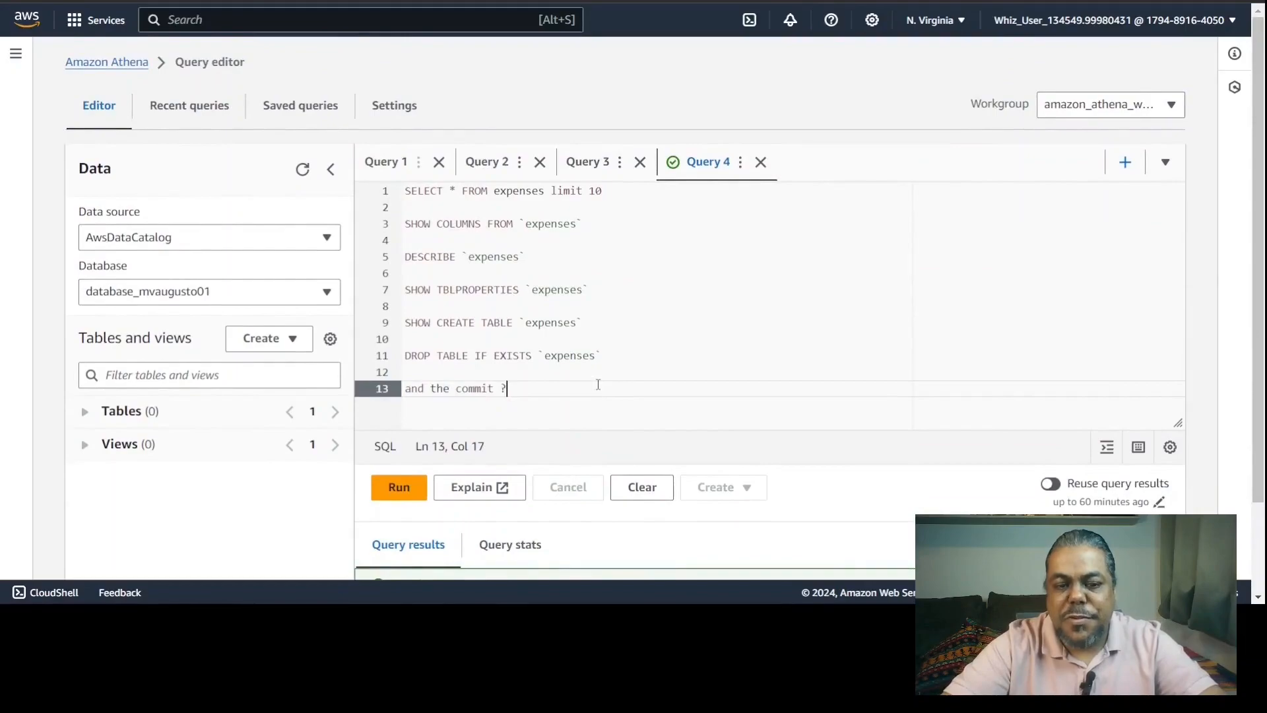